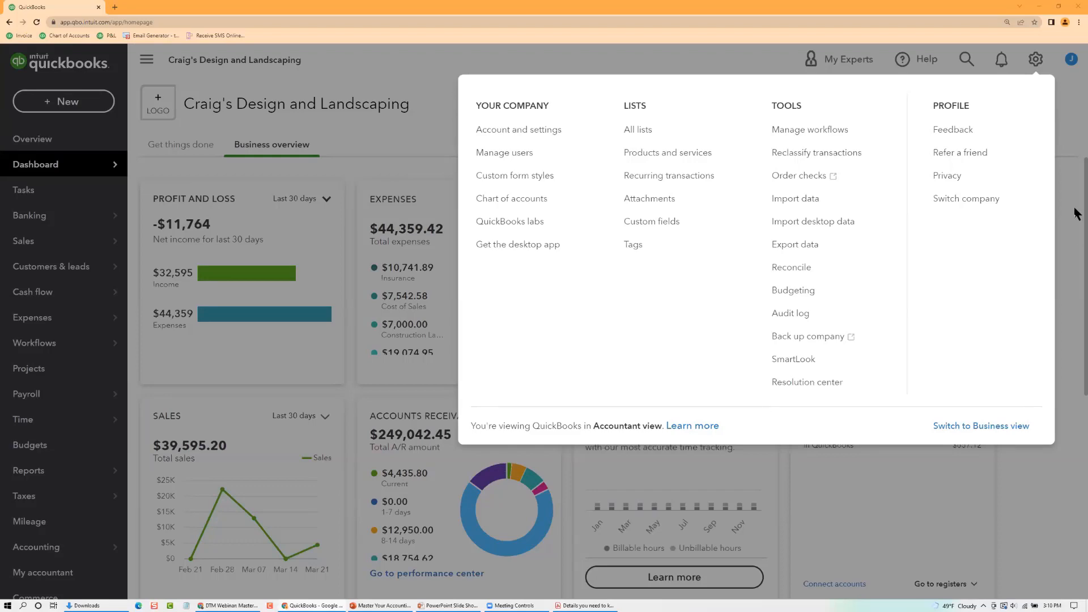
Step: Check the current view mode in the settings menu and open the Banking page
{"action": "left_click", "coordinate": [1036, 59]}
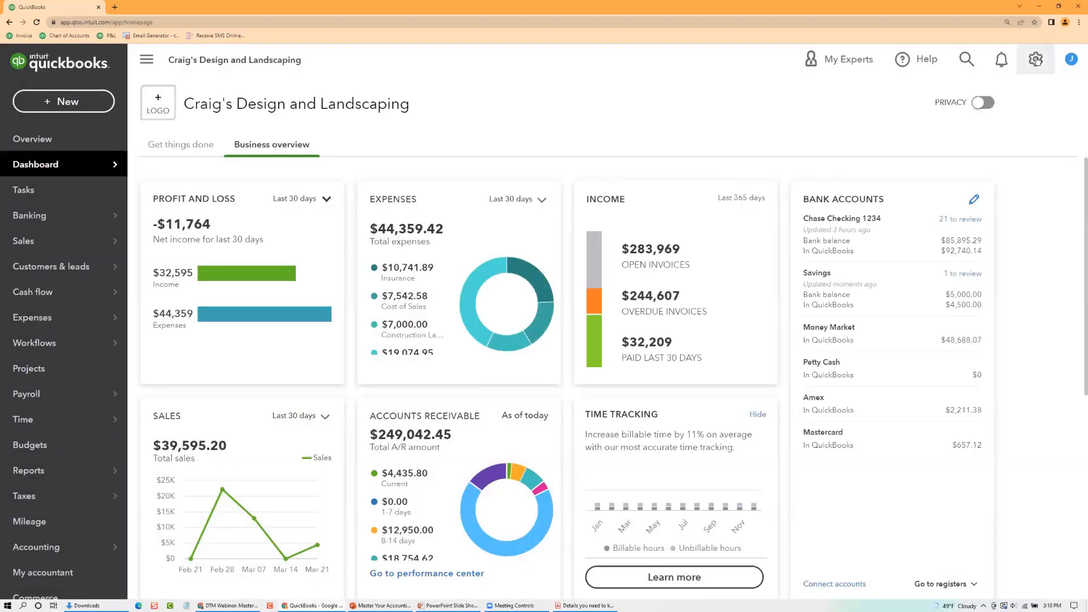
{"action": "left_click", "coordinate": [1036, 60]}
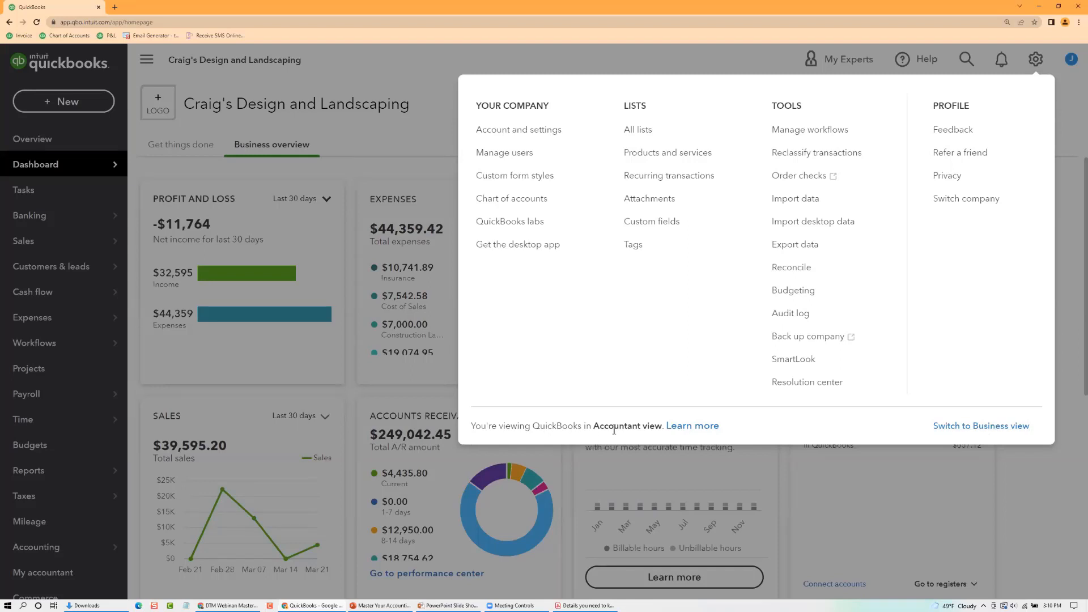
{"action": "left_click", "coordinate": [45, 162]}
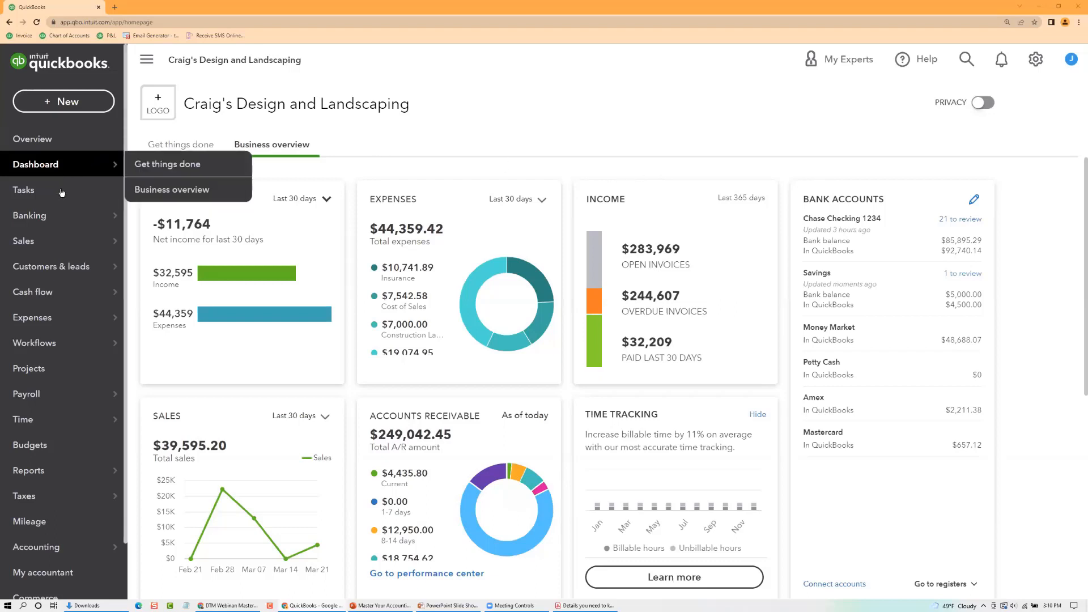
{"action": "left_click", "coordinate": [59, 217]}
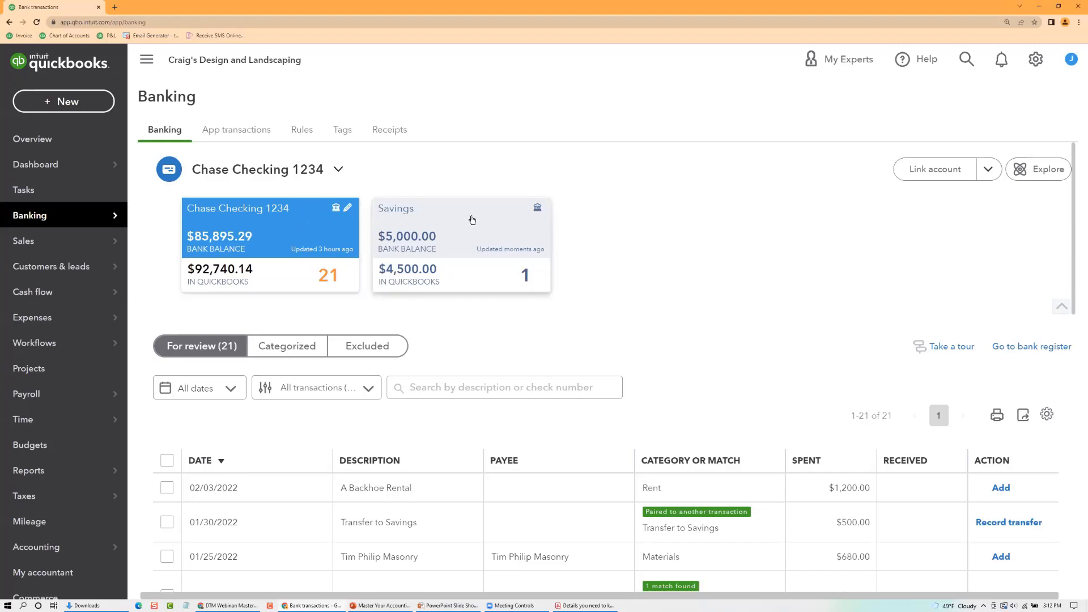
Step: Try to link a Bank of America account, and cancel at the bank's sign-in window
{"action": "left_click", "coordinate": [919, 174]}
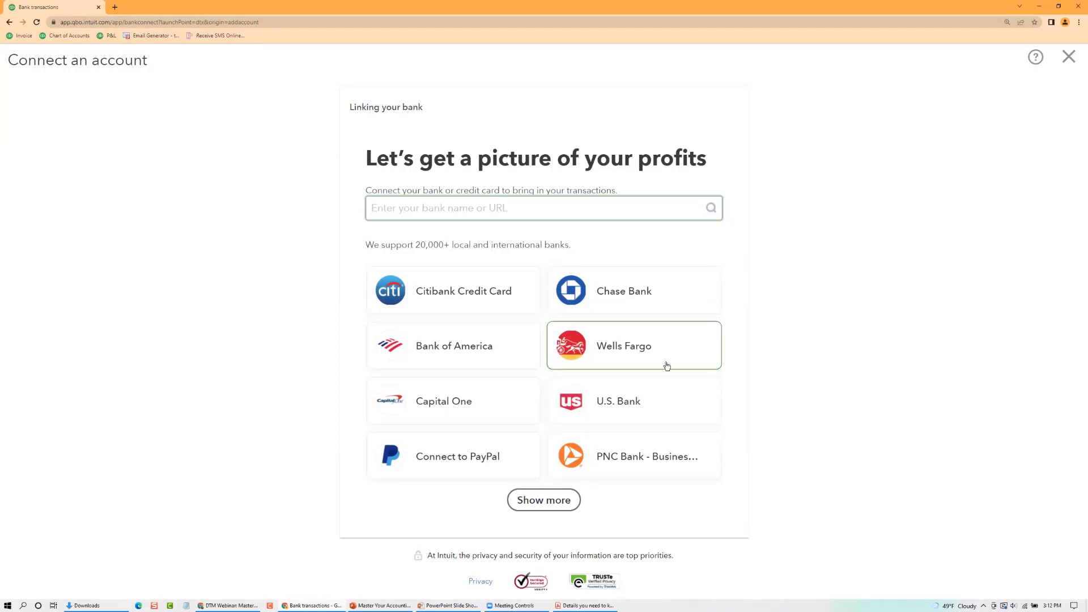
{"action": "left_click", "coordinate": [482, 358]}
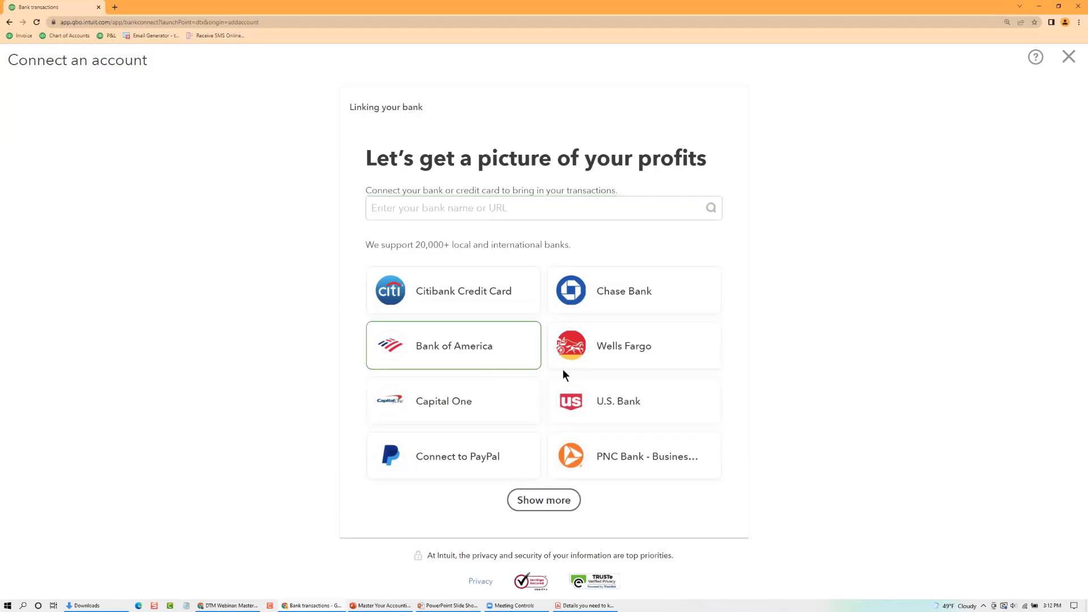
{"action": "left_click", "coordinate": [689, 369]}
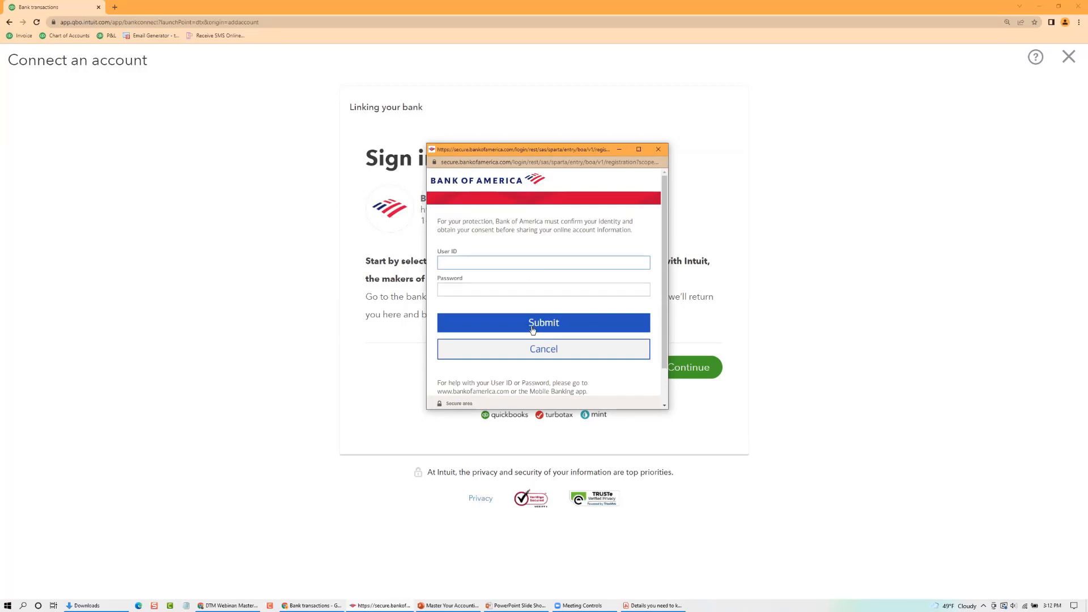
{"action": "left_click", "coordinate": [527, 349]}
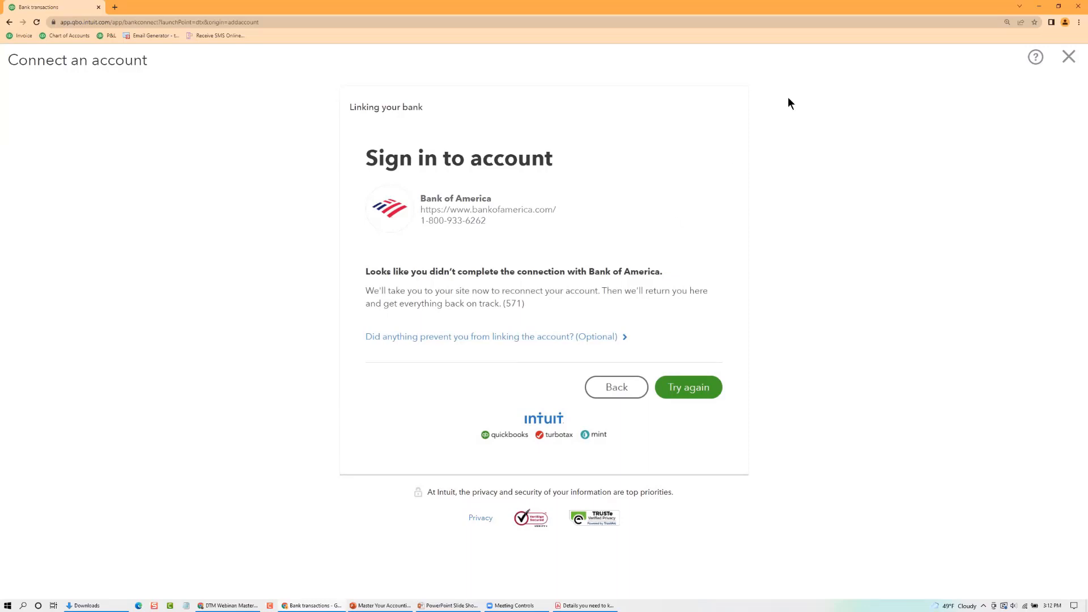
{"action": "left_click", "coordinate": [1068, 57]}
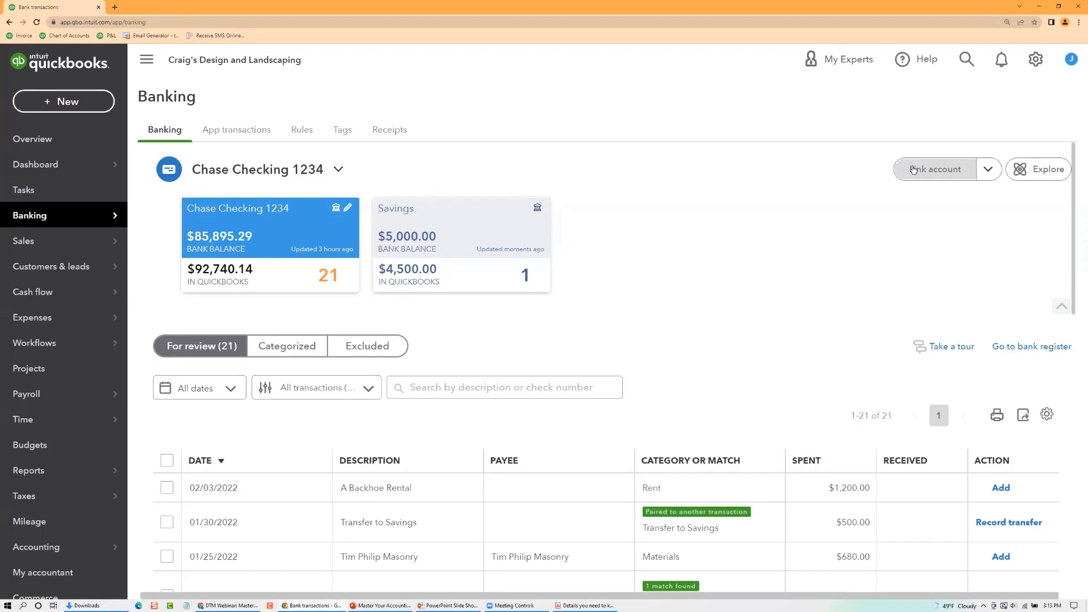
{"action": "scroll", "coordinate": [920, 178], "scroll_direction": "down", "scroll_amount": 3}
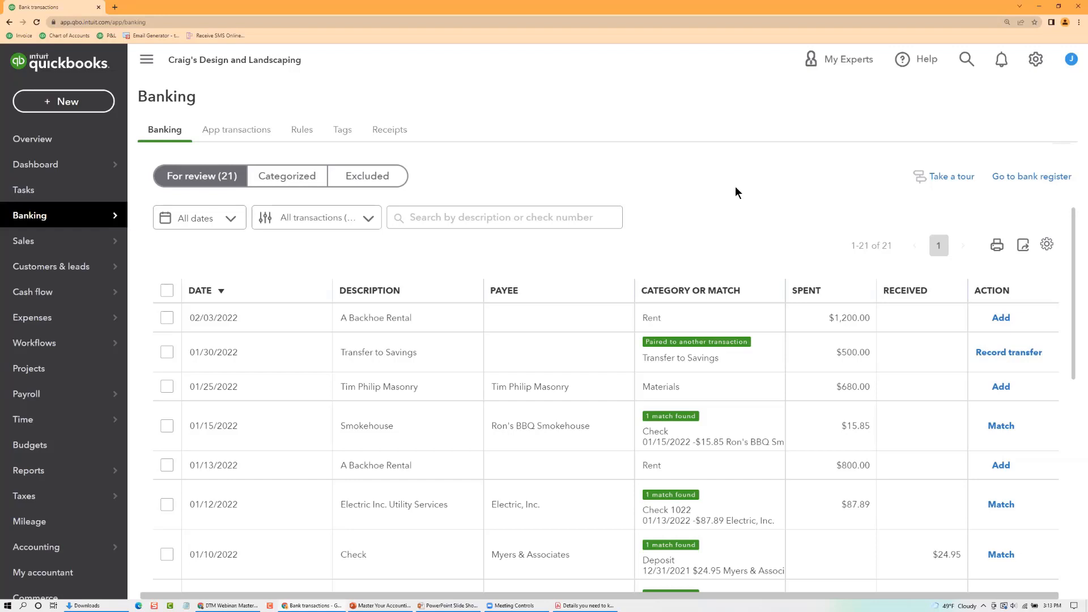
{"action": "scroll", "coordinate": [735, 185], "scroll_direction": "up", "scroll_amount": 3}
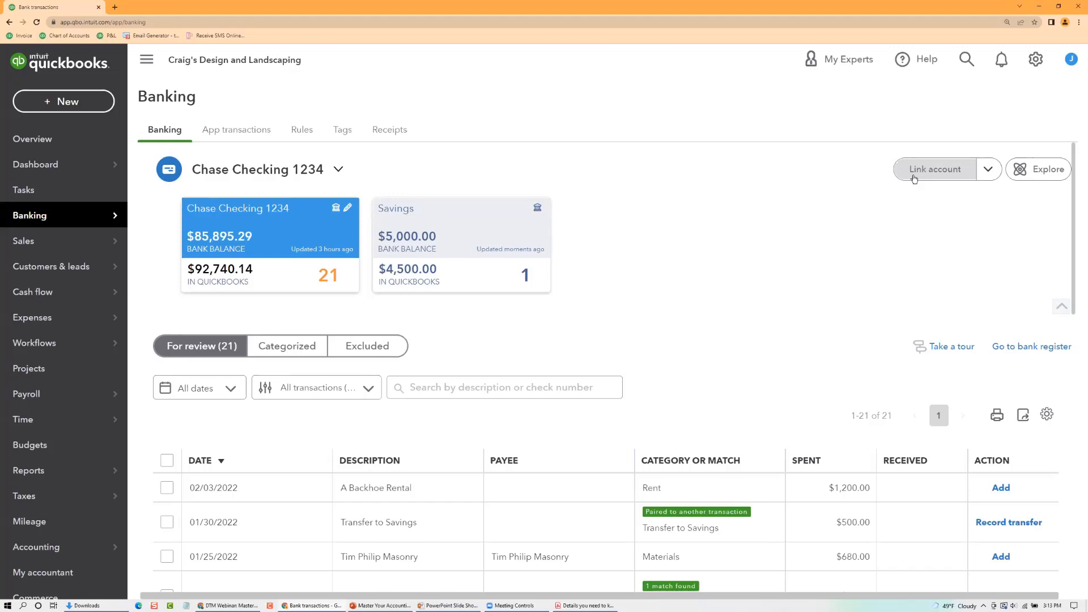
{"action": "left_click", "coordinate": [985, 179]}
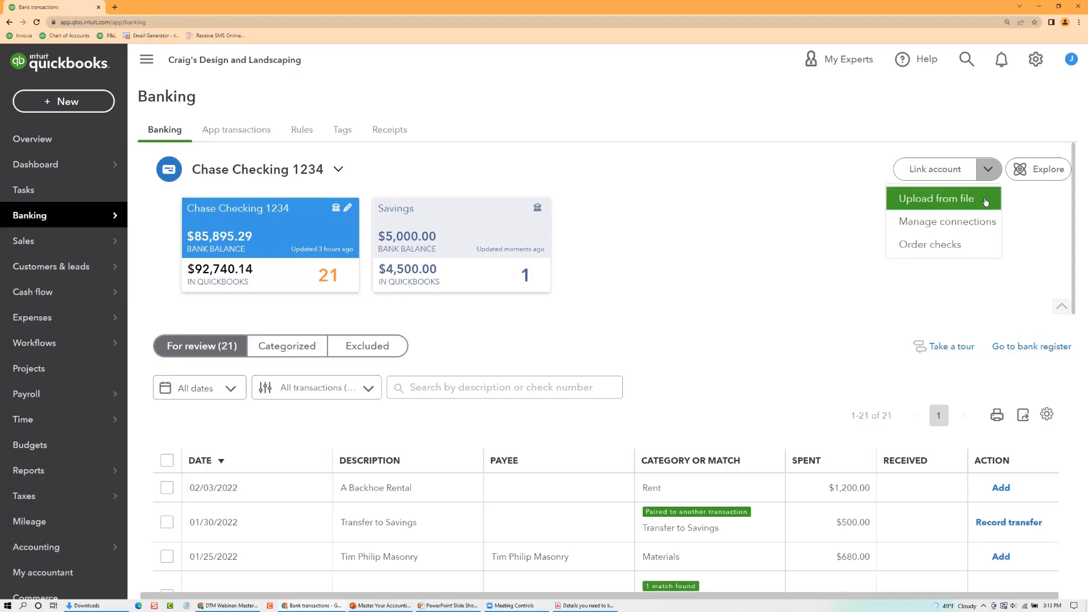
{"action": "left_click", "coordinate": [986, 201]}
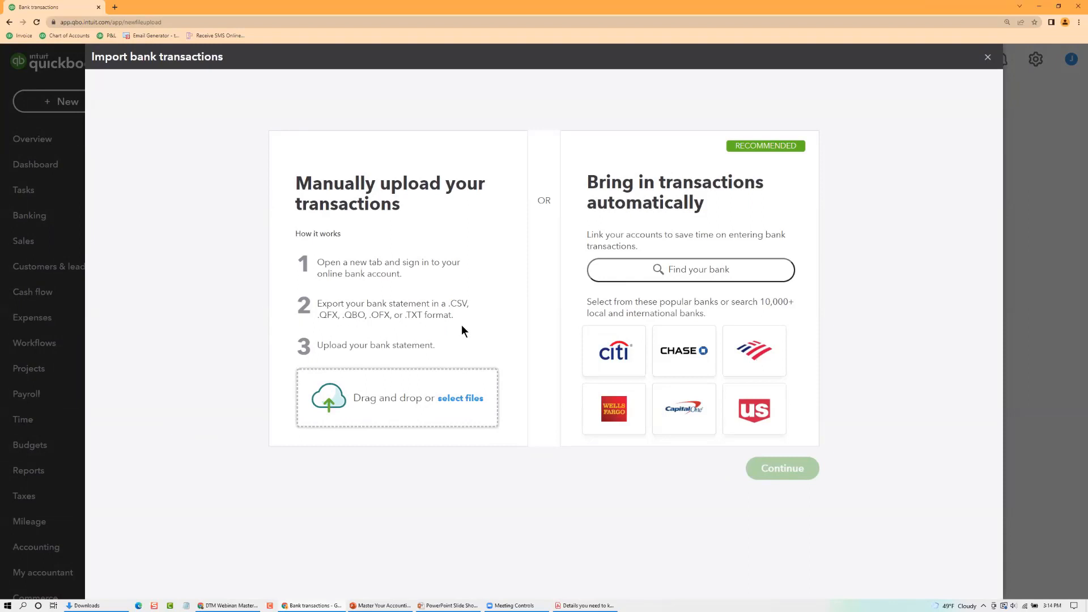
{"action": "left_click", "coordinate": [430, 381]}
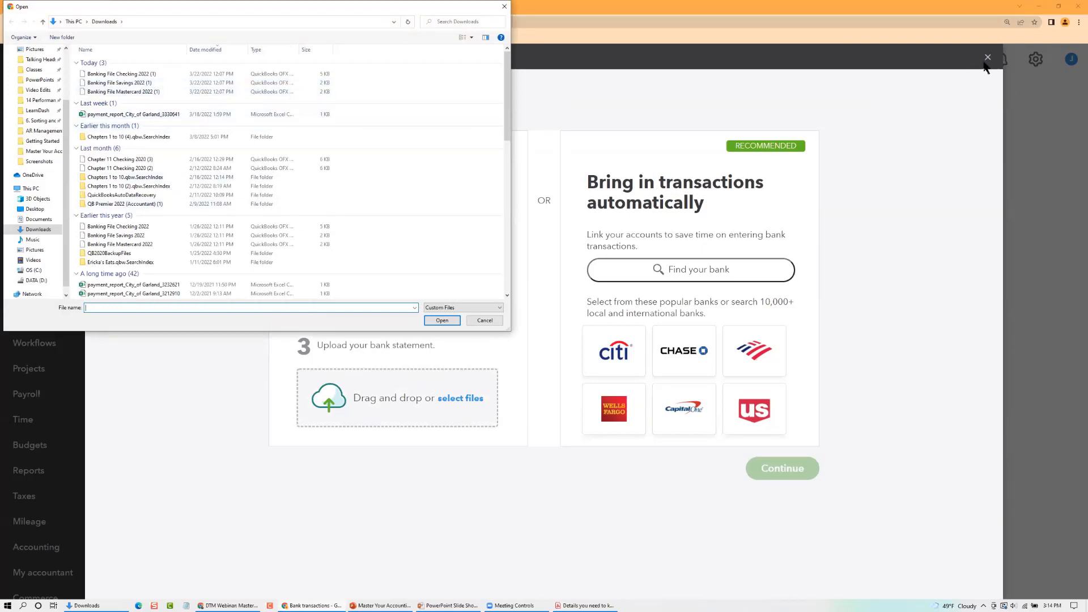
{"action": "left_click", "coordinate": [504, 7]}
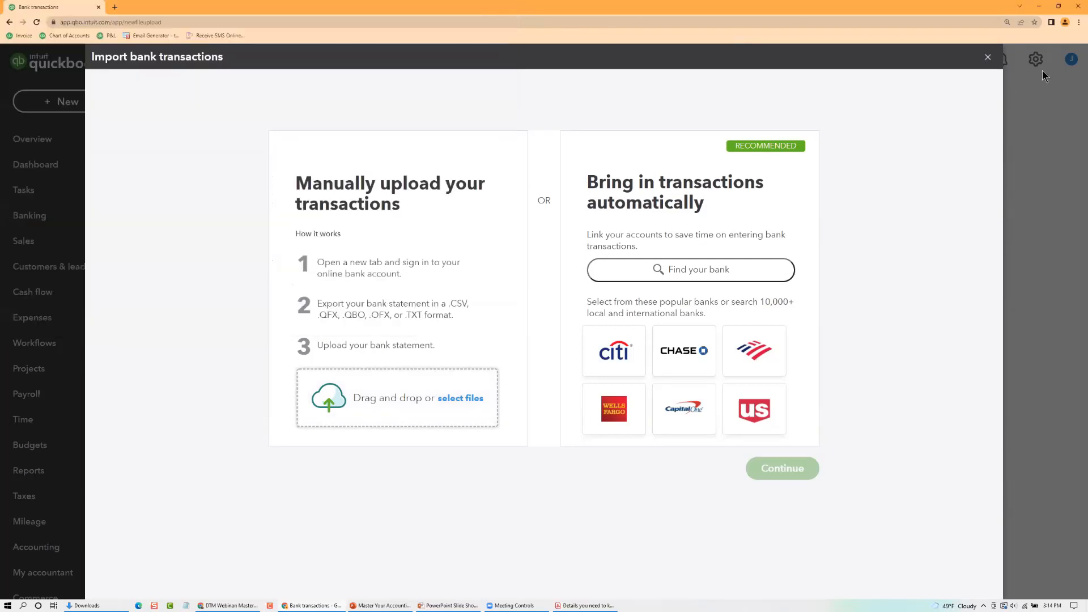
{"action": "left_click", "coordinate": [985, 59]}
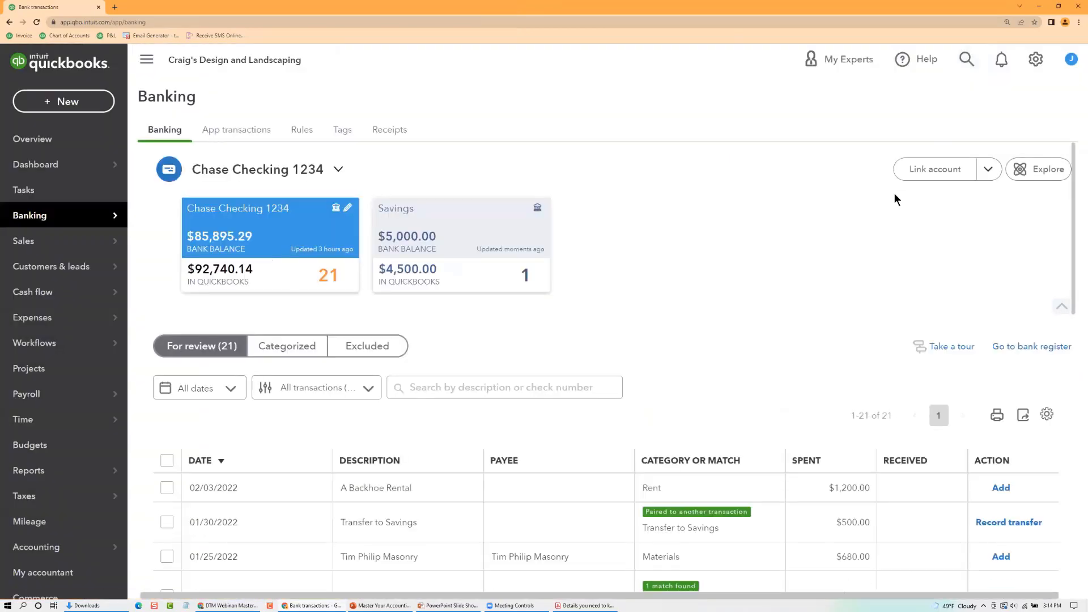
Step: Upload the bank statement file Banking File Mastercard 2022 (1).qbo from the Downloads folder for import
{"action": "left_click", "coordinate": [985, 169]}
{"action": "left_click", "coordinate": [916, 199]}
{"action": "left_click", "coordinate": [369, 393]}
{"action": "double_click", "coordinate": [155, 90]}
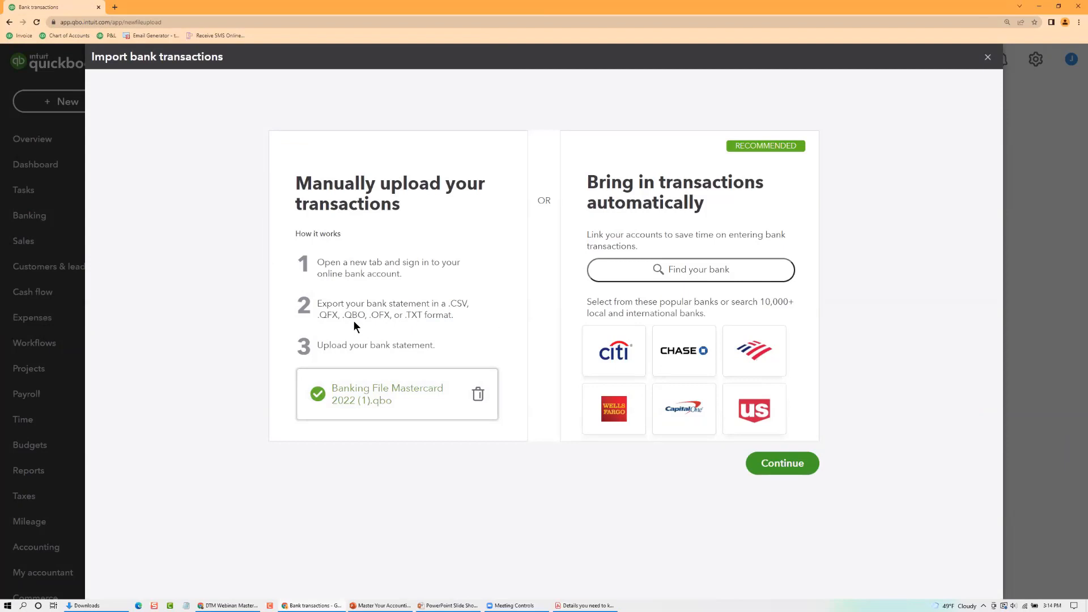
{"action": "left_click", "coordinate": [782, 463]}
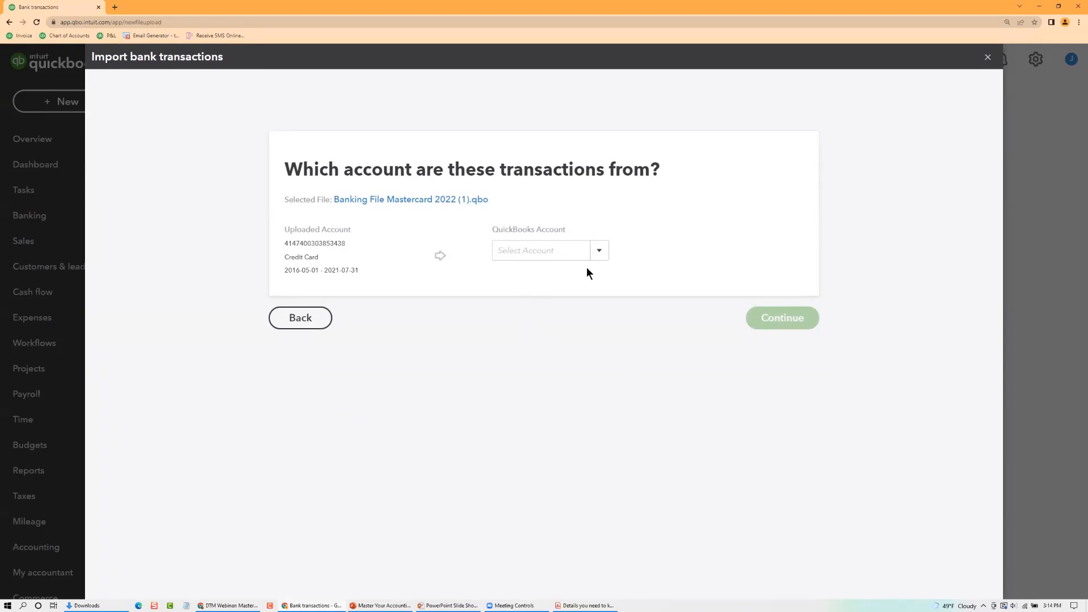
Step: Import the uploaded transactions into the Mastercard credit card account and dismiss the paired credit card payment confirmation
{"action": "left_click", "coordinate": [599, 252]}
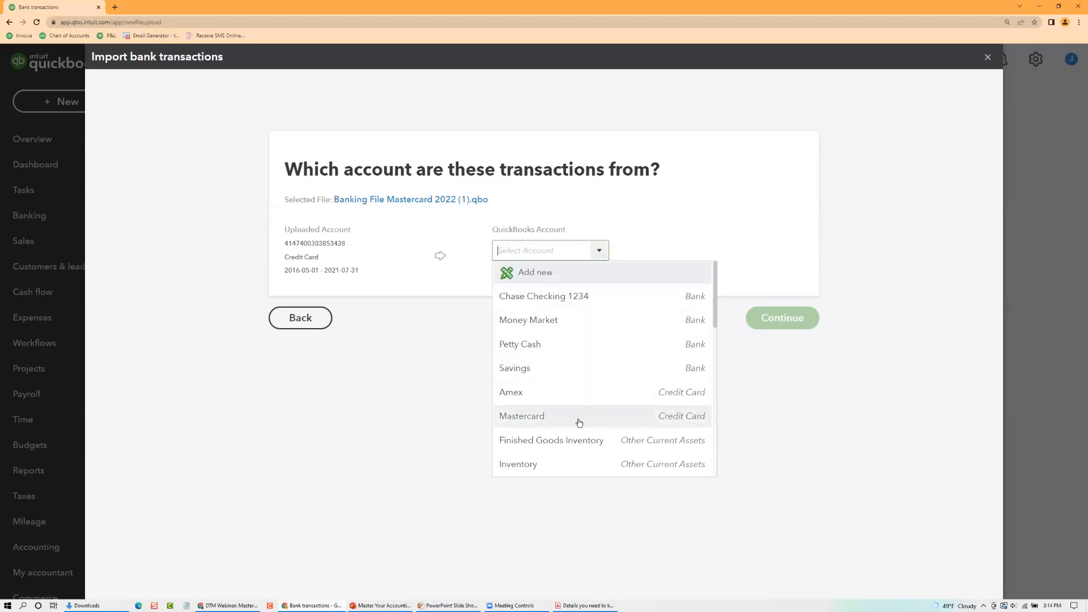
{"action": "left_click", "coordinate": [516, 419]}
{"action": "left_click", "coordinate": [798, 318]}
{"action": "left_click", "coordinate": [794, 265]}
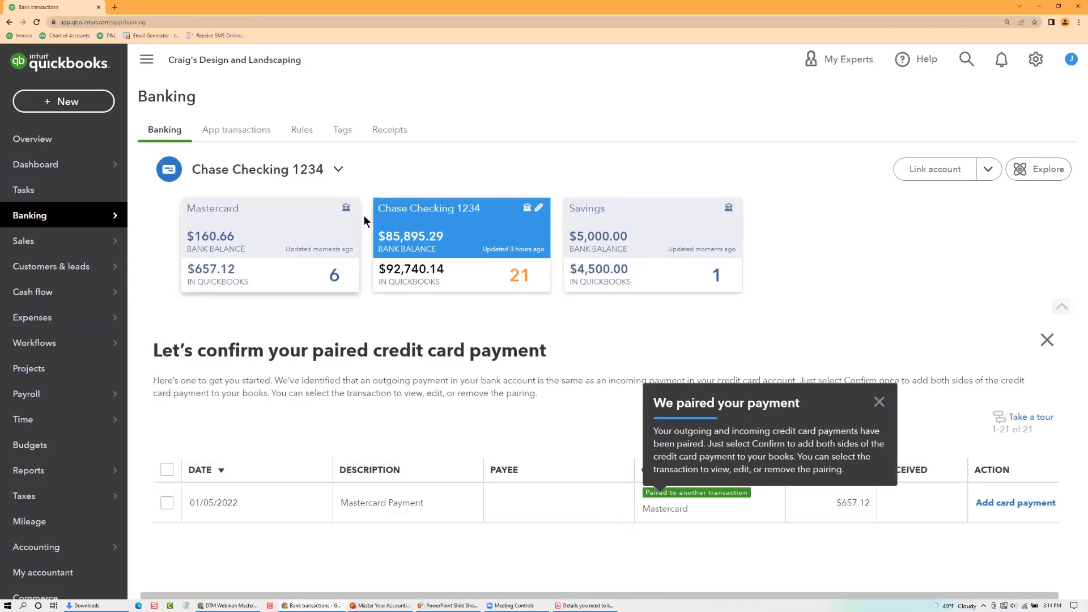
{"action": "left_click", "coordinate": [878, 402]}
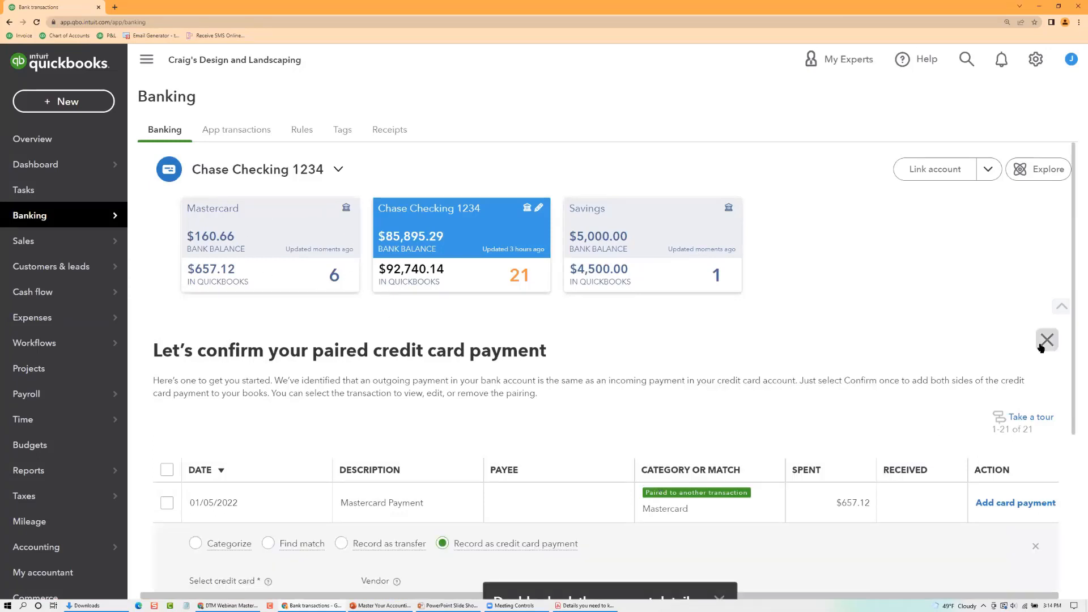
{"action": "left_click", "coordinate": [1046, 340]}
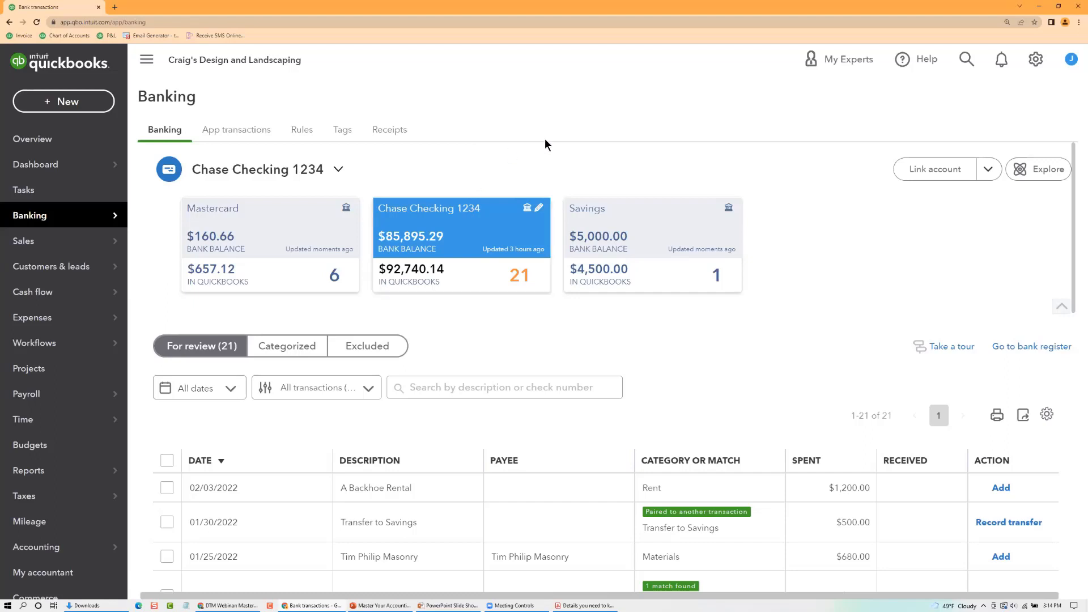
Step: Examine the transactions awaiting review in the Mastercard, Chase Checking and Savings accounts, including the account list
{"action": "left_click", "coordinate": [271, 225]}
{"action": "left_click", "coordinate": [433, 228]}
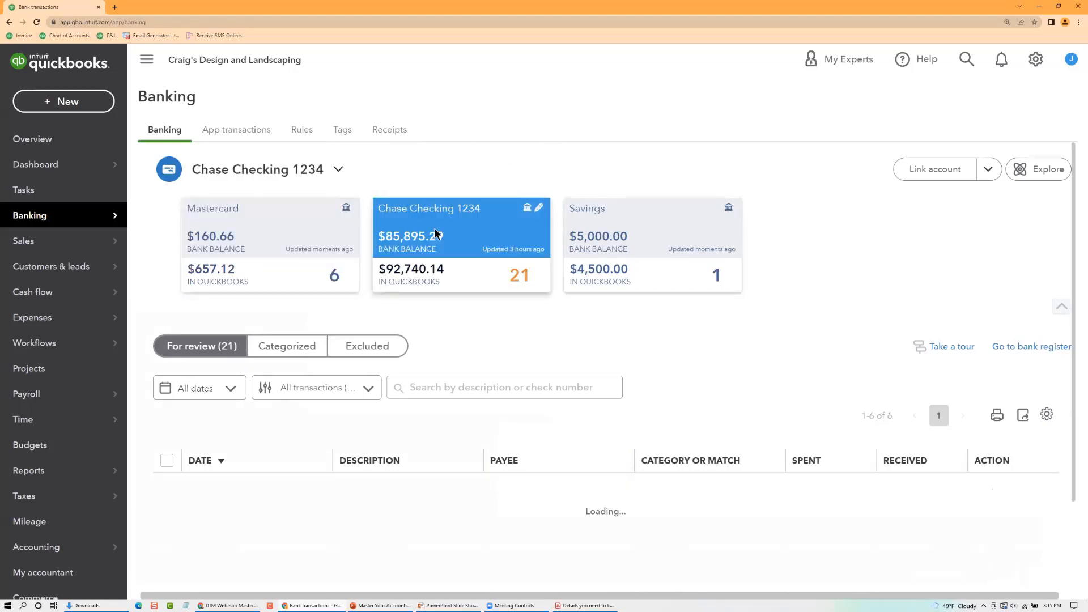
{"action": "left_click", "coordinate": [639, 221]}
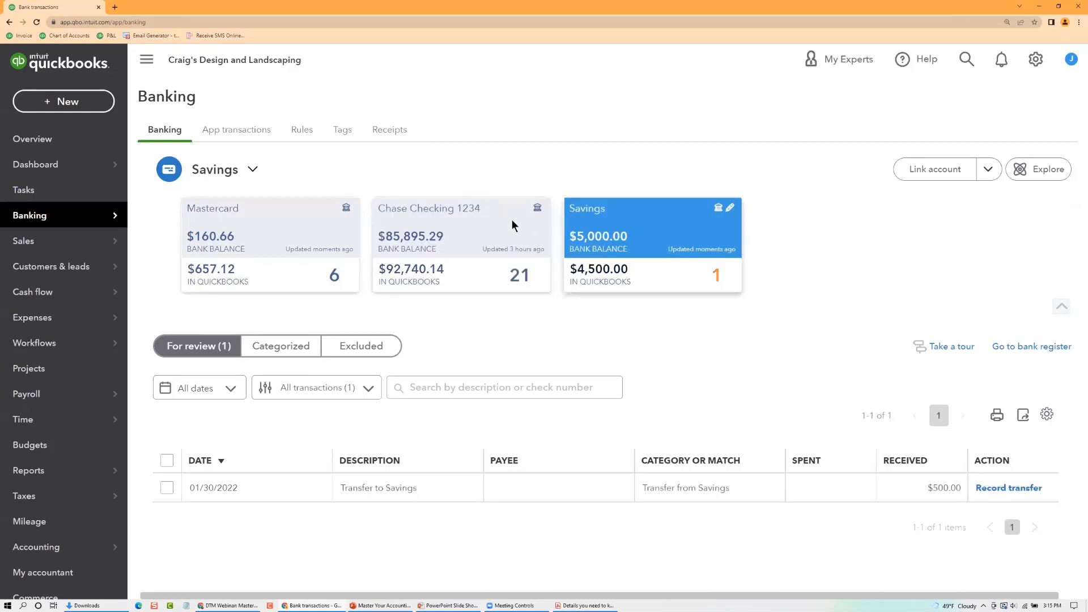
{"action": "left_click", "coordinate": [467, 219]}
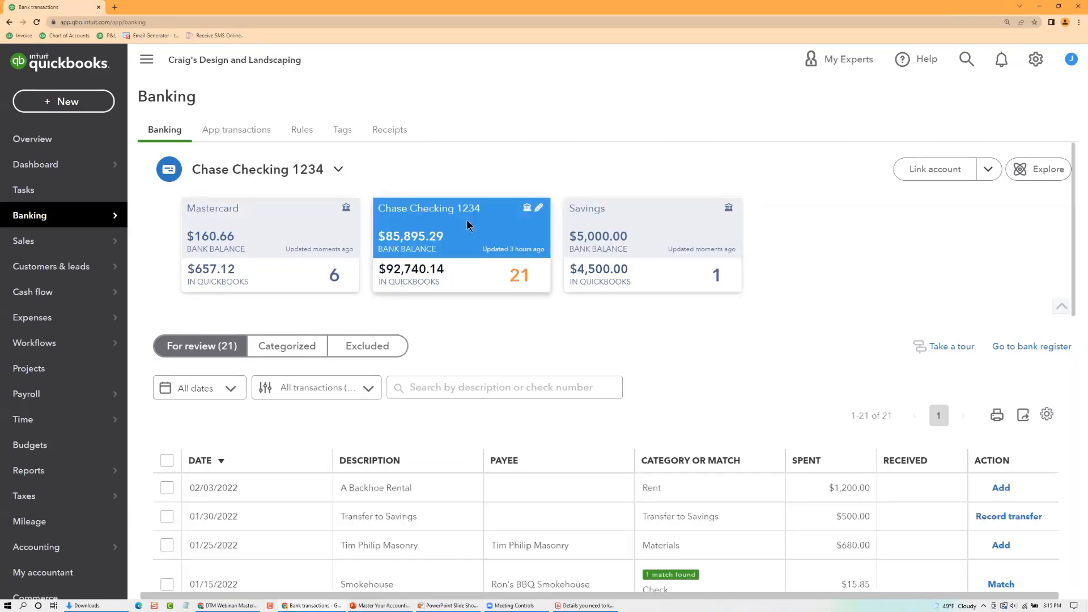
{"action": "left_click", "coordinate": [339, 170]}
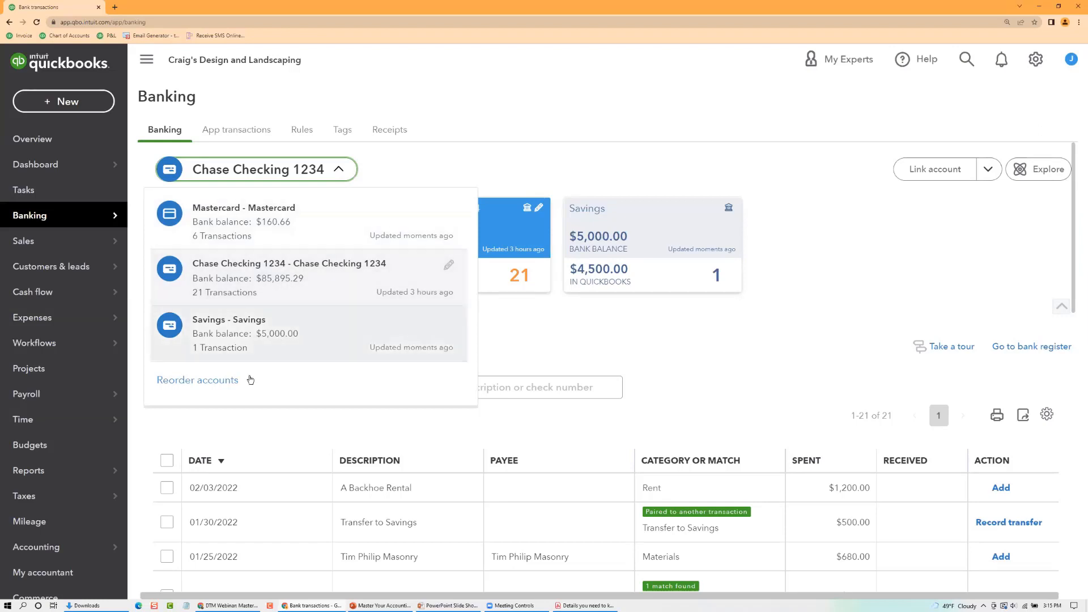
{"action": "left_click", "coordinate": [399, 169]}
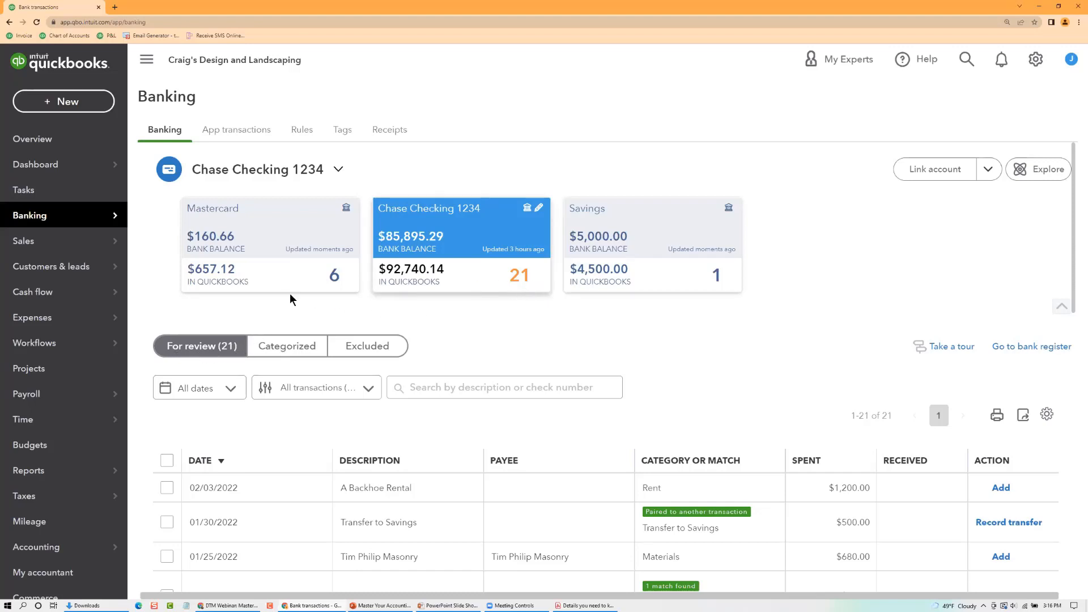
{"action": "left_click", "coordinate": [312, 283]}
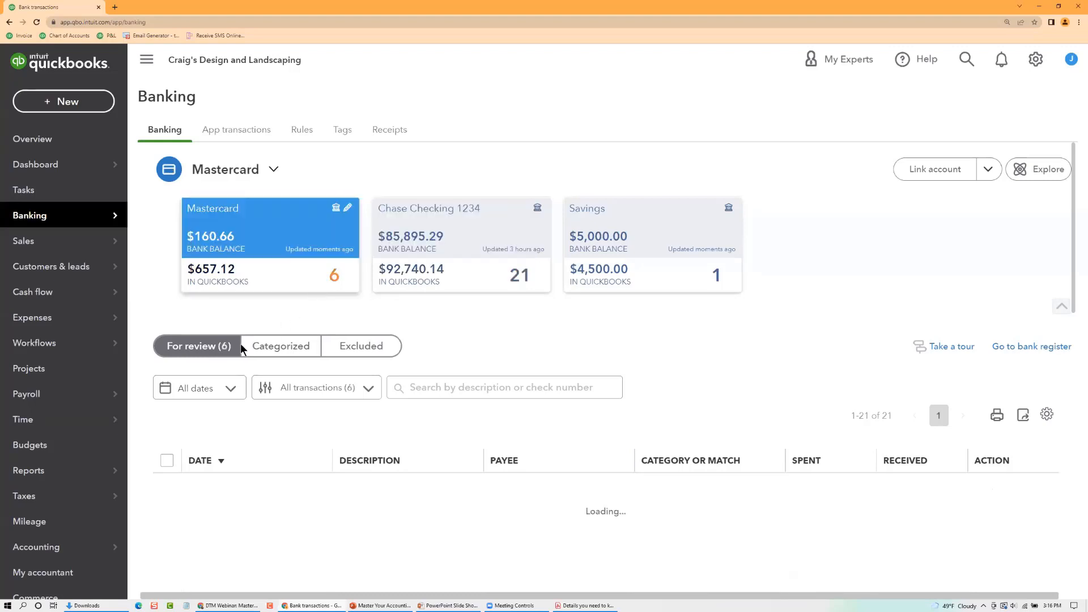
{"action": "left_click", "coordinate": [619, 286]}
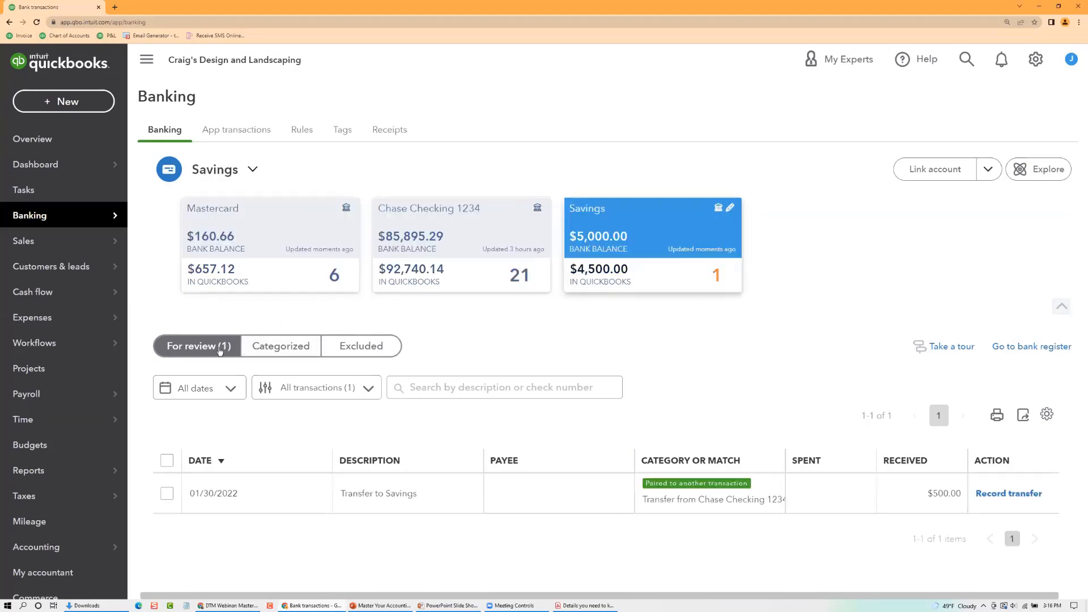
{"action": "left_click", "coordinate": [490, 289]}
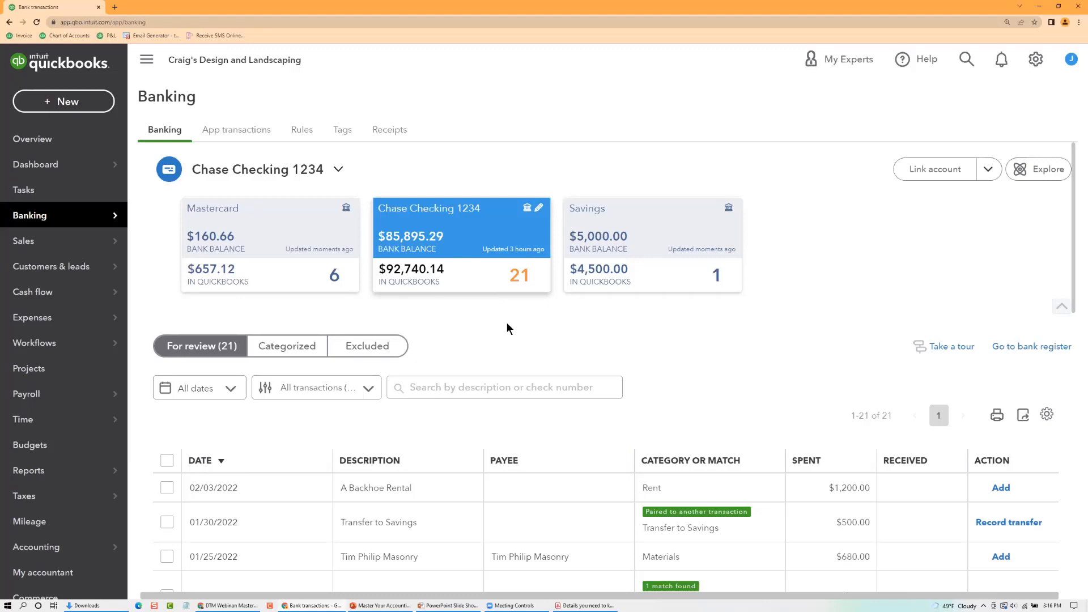
Step: Mark the Mastercard account for disconnection on save in its account settings, and close the settings without saving
{"action": "left_click", "coordinate": [539, 210]}
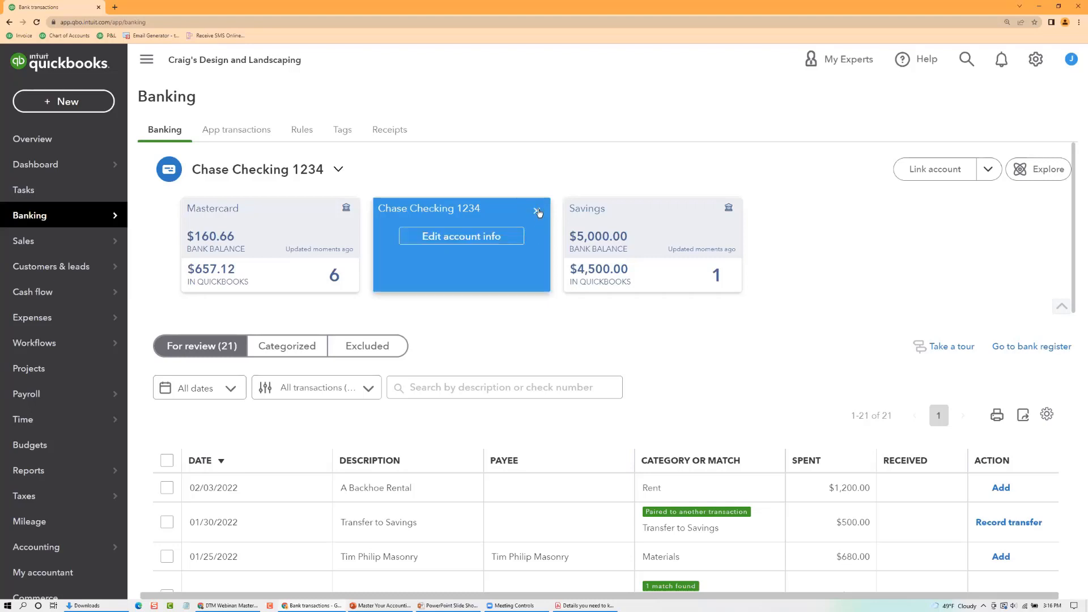
{"action": "left_click", "coordinate": [537, 212]}
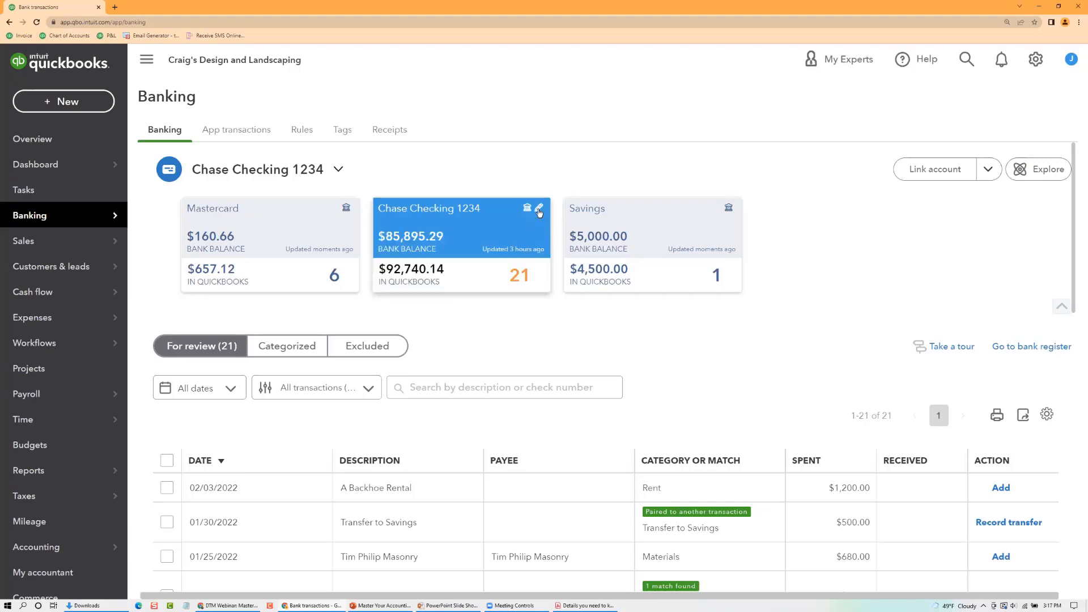
{"action": "left_click", "coordinate": [350, 223]}
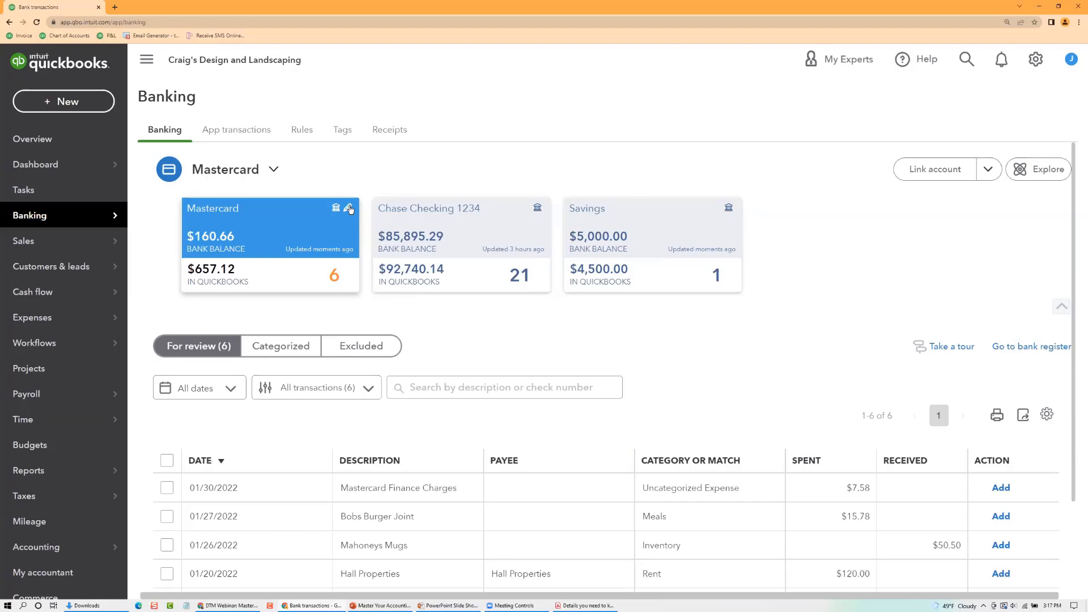
{"action": "left_click", "coordinate": [349, 208]}
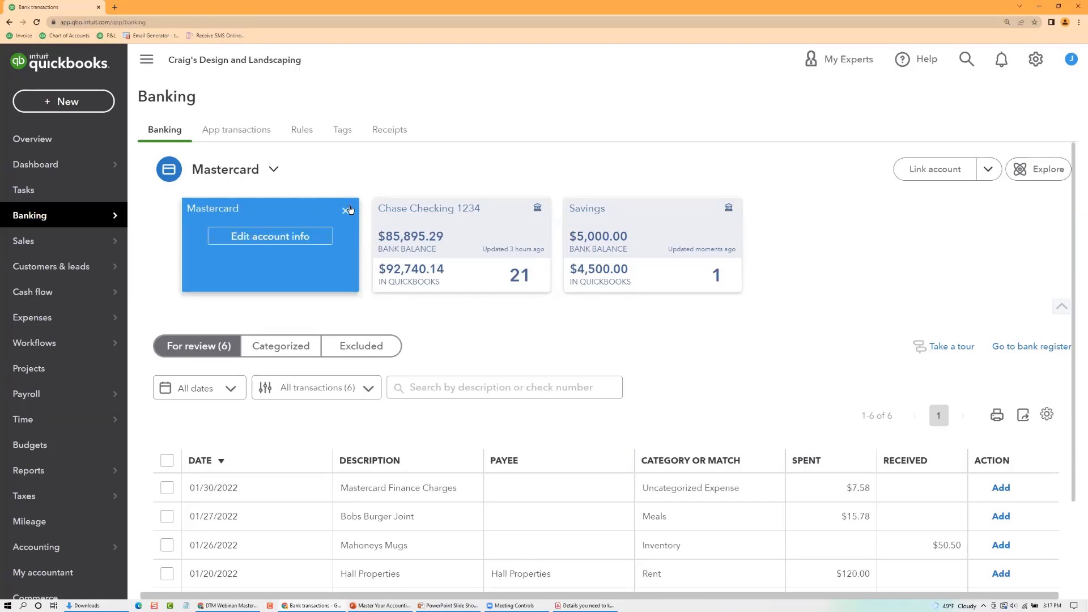
{"action": "left_click", "coordinate": [258, 237]}
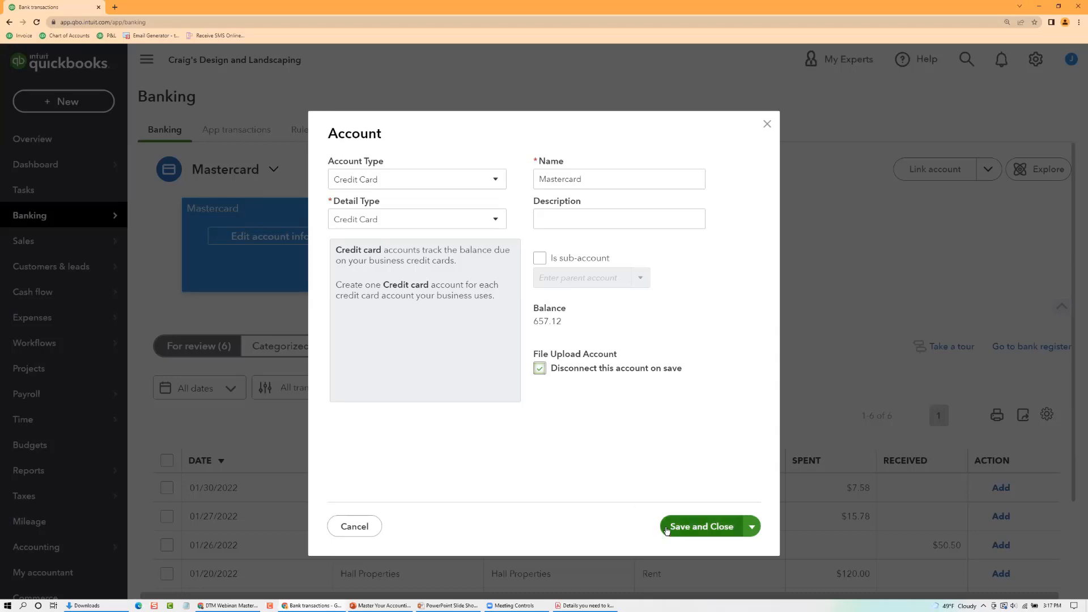
{"action": "left_click", "coordinate": [766, 124]}
{"action": "left_click", "coordinate": [345, 211]}
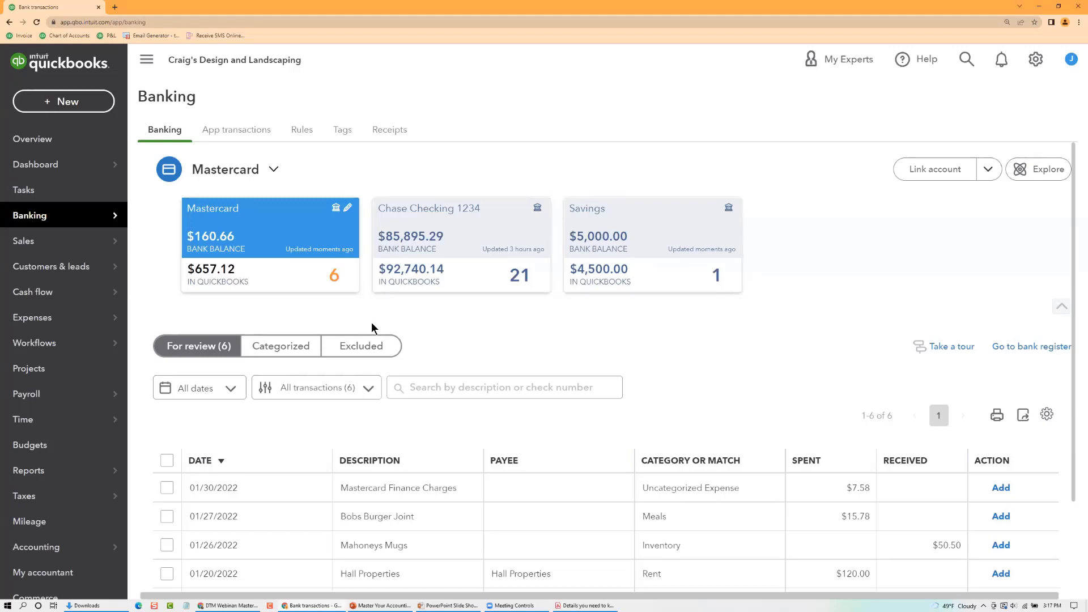
Step: Look through the transactions awaiting review in the Chase Checking account
{"action": "scroll", "coordinate": [455, 321], "scroll_direction": "down", "scroll_amount": 1}
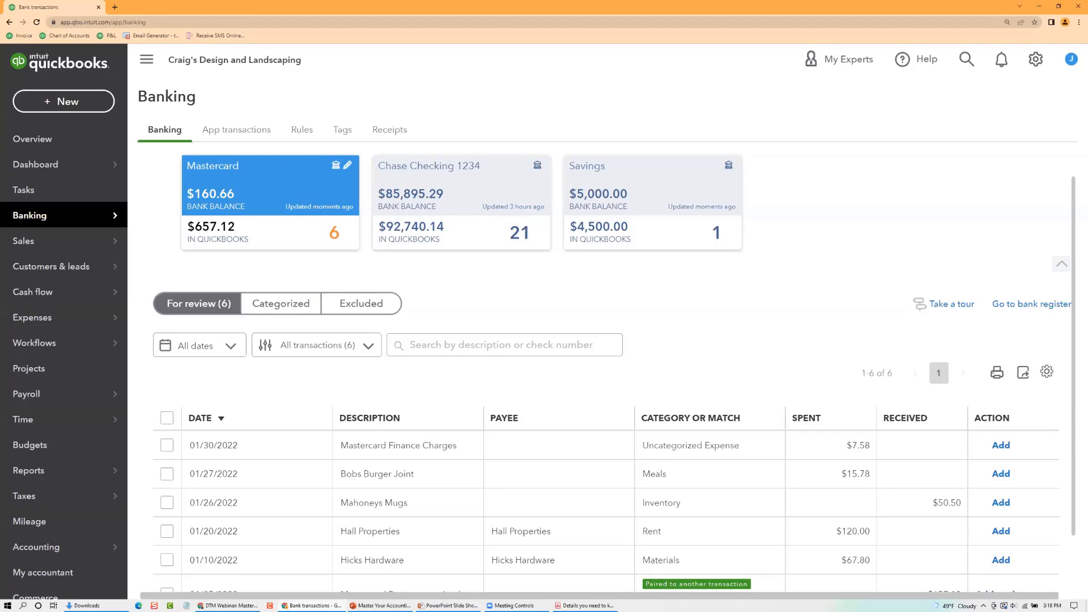
{"action": "left_click", "coordinate": [501, 239]}
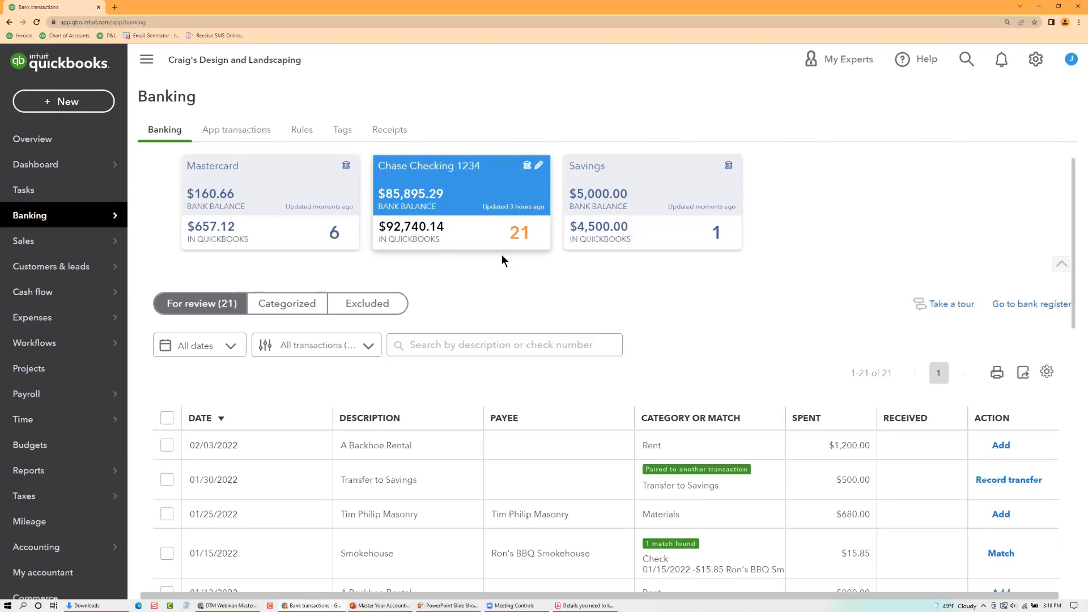
{"action": "scroll", "coordinate": [500, 254], "scroll_direction": "down", "scroll_amount": 1}
{"action": "scroll", "coordinate": [502, 253], "scroll_direction": "down", "scroll_amount": 1}
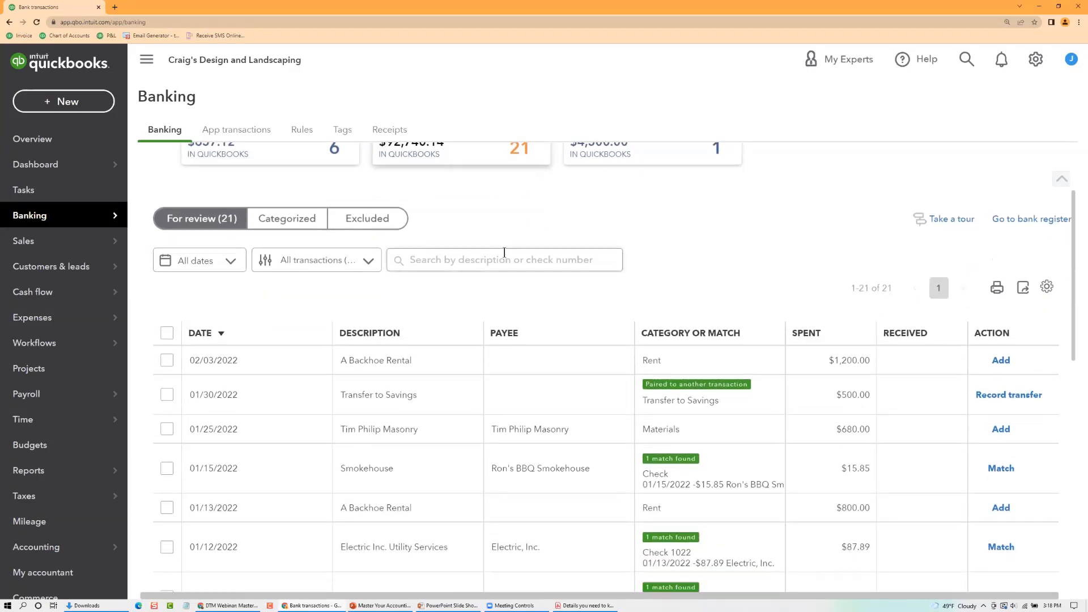
{"action": "left_click_drag", "start_coordinate": [1071, 237], "coordinate": [1072, 246]}
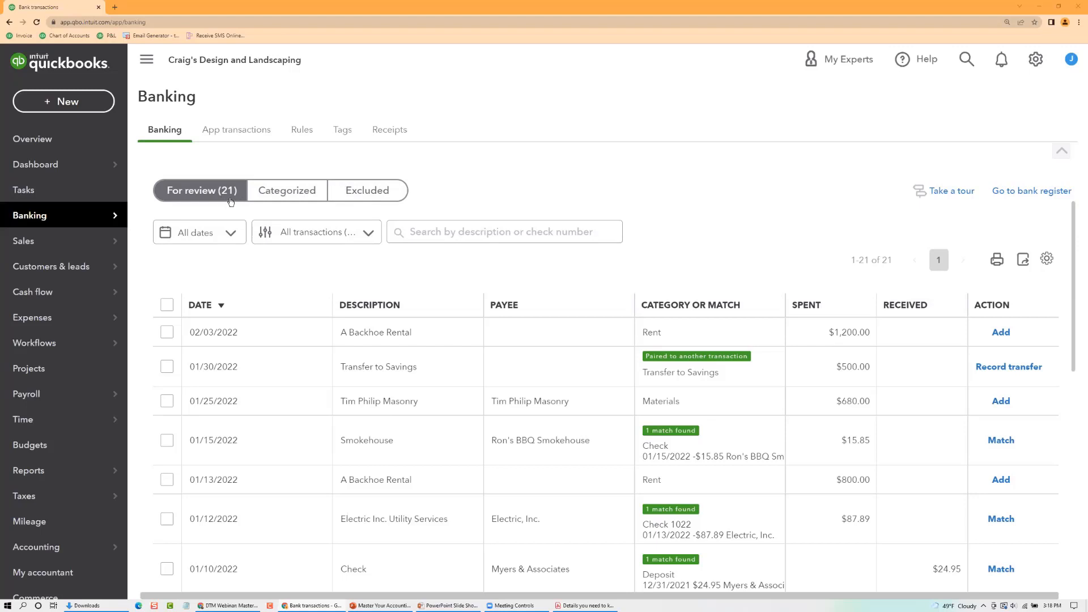
{"action": "left_click_drag", "start_coordinate": [1072, 209], "coordinate": [1075, 218]}
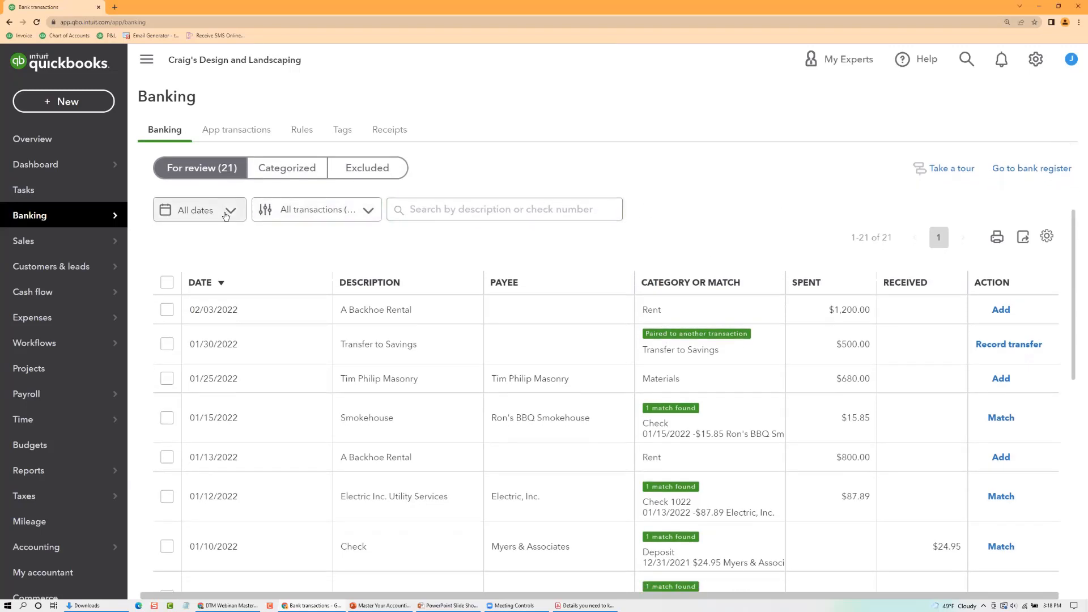
{"action": "left_click_drag", "start_coordinate": [1075, 219], "coordinate": [1073, 255]}
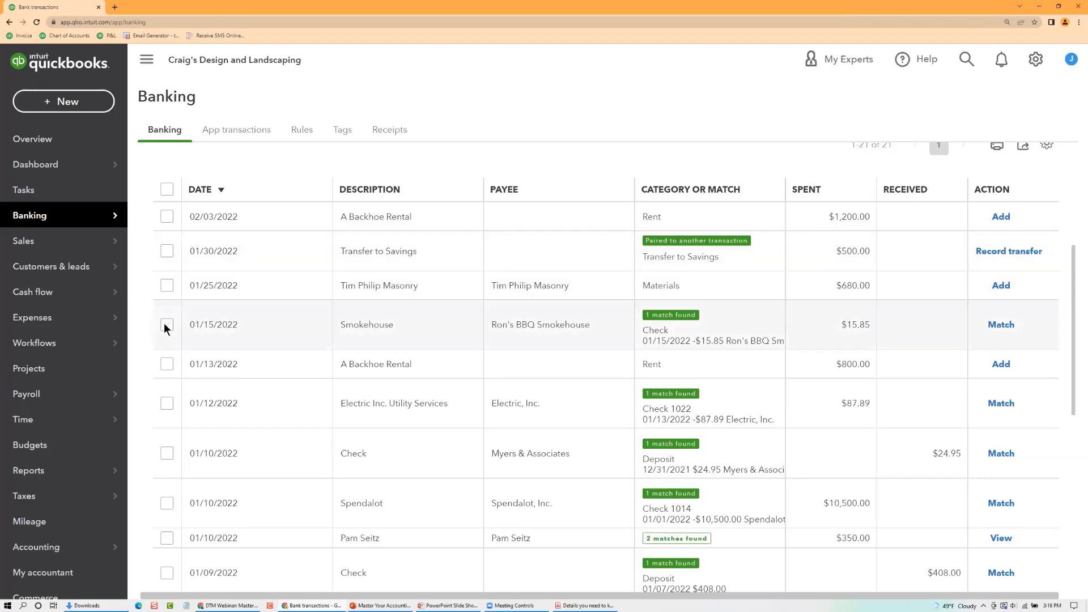
Step: Examine the categorization details of the 02/03/2022 A Backhoe Rental transaction and the list of new transaction types
{"action": "left_click", "coordinate": [236, 220]}
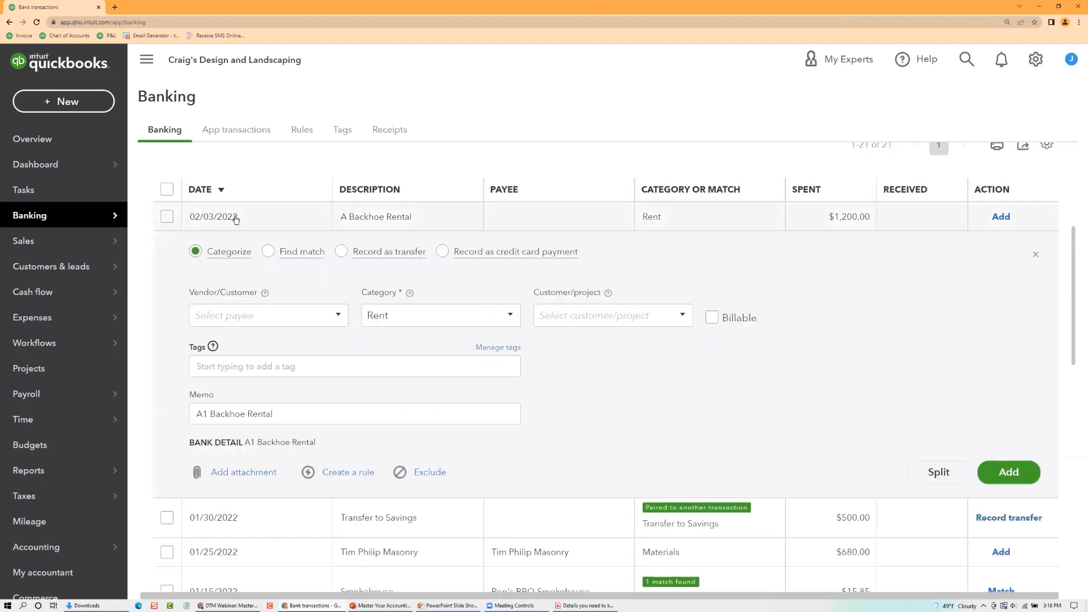
{"action": "left_click", "coordinate": [235, 219]}
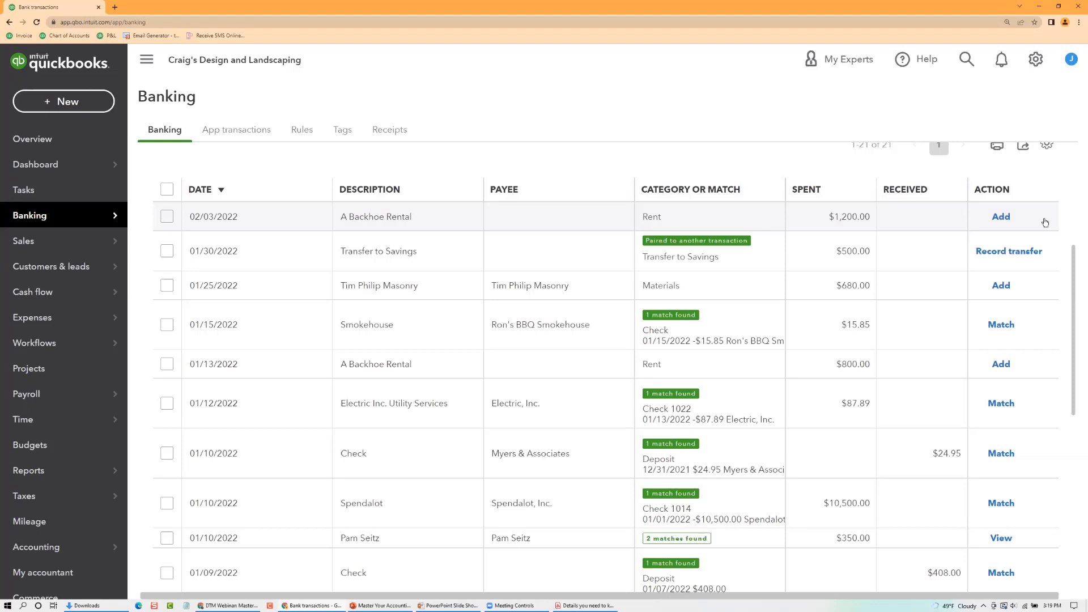
{"action": "left_click", "coordinate": [68, 102]}
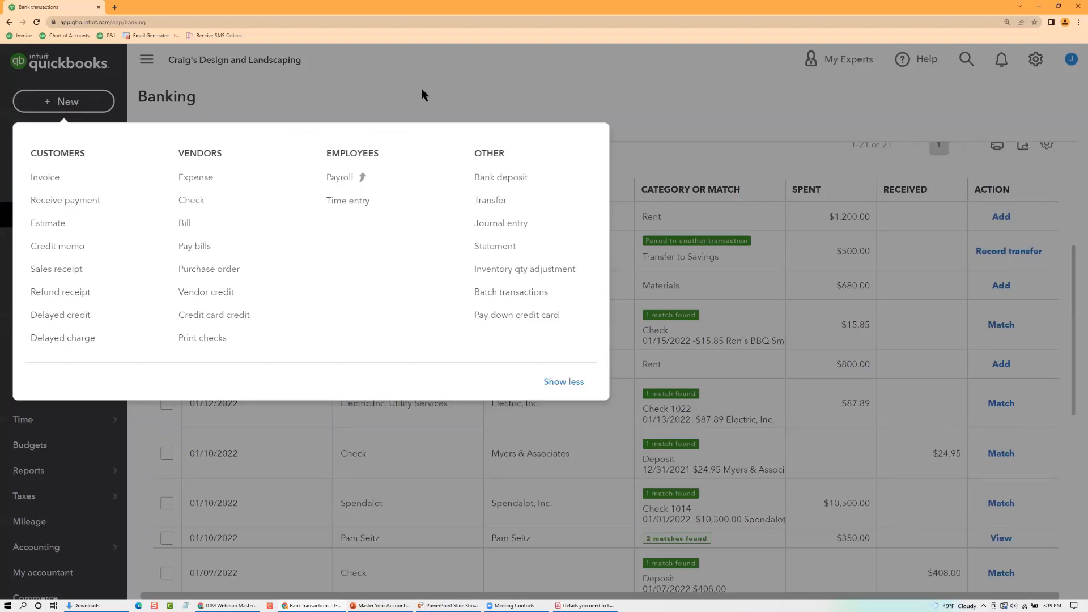
{"action": "key", "text": "Escape"}
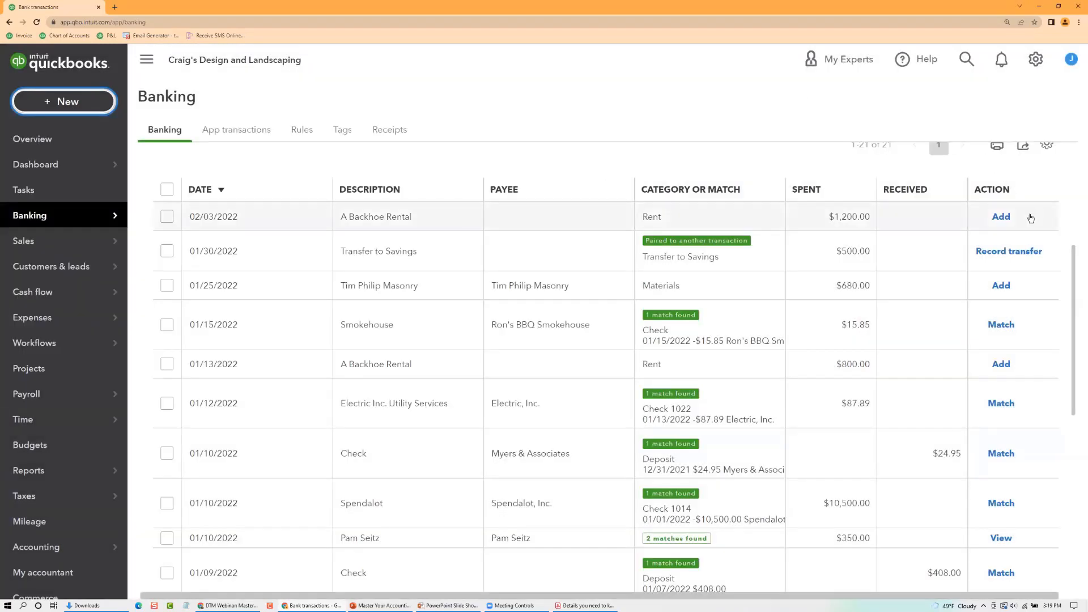
{"action": "left_click", "coordinate": [941, 222]}
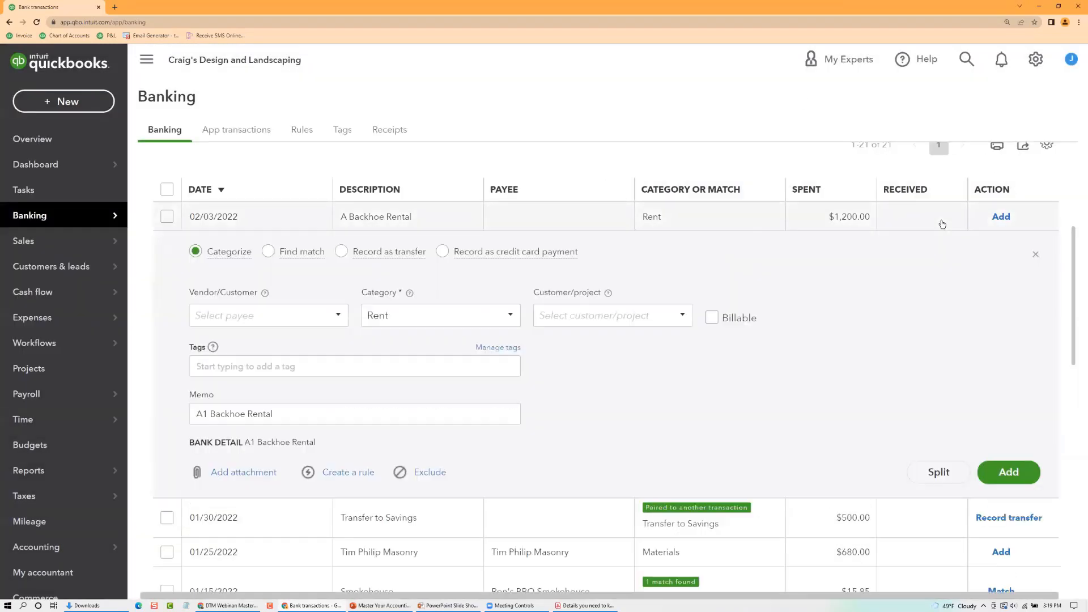
{"action": "left_click", "coordinate": [1035, 254]}
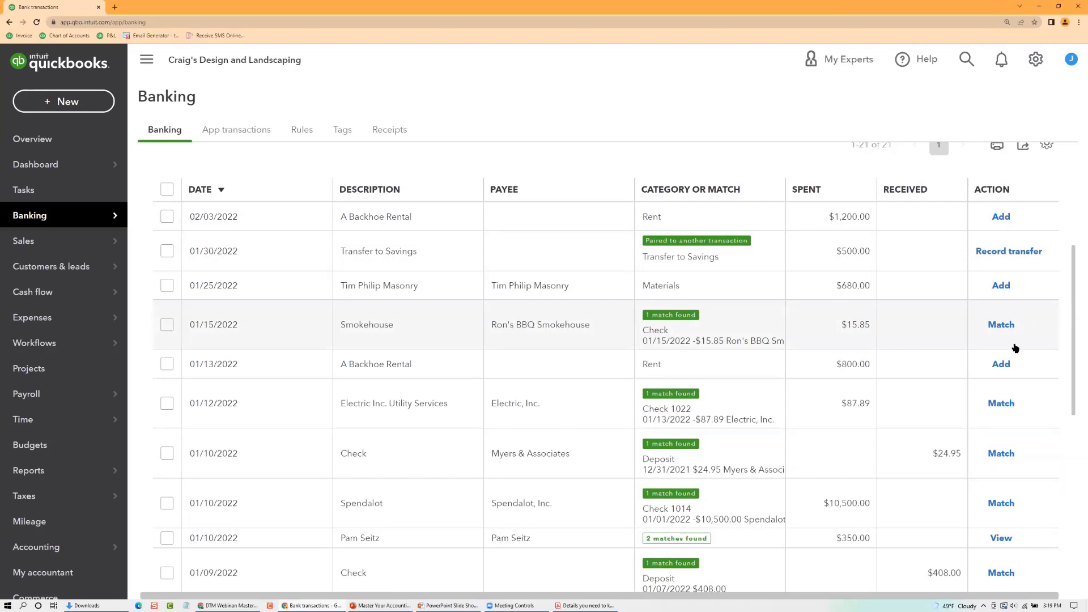
Step: Review the 01/15/2022 Smokehouse transaction's suggested check and bank detail, and match it to that $15.85 check
{"action": "left_click", "coordinate": [1045, 343]}
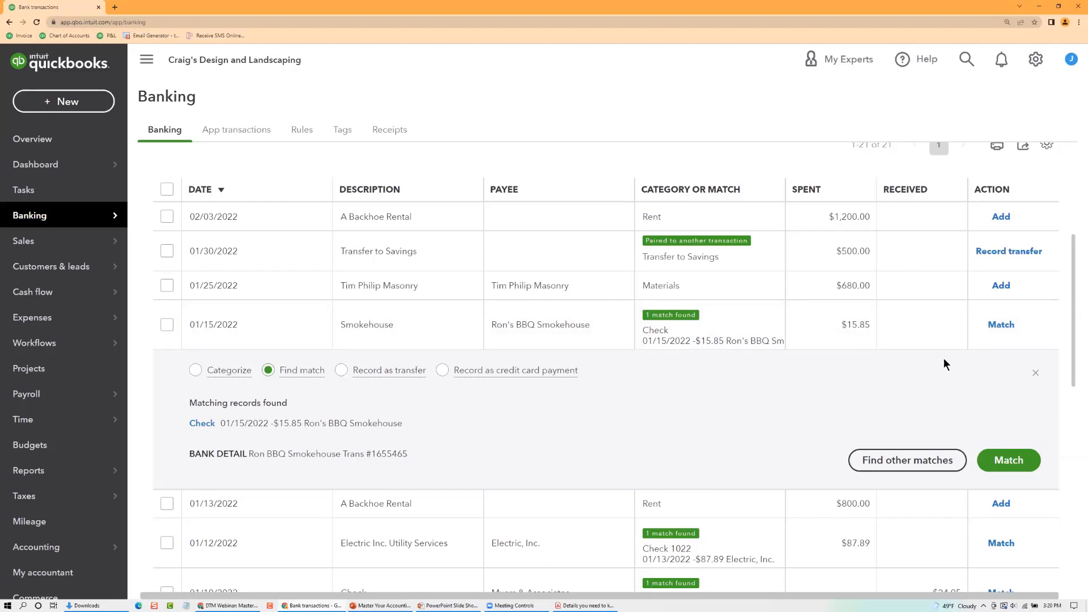
{"action": "left_click", "coordinate": [1035, 372]}
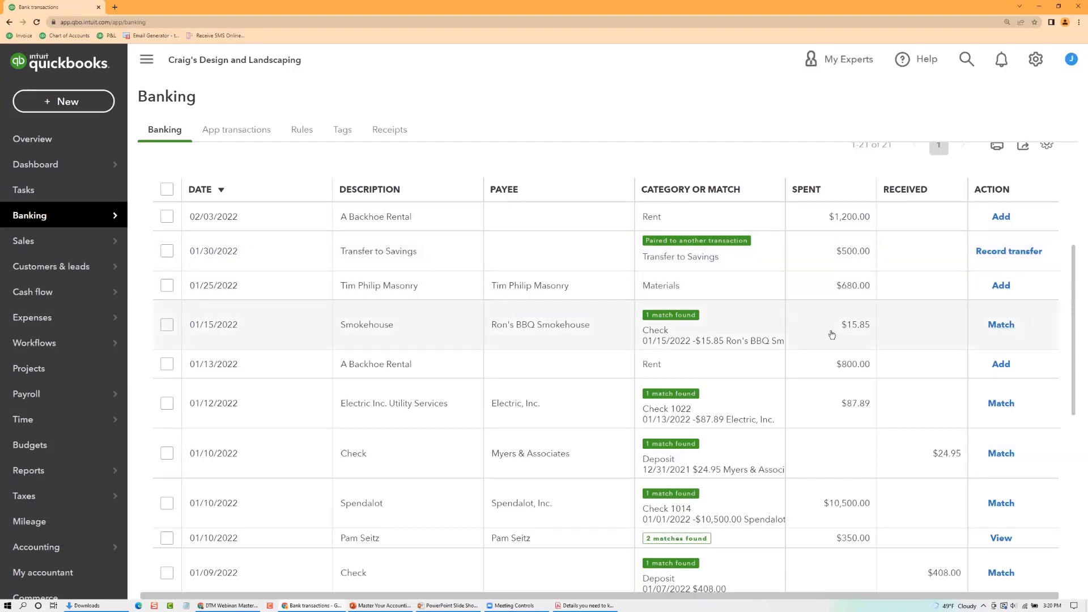
{"action": "left_click", "coordinate": [930, 337]}
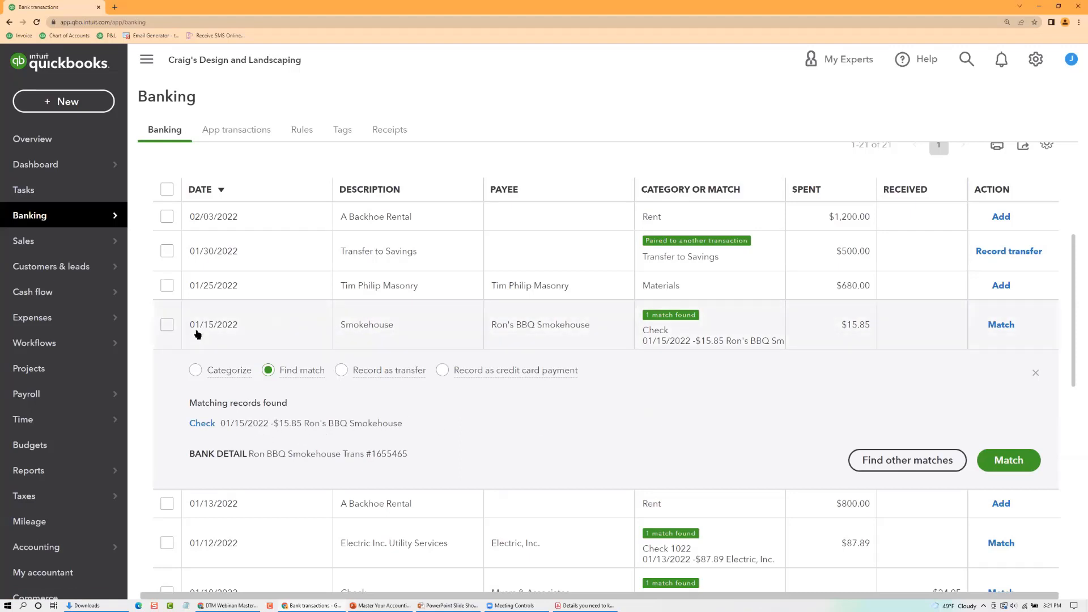
{"action": "left_click_drag", "start_coordinate": [247, 454], "coordinate": [188, 453]}
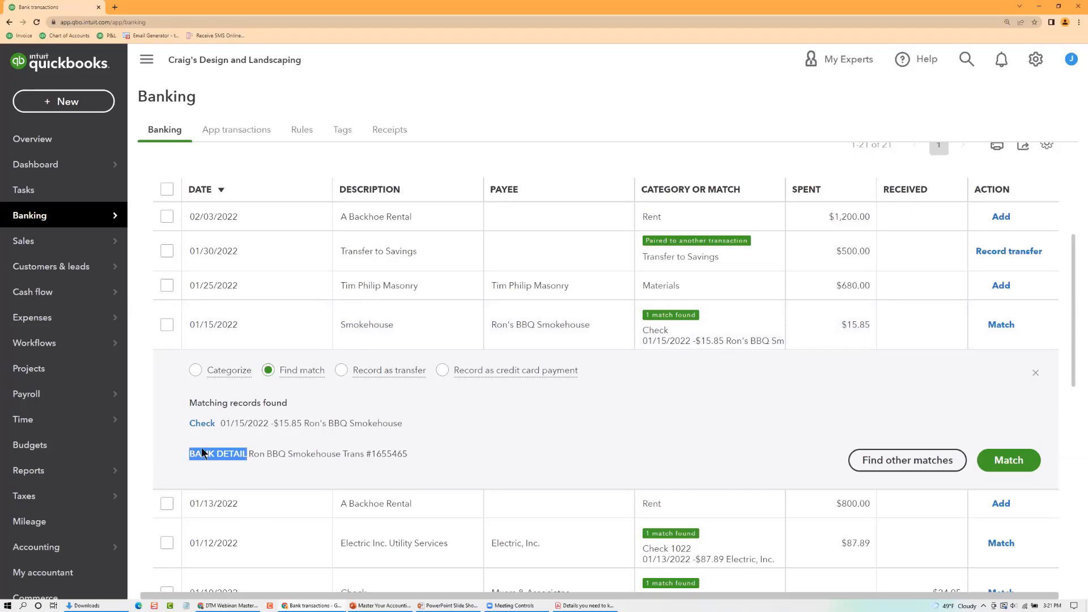
{"action": "left_click", "coordinate": [359, 461]}
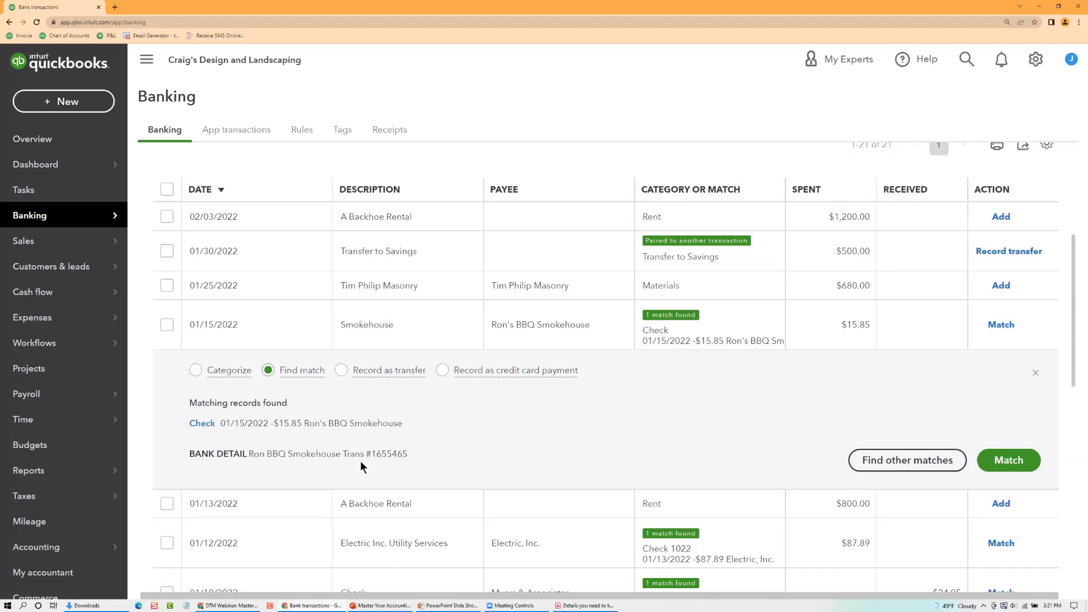
{"action": "left_click", "coordinate": [1014, 462]}
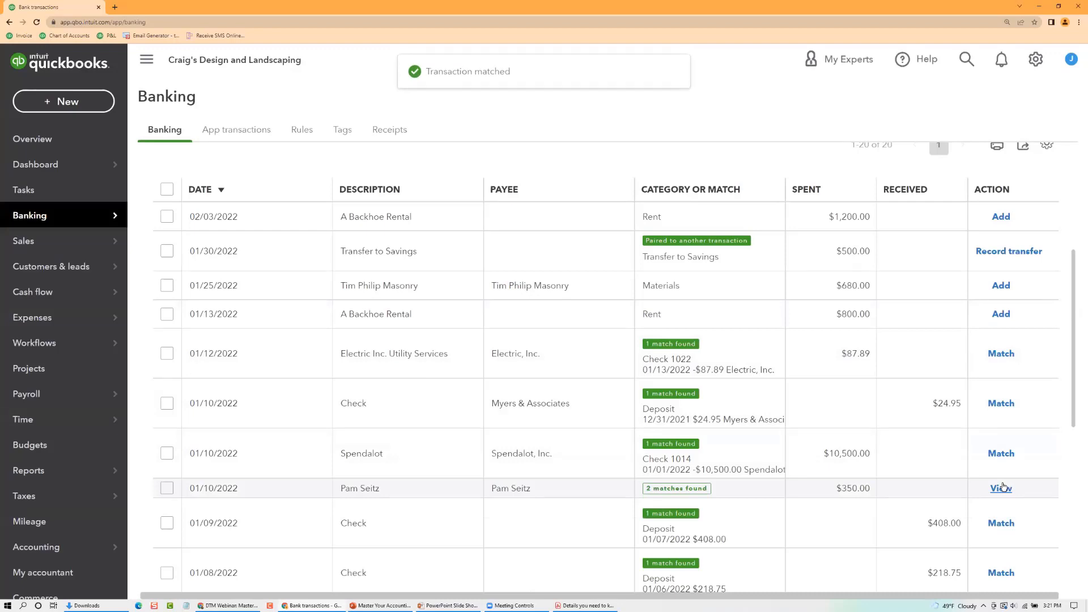
Step: Check the list of new transaction types and the categorized transactions of the Chase Checking account
{"action": "left_click", "coordinate": [106, 105]}
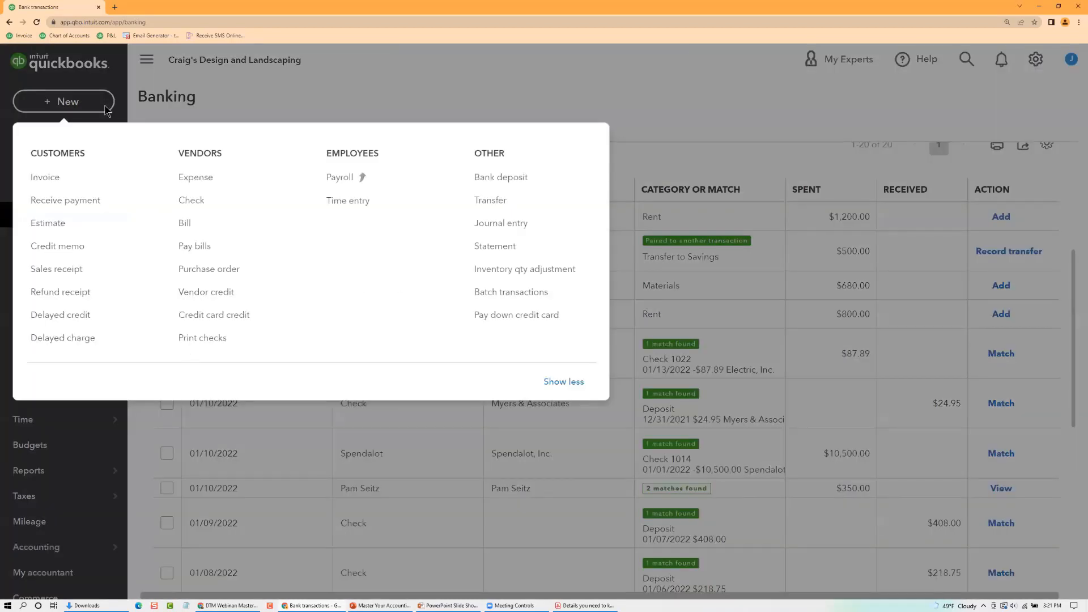
{"action": "left_click", "coordinate": [291, 69]}
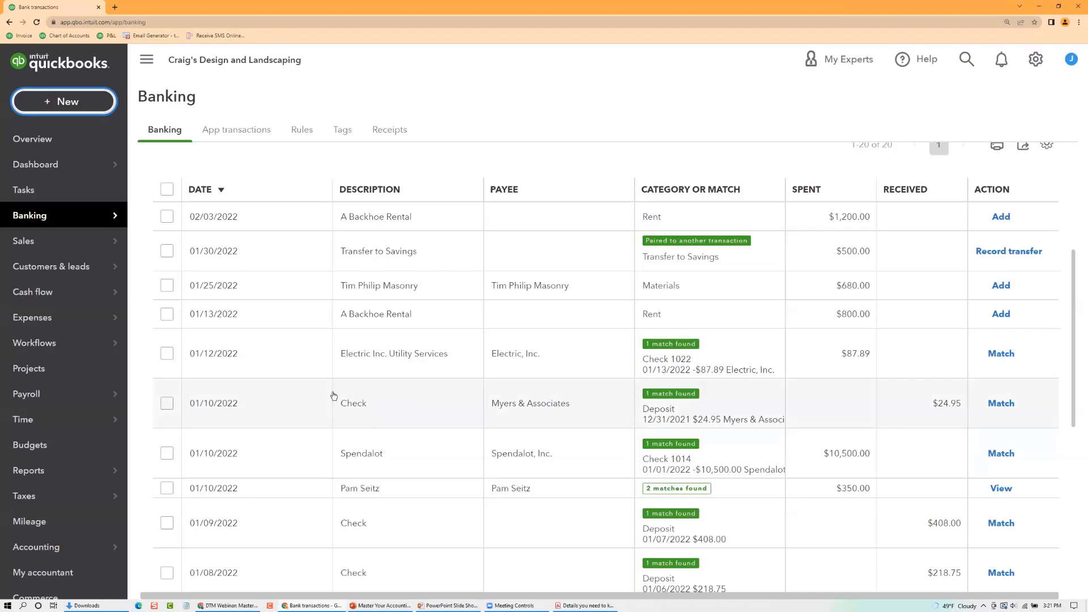
{"action": "scroll", "coordinate": [334, 395], "scroll_direction": "up", "scroll_amount": 4}
{"action": "scroll", "coordinate": [333, 382], "scroll_direction": "up", "scroll_amount": 1}
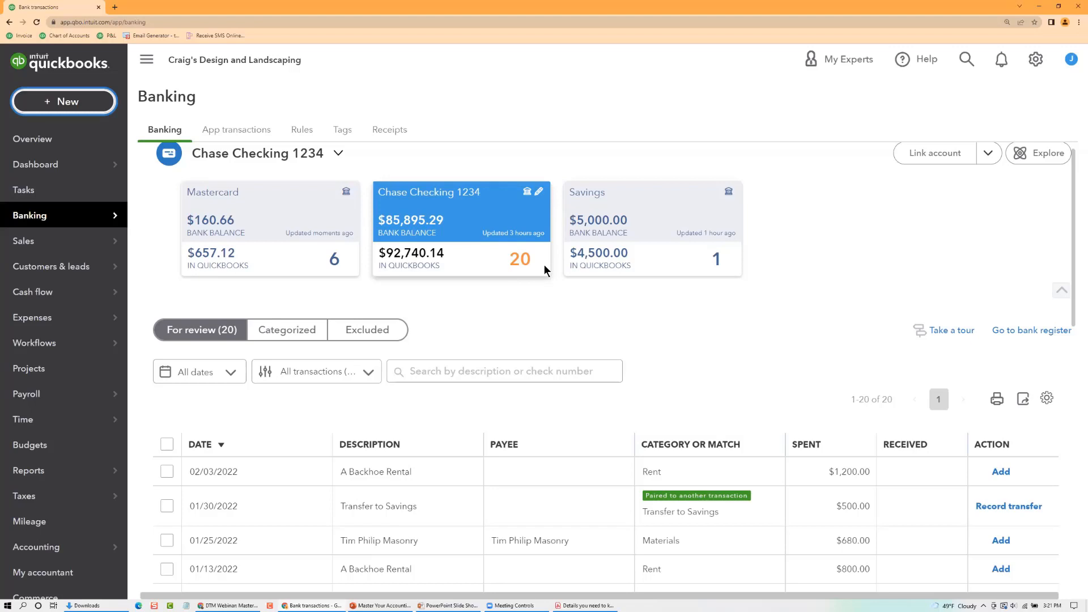
{"action": "scroll", "coordinate": [538, 281], "scroll_direction": "down", "scroll_amount": 2}
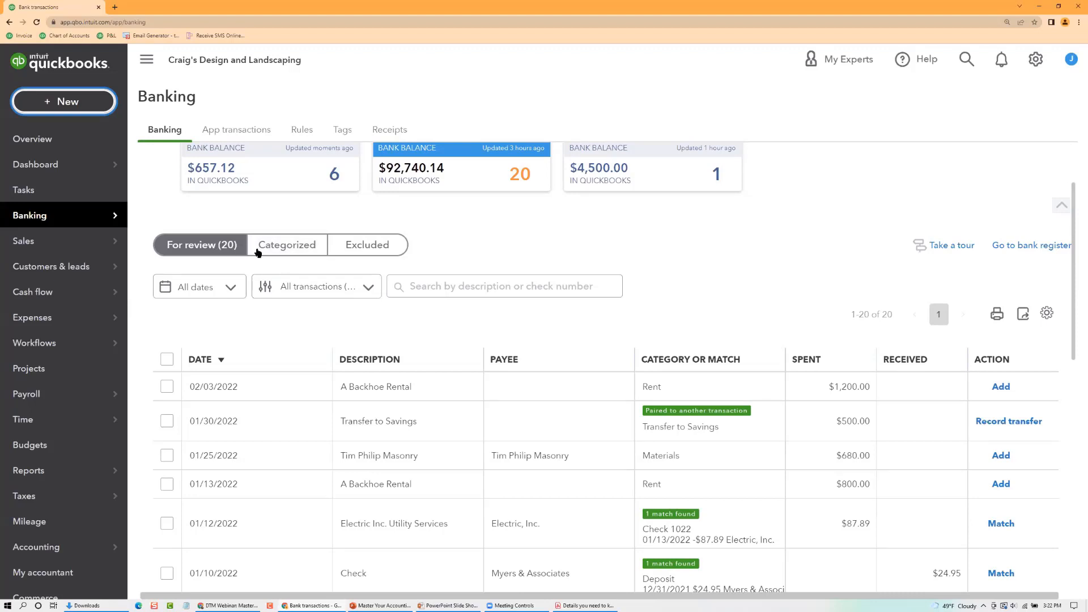
{"action": "left_click", "coordinate": [280, 249]}
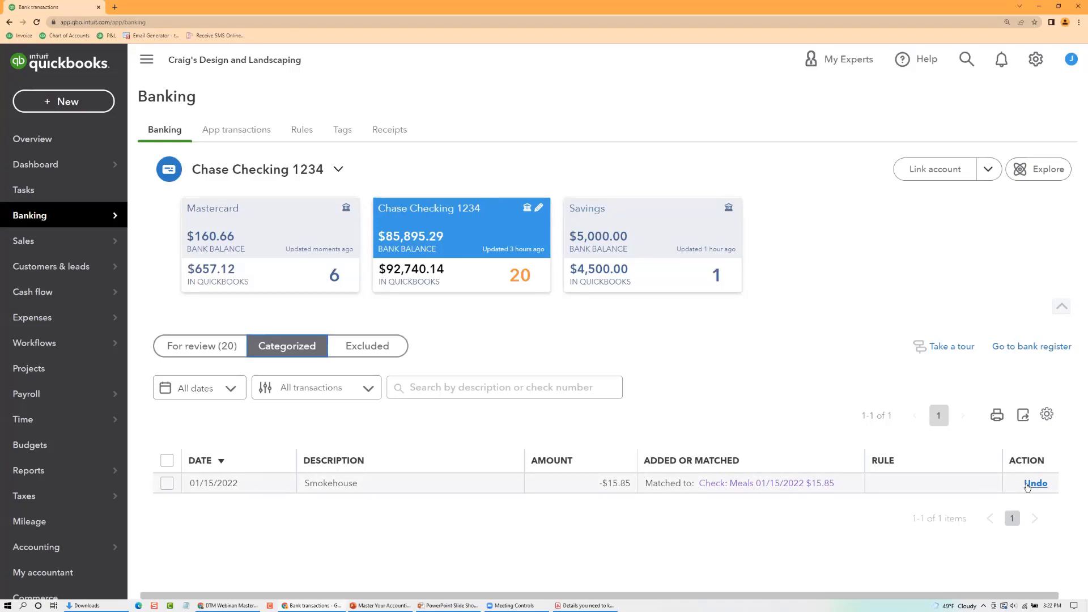
Step: Match the 01/10/2022 $350.00 transaction awaiting review to the Check EFT record dated 01/08/2022
{"action": "left_click", "coordinate": [207, 348]}
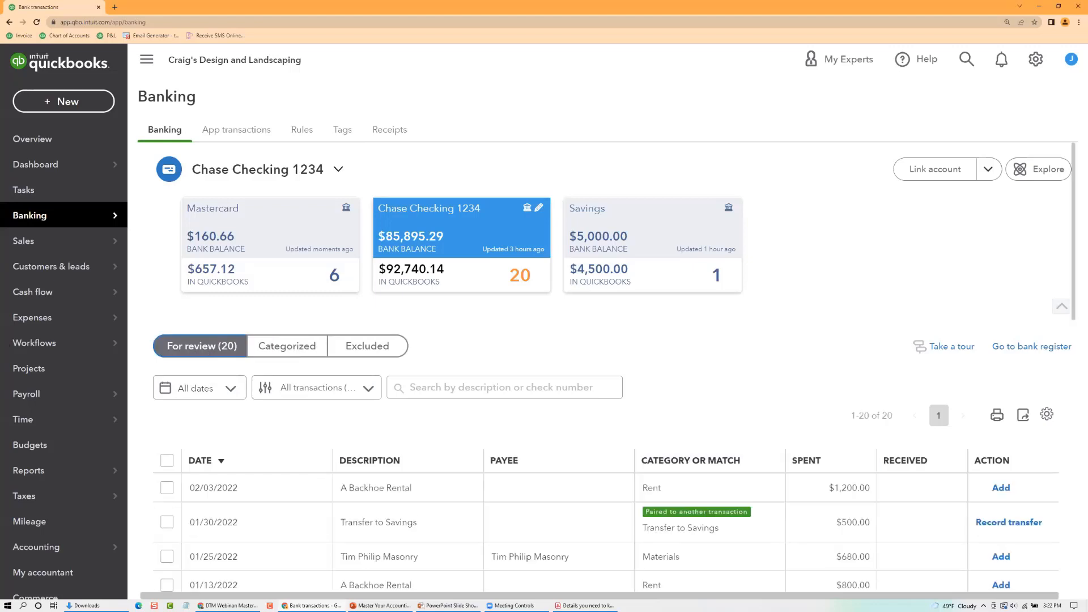
{"action": "scroll", "coordinate": [1062, 284], "scroll_direction": "down", "scroll_amount": 3}
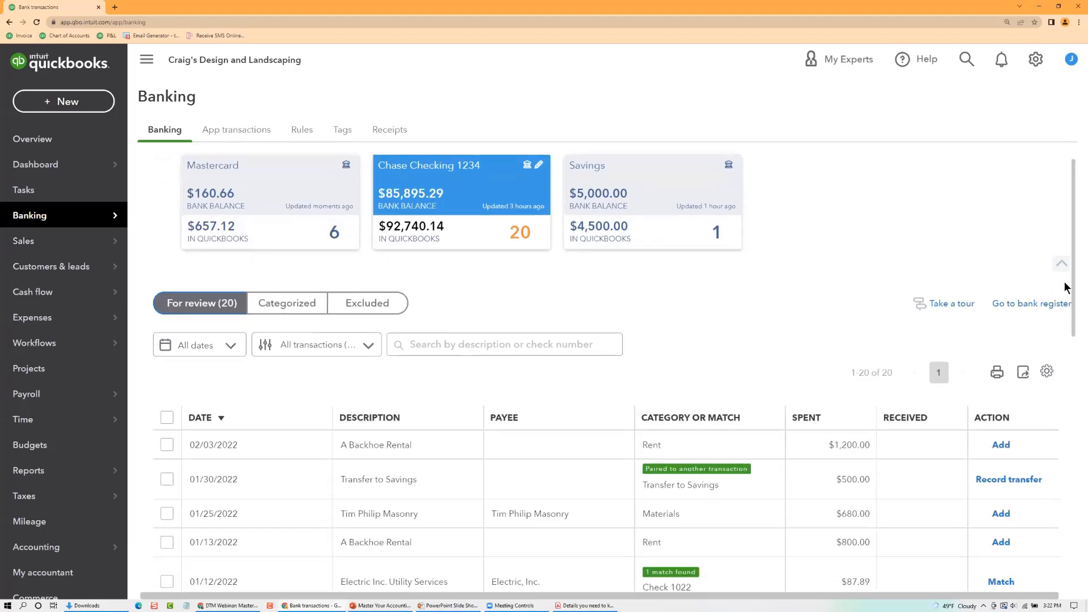
{"action": "scroll", "coordinate": [957, 249], "scroll_direction": "down", "scroll_amount": 3}
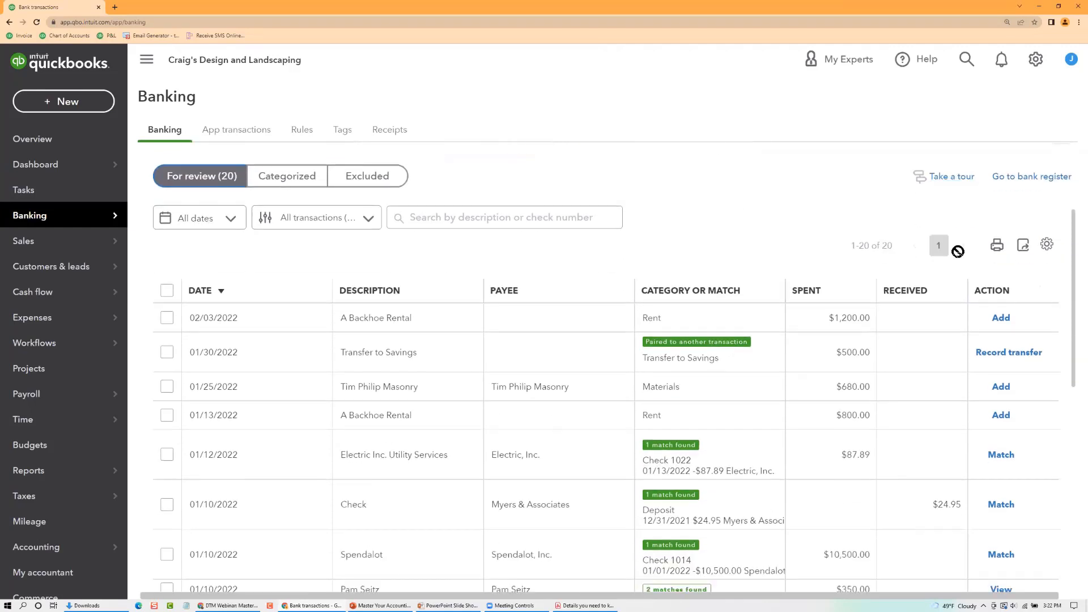
{"action": "scroll", "coordinate": [958, 259], "scroll_direction": "down", "scroll_amount": 3}
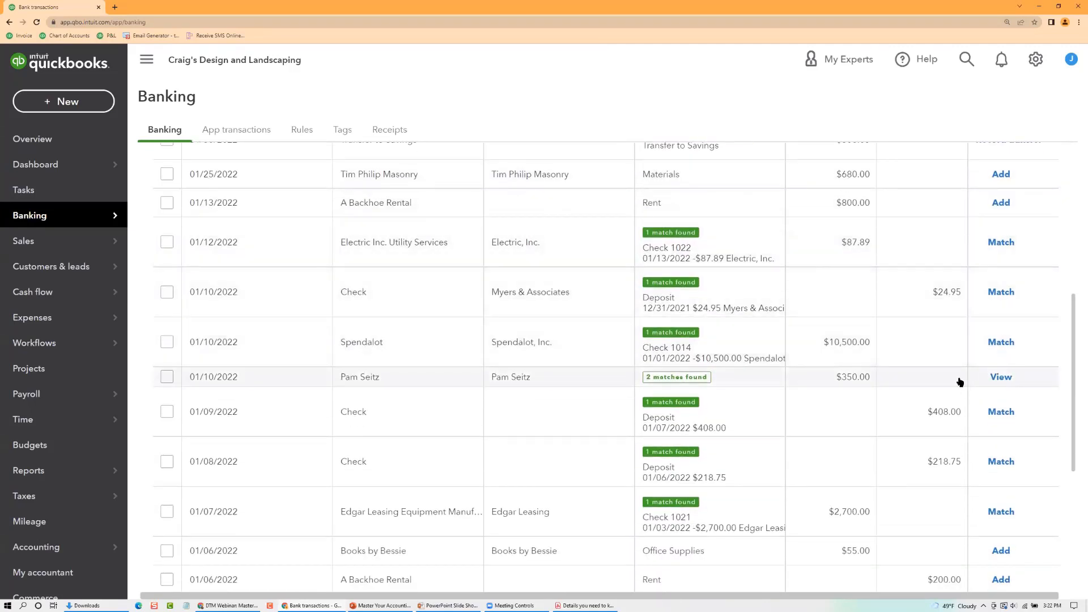
{"action": "left_click", "coordinate": [782, 383]}
{"action": "scroll", "coordinate": [790, 419], "scroll_direction": "down", "scroll_amount": 1}
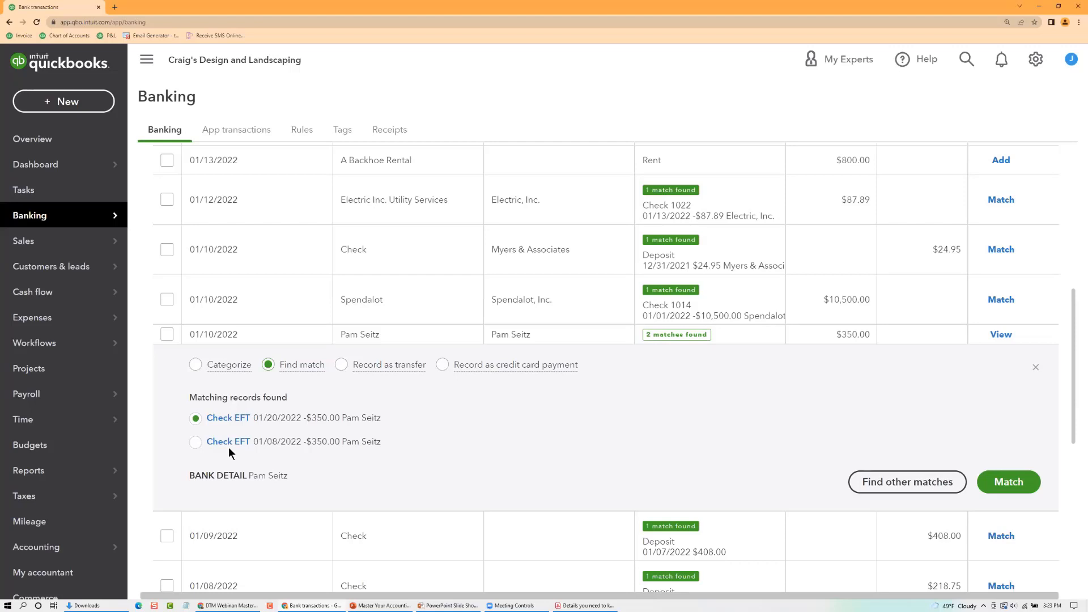
{"action": "left_click", "coordinate": [195, 442]}
{"action": "left_click", "coordinate": [1009, 482]}
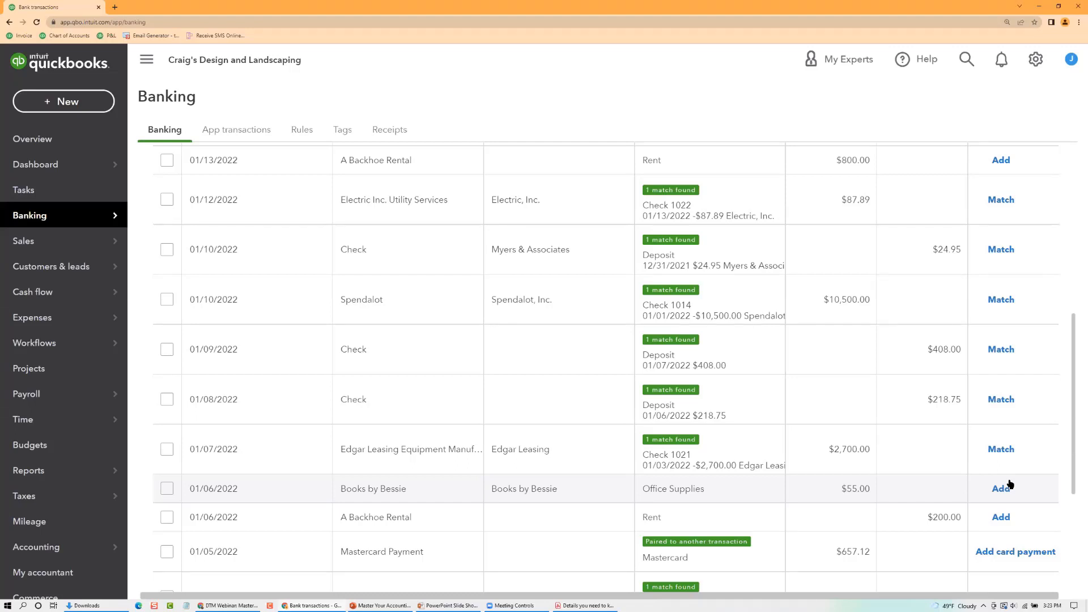
Step: Sort the transactions for review by category or match and look through the list down to the A Backhoe Rental entries
{"action": "scroll", "coordinate": [1047, 446], "scroll_direction": "up", "scroll_amount": 5}
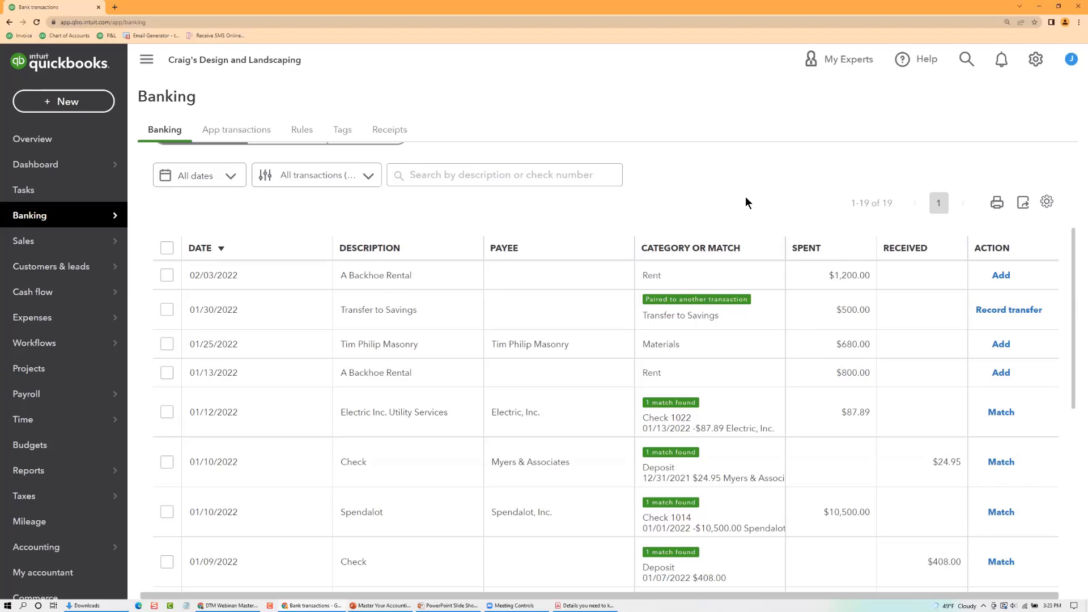
{"action": "left_click", "coordinate": [705, 251]}
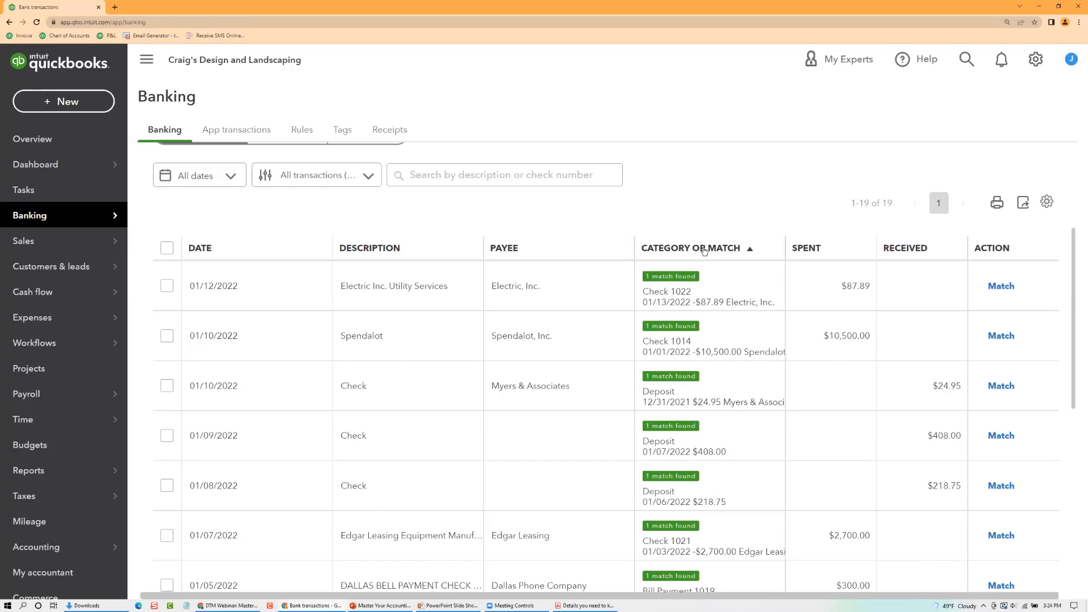
{"action": "scroll", "coordinate": [700, 286], "scroll_direction": "down", "scroll_amount": 3}
{"action": "scroll", "coordinate": [700, 290], "scroll_direction": "up", "scroll_amount": 3}
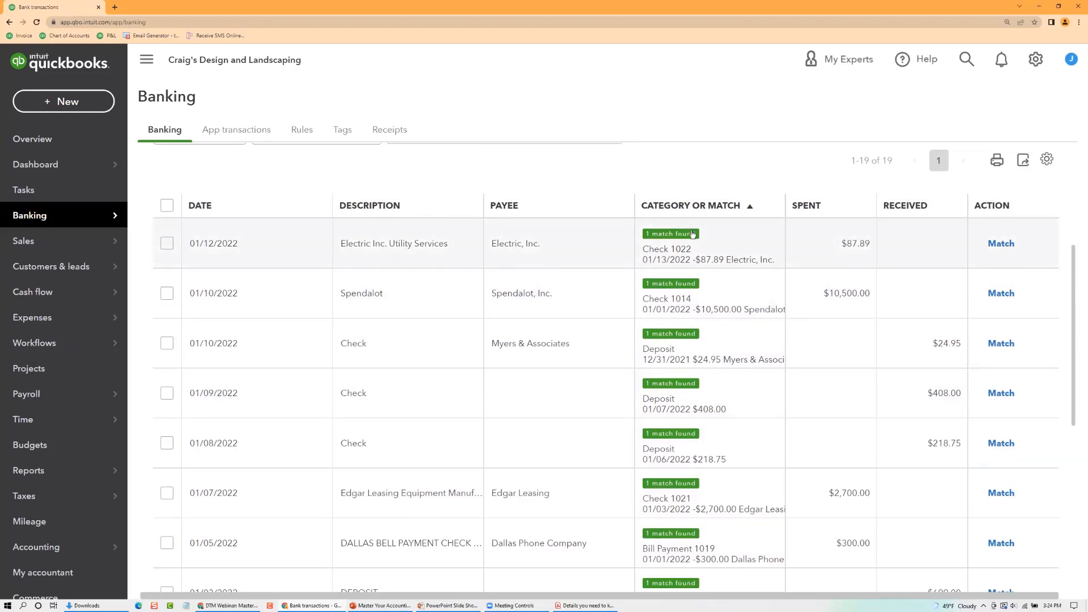
{"action": "scroll", "coordinate": [694, 235], "scroll_direction": "down", "scroll_amount": 3}
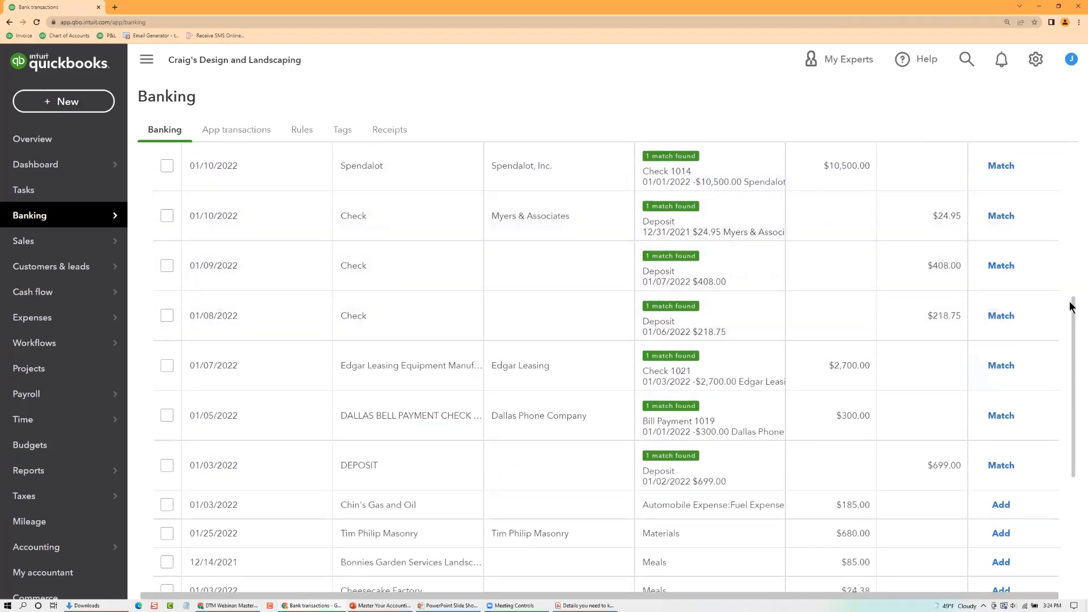
{"action": "left_click_drag", "start_coordinate": [1073, 306], "coordinate": [1076, 421]}
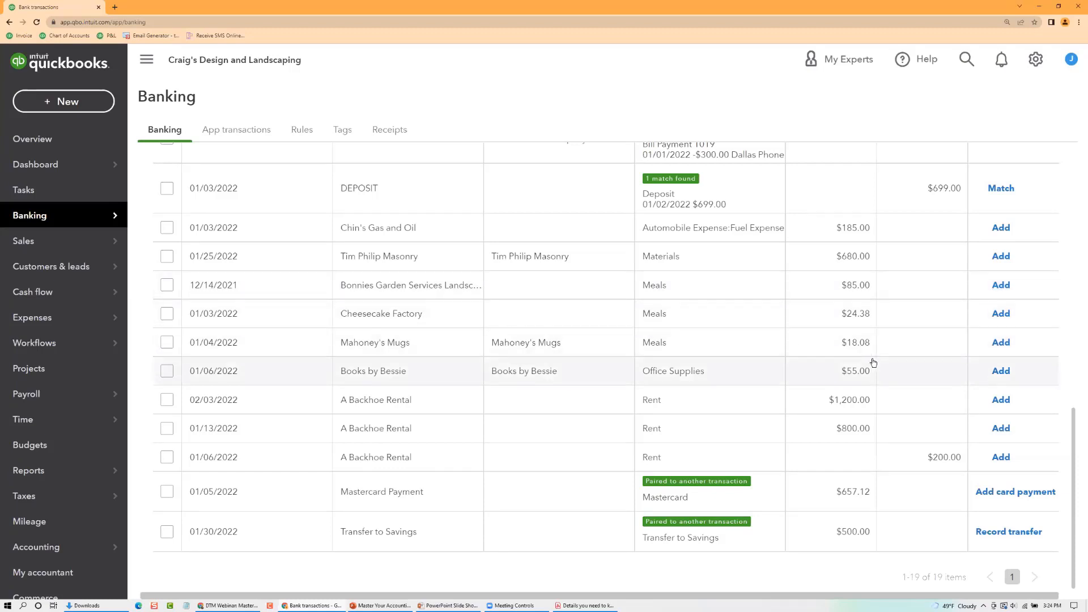
Step: Create A1 Backhoe Rental, as named in the memo, as a new vendor and assign it to the 02/03/2022 A Backhoe Rental transaction
{"action": "left_click", "coordinate": [781, 397]}
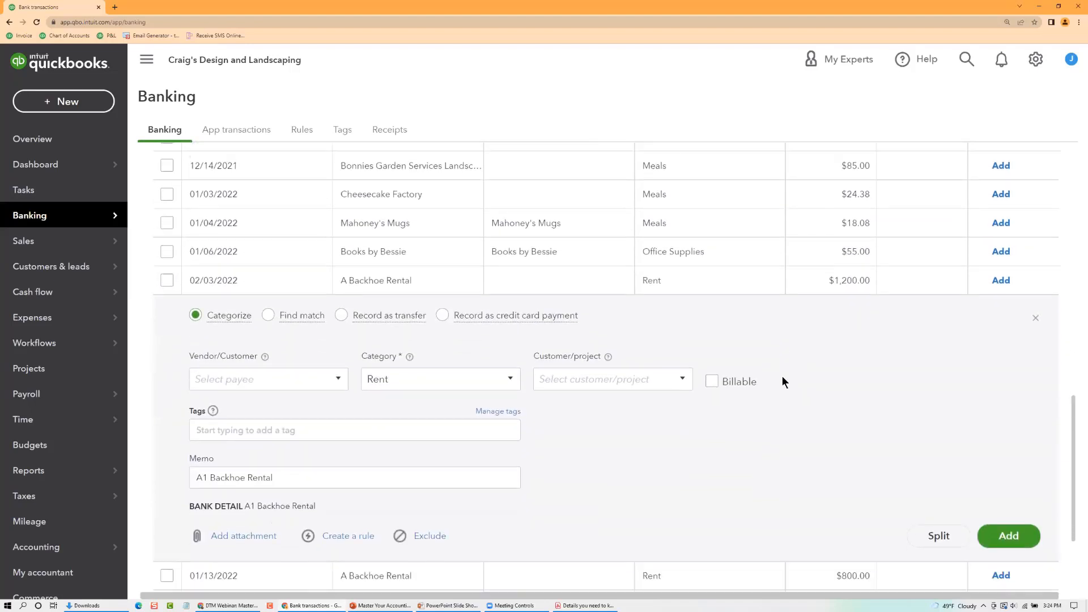
{"action": "scroll", "coordinate": [736, 363], "scroll_direction": "down", "scroll_amount": 1}
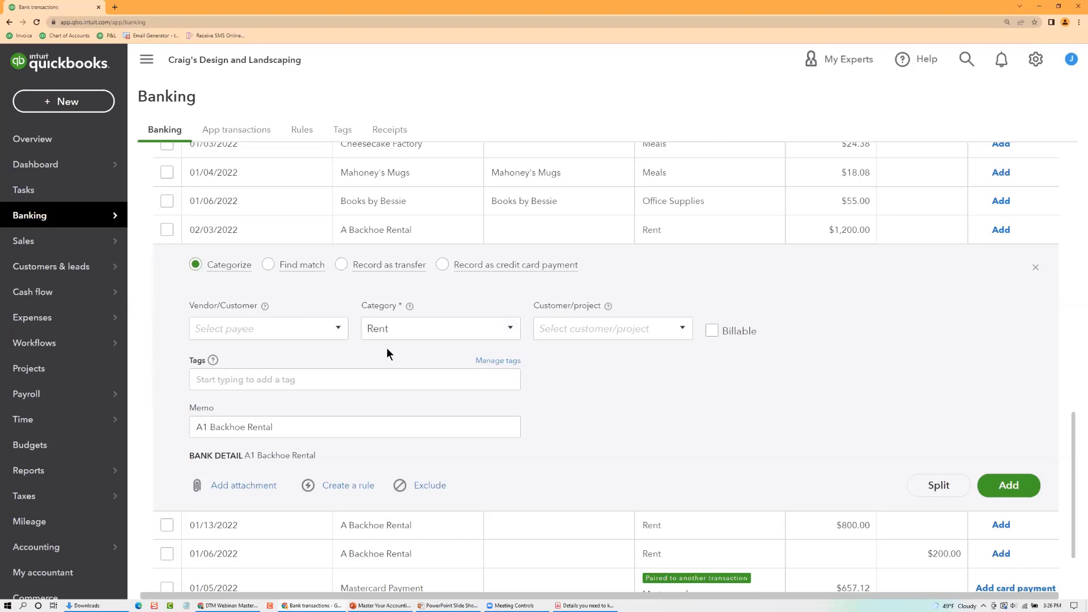
{"action": "left_click", "coordinate": [266, 427]}
{"action": "left_click_drag", "start_coordinate": [277, 427], "coordinate": [164, 431]}
{"action": "key", "text": "ctrl+c"}
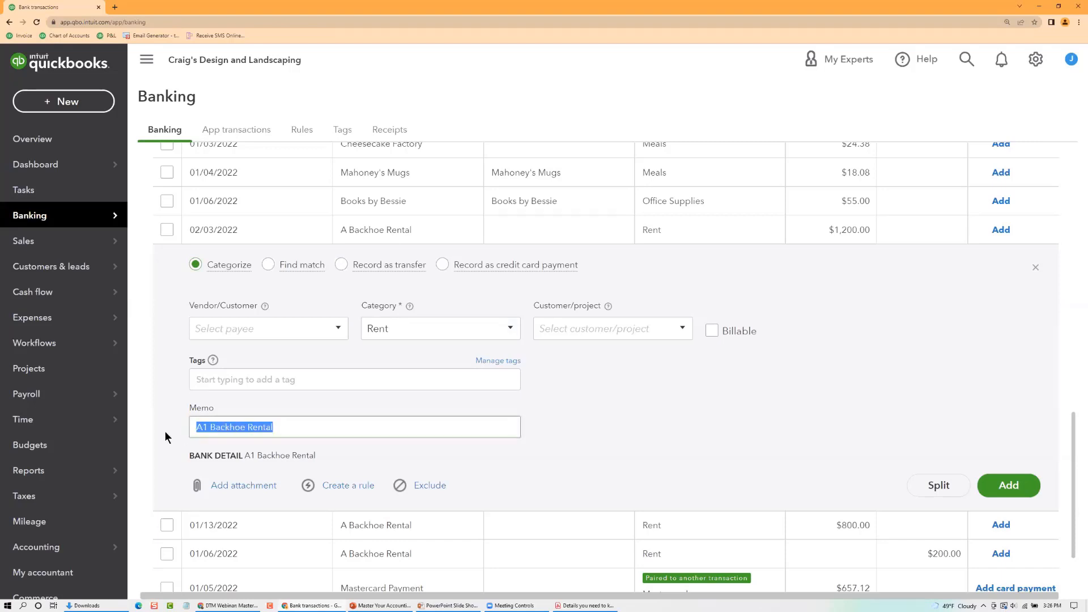
{"action": "left_click", "coordinate": [183, 417]}
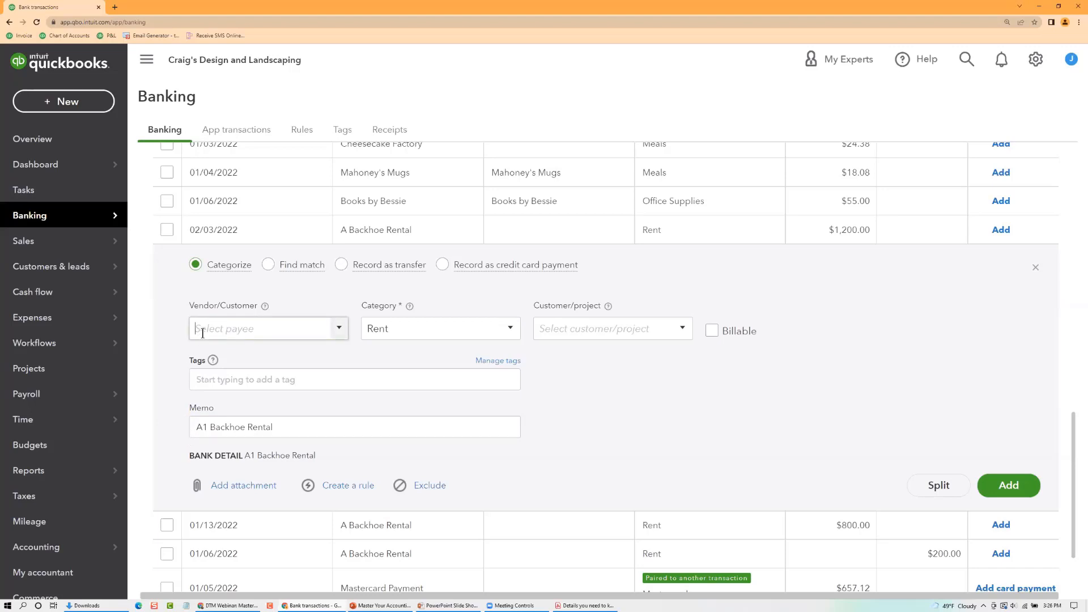
{"action": "type", "text": "A1"}
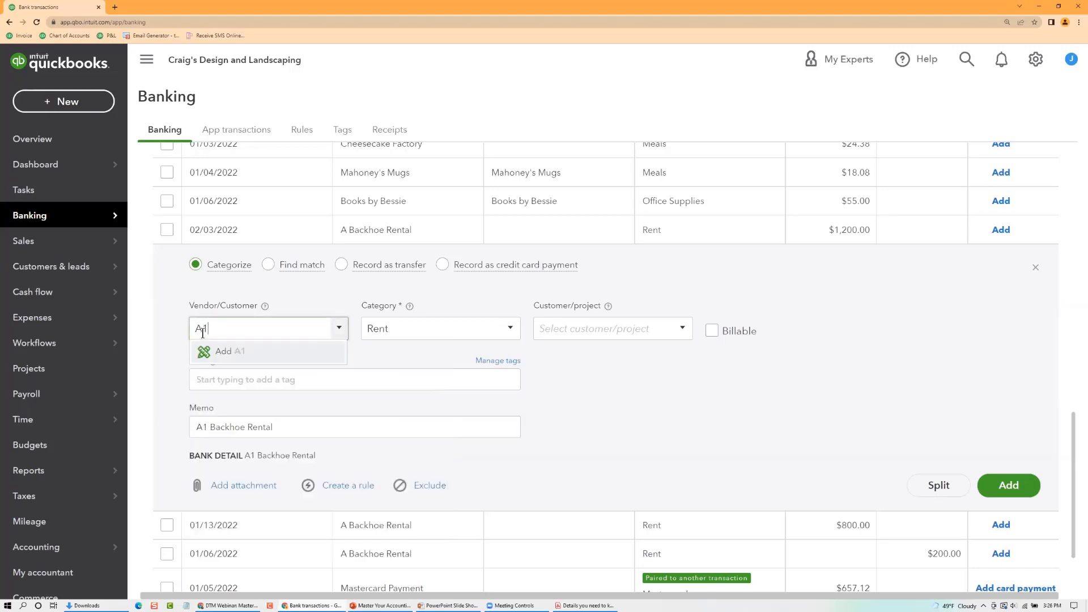
{"action": "key", "text": "BackSpace"}
{"action": "key", "text": "BackSpace"}
{"action": "key", "text": "ctrl+v"}
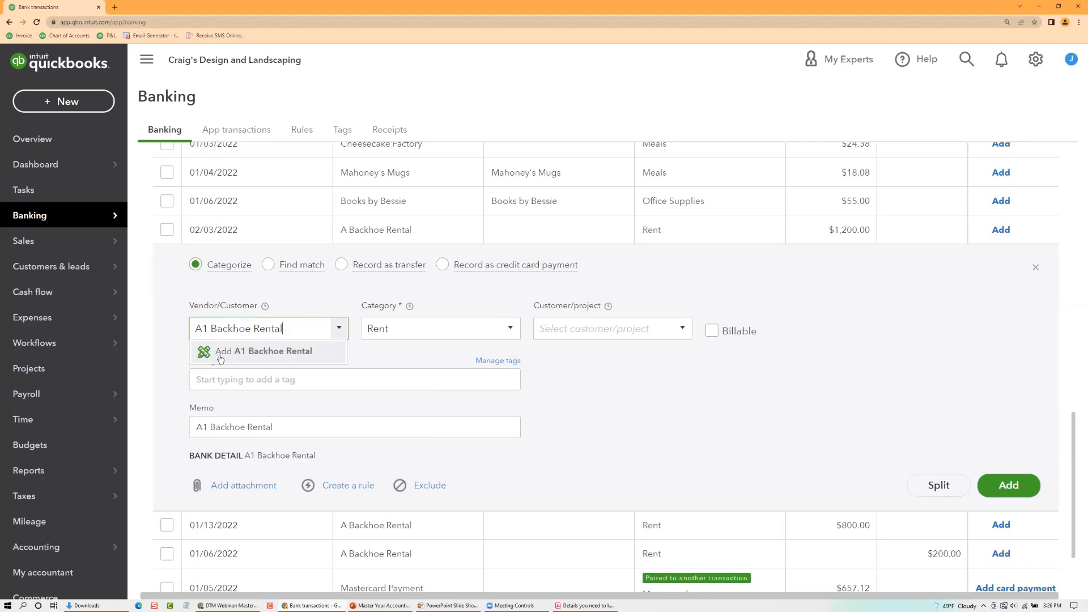
{"action": "left_click", "coordinate": [220, 352]}
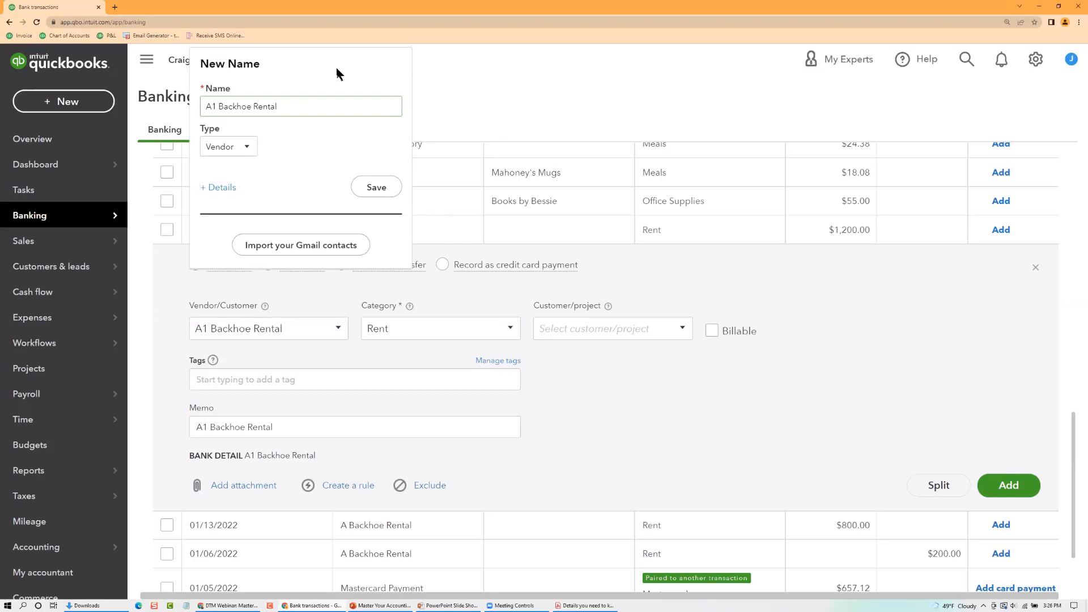
{"action": "left_click", "coordinate": [374, 188]}
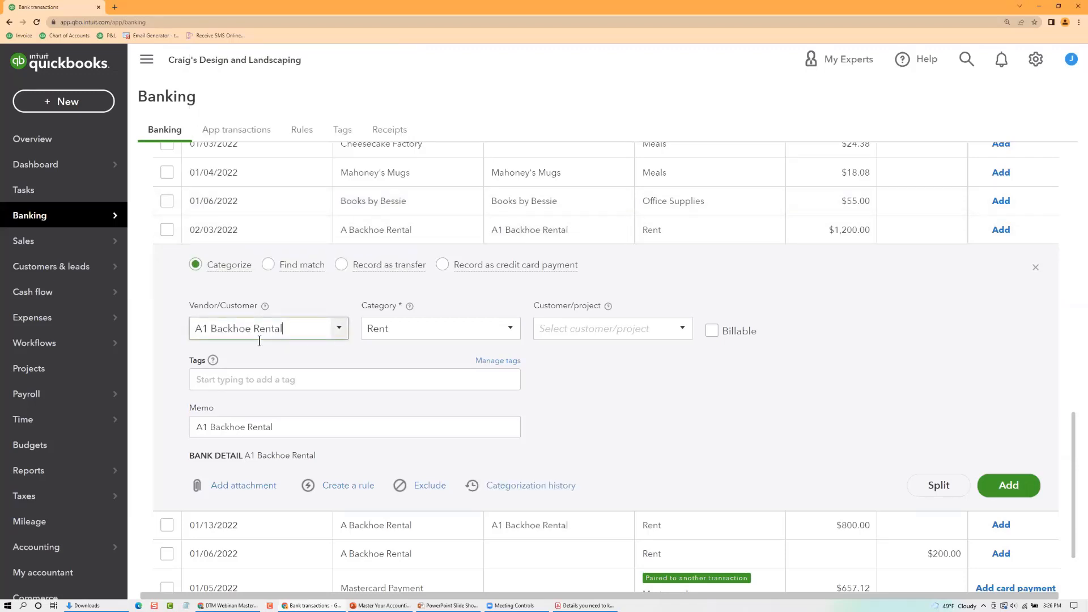
Step: Set the 02/03/2022 A Backhoe Rental transaction's category to Equipment Rental and add it to the books
{"action": "scroll", "coordinate": [271, 341], "scroll_direction": "down", "scroll_amount": 1}
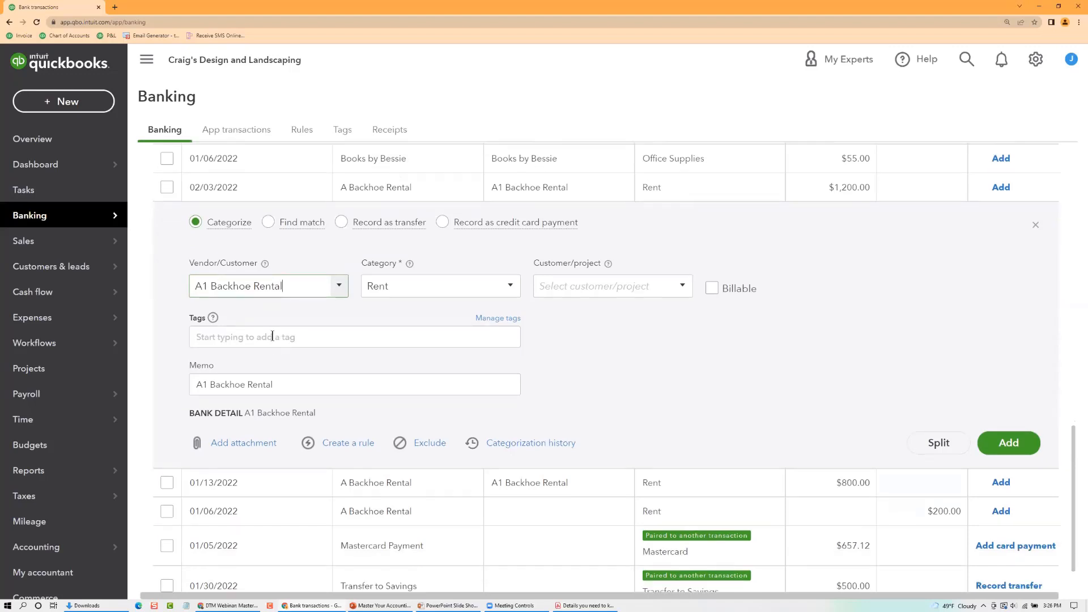
{"action": "left_click", "coordinate": [388, 293]}
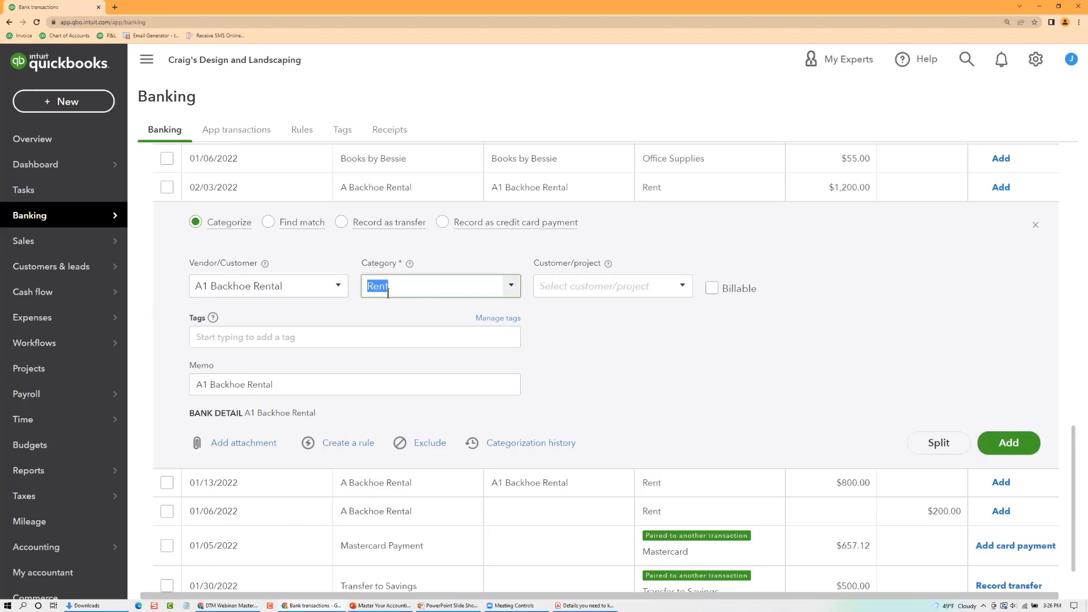
{"action": "type", "text": "Eq"}
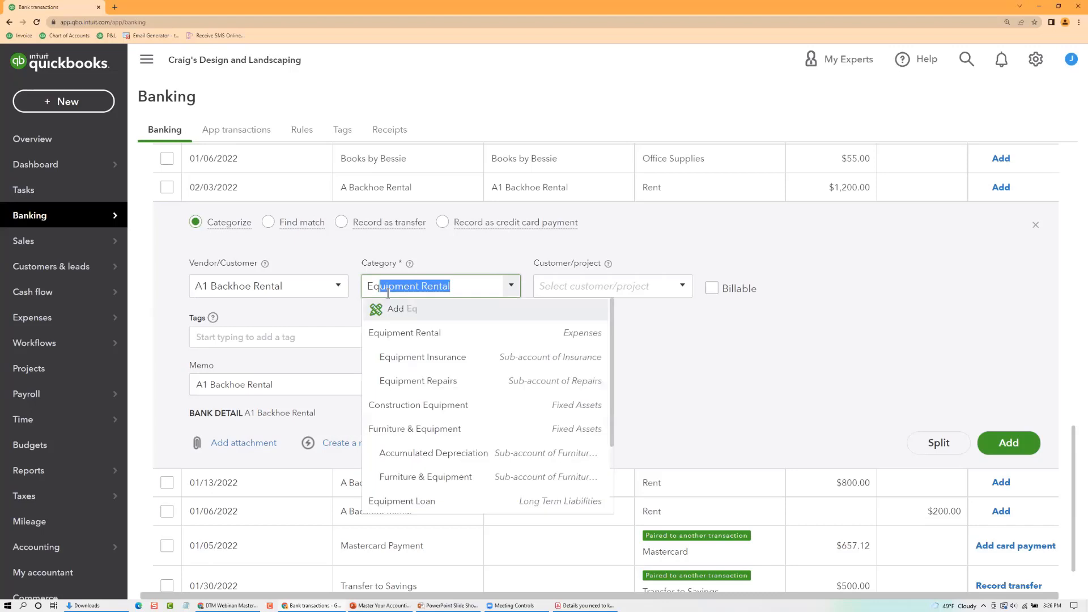
{"action": "key", "text": "BackSpace"}
{"action": "type", "text": "u"}
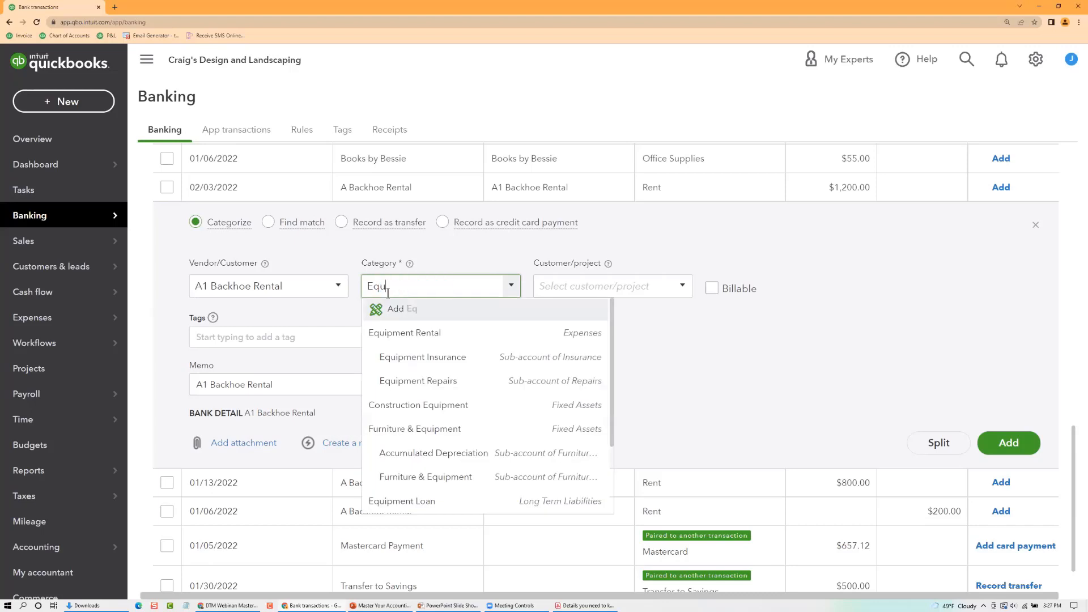
{"action": "left_click", "coordinate": [508, 332]}
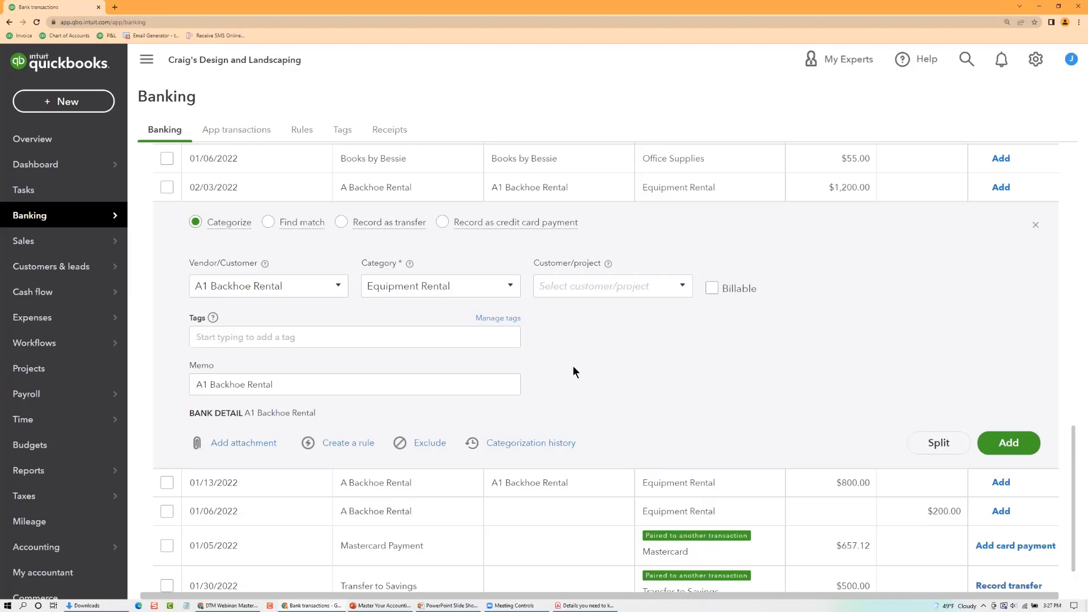
{"action": "left_click", "coordinate": [1009, 438]}
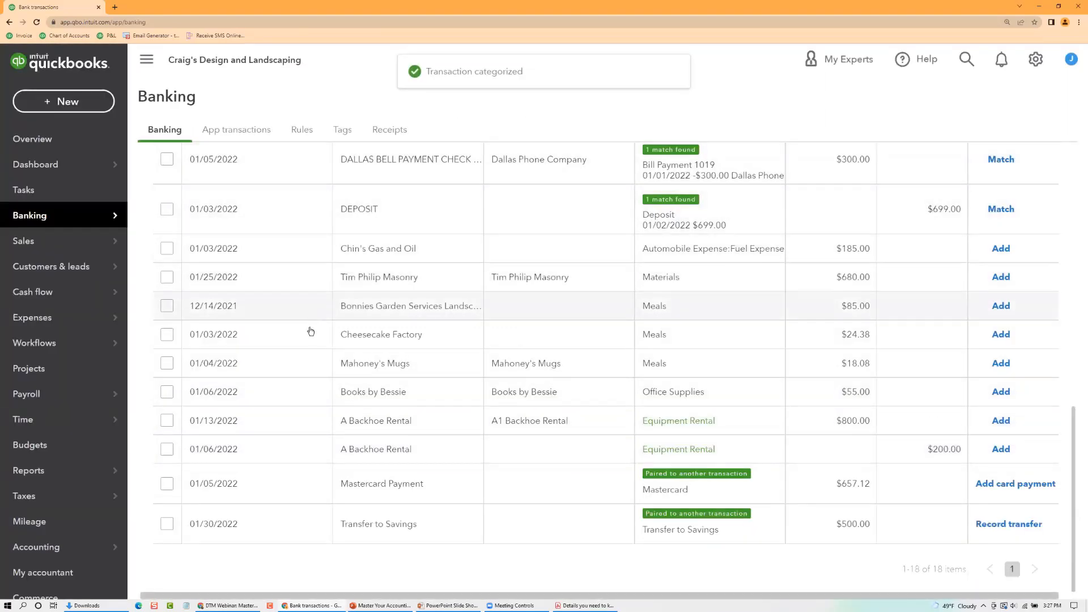
Step: Check the 02/03/2022 A Backhoe Rental entry among the categorized transactions and return to those for review
{"action": "scroll", "coordinate": [311, 331], "scroll_direction": "up", "scroll_amount": 5}
{"action": "scroll", "coordinate": [311, 331], "scroll_direction": "up", "scroll_amount": 4}
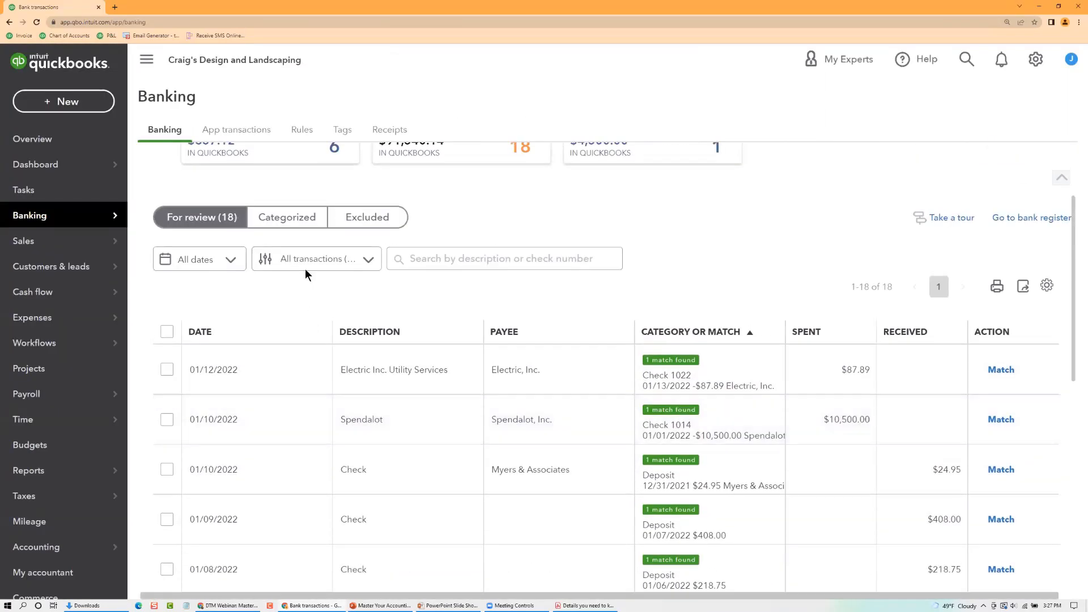
{"action": "left_click", "coordinate": [294, 225]}
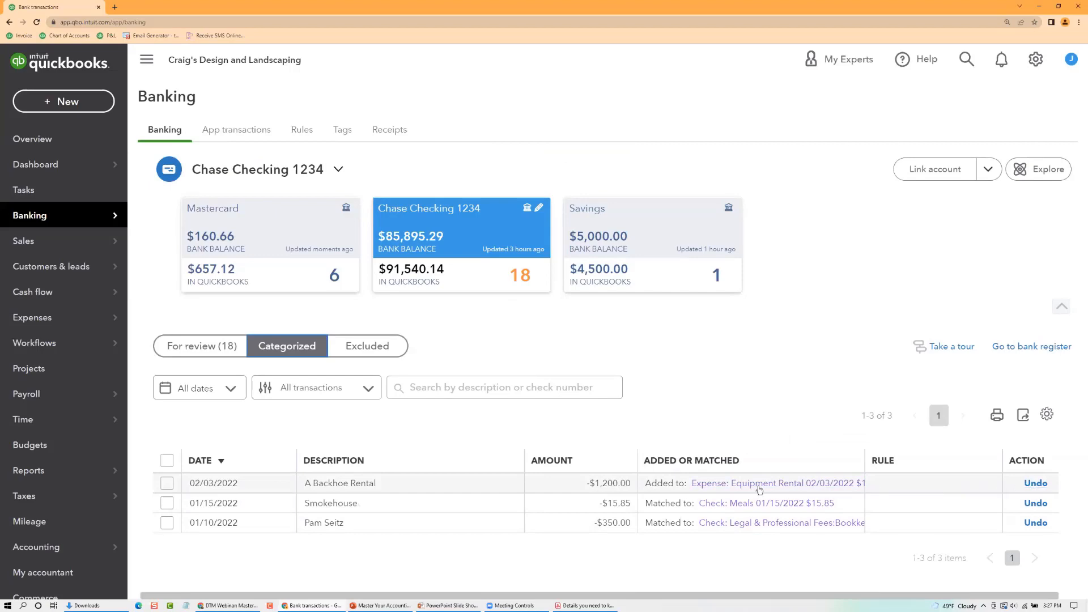
{"action": "left_click", "coordinate": [194, 343]}
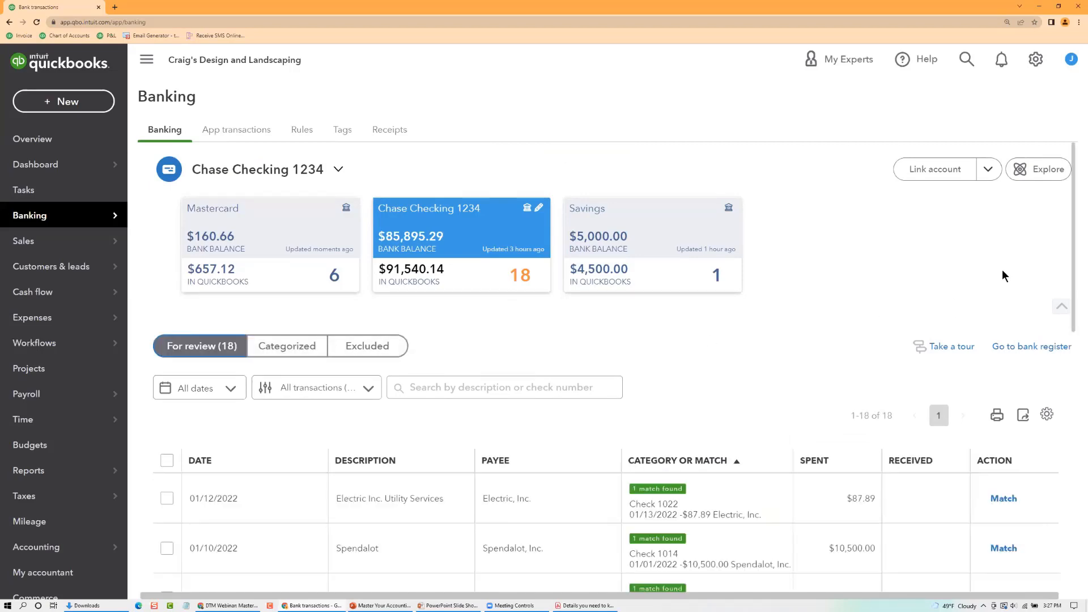
Step: Add the 01/13/2022 $800.00 A Backhoe Rental transaction as Equipment Rental and create the suggested rule with payee A1 Backhoe Rental
{"action": "left_click_drag", "start_coordinate": [1076, 204], "coordinate": [1067, 474]}
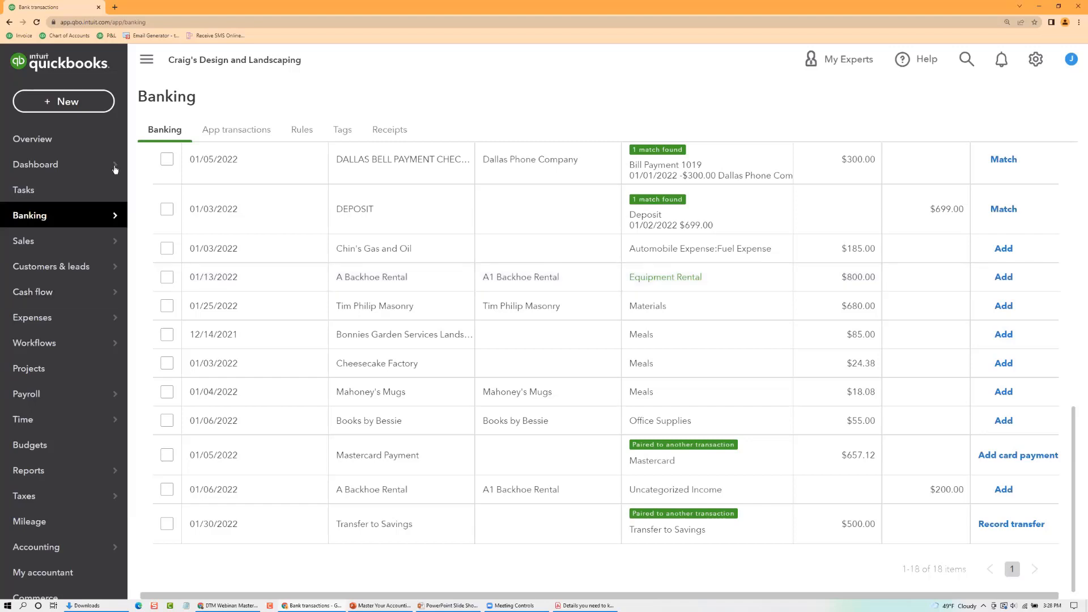
{"action": "left_click", "coordinate": [729, 278]}
{"action": "scroll", "coordinate": [218, 344], "scroll_direction": "down", "scroll_amount": 1}
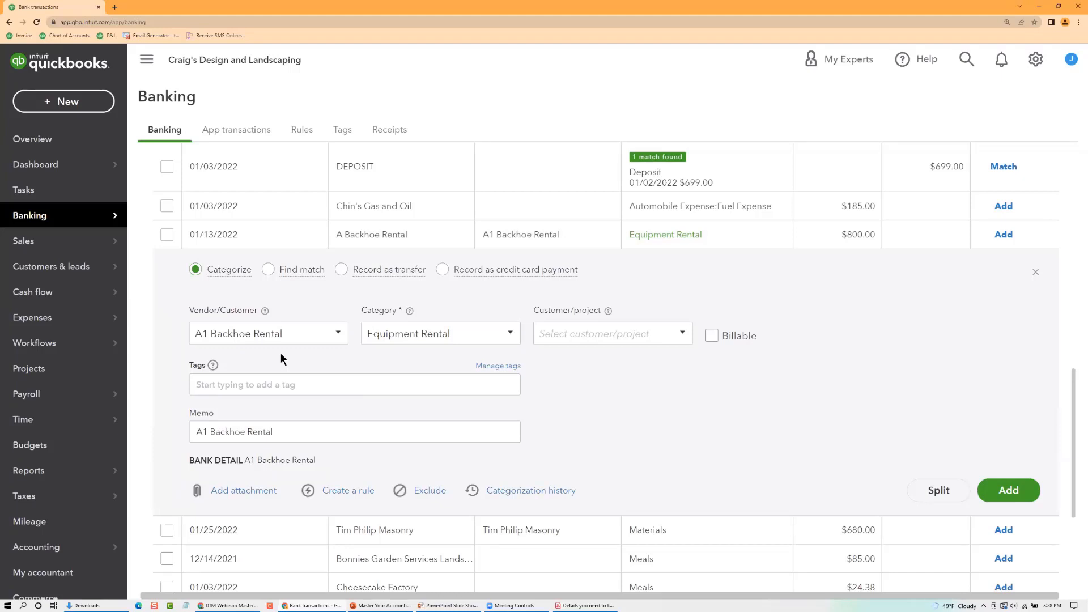
{"action": "left_click_drag", "start_coordinate": [1072, 378], "coordinate": [1048, 226]}
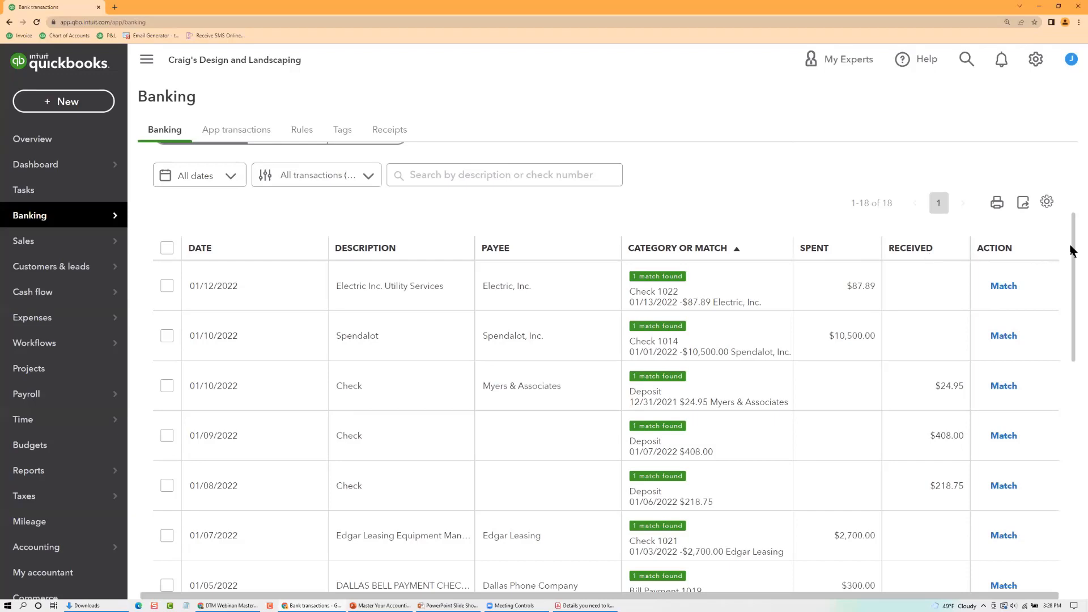
{"action": "left_click_drag", "start_coordinate": [1074, 245], "coordinate": [1065, 414]}
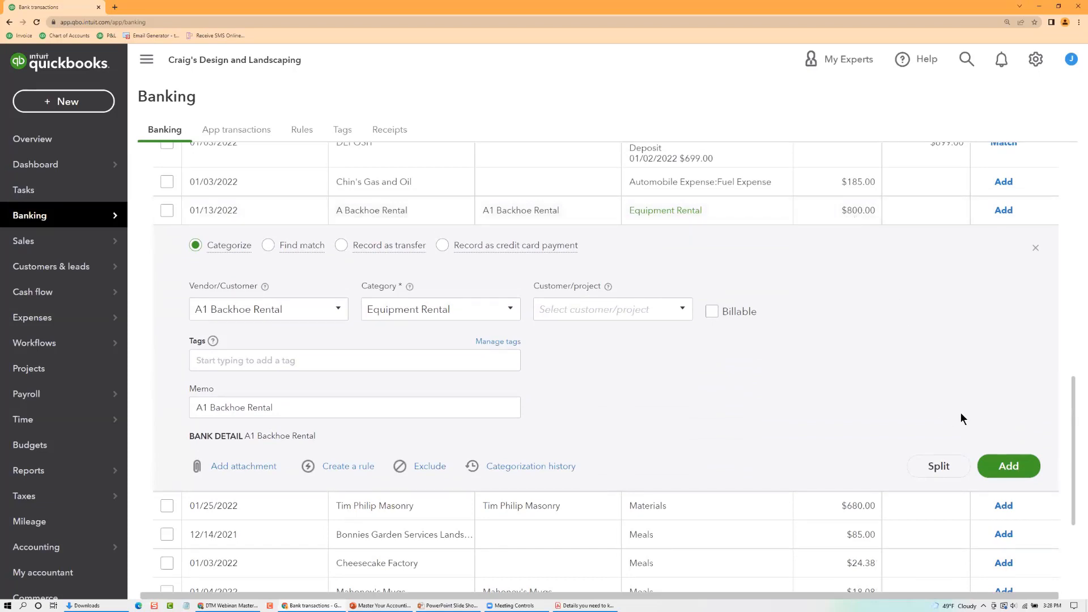
{"action": "left_click", "coordinate": [1007, 462]}
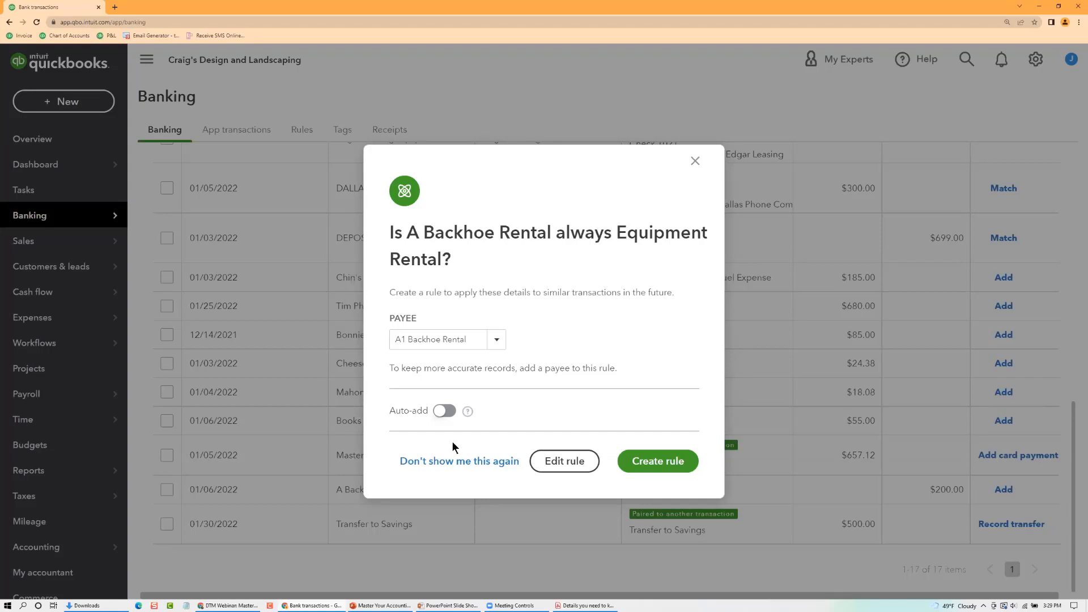
{"action": "left_click", "coordinate": [657, 462]}
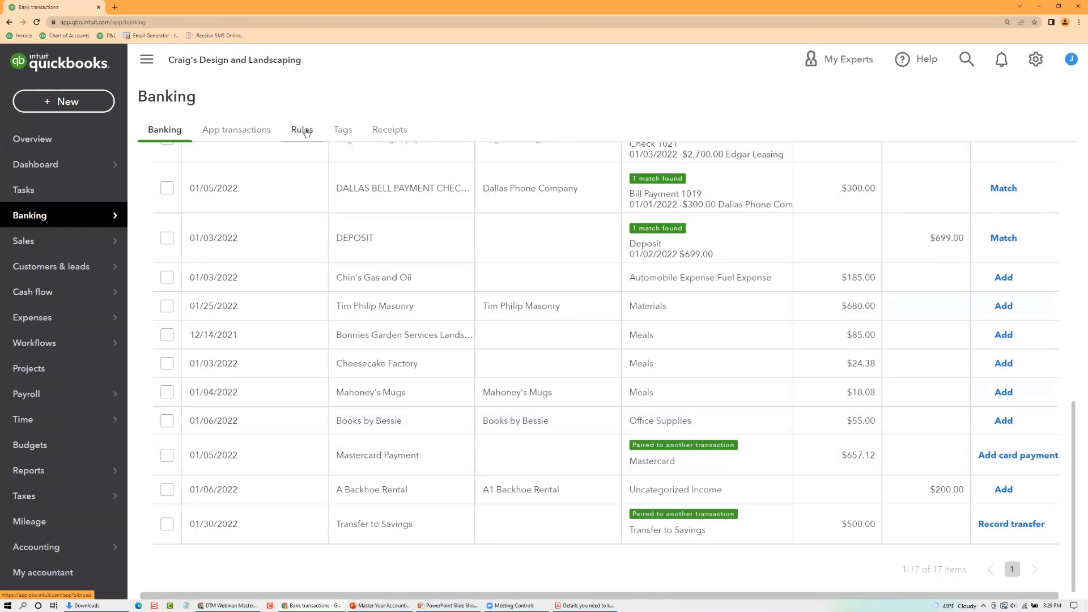
Step: Examine the conditions and assignments of the A Backhoe Rental bank rule, and close it without changes
{"action": "mouse_move", "coordinate": [93, 223]}
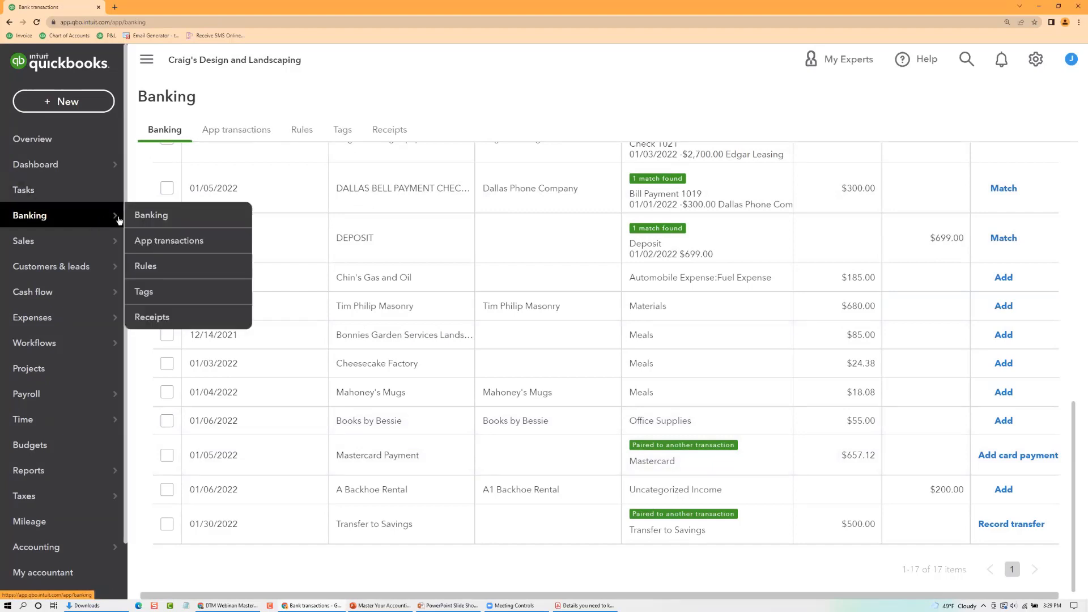
{"action": "left_click", "coordinate": [142, 267]}
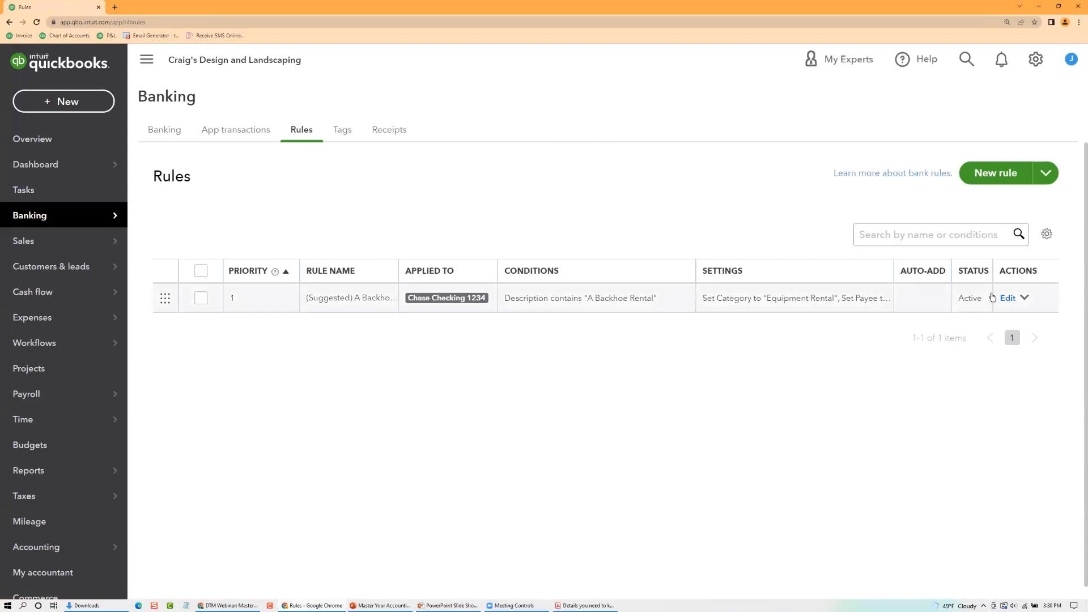
{"action": "left_click", "coordinate": [1008, 298]}
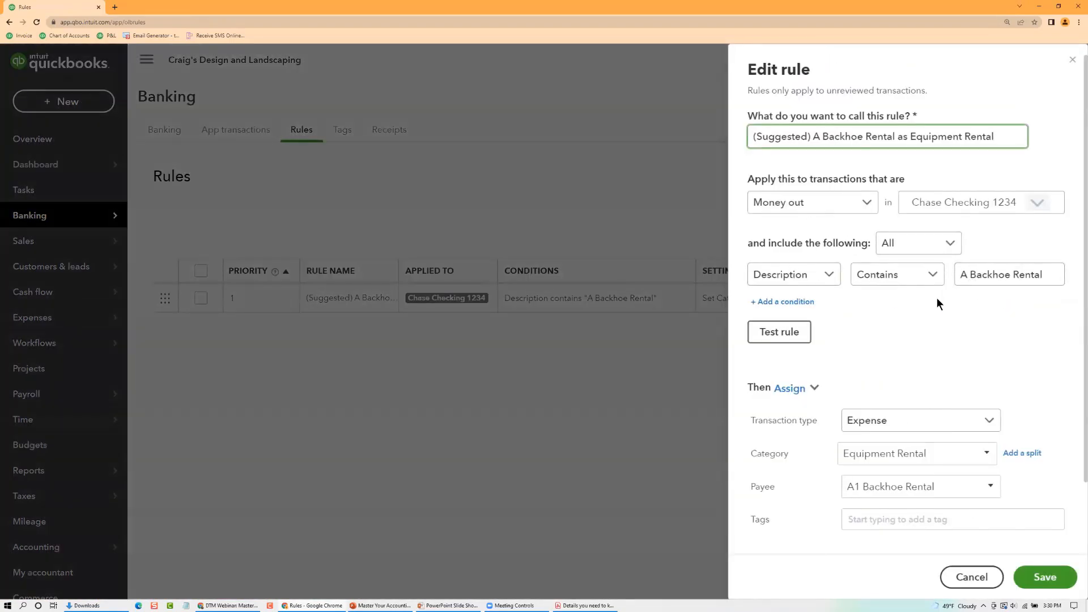
{"action": "scroll", "coordinate": [935, 298], "scroll_direction": "down", "scroll_amount": 1}
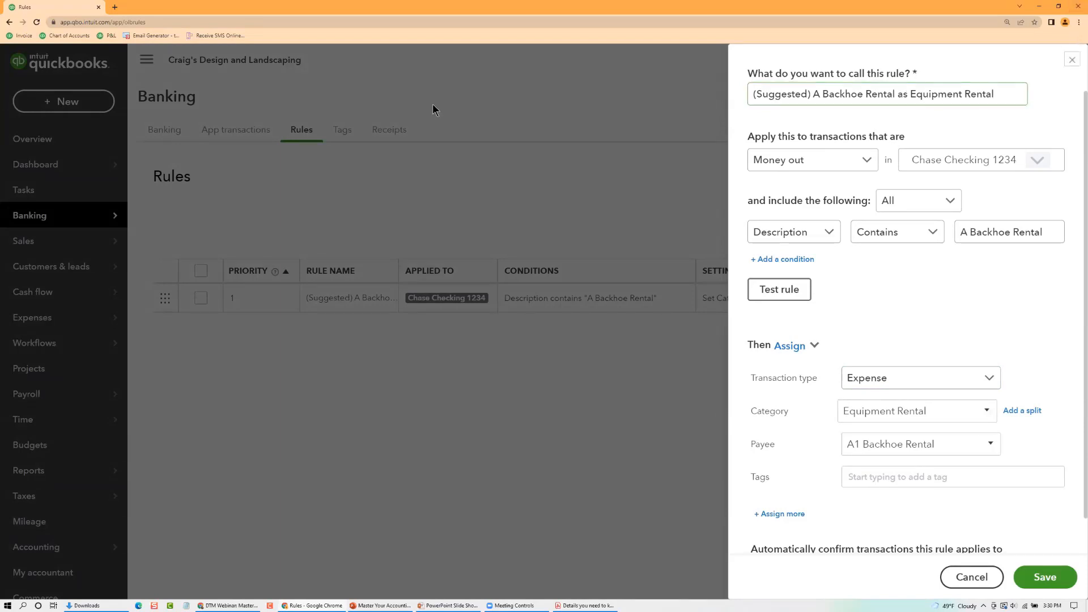
{"action": "left_click", "coordinate": [1072, 59]}
Step: Return to the Chase Checking transactions for review and sort them by category or match
{"action": "left_click", "coordinate": [161, 132]}
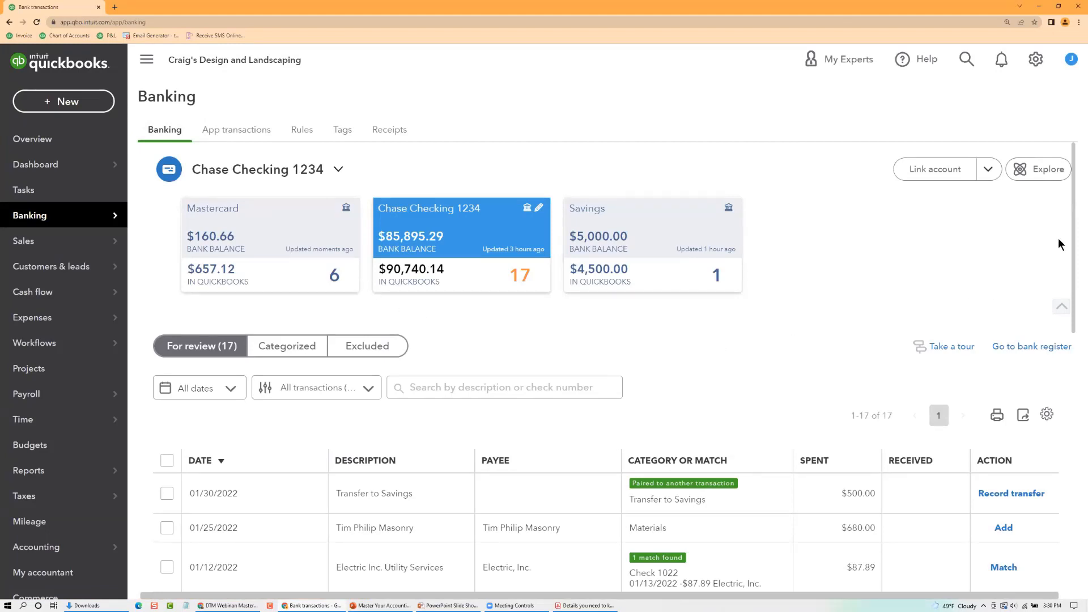
{"action": "left_click_drag", "start_coordinate": [1074, 209], "coordinate": [672, 248]}
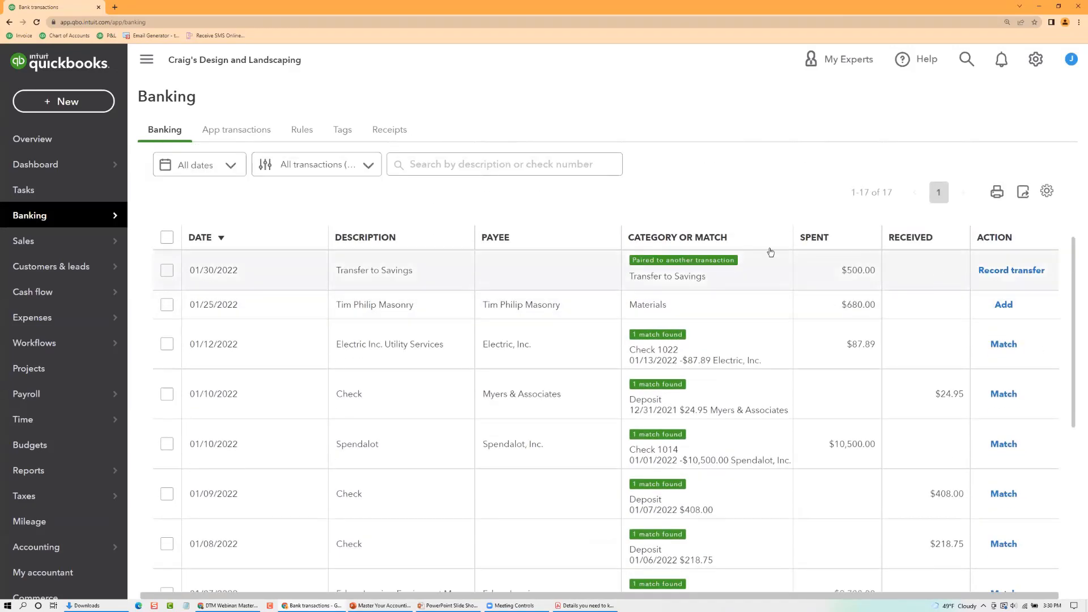
{"action": "left_click", "coordinate": [671, 241]}
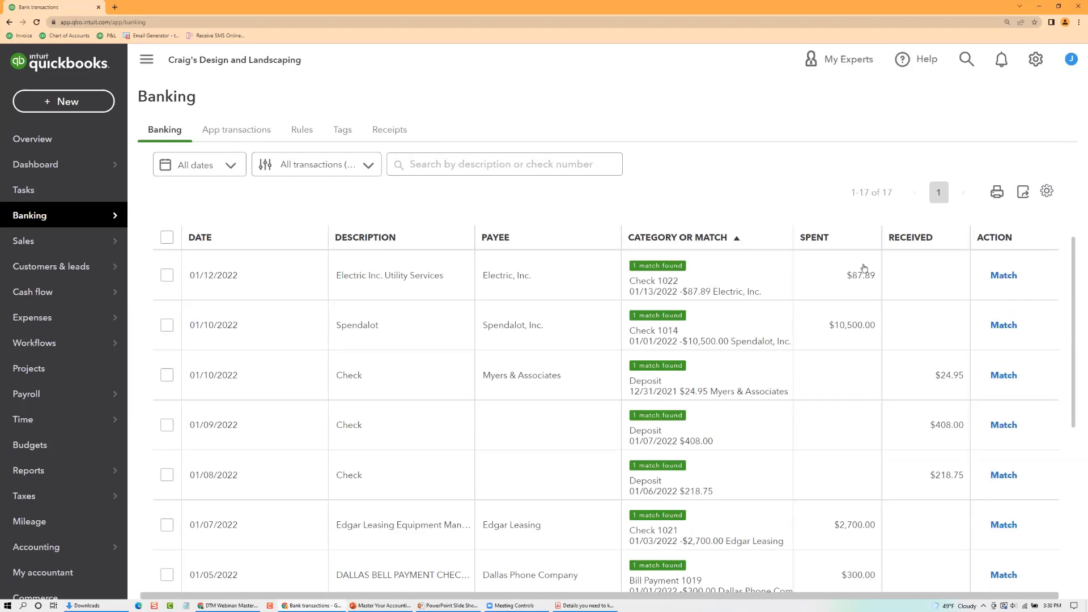
Step: Expand the 01/06/2022 A Backhoe Rental transaction of $200.00 received to show its categorization details
{"action": "scroll", "coordinate": [1073, 260], "scroll_direction": "down", "scroll_amount": 1}
{"action": "left_click_drag", "start_coordinate": [1074, 292], "coordinate": [1060, 448]}
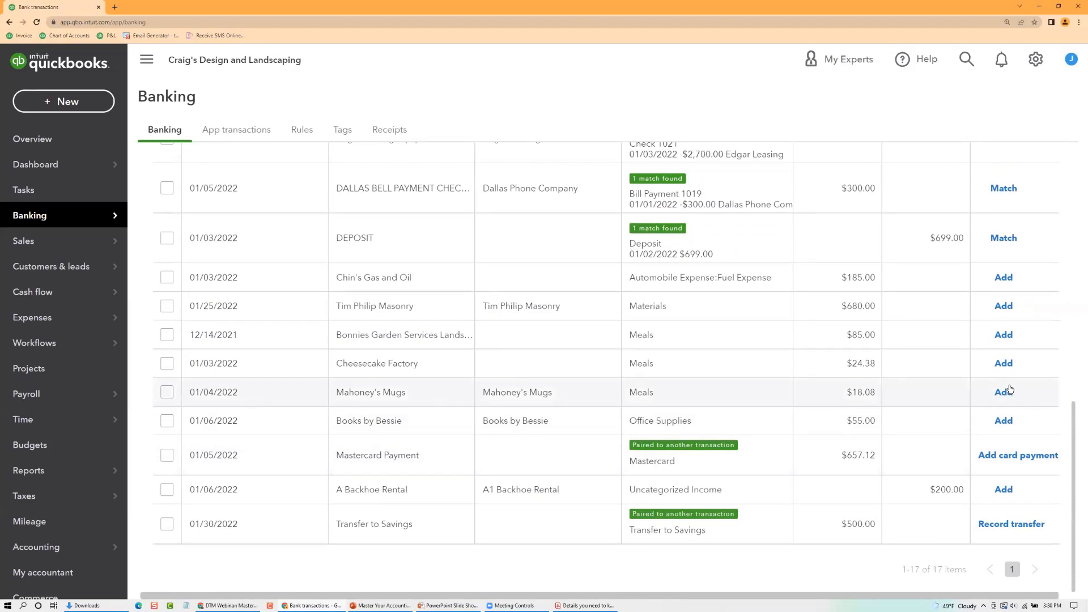
{"action": "left_click", "coordinate": [520, 502]}
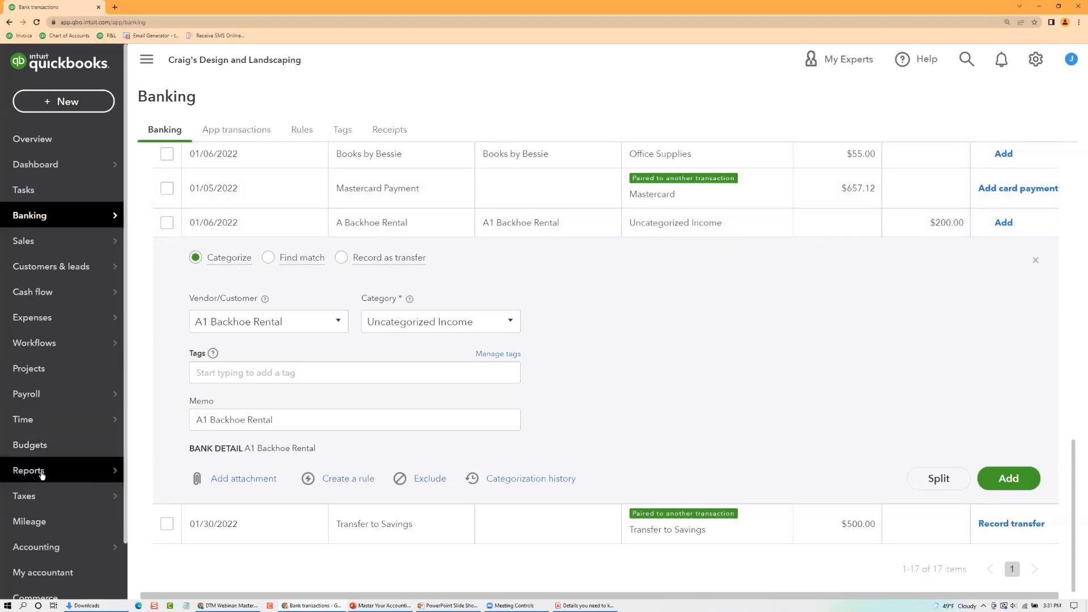
Step: Open the reports in a separate browser tab and run the Profit and Loss report from the favorites
{"action": "mouse_move", "coordinate": [122, 470]}
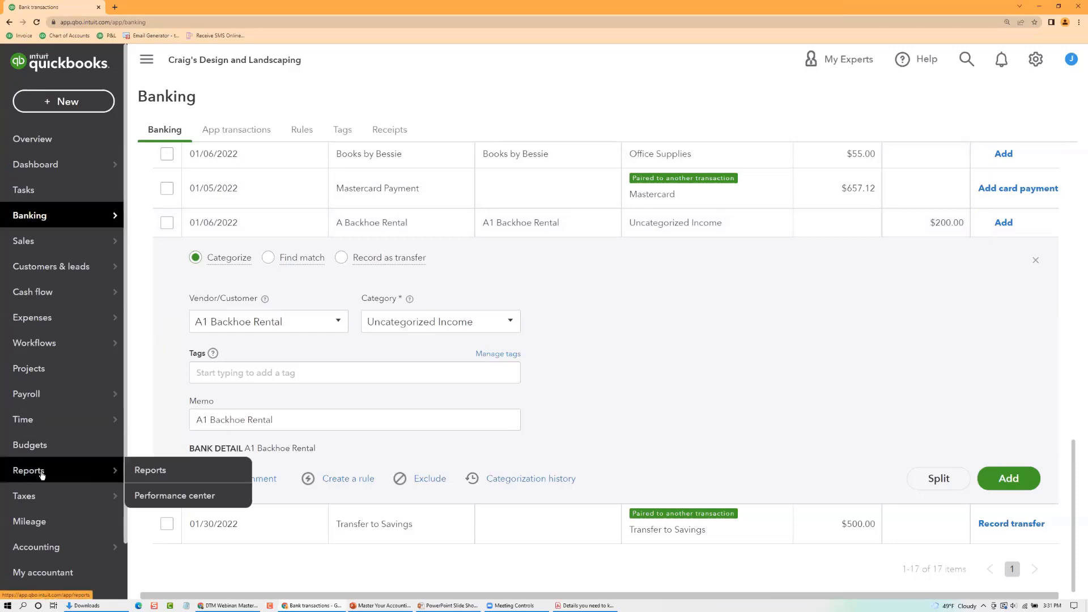
{"action": "right_click", "coordinate": [141, 473]}
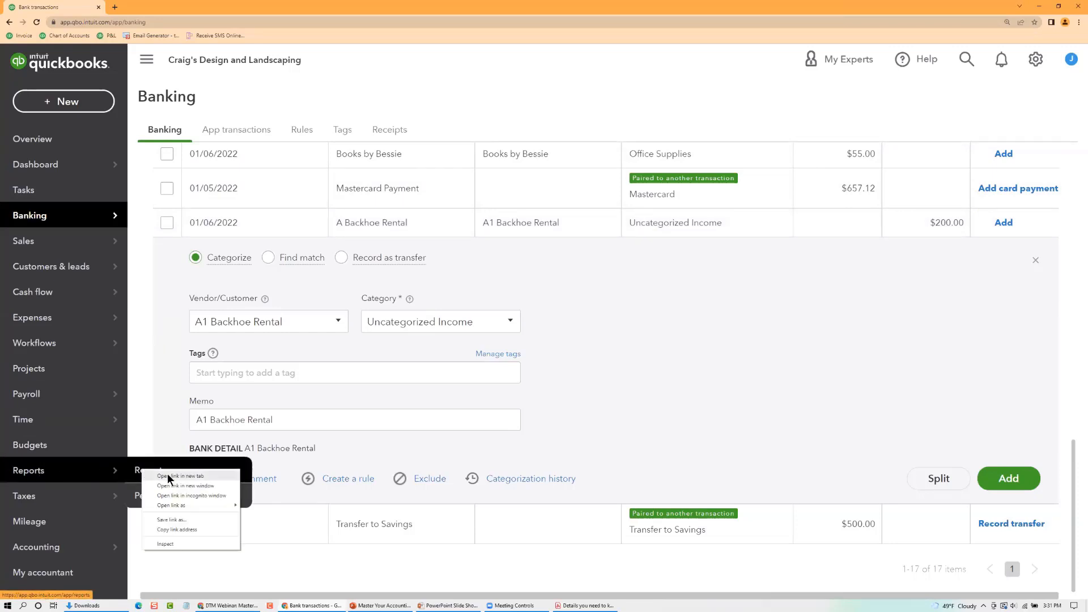
{"action": "left_click", "coordinate": [167, 477]}
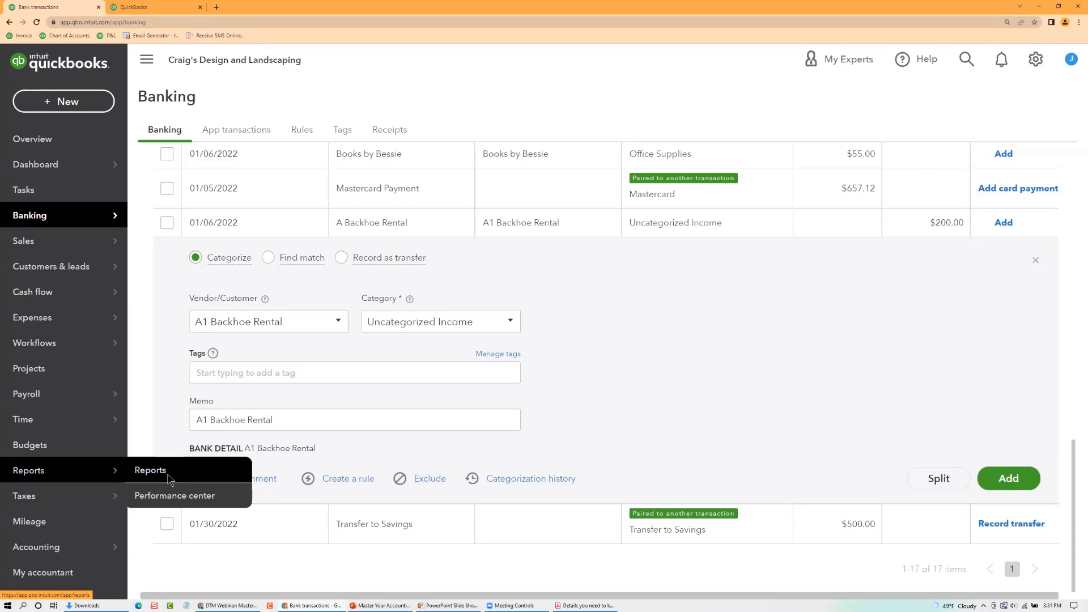
{"action": "right_click", "coordinate": [168, 479]}
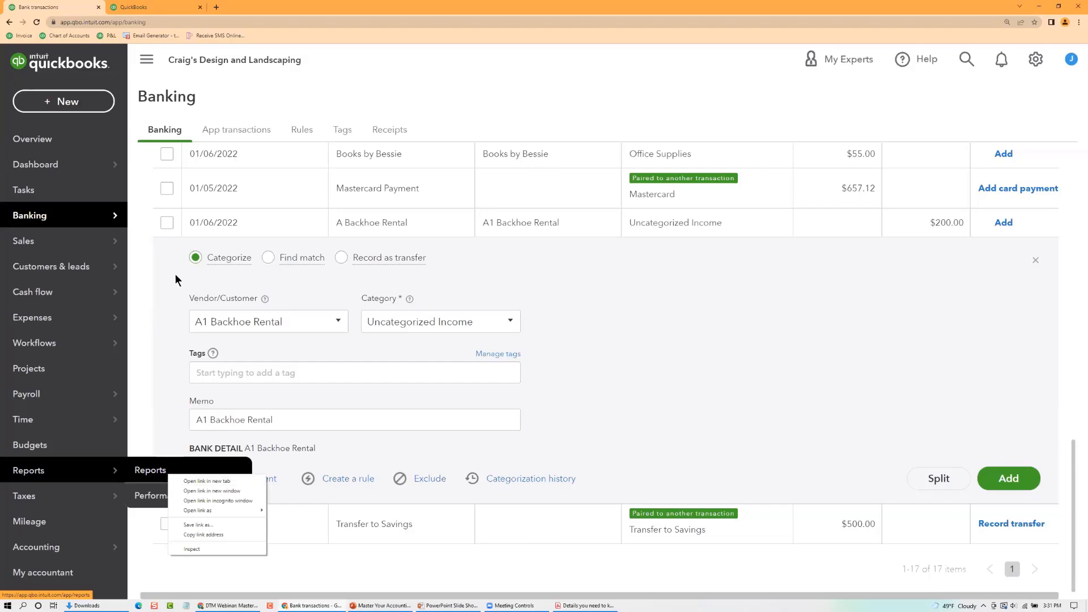
{"action": "left_click", "coordinate": [175, 6]}
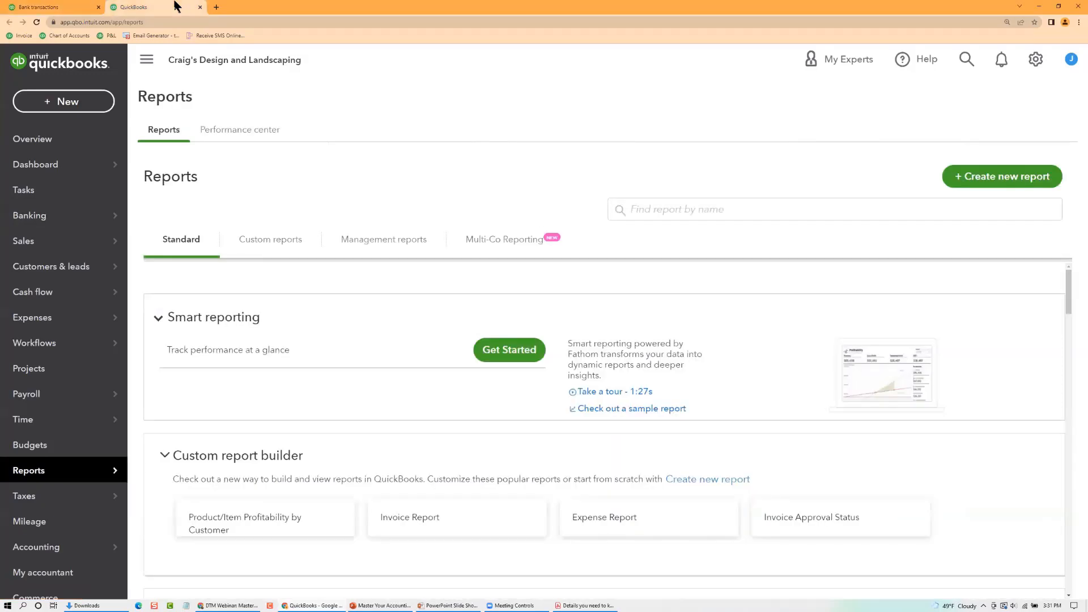
{"action": "left_click", "coordinate": [68, 7]}
{"action": "left_click", "coordinate": [130, 7]}
{"action": "scroll", "coordinate": [271, 329], "scroll_direction": "down", "scroll_amount": 5}
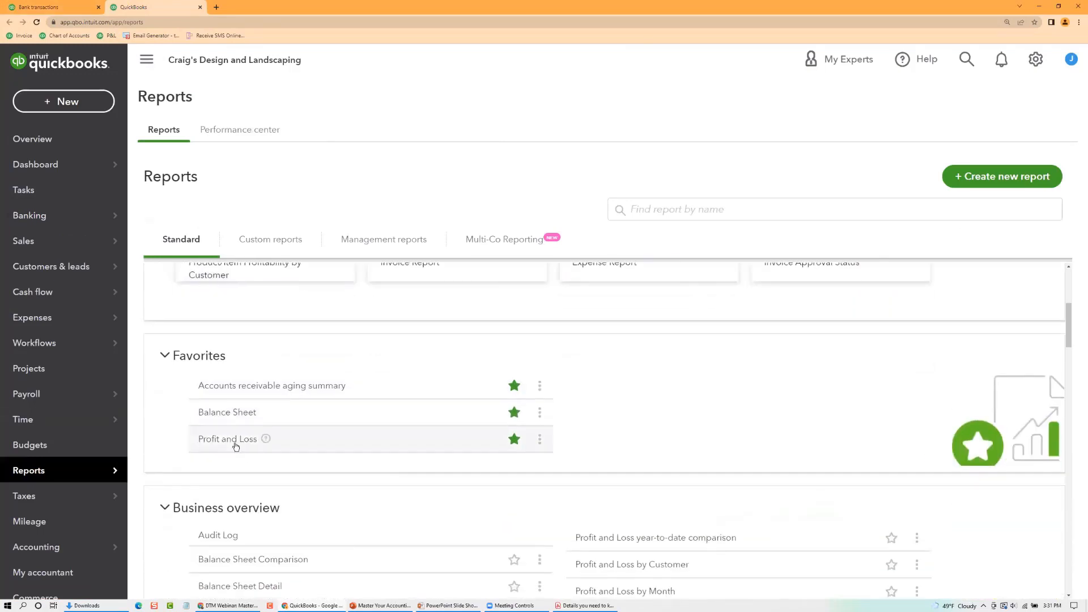
{"action": "left_click", "coordinate": [235, 446]}
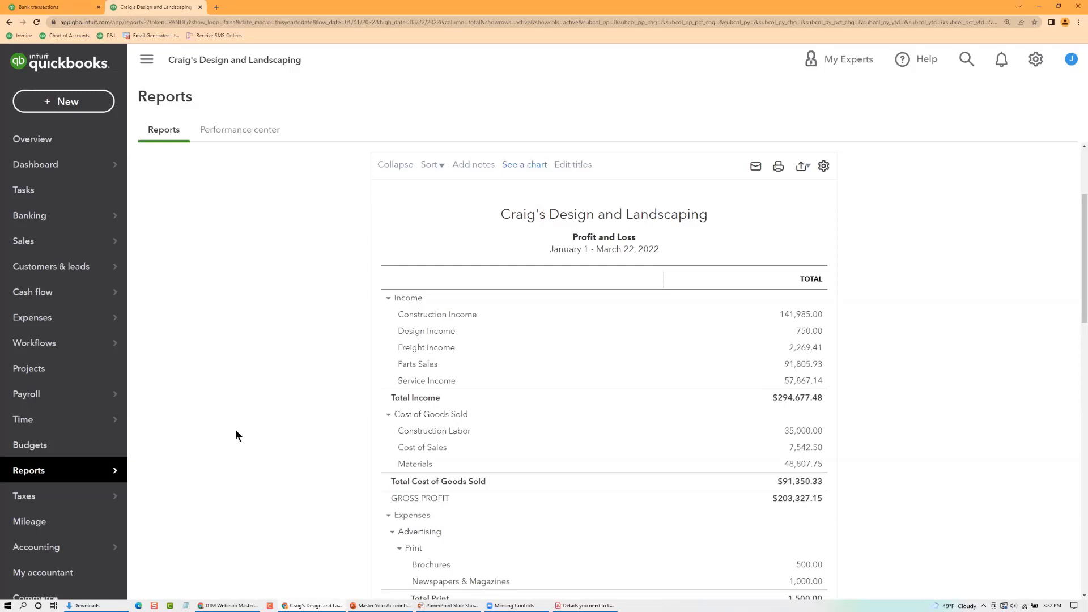
Step: Drill into the Equipment Rental total of the Profit and Loss and examine the A1 Backhoe Rental expenses in the transaction report
{"action": "scroll", "coordinate": [255, 431], "scroll_direction": "down", "scroll_amount": 2}
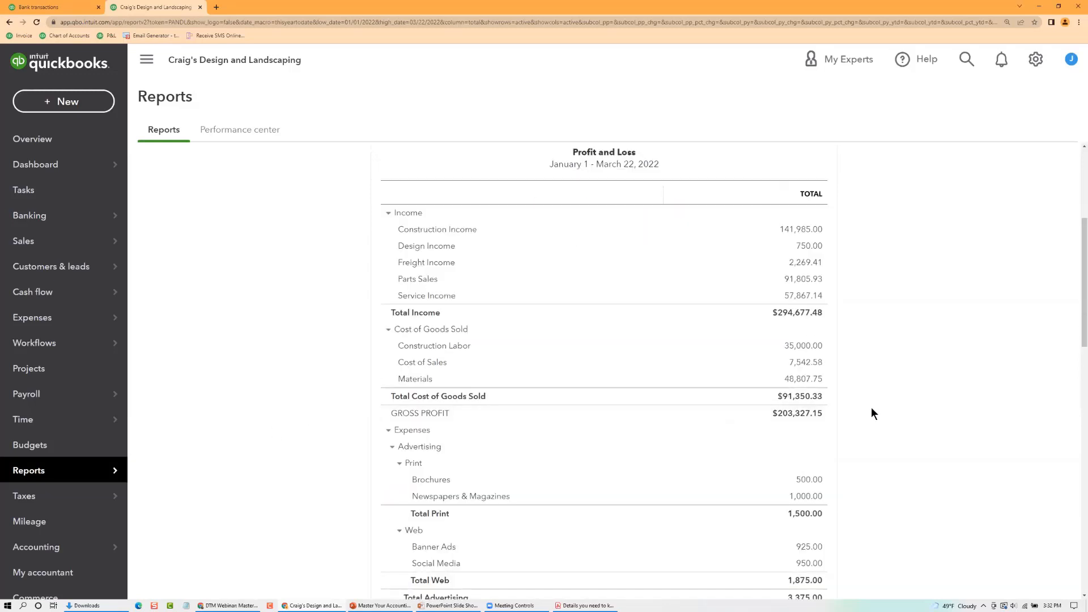
{"action": "scroll", "coordinate": [872, 411], "scroll_direction": "down", "scroll_amount": 3}
{"action": "scroll", "coordinate": [871, 411], "scroll_direction": "down", "scroll_amount": 2}
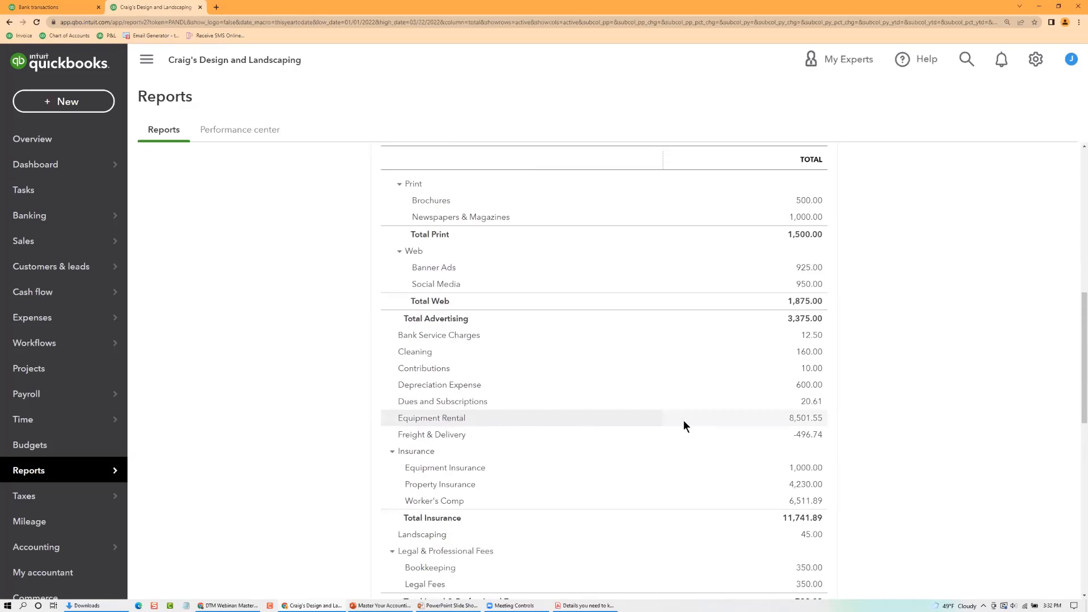
{"action": "left_click", "coordinate": [812, 419]}
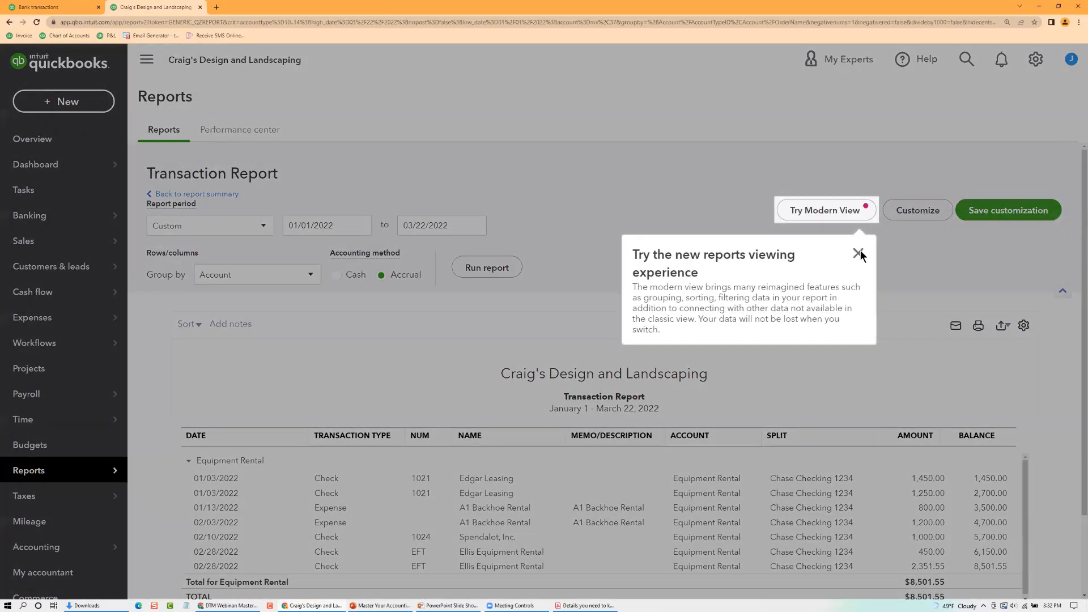
{"action": "left_click", "coordinate": [855, 251]}
{"action": "scroll", "coordinate": [859, 363], "scroll_direction": "down", "scroll_amount": 2}
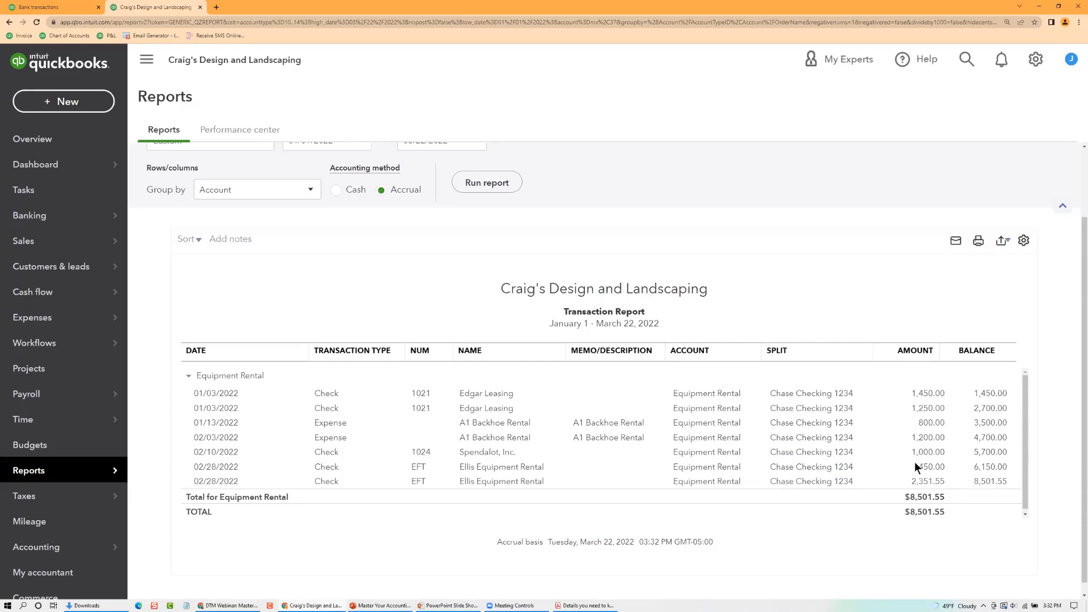
{"action": "left_click_drag", "start_coordinate": [1005, 438], "coordinate": [948, 439]}
{"action": "left_click", "coordinate": [954, 535]}
Step: Back in the bank transactions, categorize the $200.00 A Backhoe Rental refund as Equipment Rental and add it
{"action": "left_click", "coordinate": [49, 7]}
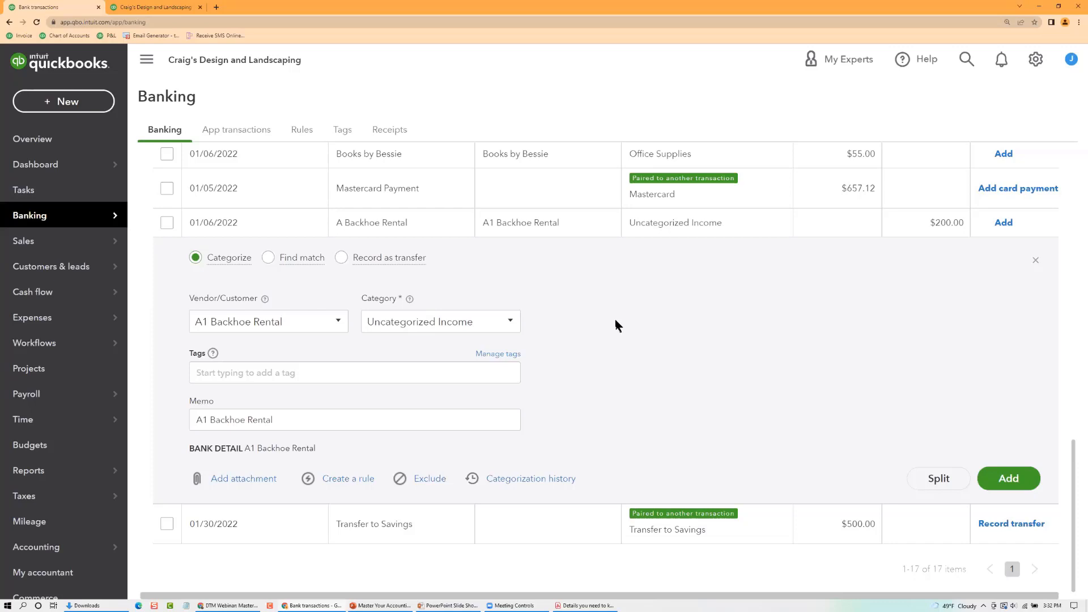
{"action": "left_click", "coordinate": [468, 324]}
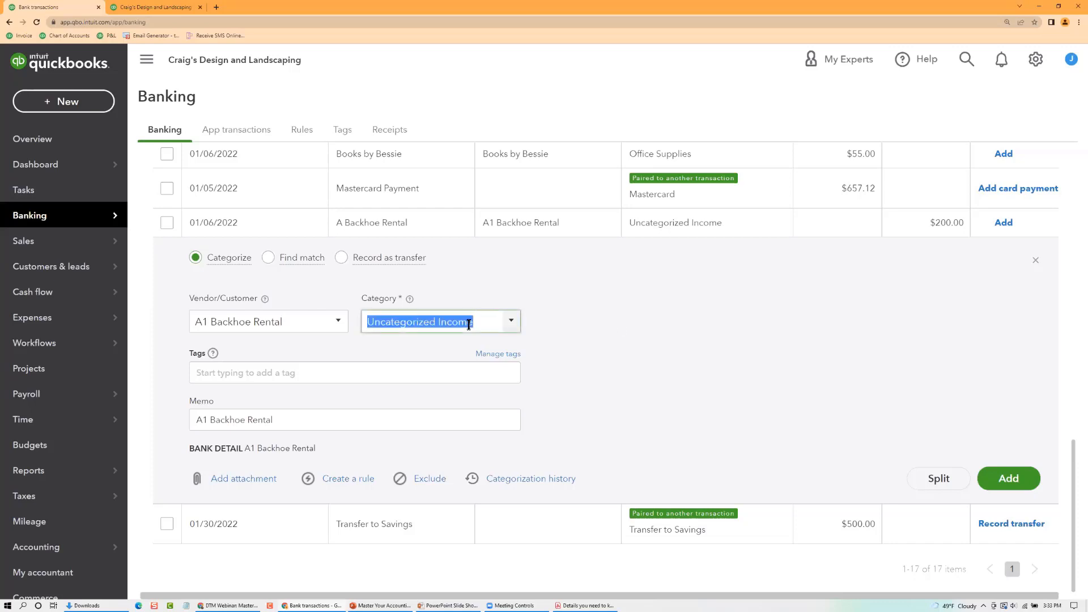
{"action": "type", "text": "Equipment Rental"}
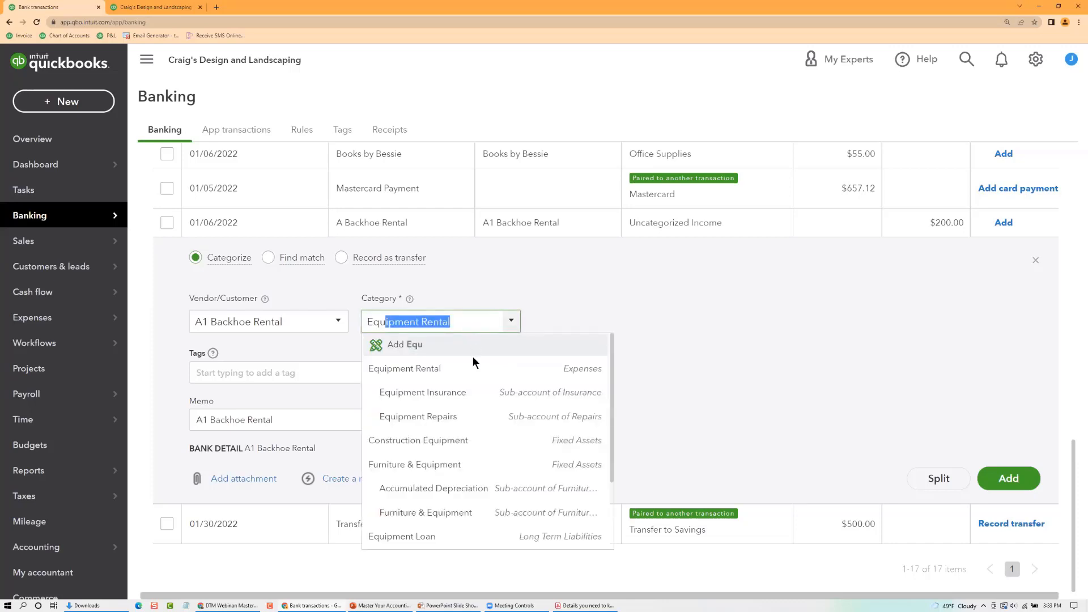
{"action": "left_click", "coordinate": [475, 367]}
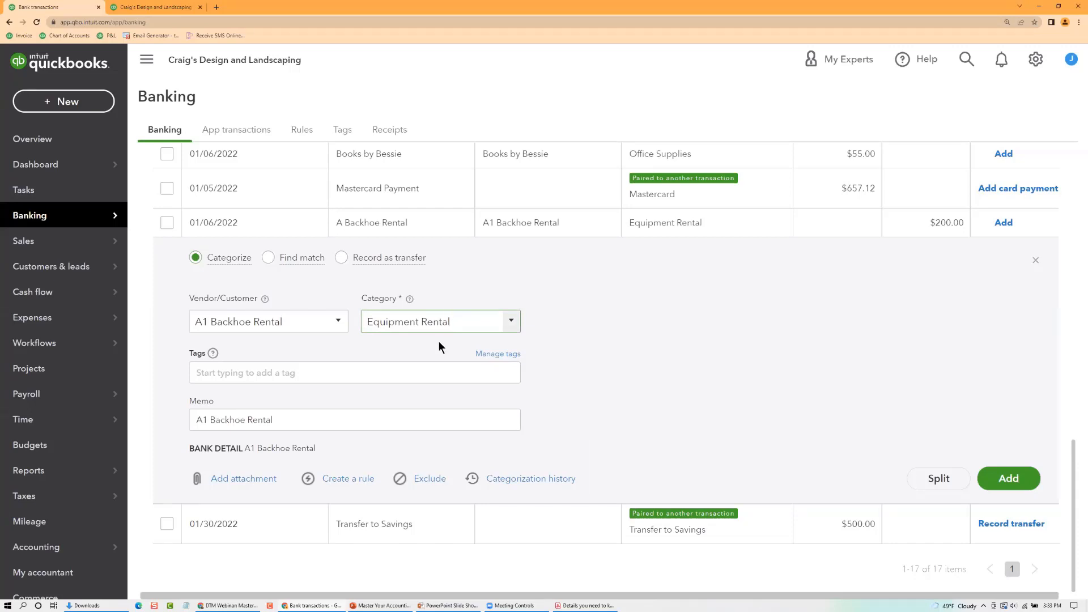
{"action": "left_click", "coordinate": [1023, 482]}
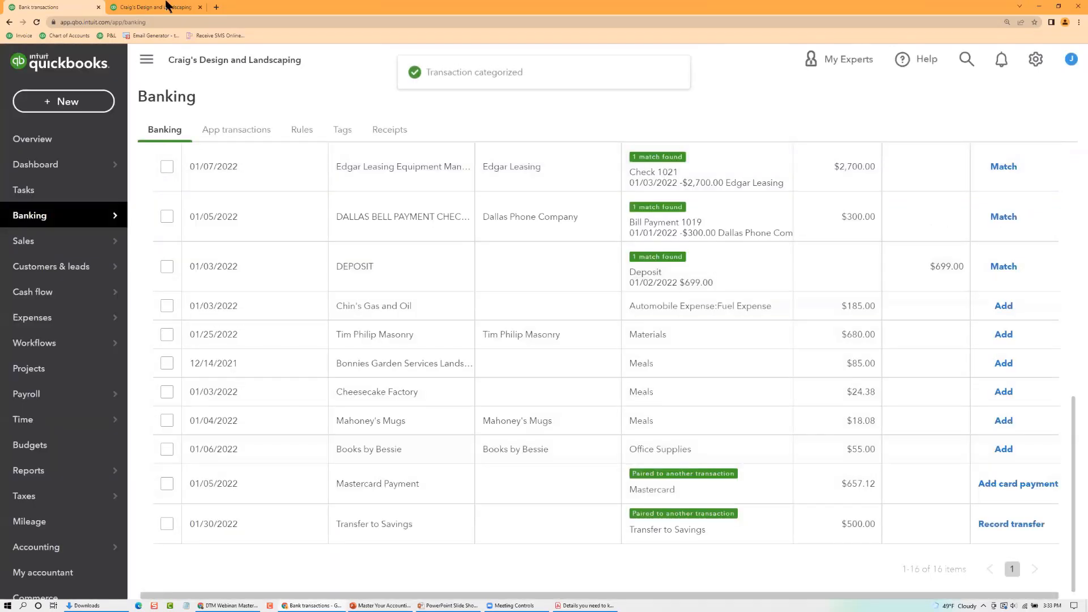
Step: Reload the Equipment Rental transaction report, check how the A1 Backhoe Rental deposit affects the total, and close the report
{"action": "left_click", "coordinate": [141, 7]}
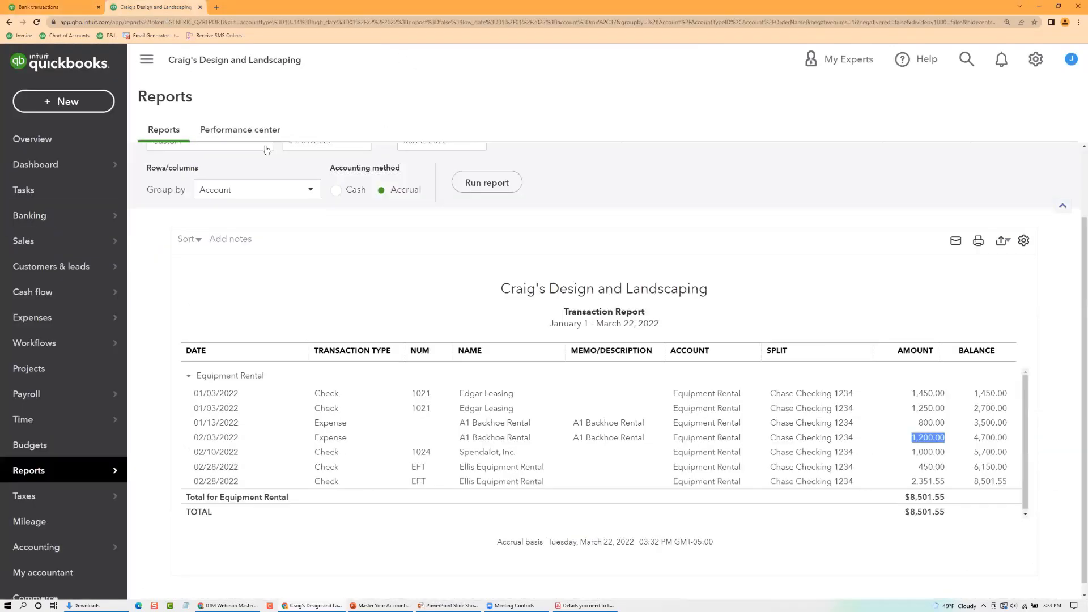
{"action": "left_click", "coordinate": [36, 23]}
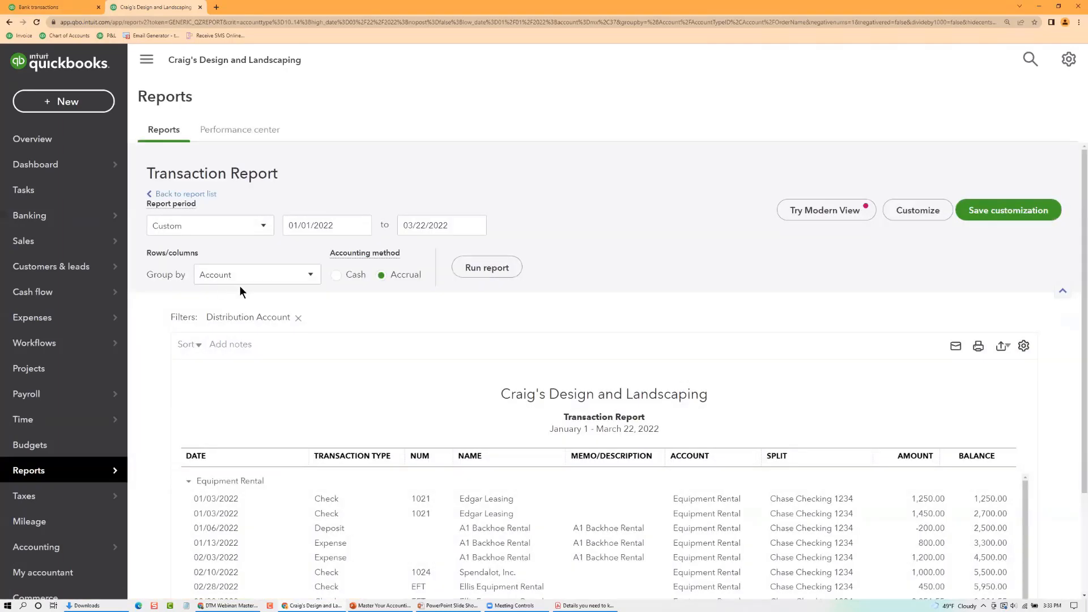
{"action": "scroll", "coordinate": [865, 302], "scroll_direction": "down", "scroll_amount": 3}
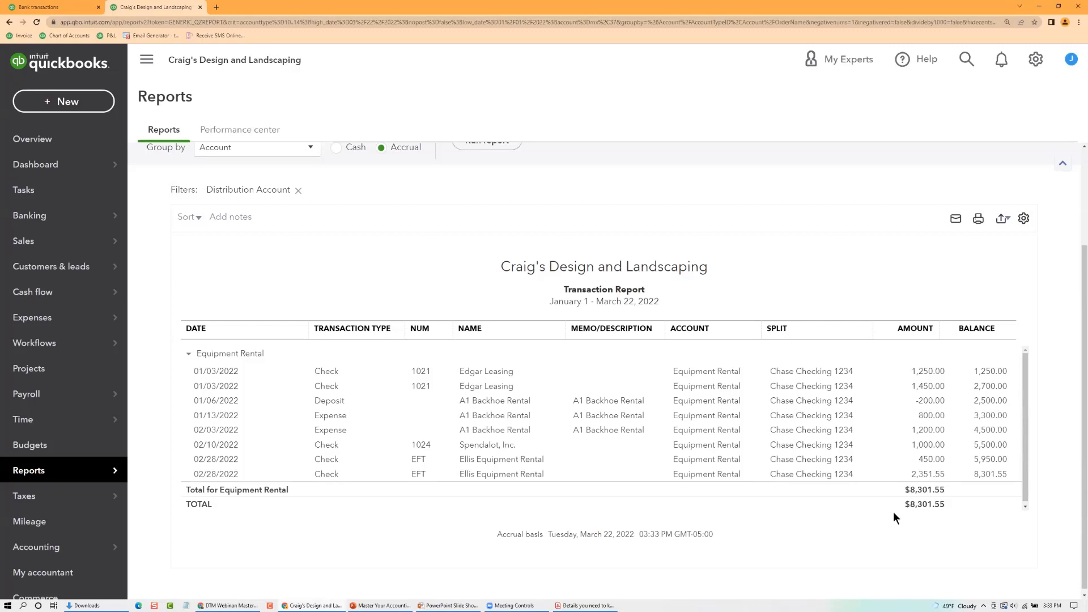
{"action": "left_click", "coordinate": [199, 6]}
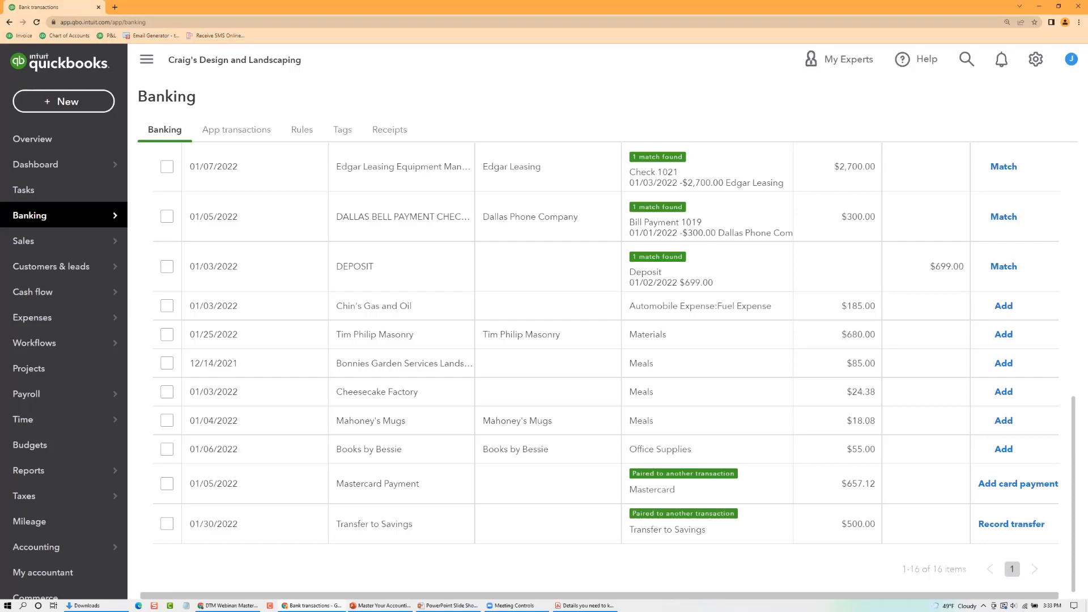
Step: Start splitting the 01/03/2022 Chin's Gas and Oil transaction of $185.00 and set the payee to Chin's Gas & Oil
{"action": "left_click", "coordinate": [535, 318]}
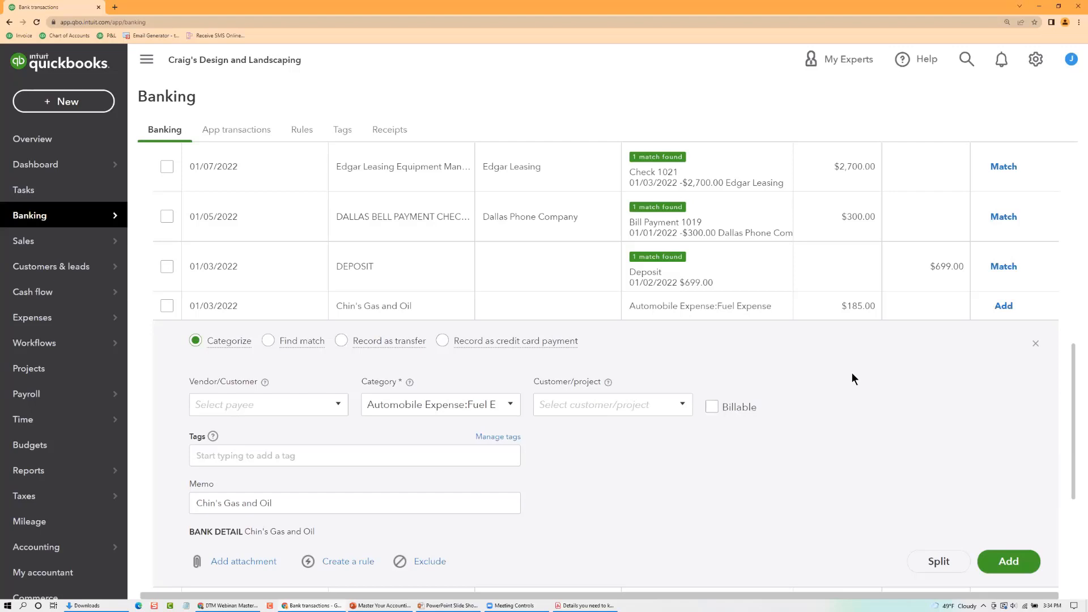
{"action": "scroll", "coordinate": [847, 369], "scroll_direction": "down", "scroll_amount": 1}
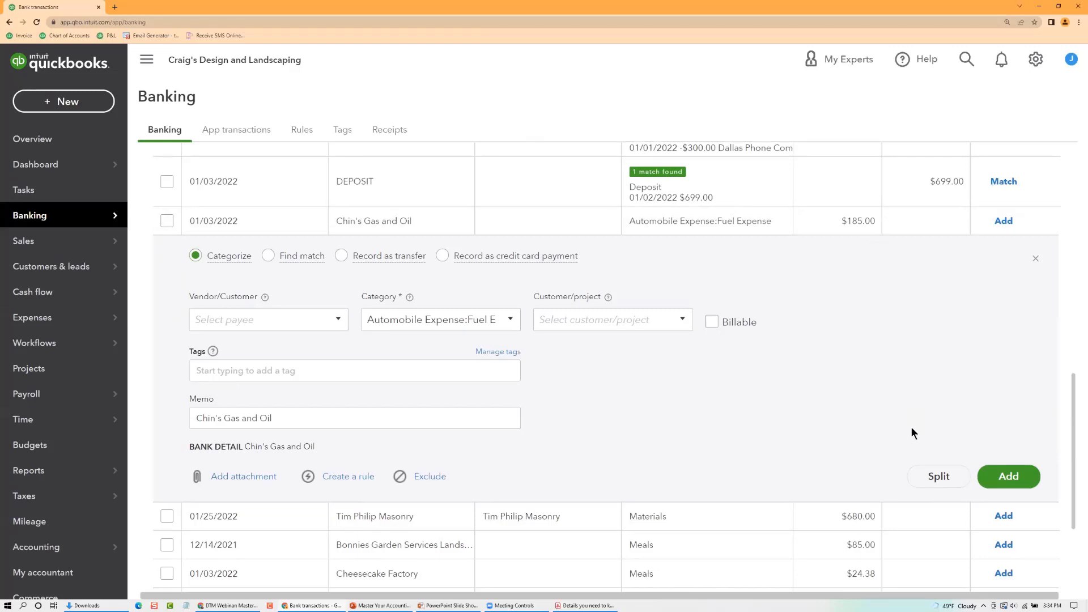
{"action": "left_click", "coordinate": [924, 480]}
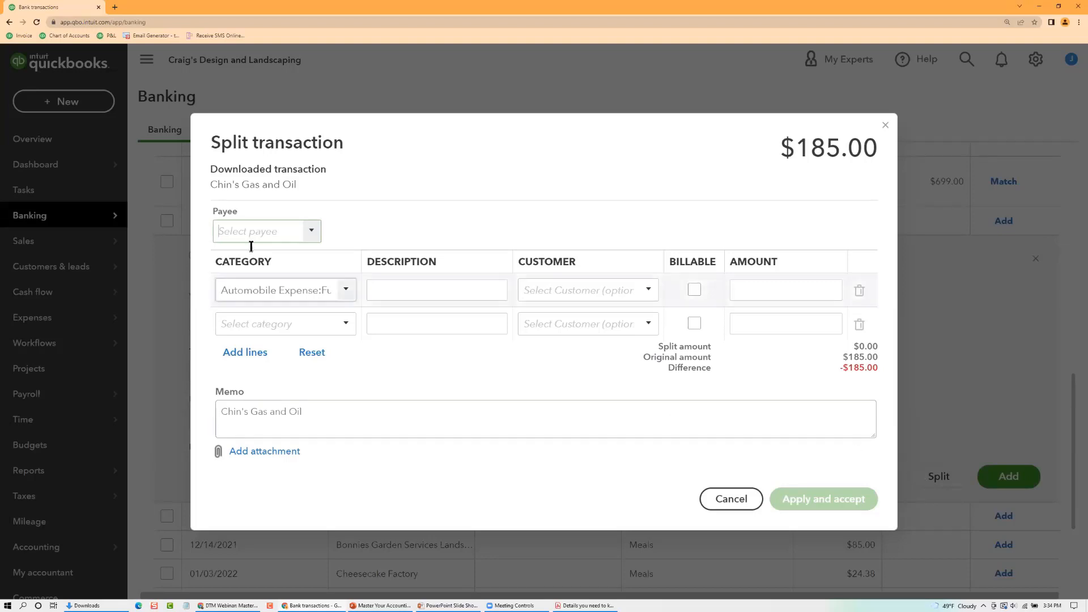
{"action": "type", "text": "Chin's Gas & Oil"}
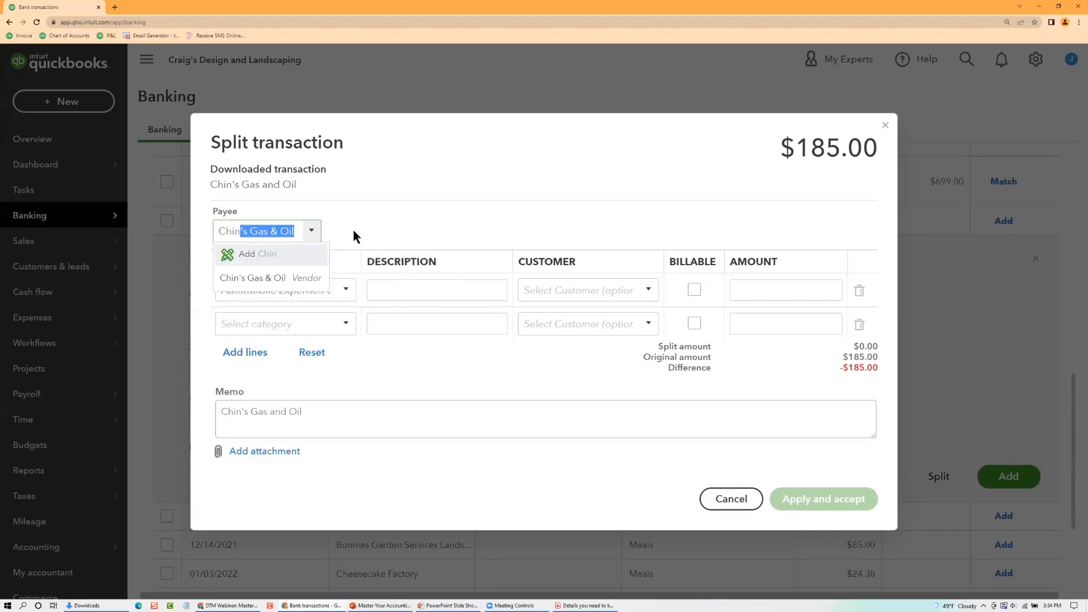
{"action": "left_click", "coordinate": [313, 278]}
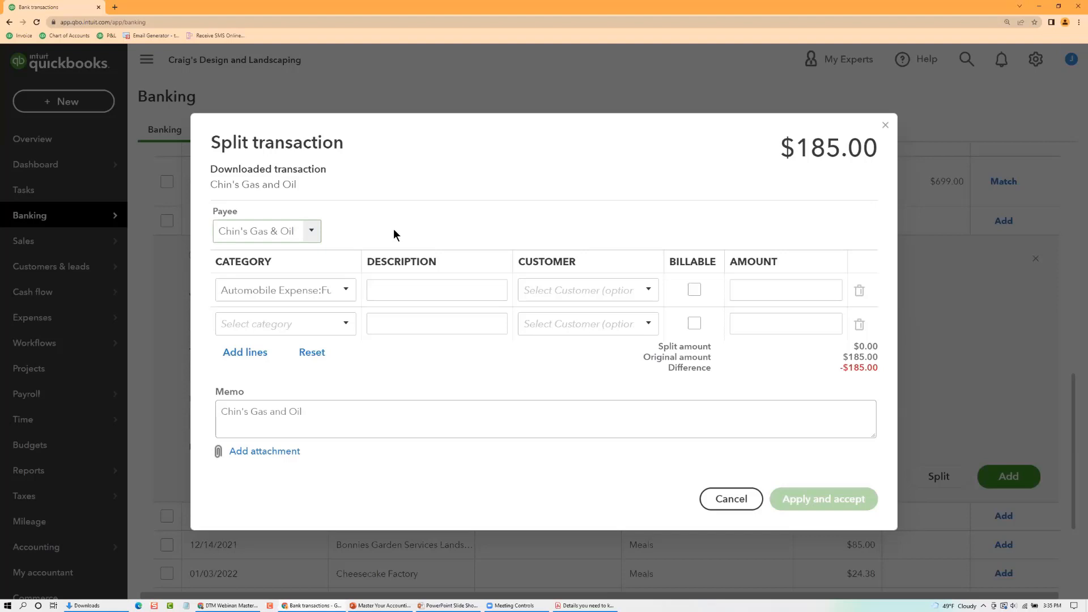
Step: Keep Automobile Expense:Fuel Expense as the first split line's category and set its amount to 85
{"action": "left_click", "coordinate": [312, 292]}
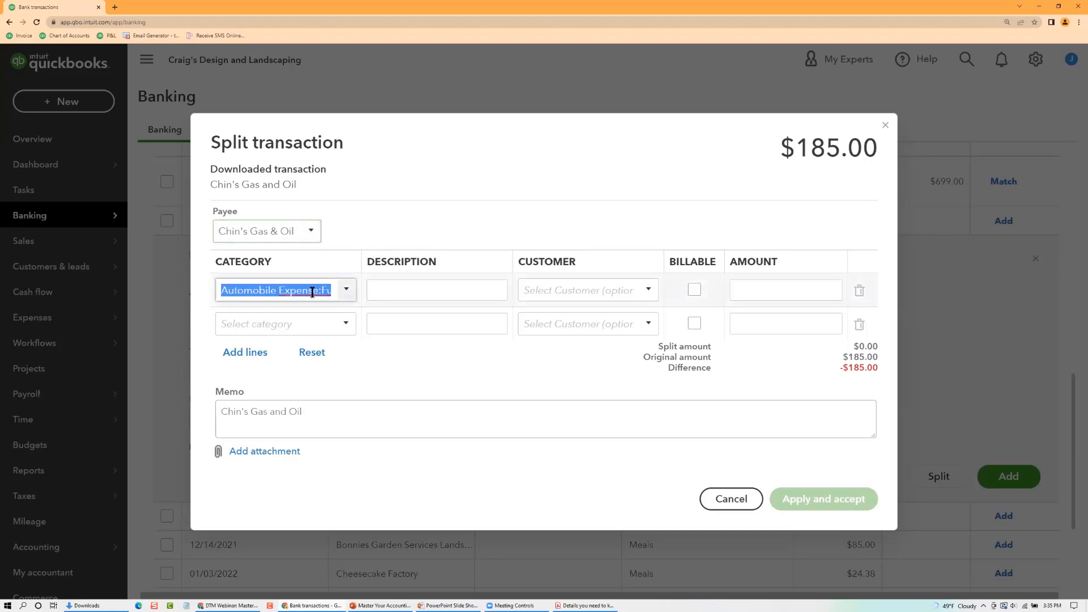
{"action": "left_click", "coordinate": [313, 292]}
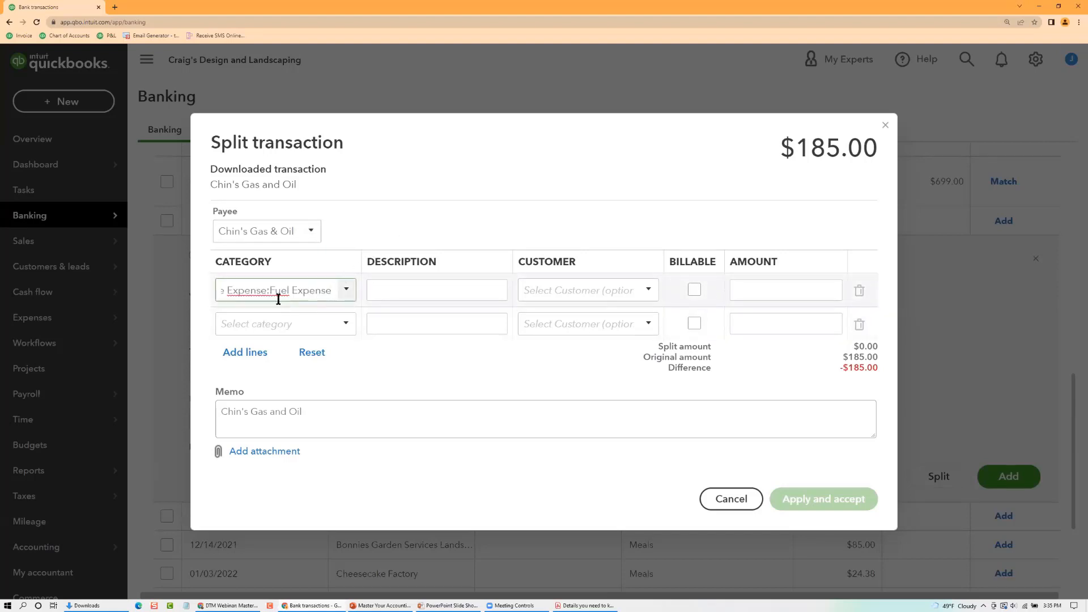
{"action": "left_click", "coordinate": [753, 287]}
{"action": "type", "text": "85"}
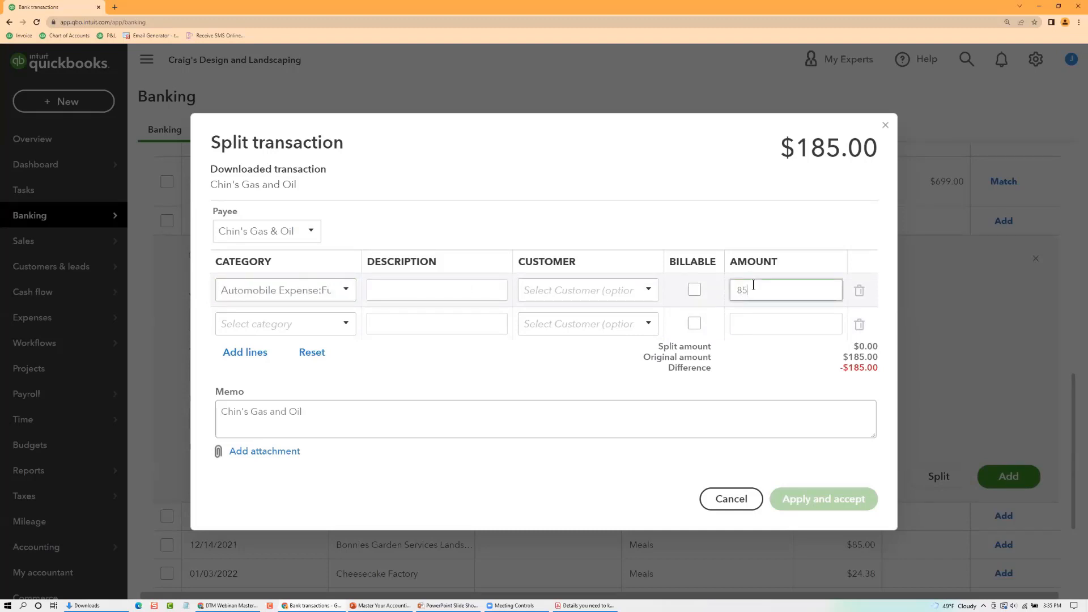
Step: Set the second split line to the Travel:Travel Meals category with an amount of 100
{"action": "left_click", "coordinate": [306, 324]}
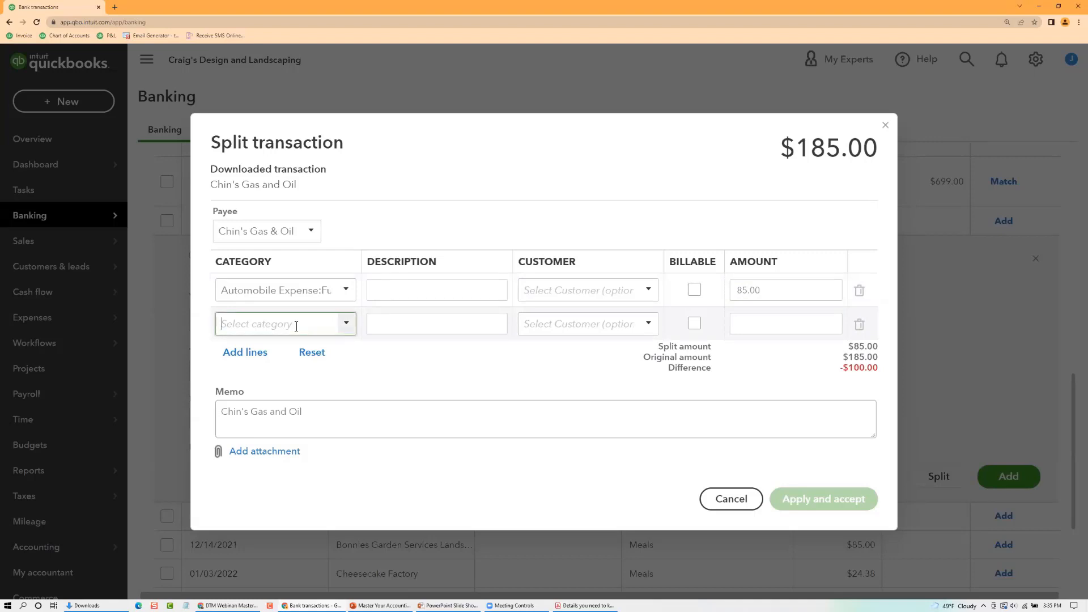
{"action": "type", "text": "Tr"}
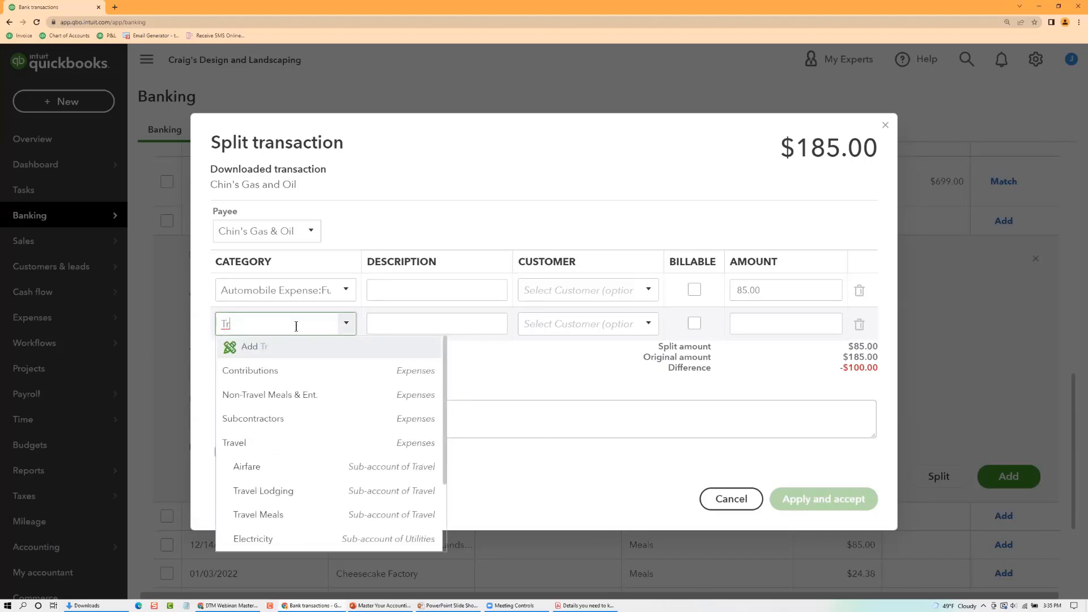
{"action": "left_click", "coordinate": [276, 516]}
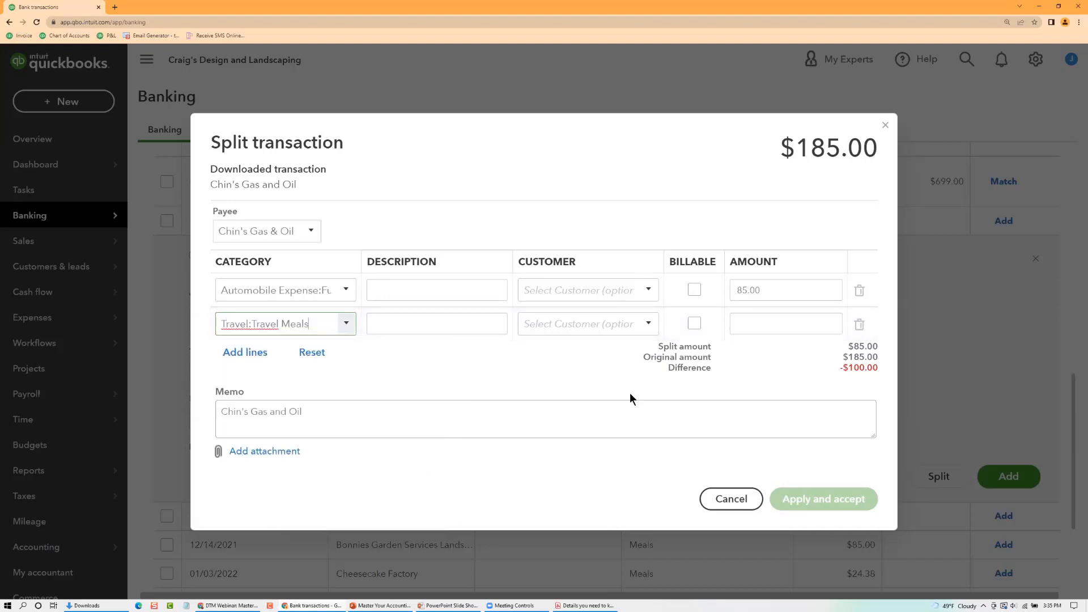
{"action": "left_click", "coordinate": [827, 354]}
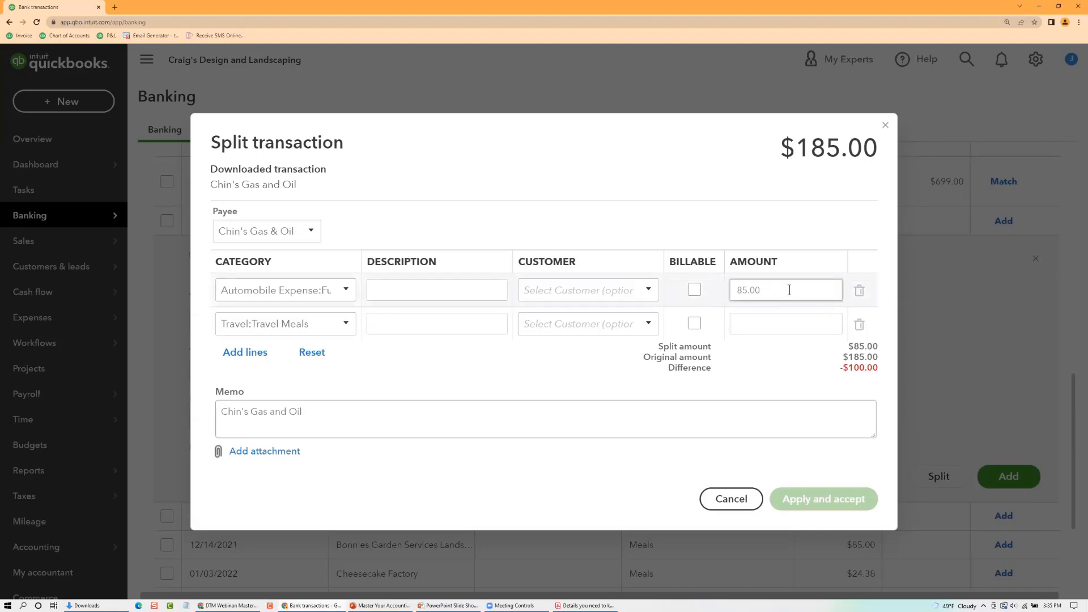
{"action": "left_click", "coordinate": [774, 324]}
{"action": "type", "text": "100"}
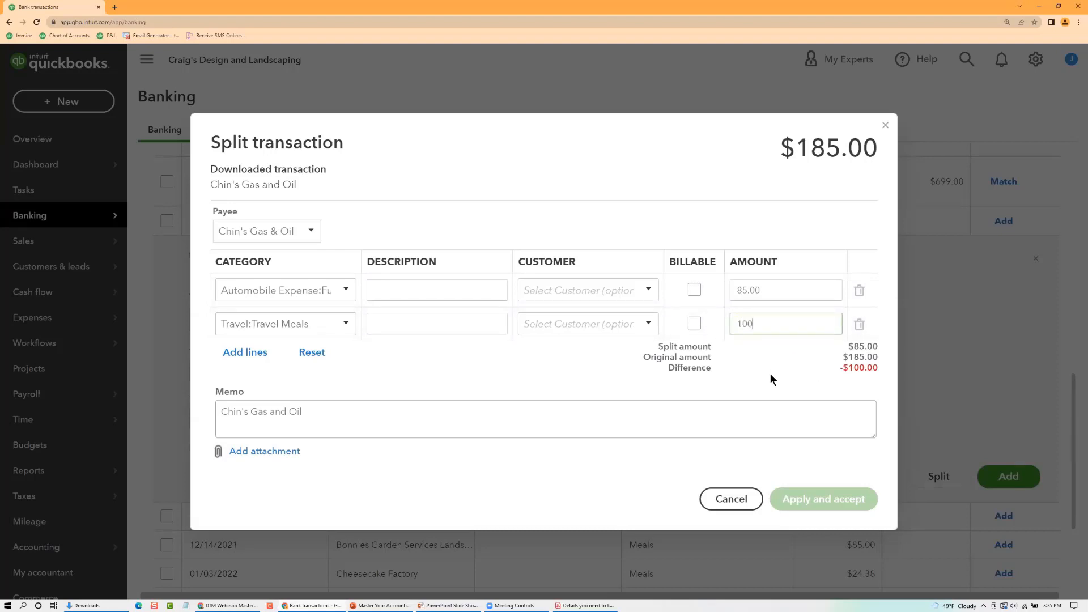
Step: Apply and accept the Chin's Gas and Oil split, and check the split lines in the recorded 01/03/2022 expense before closing it
{"action": "left_click", "coordinate": [770, 374]}
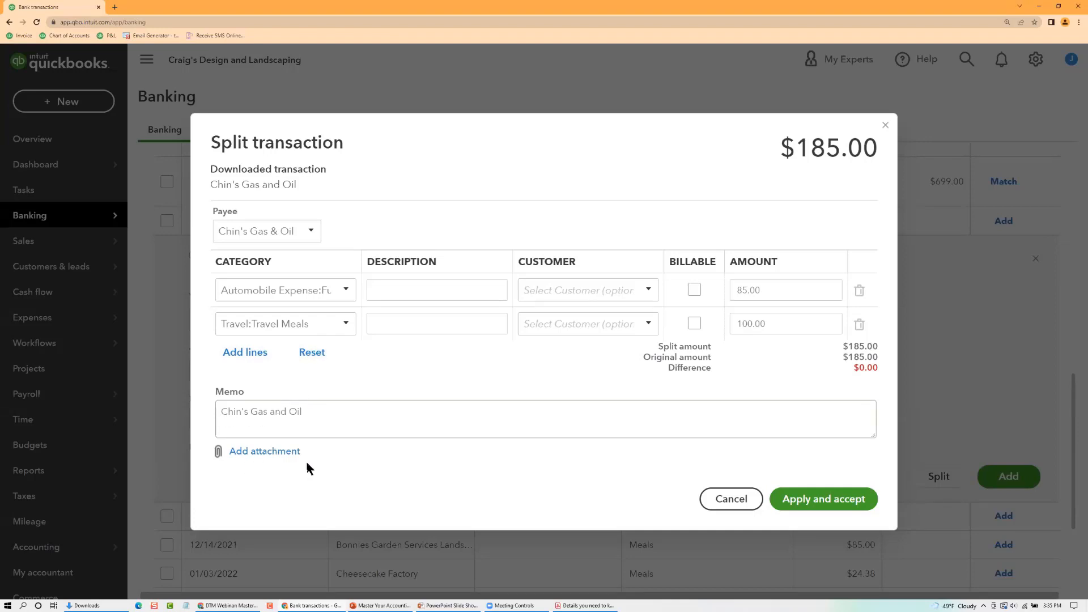
{"action": "left_click", "coordinate": [812, 503]}
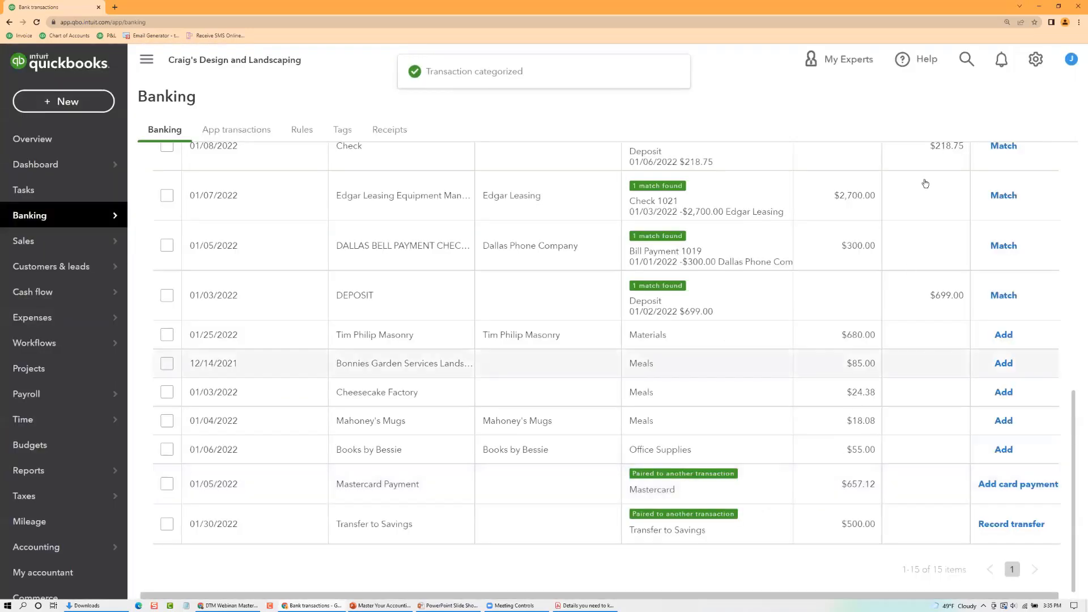
{"action": "left_click", "coordinate": [958, 59]}
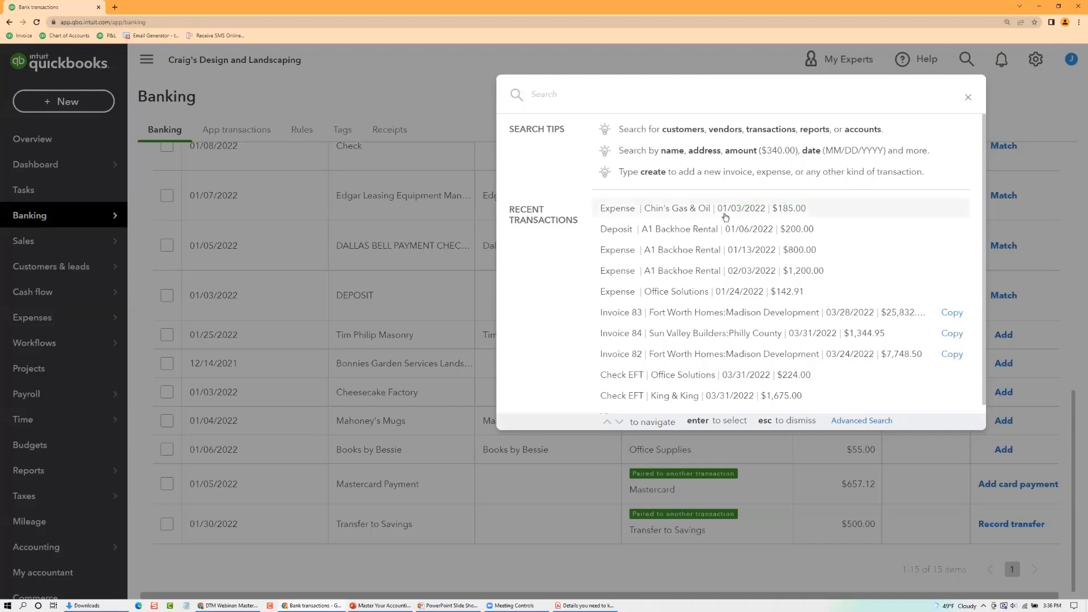
{"action": "left_click", "coordinate": [792, 208]}
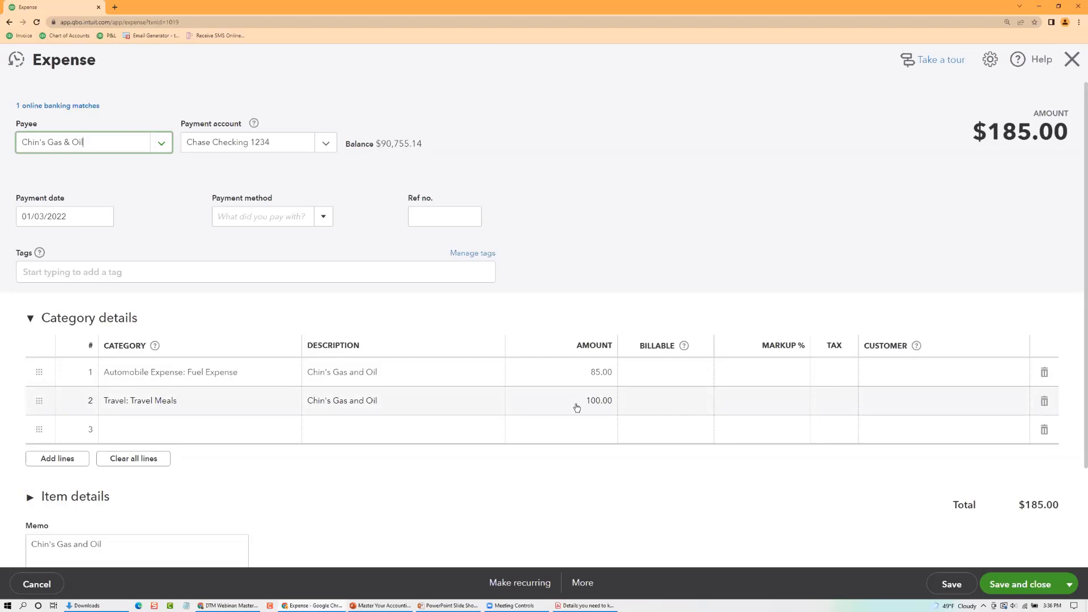
{"action": "left_click", "coordinate": [1072, 59]}
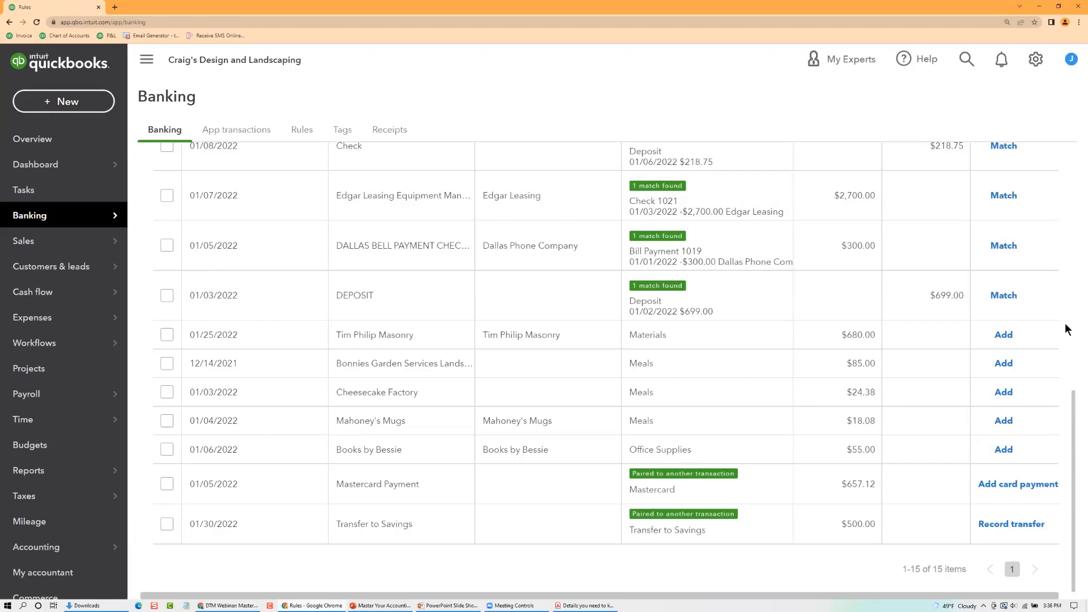
Step: Examine the matches suggested for the 01/12/2022 Electric Inc. and 01/10/2022 Spendalot transactions
{"action": "left_click_drag", "start_coordinate": [1074, 407], "coordinate": [1076, 297]}
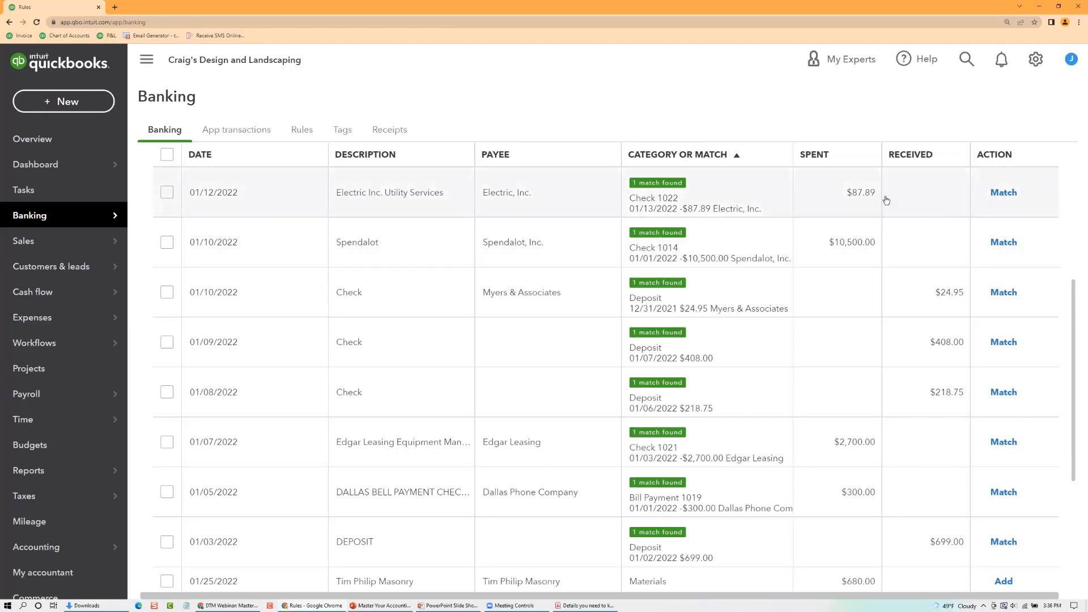
{"action": "left_click", "coordinate": [798, 184]}
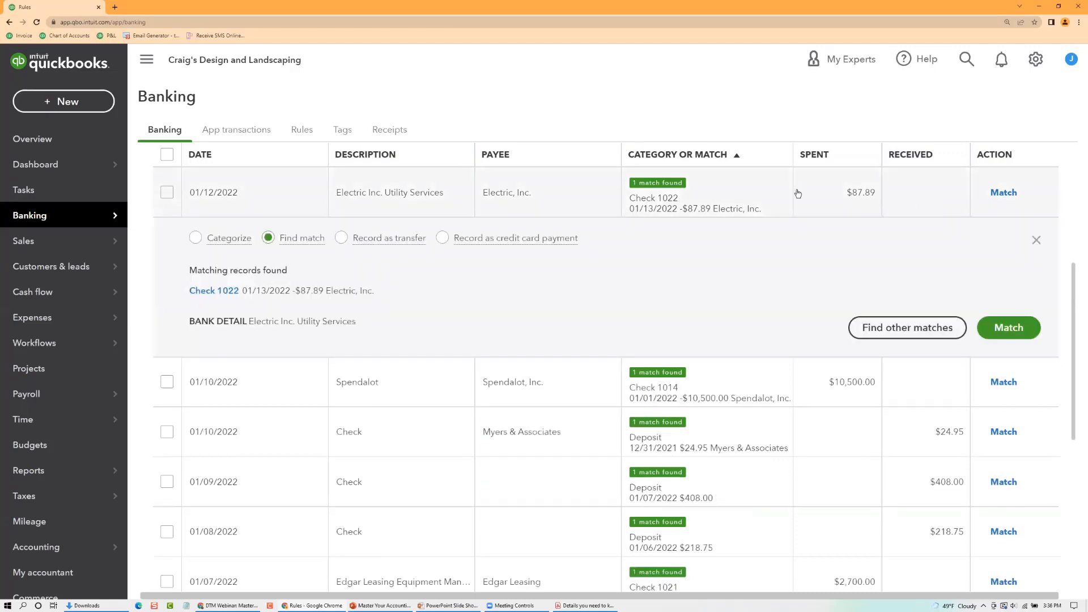
{"action": "left_click", "coordinate": [799, 184]}
{"action": "left_click", "coordinate": [779, 260]}
{"action": "left_click", "coordinate": [780, 260]}
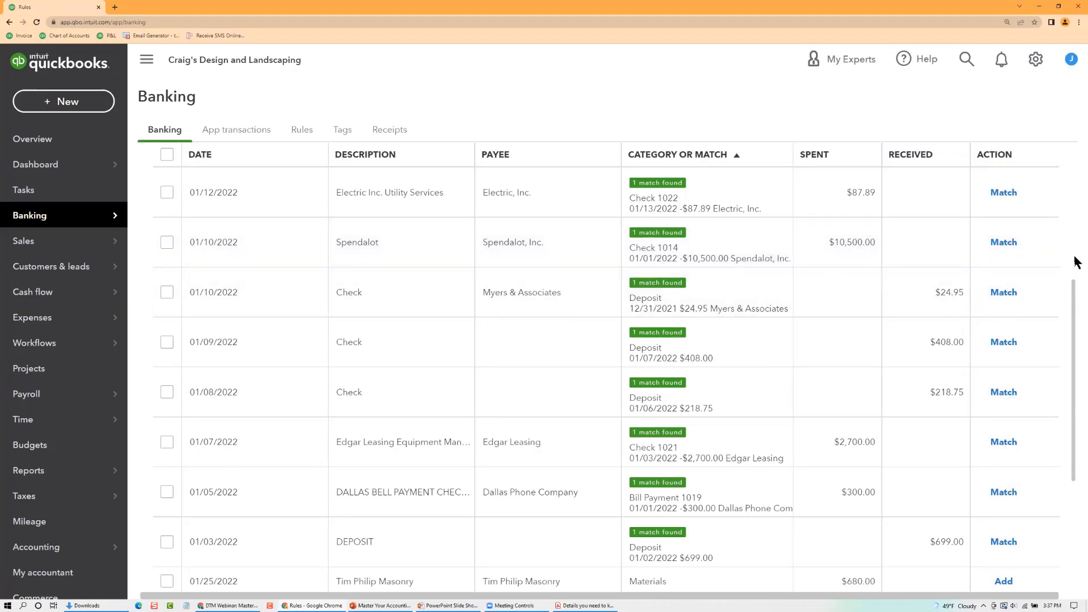
Step: Look at the date filter options, and filter the transactions for review to show only Recognized ones
{"action": "left_click_drag", "start_coordinate": [1073, 283], "coordinate": [1072, 195]}
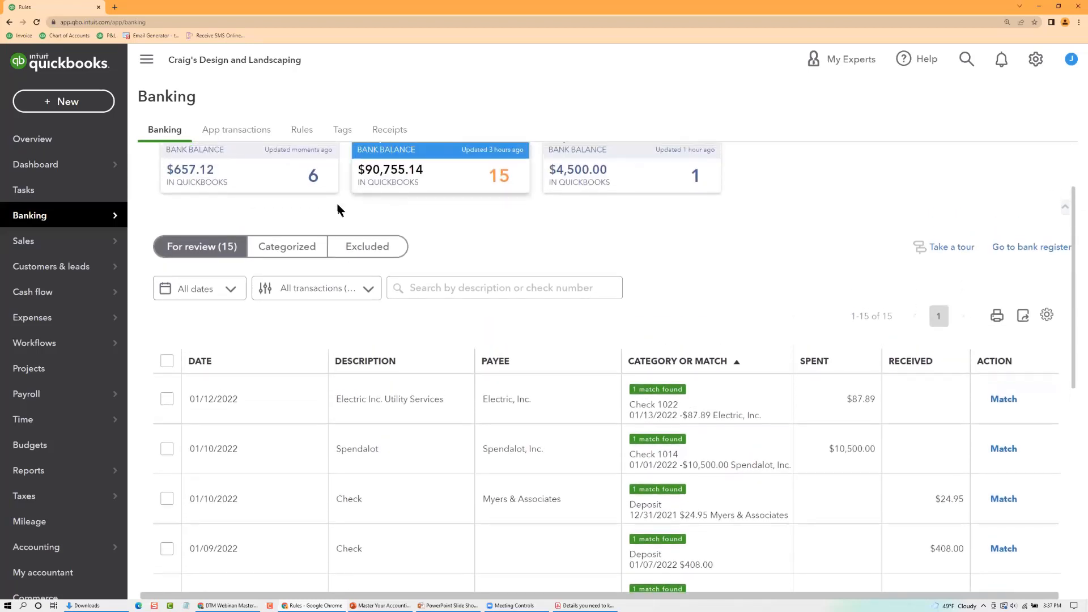
{"action": "left_click", "coordinate": [201, 293]}
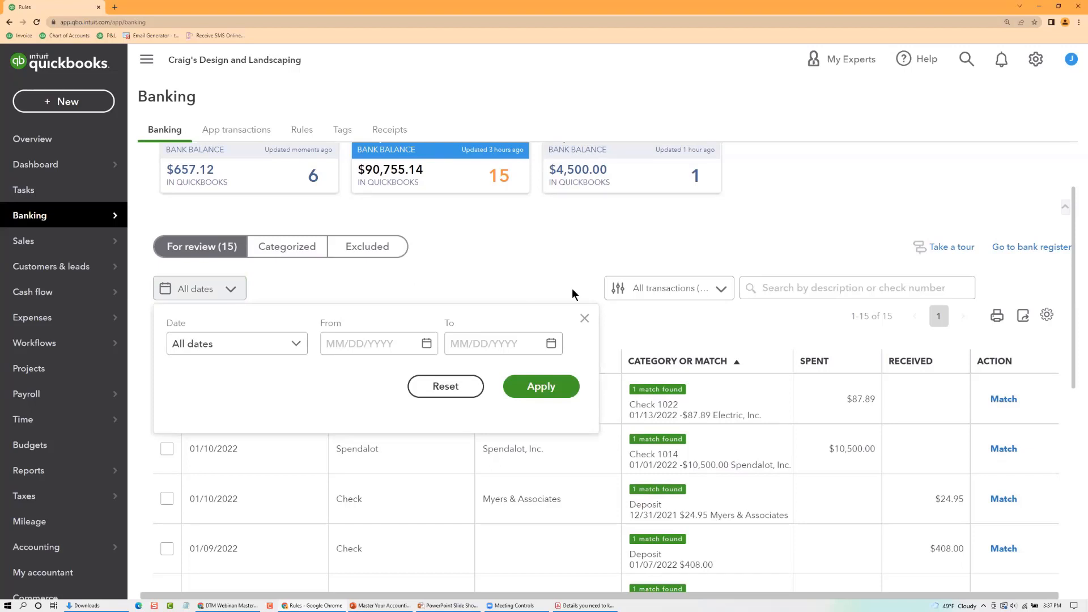
{"action": "left_click", "coordinate": [584, 319]}
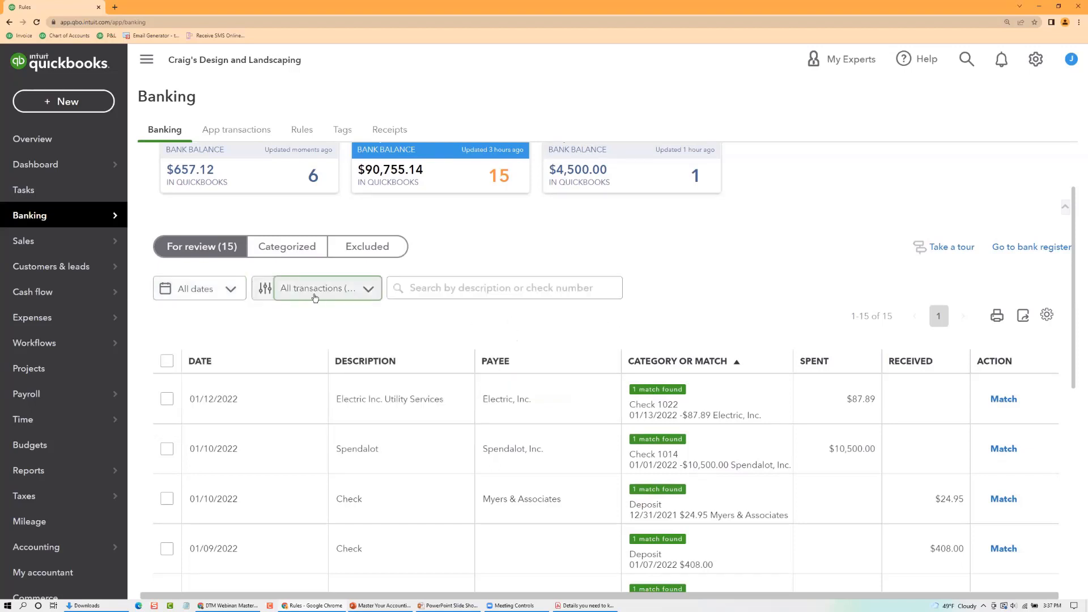
{"action": "left_click", "coordinate": [345, 290]}
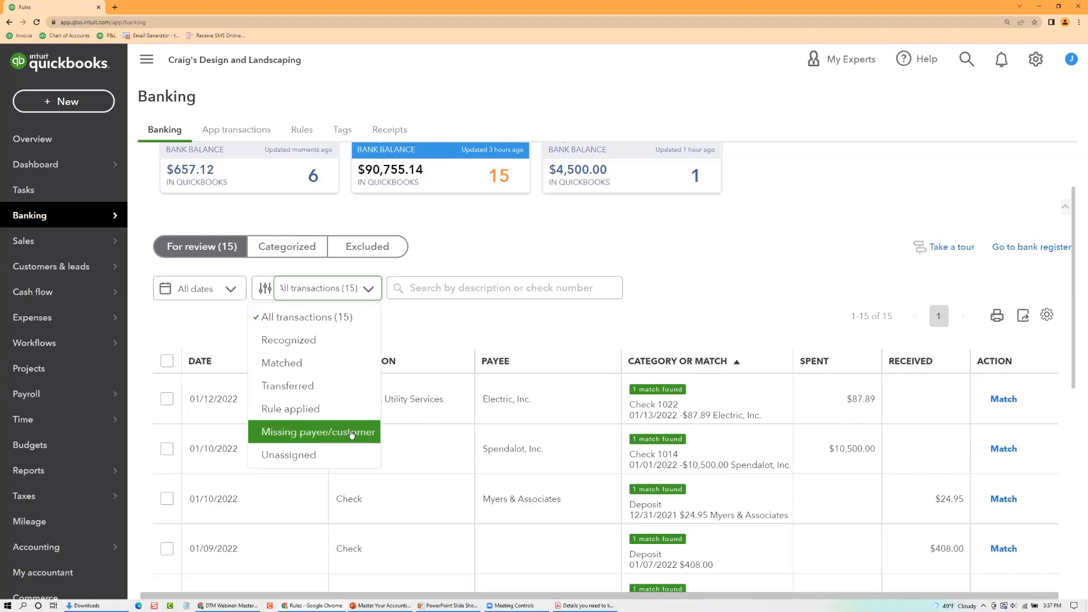
{"action": "left_click", "coordinate": [333, 342]}
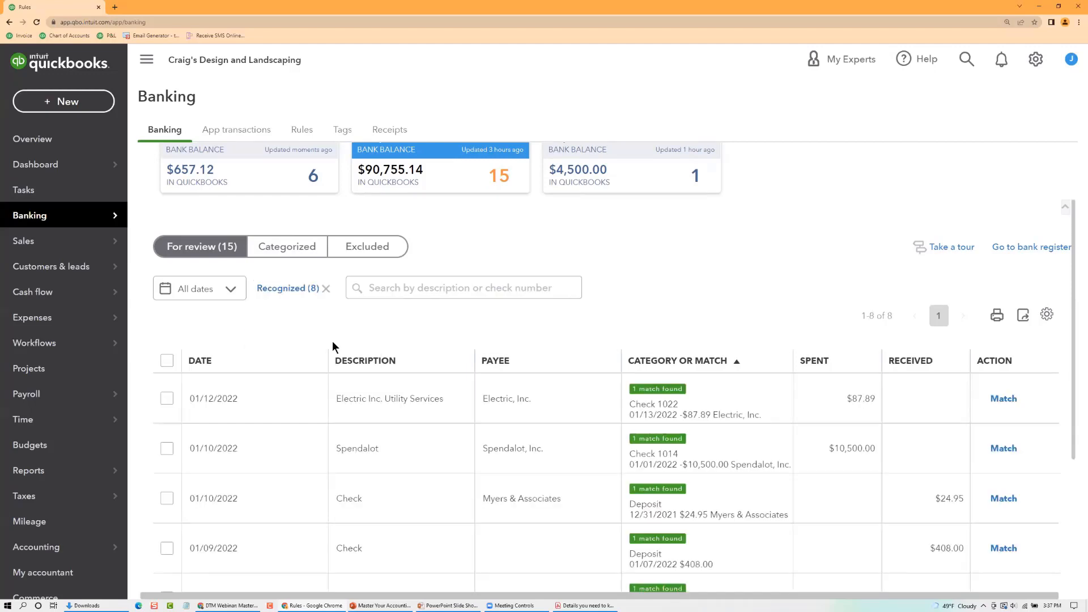
{"action": "scroll", "coordinate": [800, 280], "scroll_direction": "down", "scroll_amount": 4}
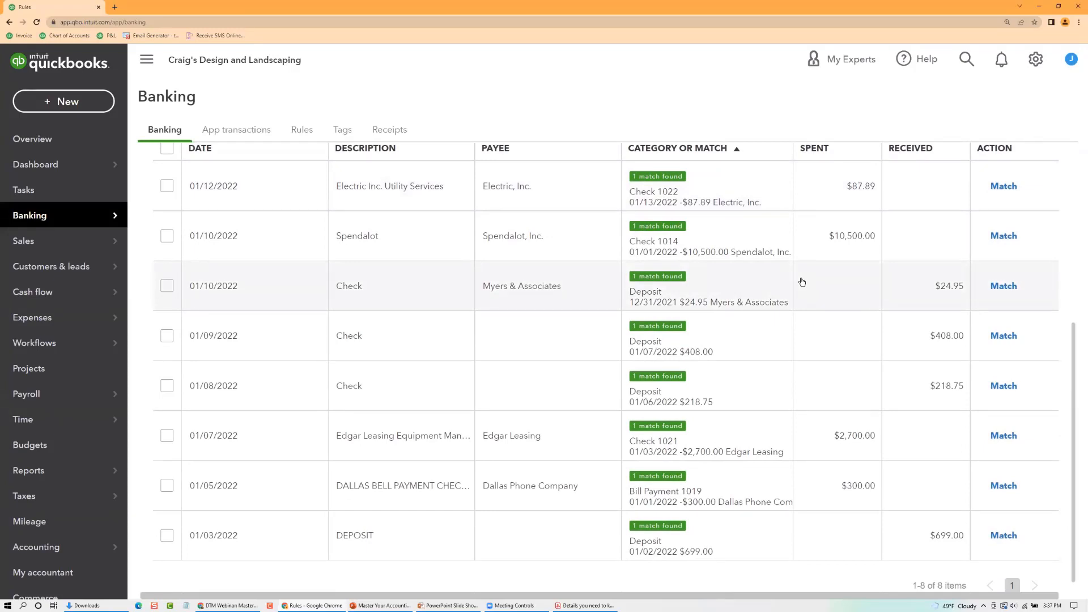
{"action": "scroll", "coordinate": [801, 283], "scroll_direction": "down", "scroll_amount": 1}
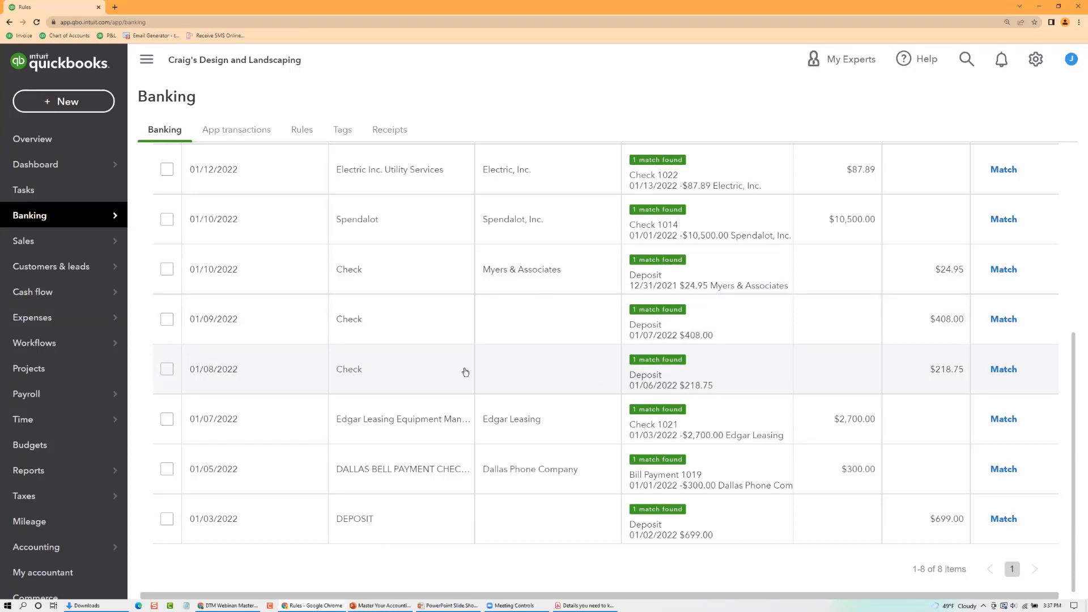
Step: Select all the recognized transactions and accept their matches in one batch
{"action": "left_click", "coordinate": [167, 366]}
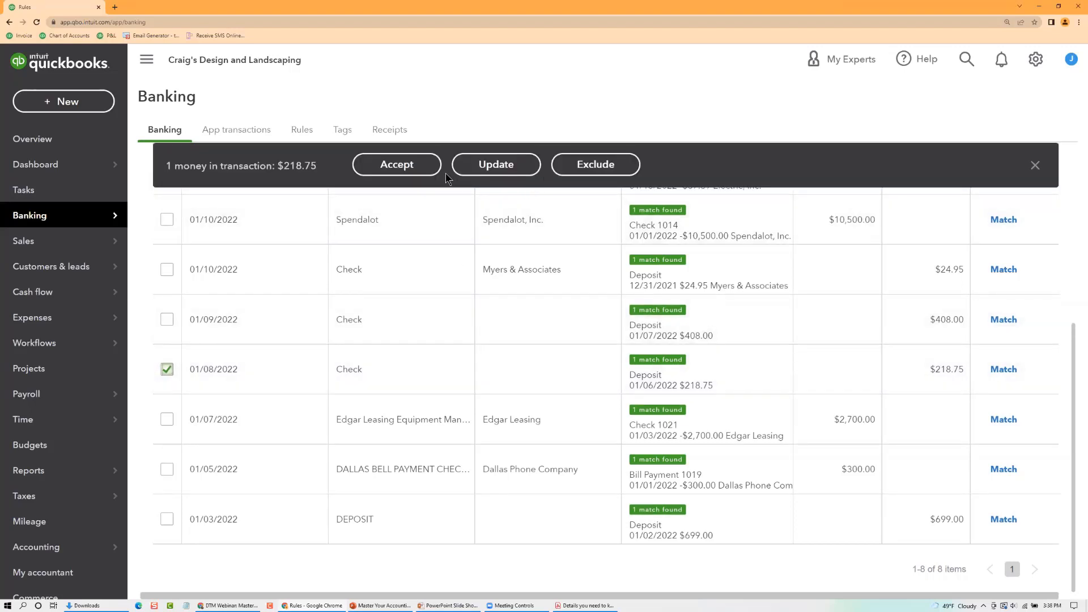
{"action": "left_click", "coordinate": [165, 370]}
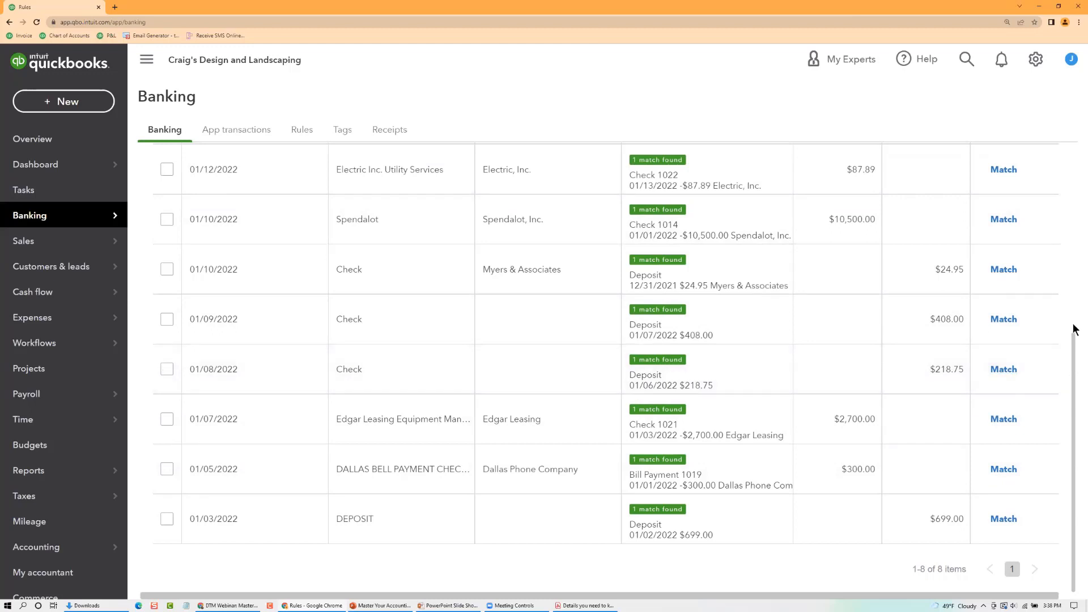
{"action": "scroll", "coordinate": [1072, 287], "scroll_direction": "up", "scroll_amount": 3}
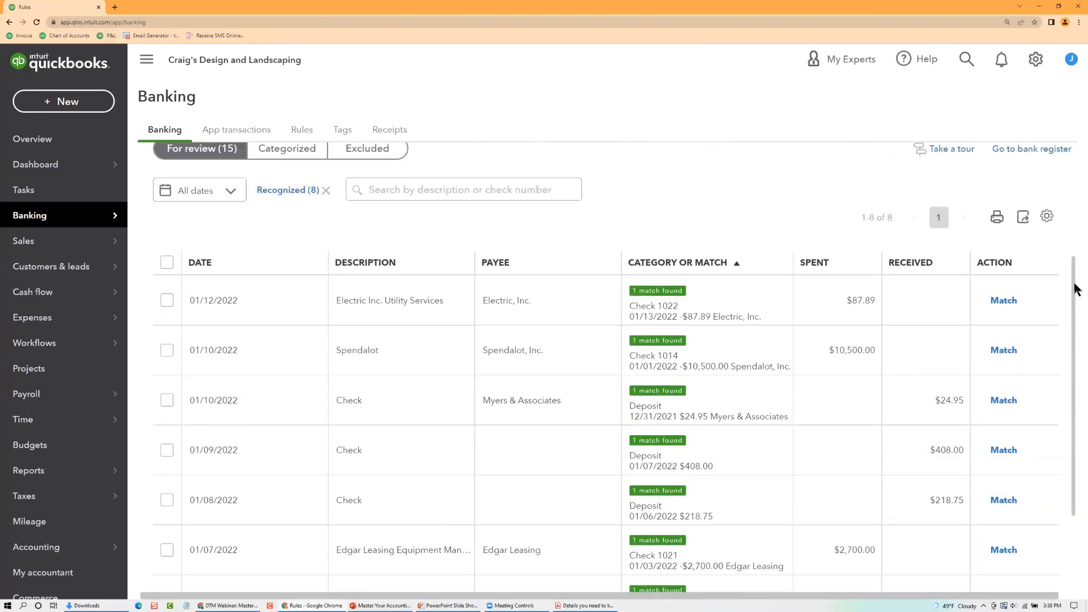
{"action": "left_click", "coordinate": [167, 266]}
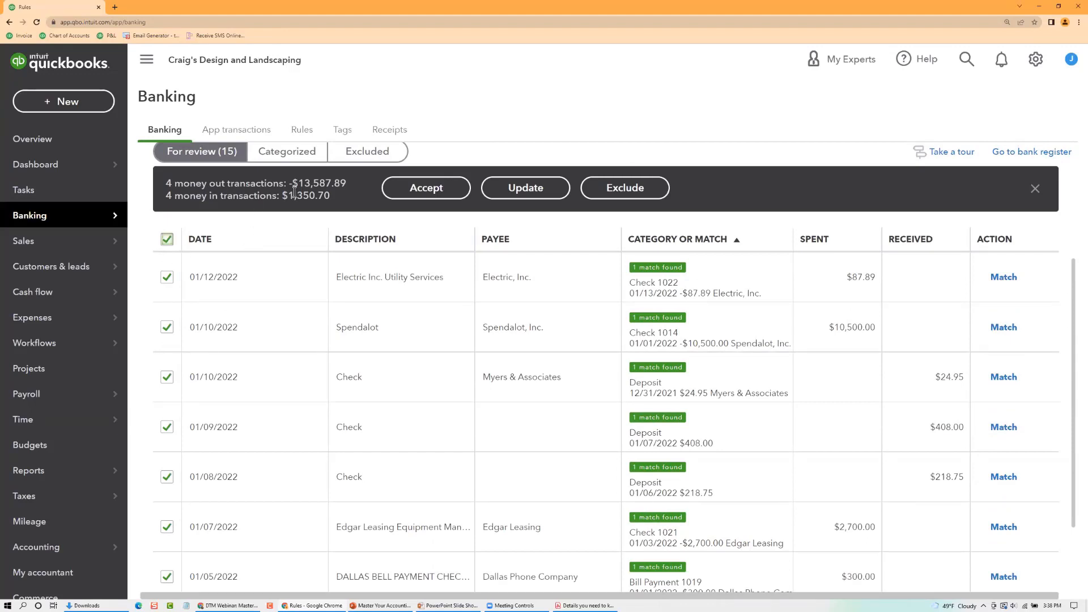
{"action": "left_click", "coordinate": [397, 191]}
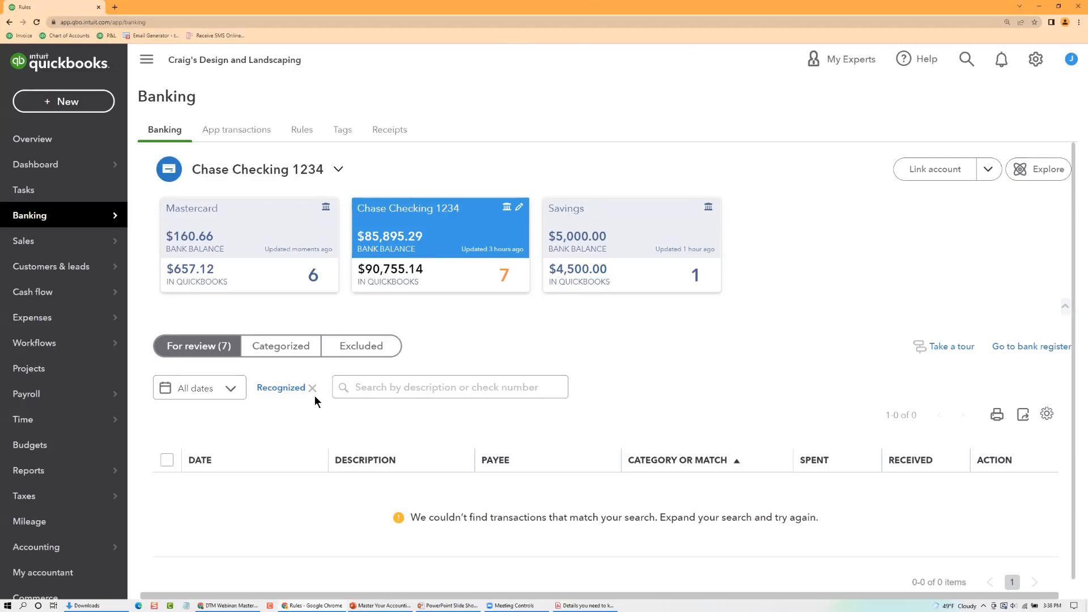
Step: Remove the Recognized filter and look over the remaining Chase Checking transactions for review
{"action": "scroll", "coordinate": [314, 396], "scroll_direction": "down", "scroll_amount": 1}
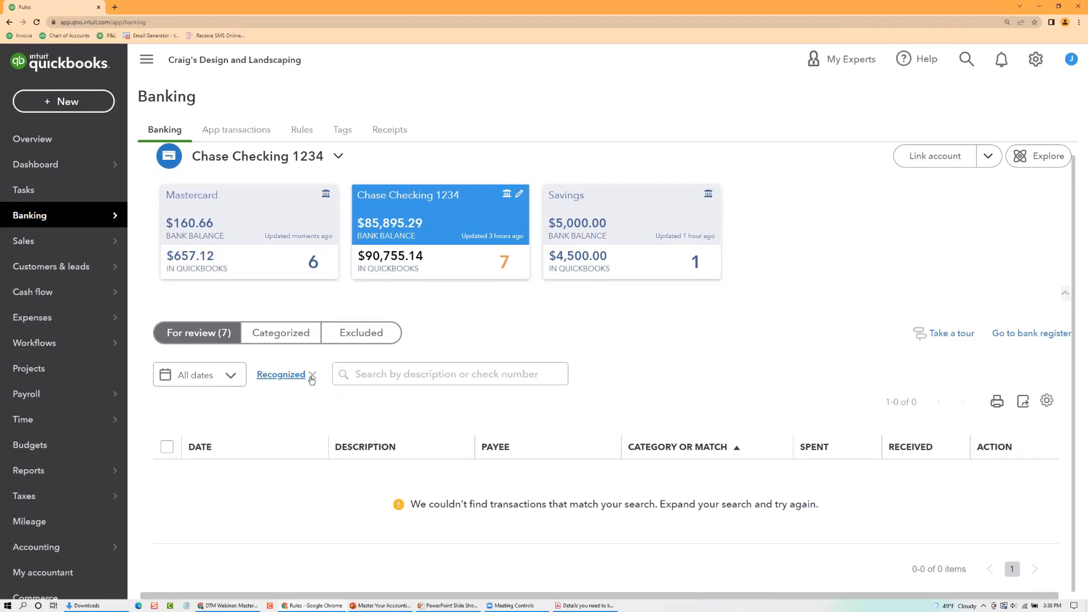
{"action": "left_click", "coordinate": [311, 376]}
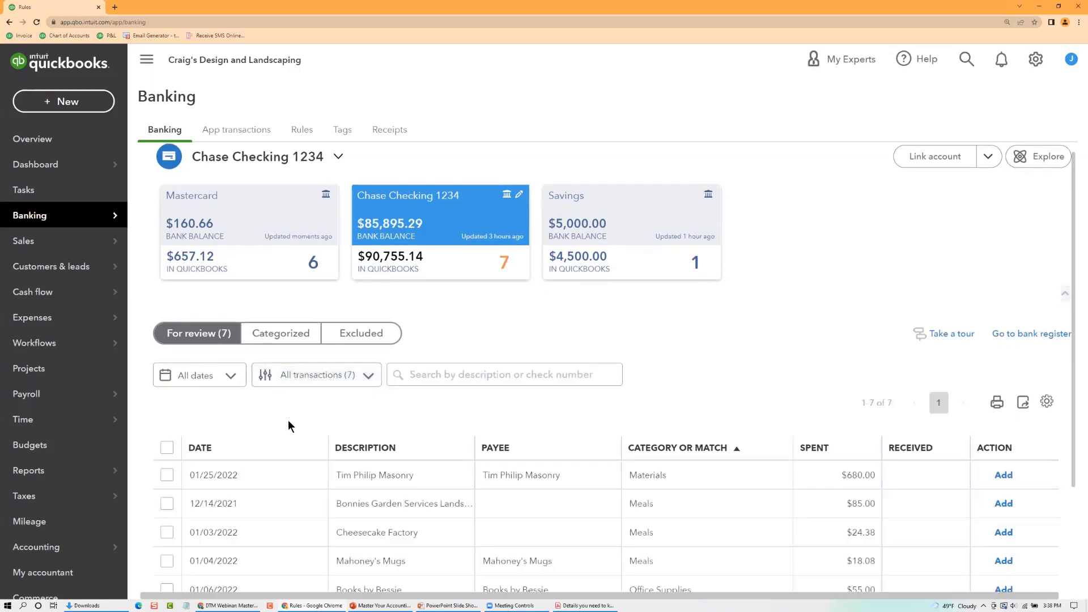
{"action": "scroll", "coordinate": [293, 391], "scroll_direction": "down", "scroll_amount": 3}
{"action": "scroll", "coordinate": [296, 364], "scroll_direction": "down", "scroll_amount": 1}
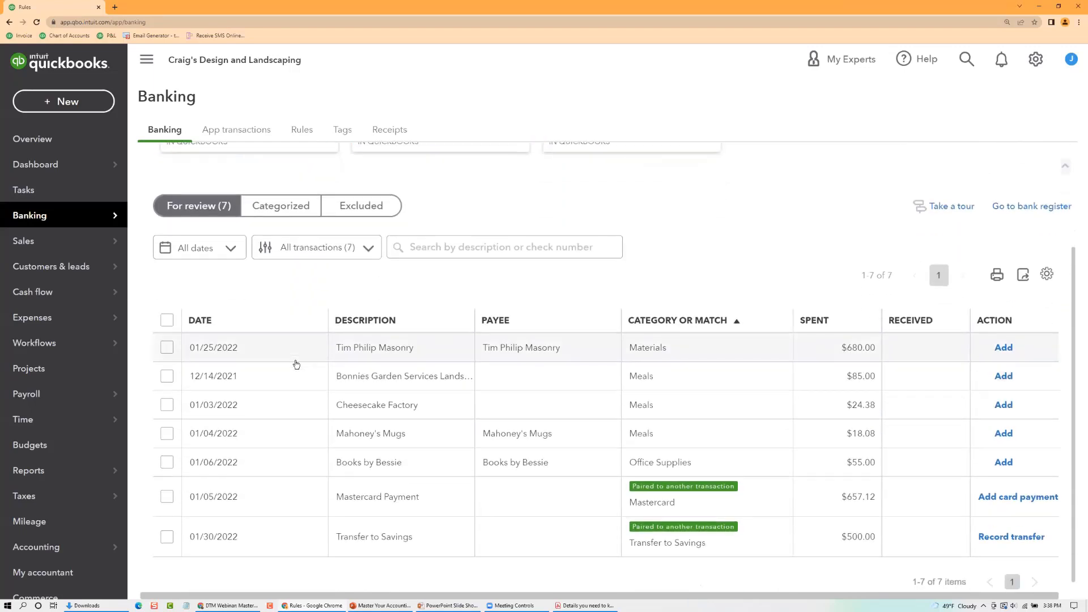
{"action": "scroll", "coordinate": [299, 295], "scroll_direction": "up", "scroll_amount": 1}
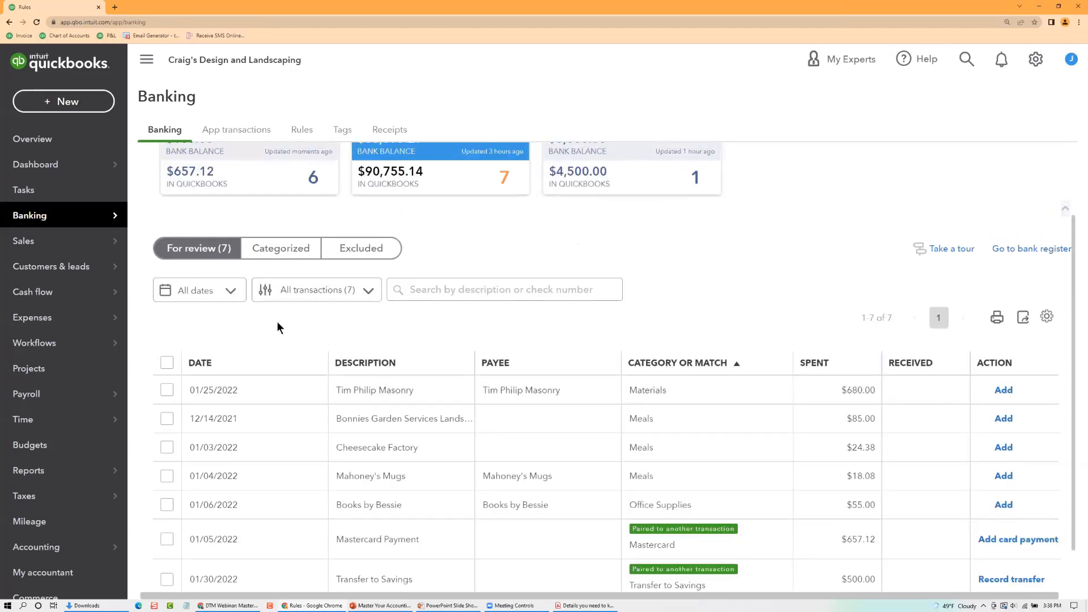
Step: Examine the categorized Chase Checking transactions and what each was added or matched to, and return to the transactions for review
{"action": "left_click", "coordinate": [278, 253]}
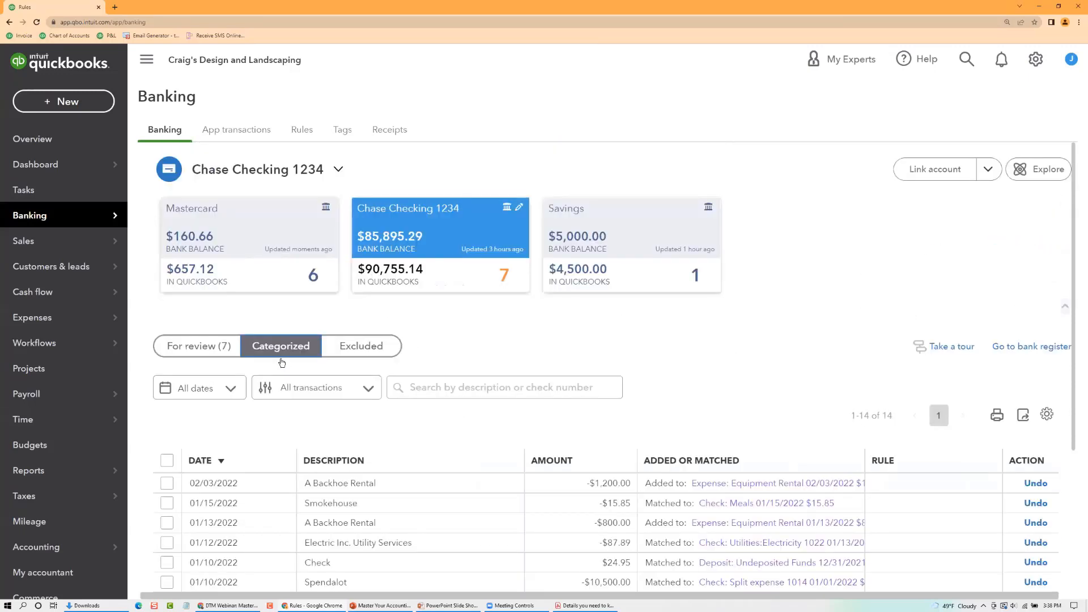
{"action": "scroll", "coordinate": [285, 359], "scroll_direction": "down", "scroll_amount": 3}
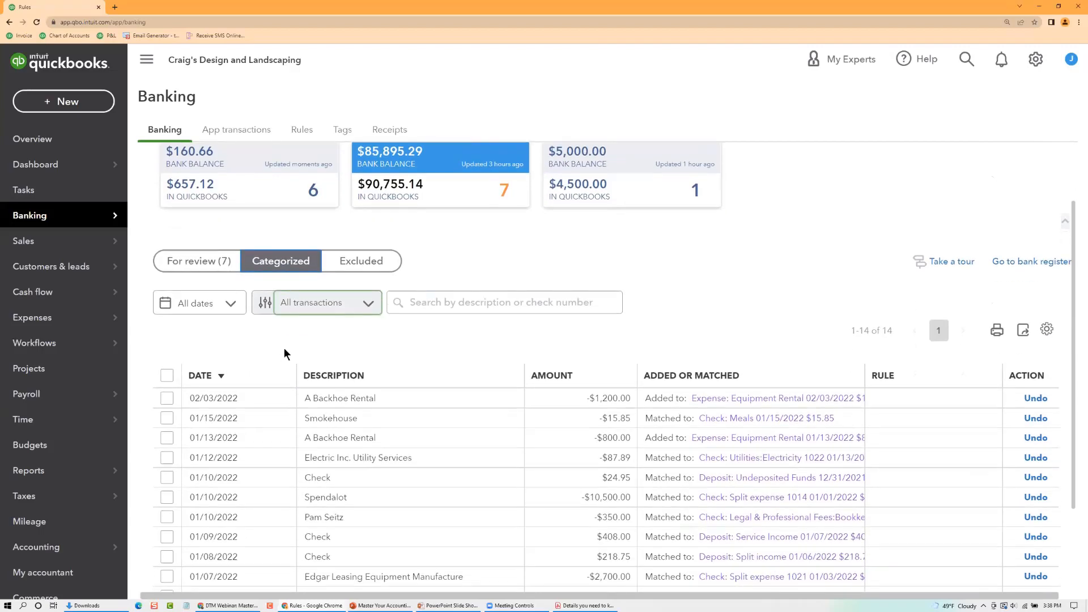
{"action": "scroll", "coordinate": [283, 309], "scroll_direction": "down", "scroll_amount": 2}
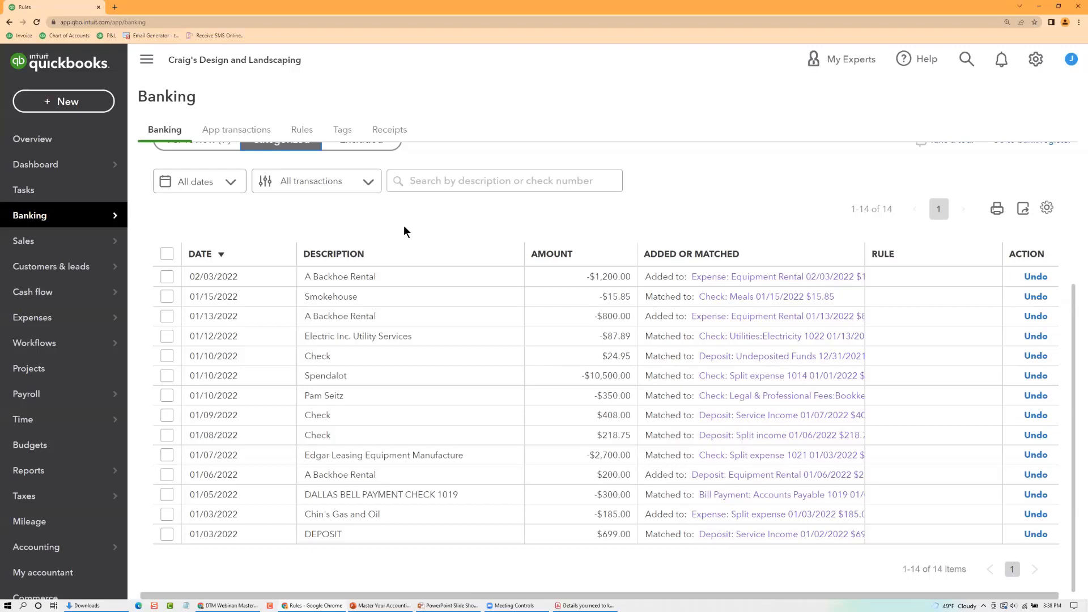
{"action": "scroll", "coordinate": [399, 228], "scroll_direction": "up", "scroll_amount": 1}
{"action": "left_click", "coordinate": [197, 182]}
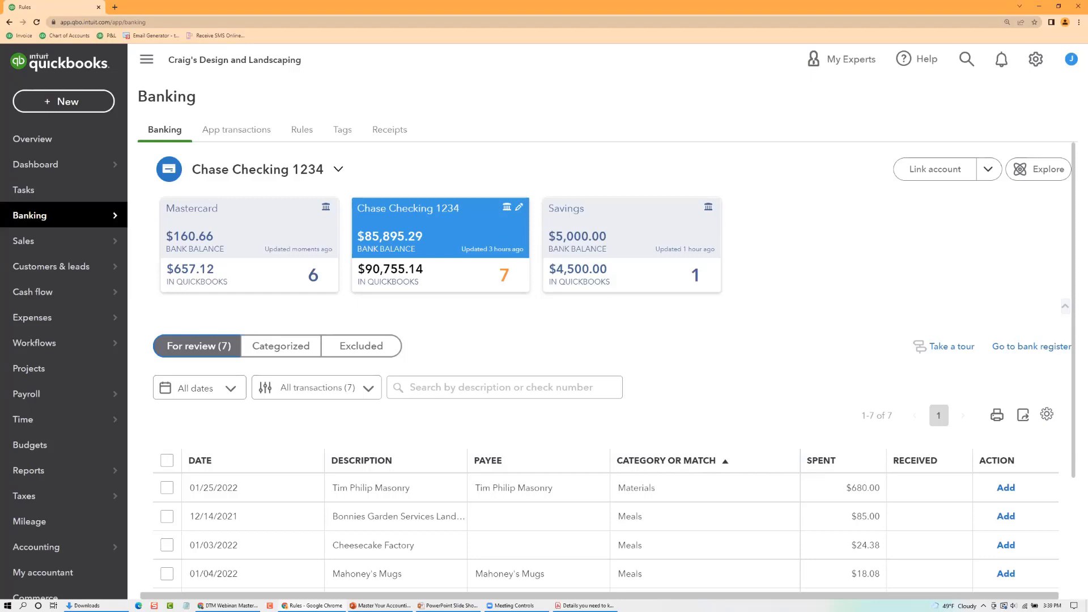
Step: Sort the transactions for review by date, oldest first, and exclude the 12/14/2021 Bonnies Garden Services transaction of $85.00
{"action": "scroll", "coordinate": [749, 171], "scroll_direction": "down", "scroll_amount": 3}
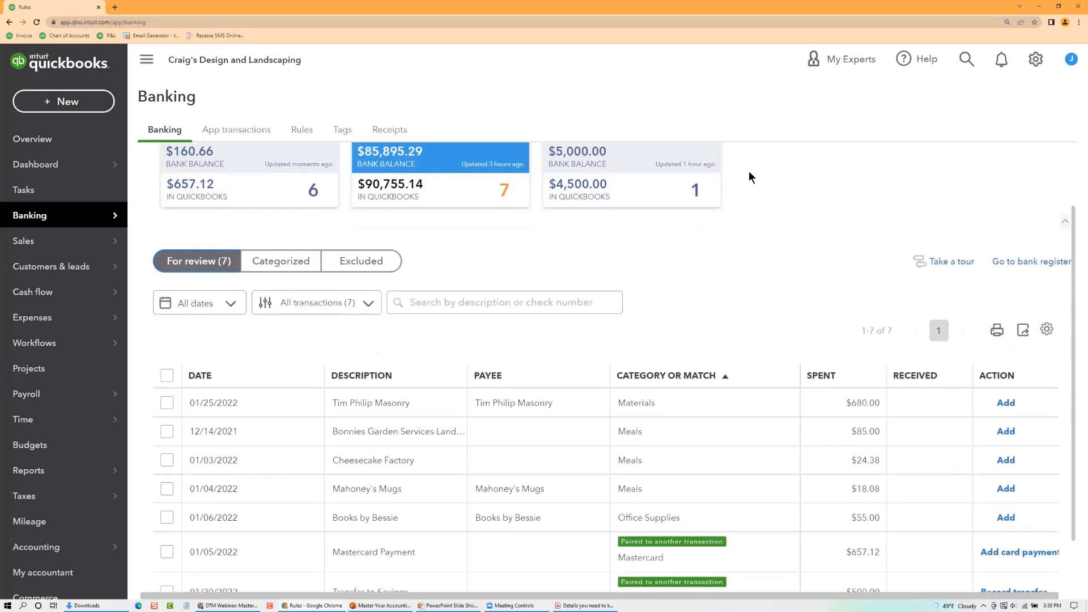
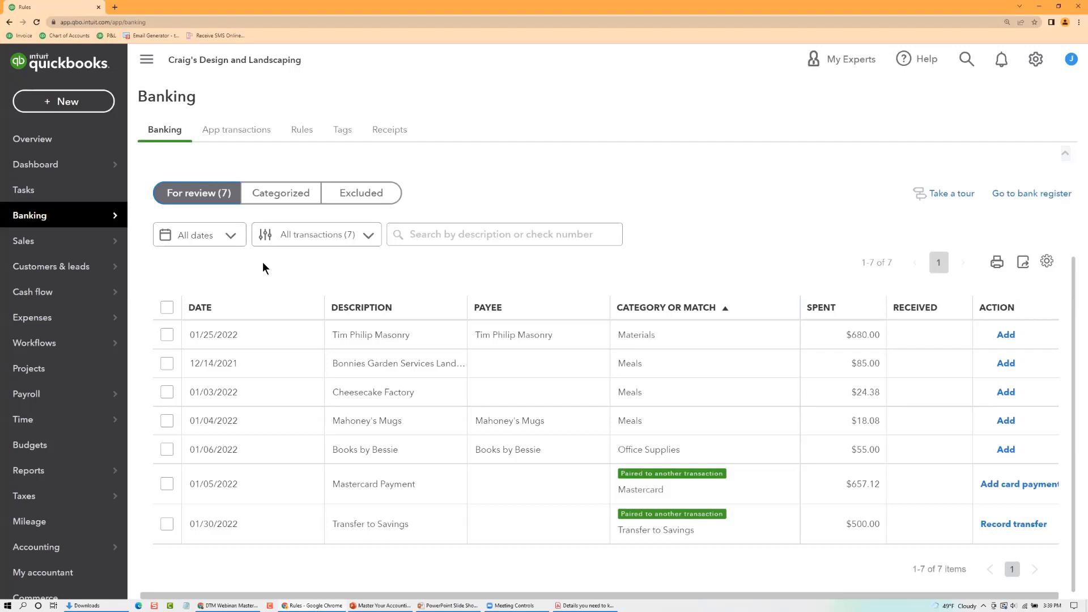
{"action": "left_click", "coordinate": [217, 307]}
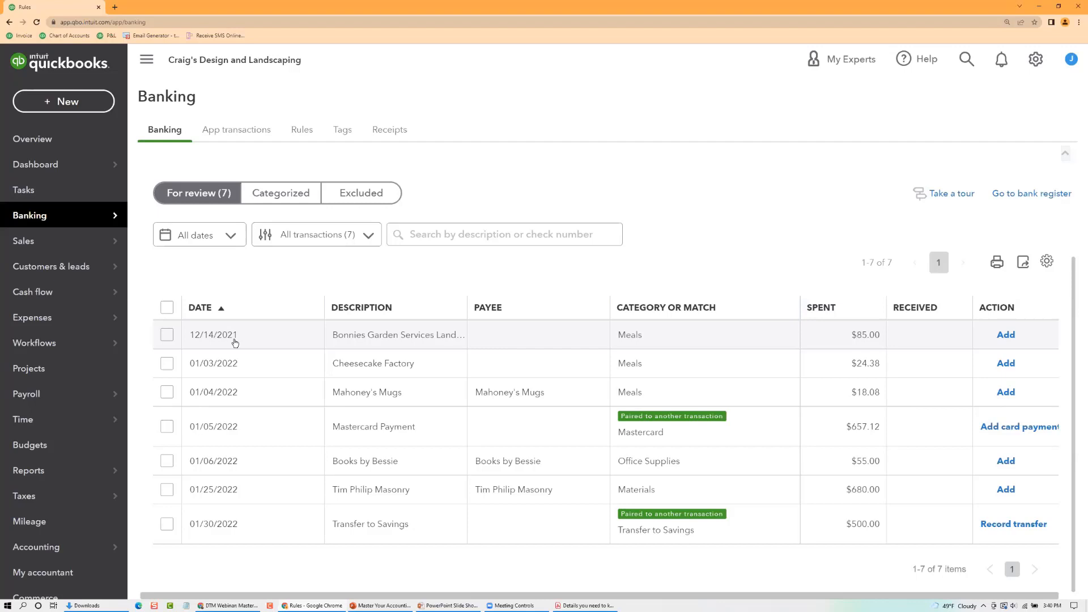
{"action": "left_click", "coordinate": [166, 335]}
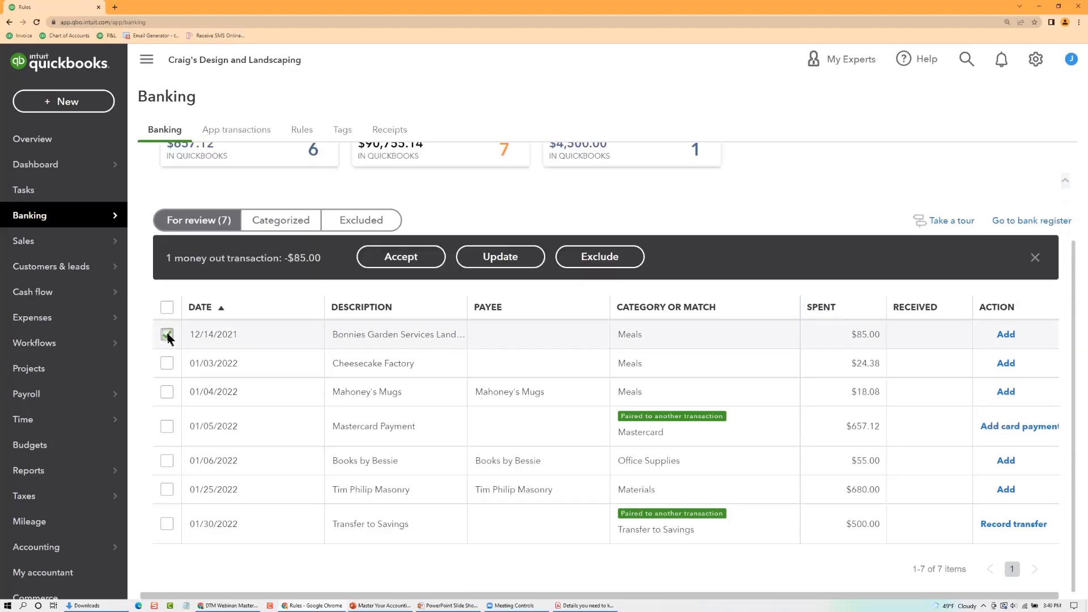
{"action": "left_click", "coordinate": [589, 262]}
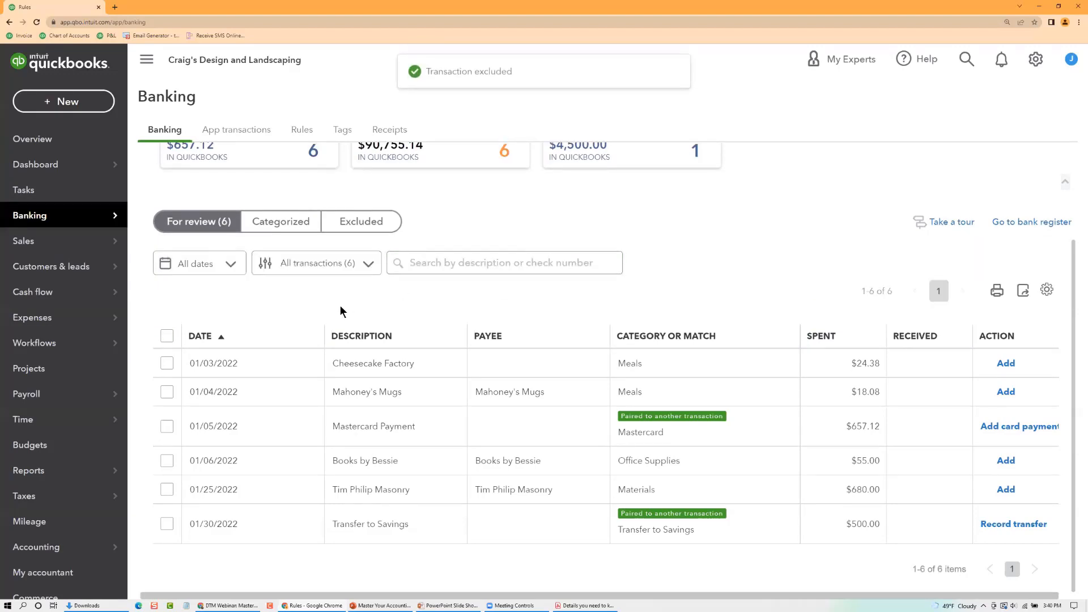
Step: Check the list of excluded transactions and return to the transactions for review
{"action": "left_click", "coordinate": [351, 227]}
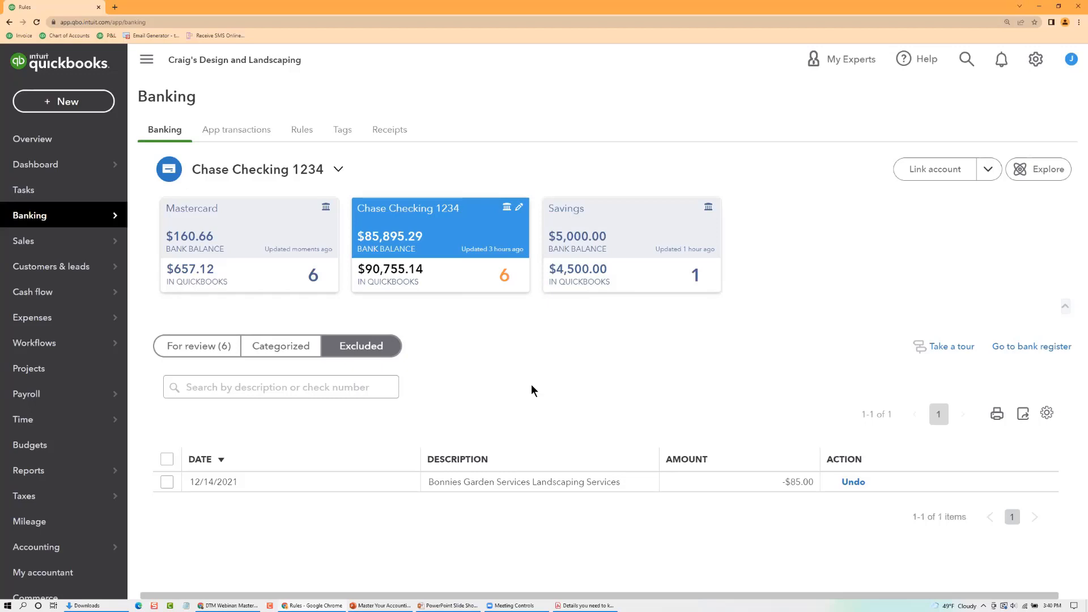
{"action": "left_click", "coordinate": [209, 353]}
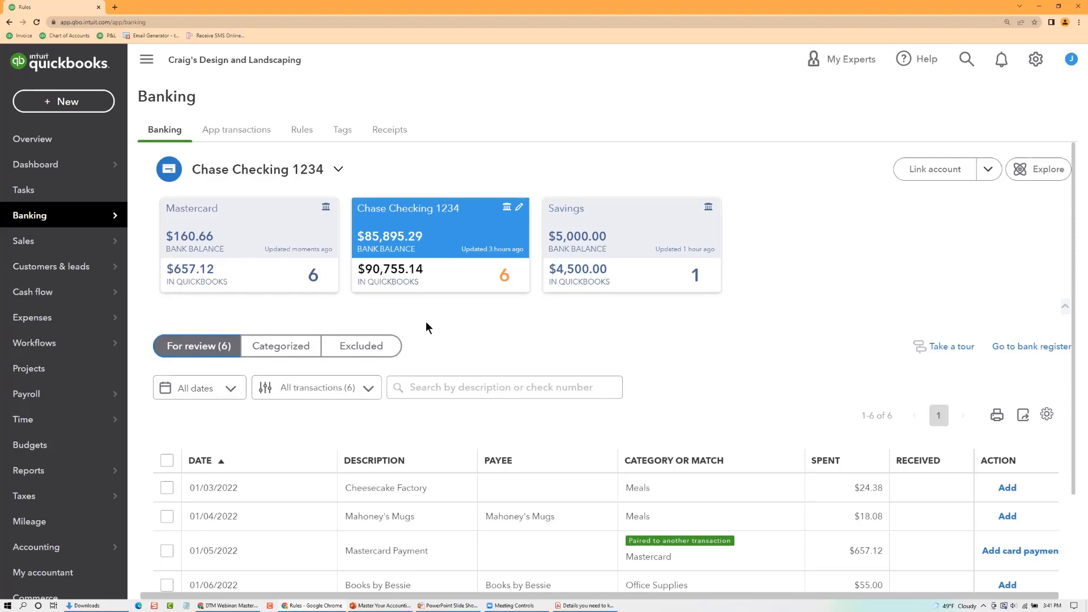
Step: Create a new vendor named Restaurants and assign it as payee of the 01/03/2022 Cheesecake Factory transaction in Chase Checking
{"action": "scroll", "coordinate": [426, 323], "scroll_direction": "down", "scroll_amount": 3}
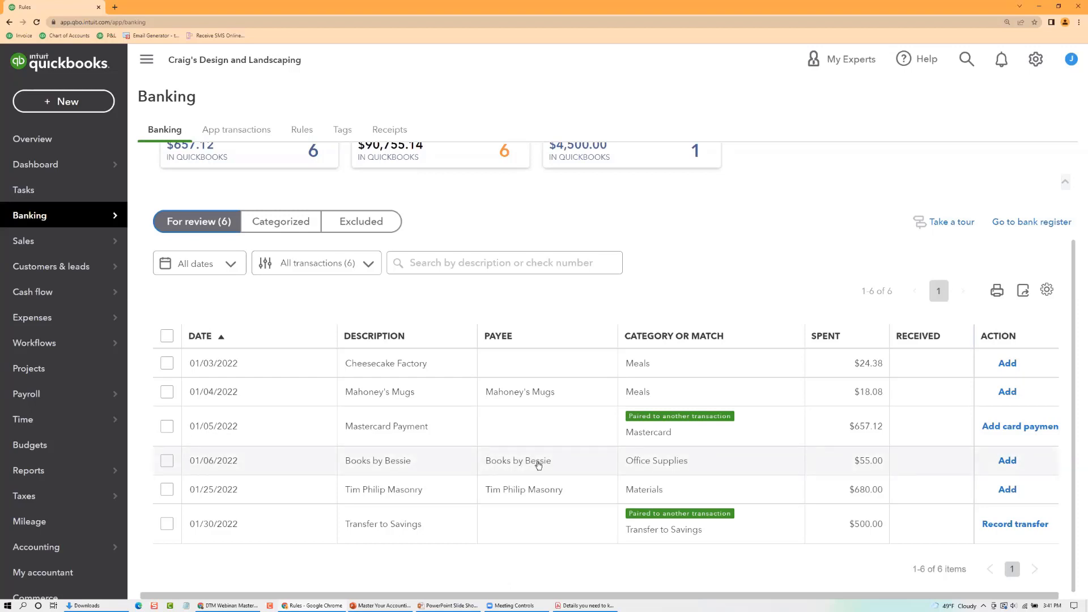
{"action": "left_click", "coordinate": [601, 370]}
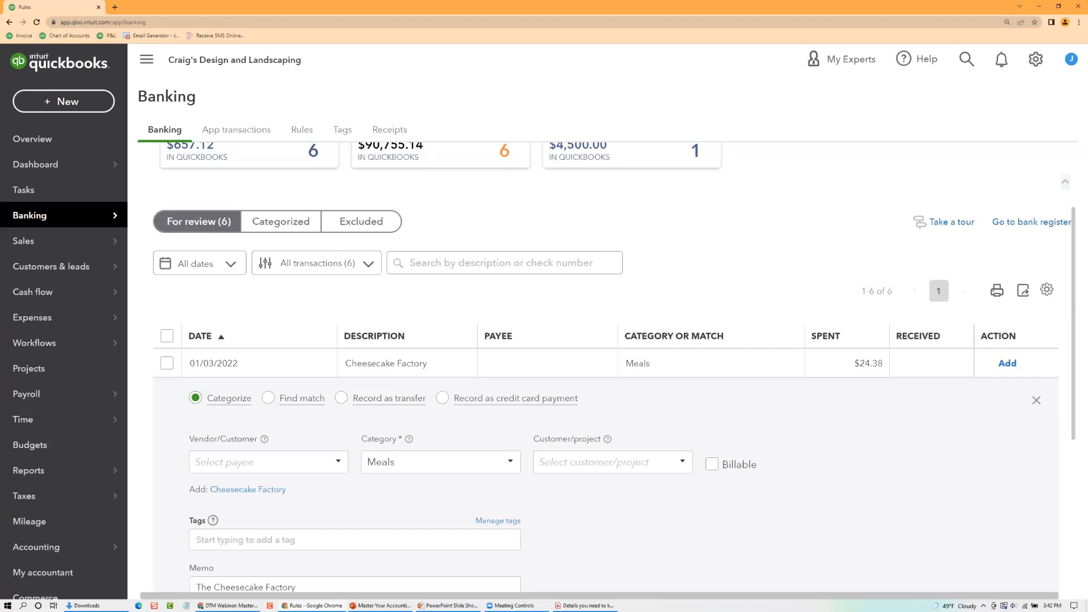
{"action": "scroll", "coordinate": [729, 303], "scroll_direction": "down", "scroll_amount": 3}
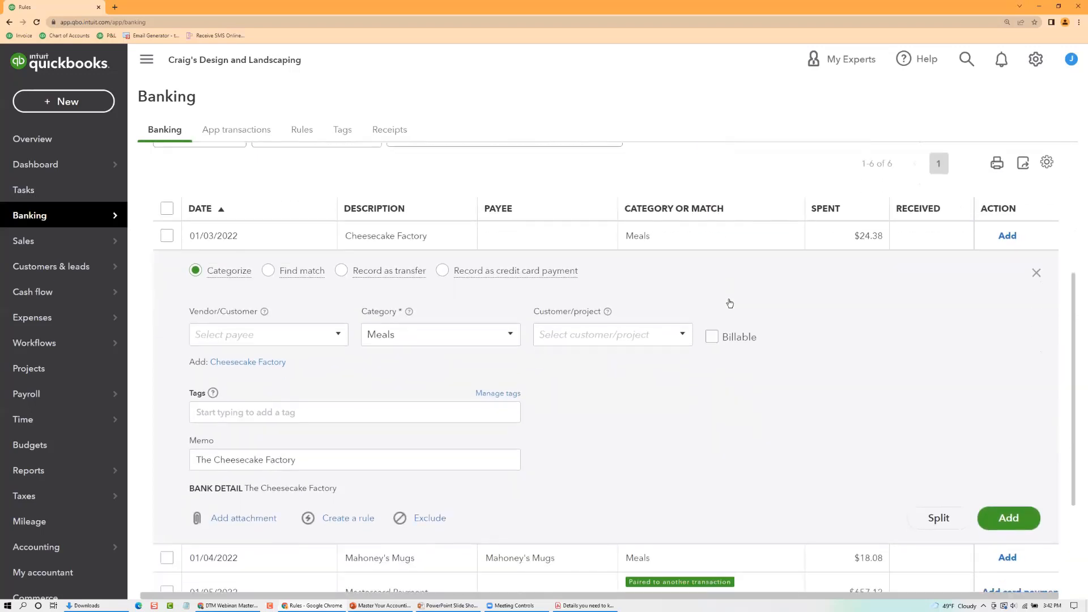
{"action": "scroll", "coordinate": [729, 303], "scroll_direction": "down", "scroll_amount": 1}
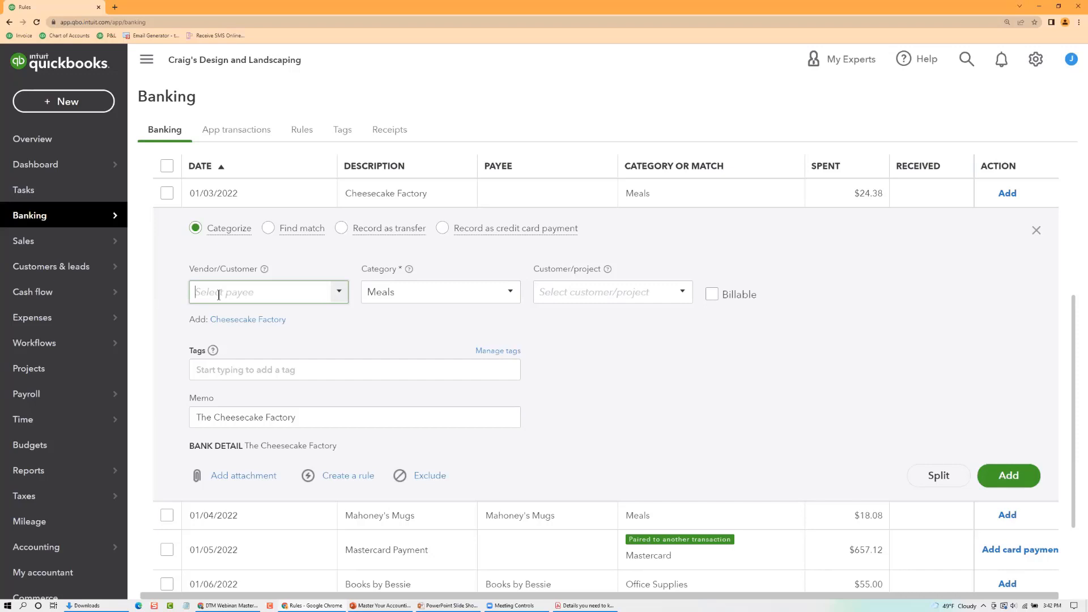
{"action": "type", "text": "Rest"}
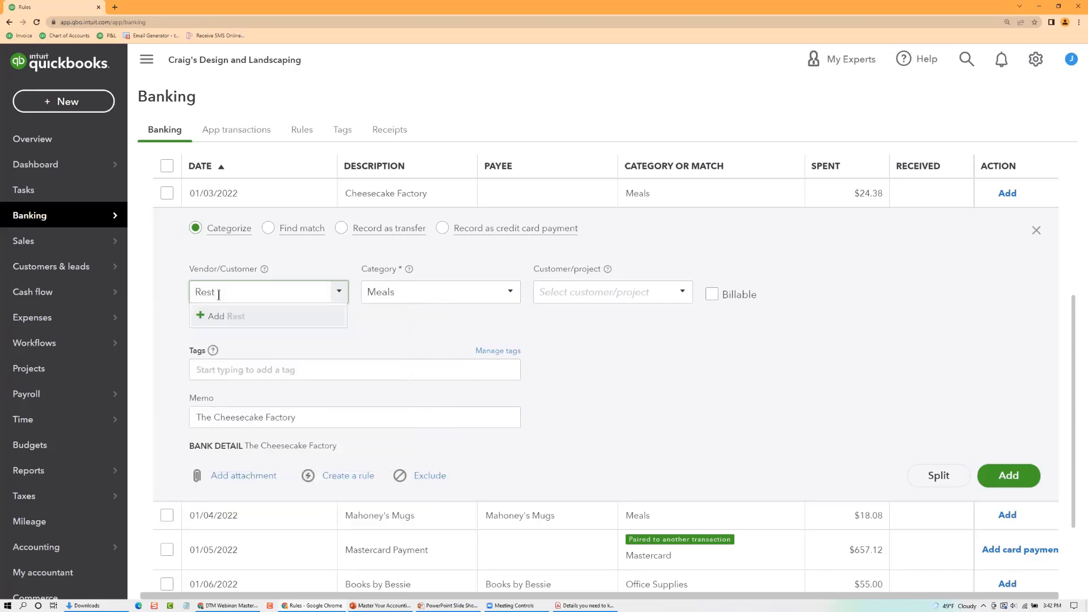
{"action": "type", "text": "aurants"}
{"action": "left_click", "coordinate": [224, 316]}
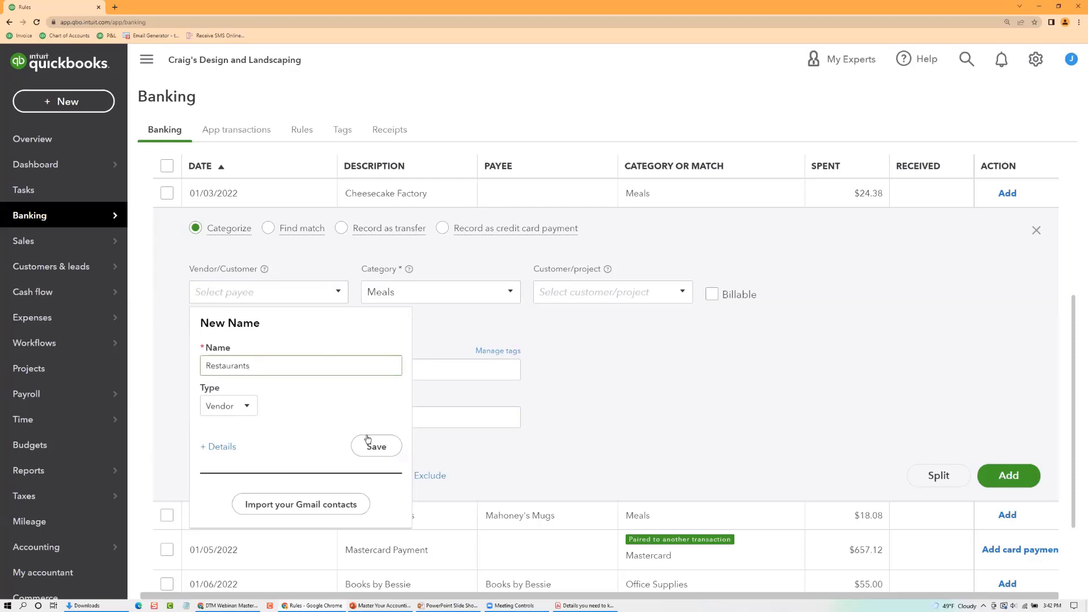
{"action": "left_click", "coordinate": [372, 447]}
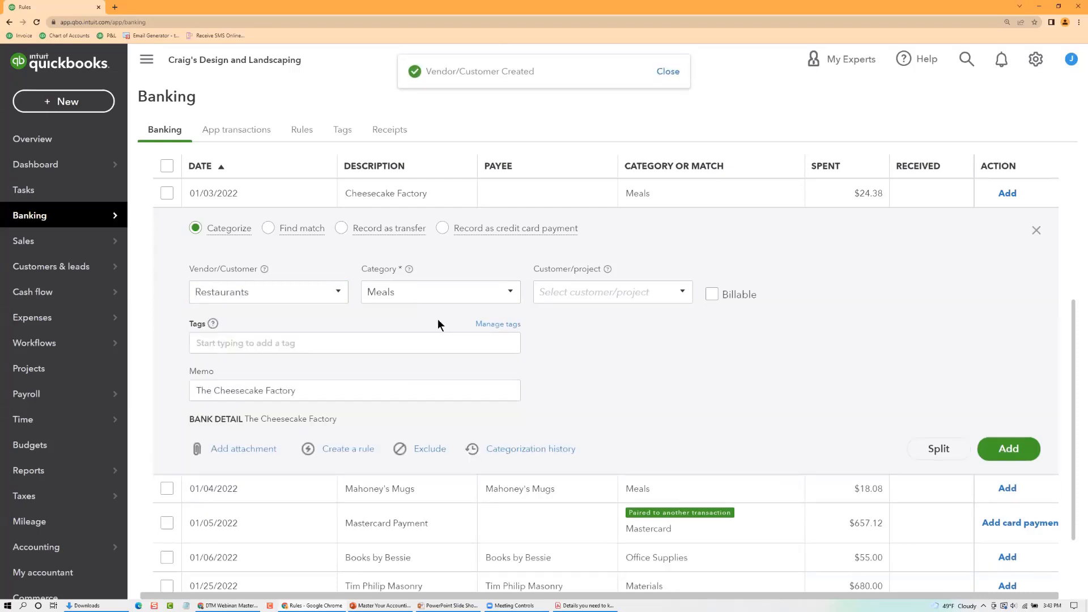
Step: Categorize the Cheesecake Factory transaction as Owner's Equity:Owner's Draw and add it to the books
{"action": "left_click", "coordinate": [422, 301]}
{"action": "key", "text": "BackSpace"}
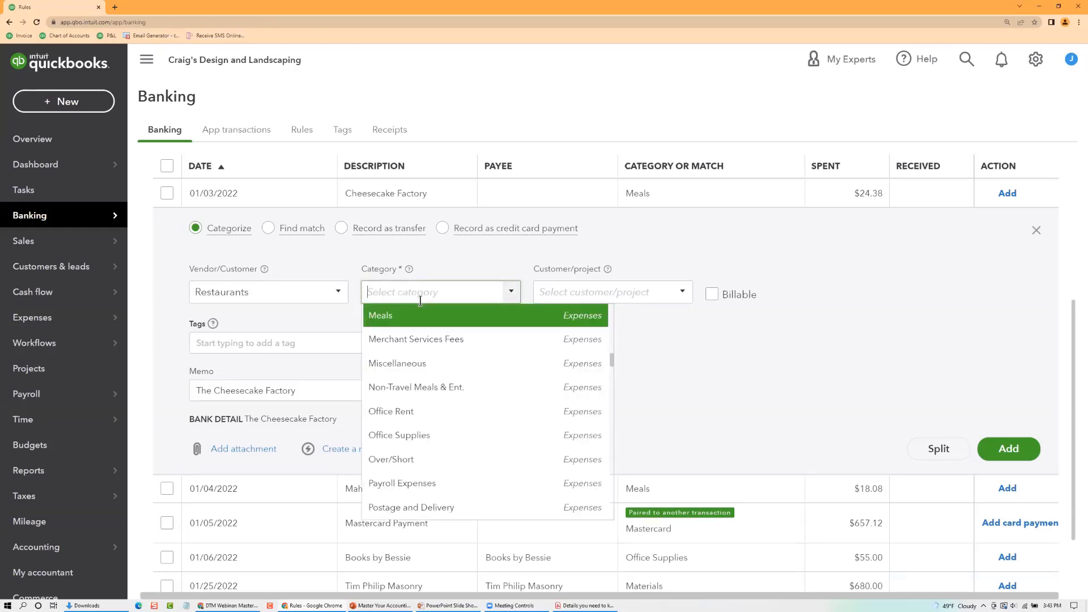
{"action": "type", "text": "own"}
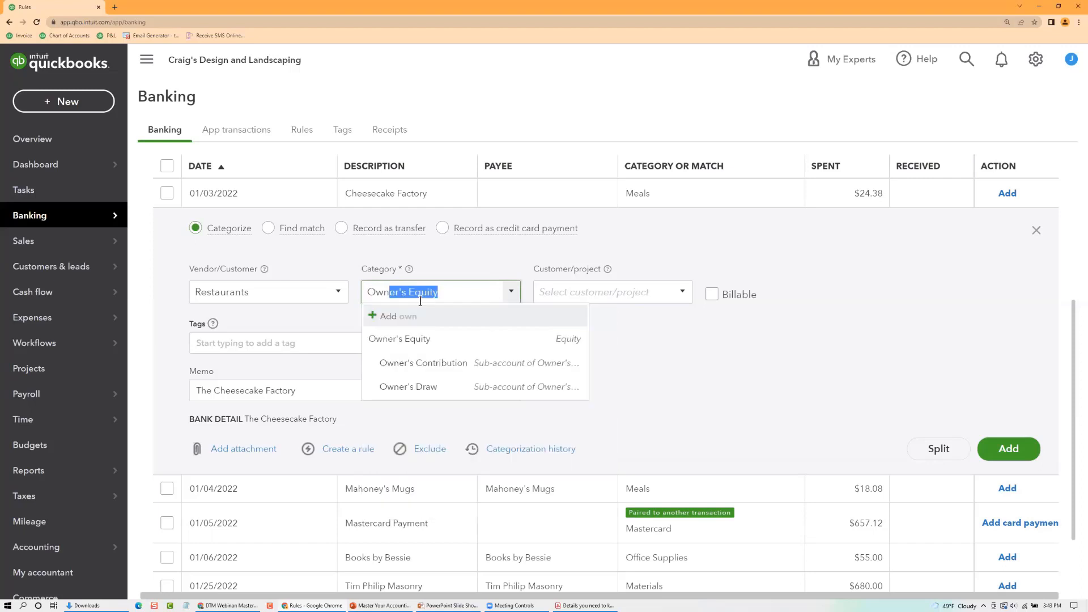
{"action": "left_click", "coordinate": [447, 385]}
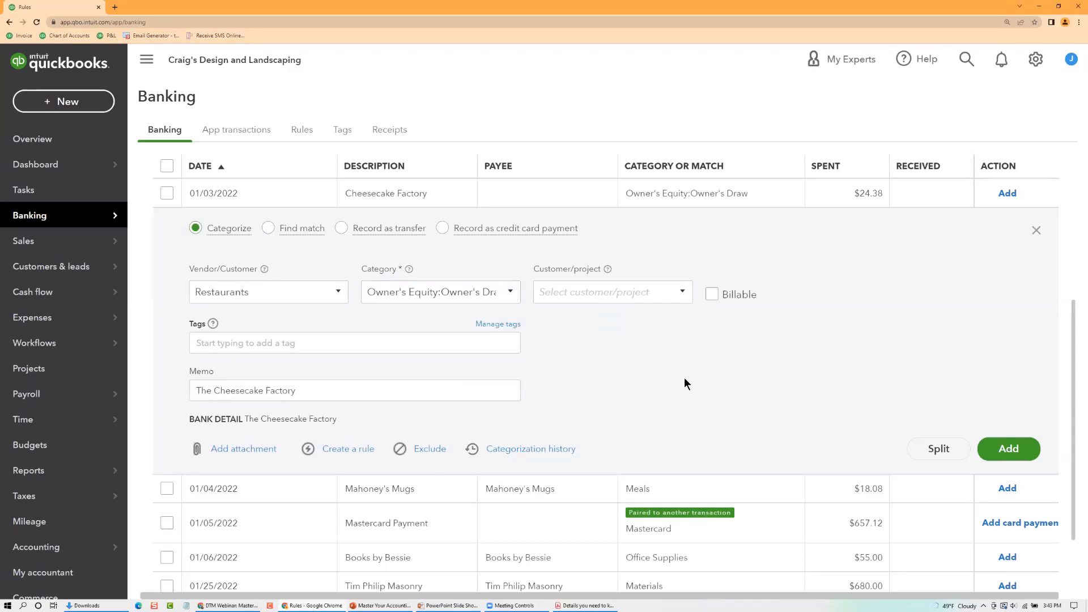
{"action": "left_click", "coordinate": [995, 446]}
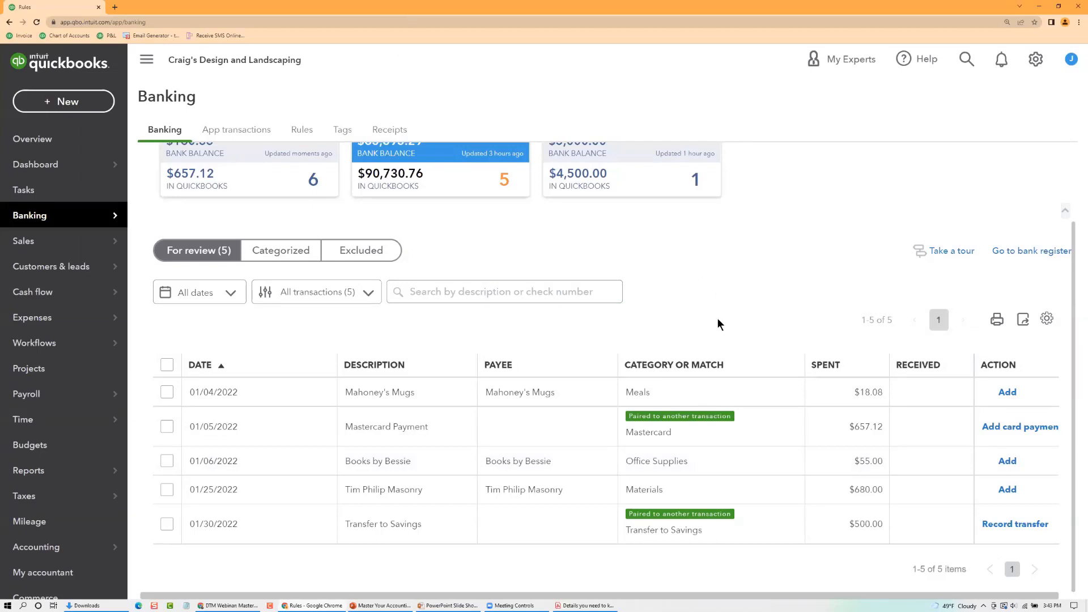
Step: Change the category of the 01/04/2022 Mahoney's Mugs transaction to Office Supplies and add it
{"action": "left_click", "coordinate": [715, 388]}
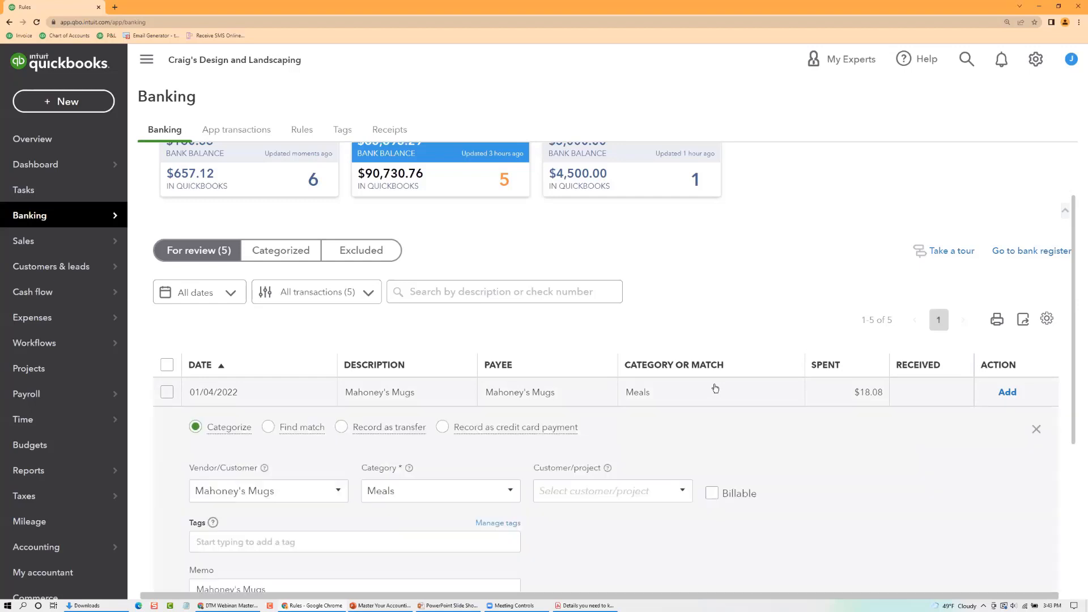
{"action": "scroll", "coordinate": [712, 386], "scroll_direction": "down", "scroll_amount": 2}
{"action": "left_click", "coordinate": [416, 409]}
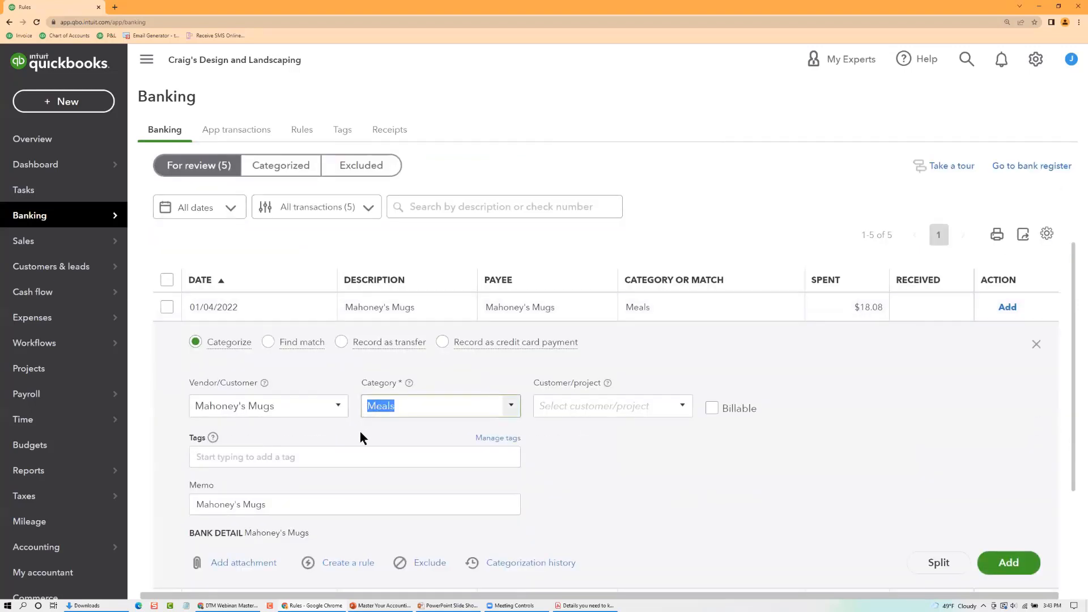
{"action": "type", "text": "Office Supplie"}
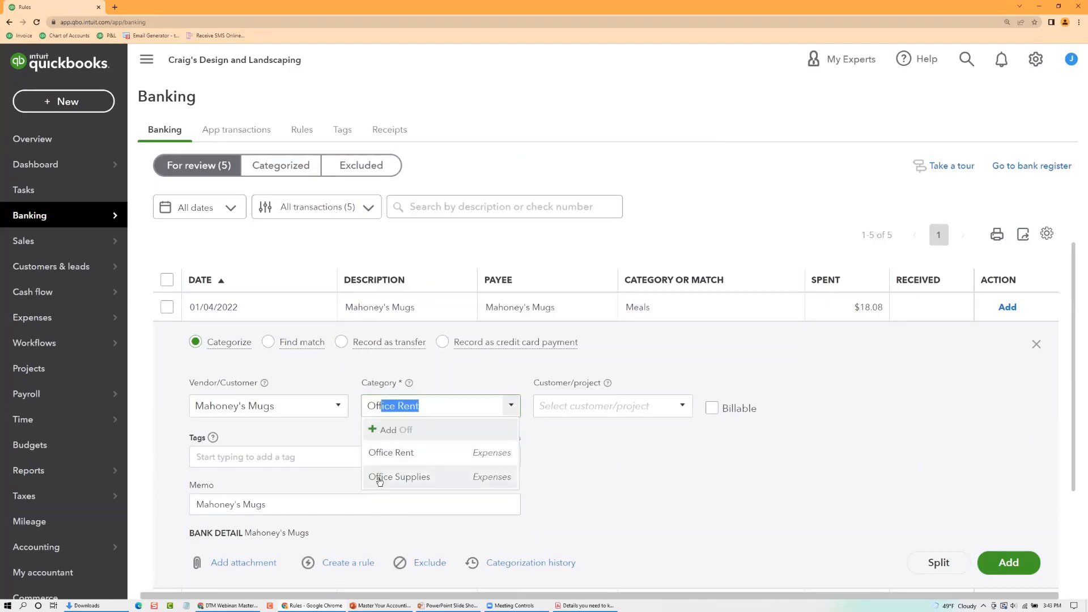
{"action": "left_click", "coordinate": [379, 479]}
{"action": "left_click", "coordinate": [1014, 562]}
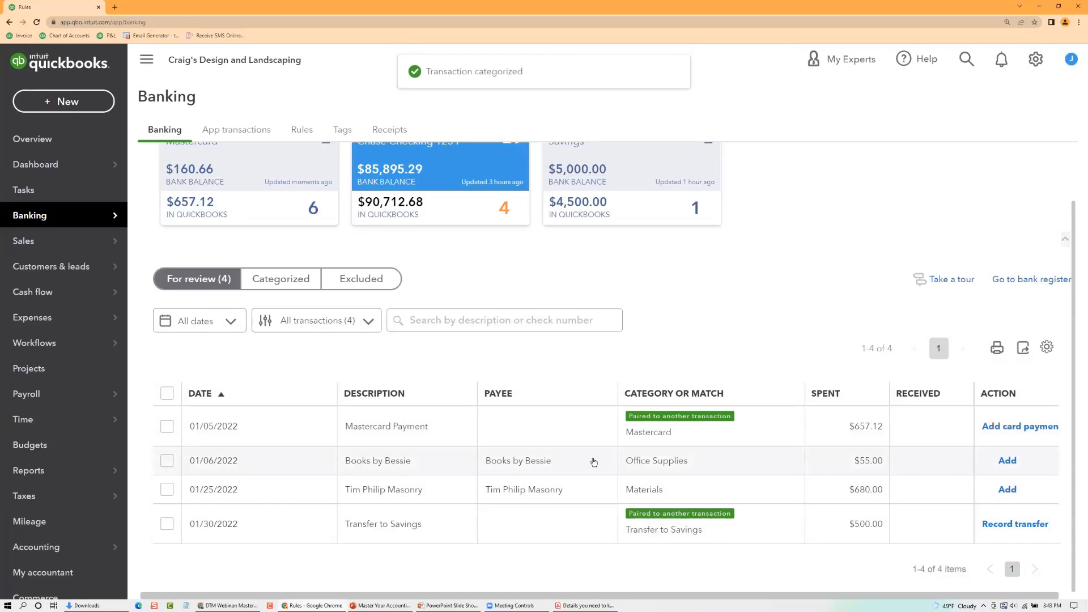
Step: Recategorize the 01/06/2022 Books by Bessie transaction as Legal & Professional Fees:Bookkeeping and add it
{"action": "left_click", "coordinate": [593, 463]}
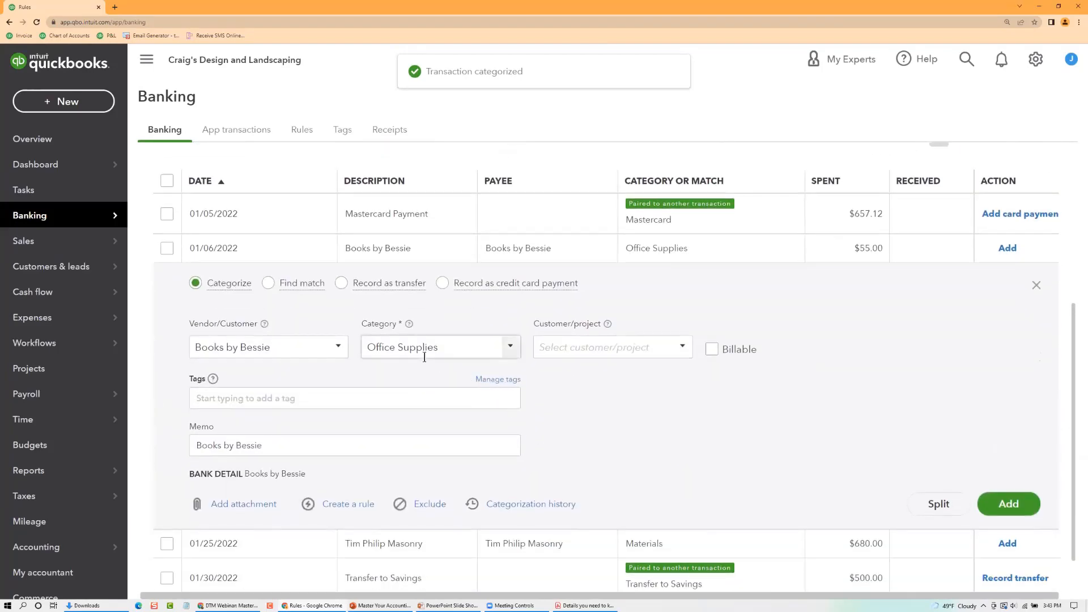
{"action": "left_click_drag", "start_coordinate": [434, 348], "coordinate": [350, 355]}
{"action": "key", "text": "Delete"}
{"action": "key", "text": "Delete"}
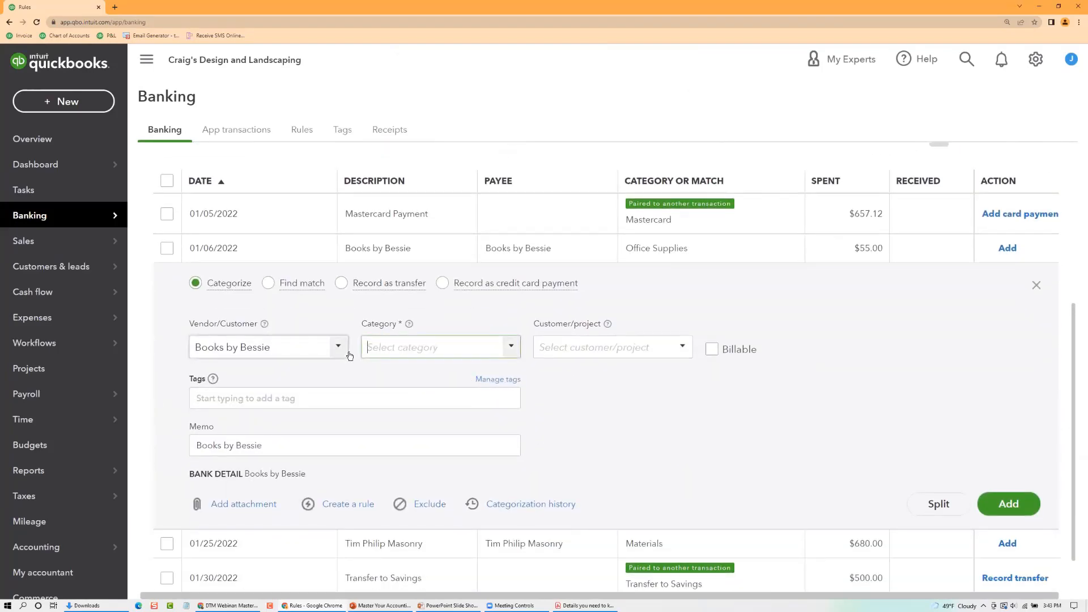
{"action": "type", "text": "Book"}
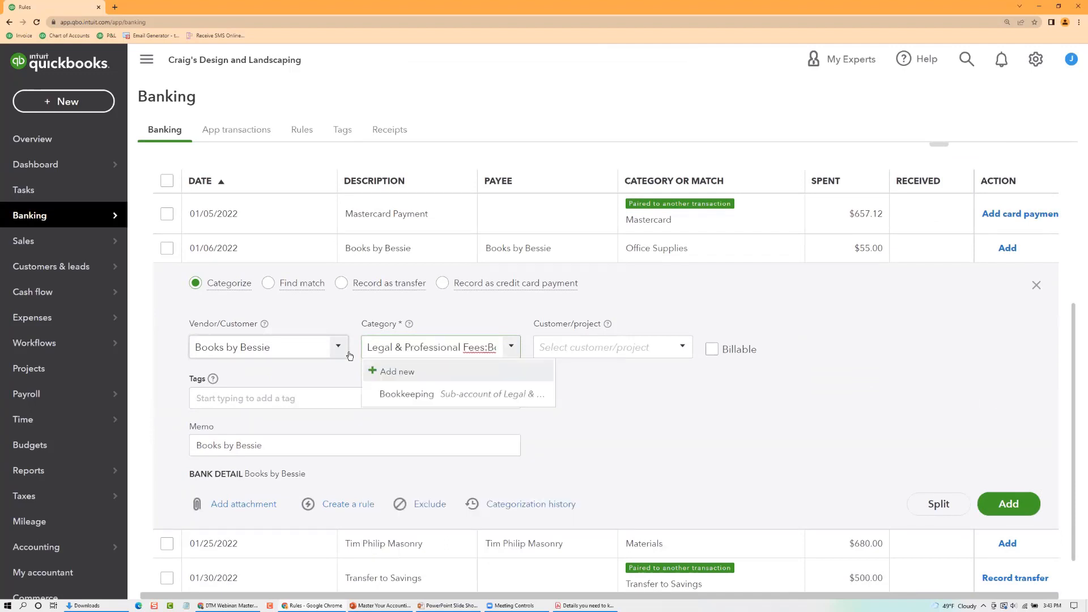
{"action": "left_click", "coordinate": [391, 396]}
{"action": "left_click", "coordinate": [624, 415]}
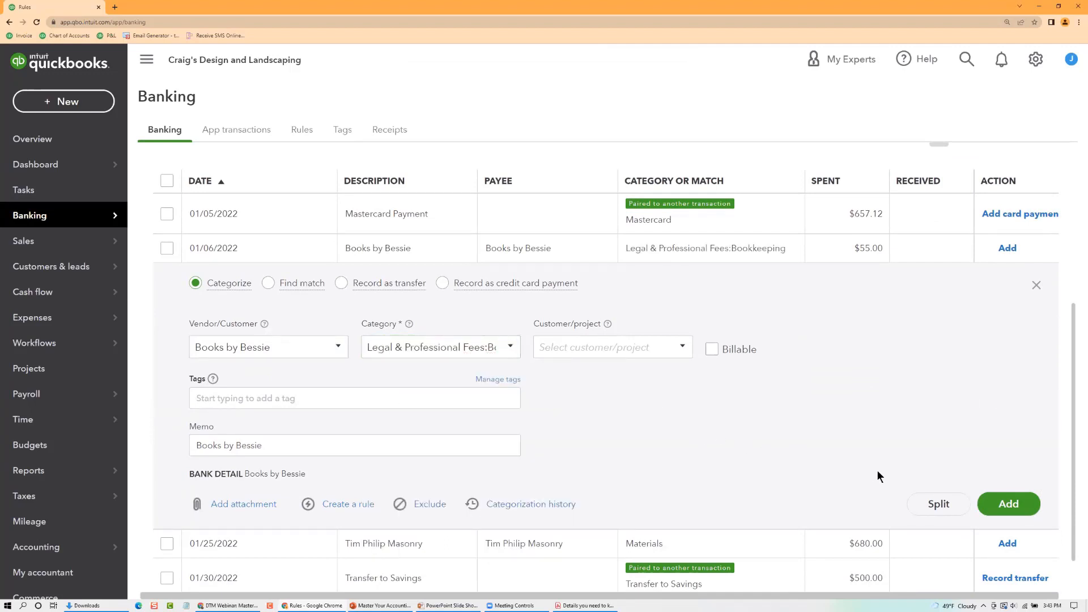
{"action": "left_click", "coordinate": [996, 503]}
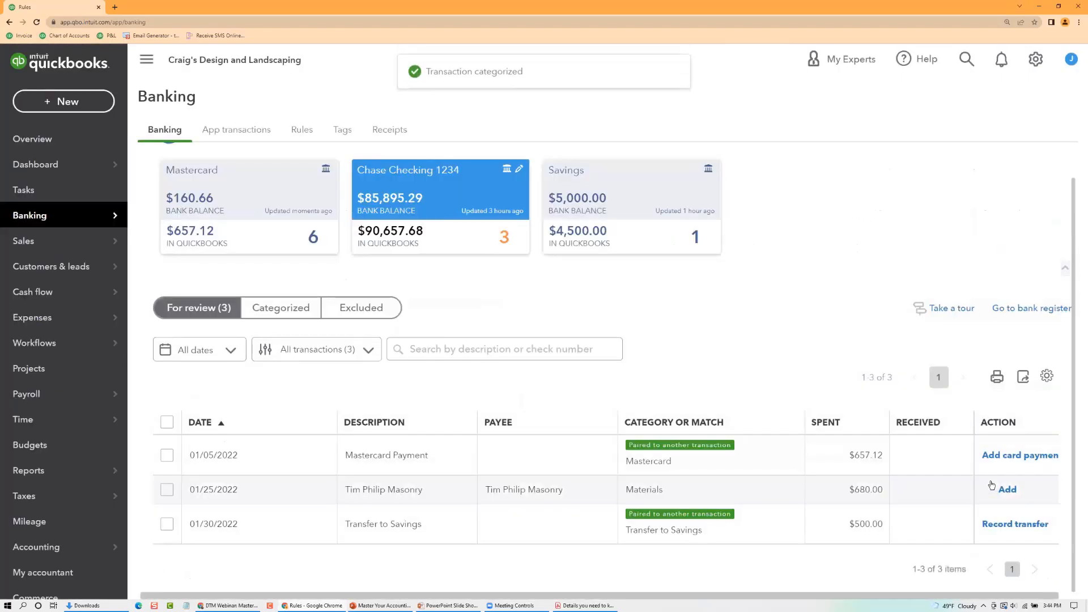
Step: Review the details of the 01/25/2022 Tim Philip Masonry transaction and add it under the Materials category
{"action": "left_click", "coordinate": [651, 491]}
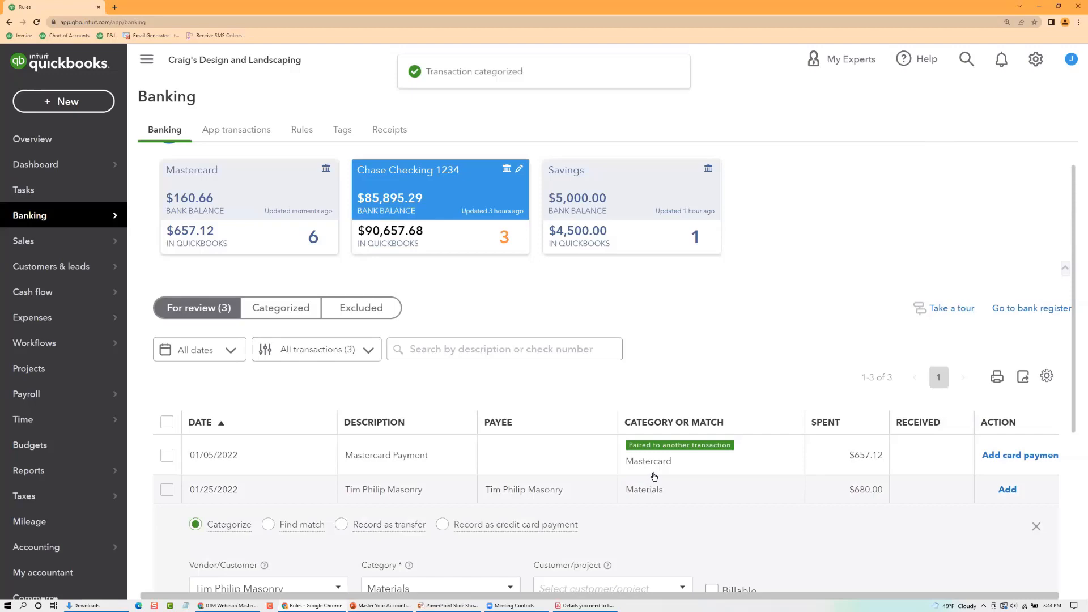
{"action": "scroll", "coordinate": [654, 475], "scroll_direction": "down", "scroll_amount": 4}
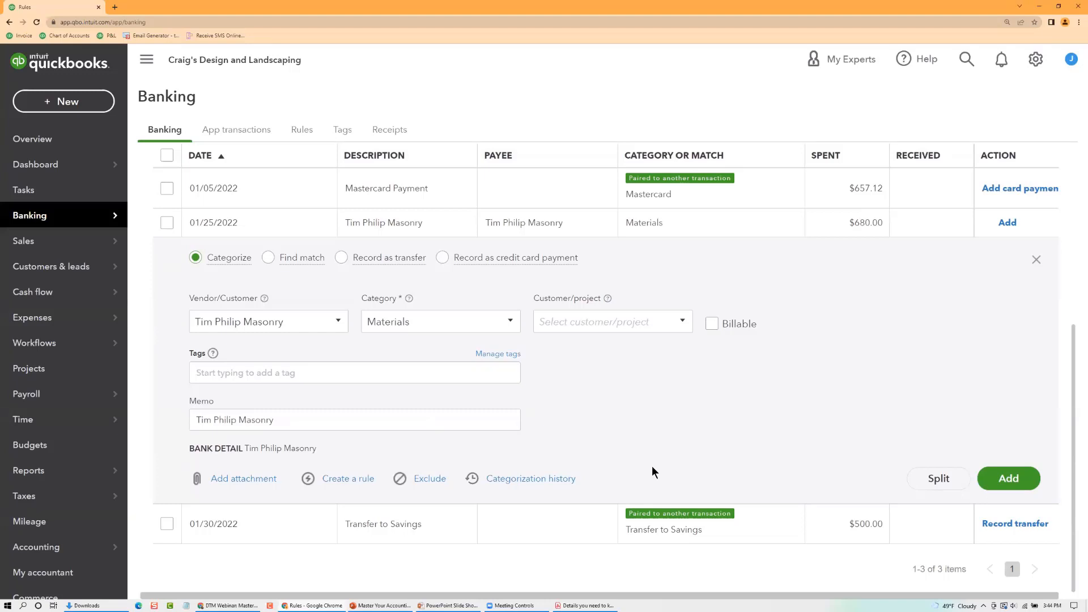
{"action": "left_click", "coordinate": [1003, 479]}
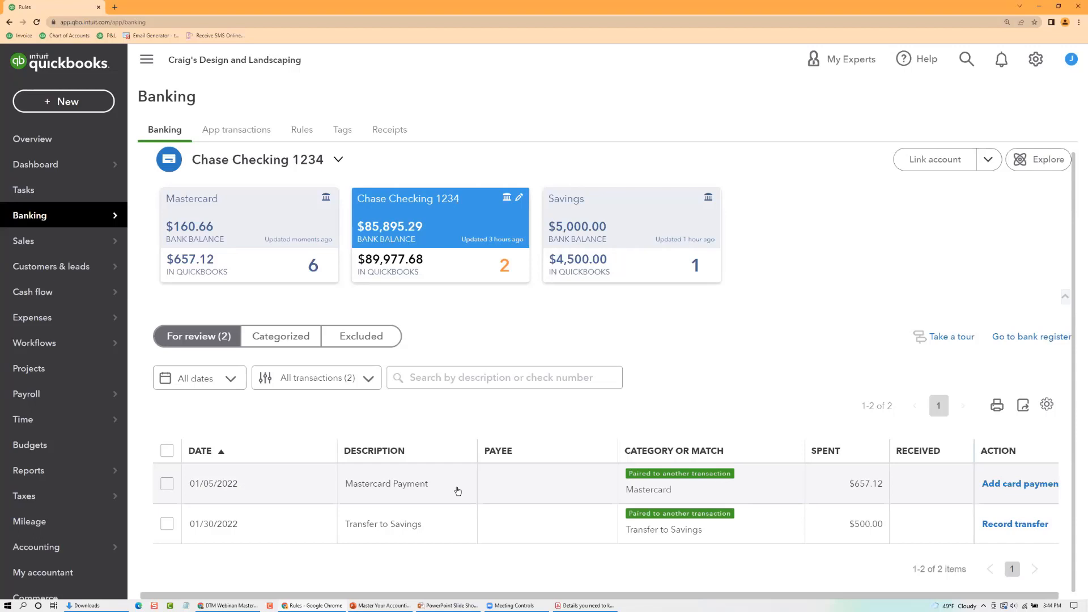
Step: Switch to the Mastercard account and add the 01/10/2022 Hicks Hardware transaction under the Materials category
{"action": "left_click", "coordinate": [254, 267]}
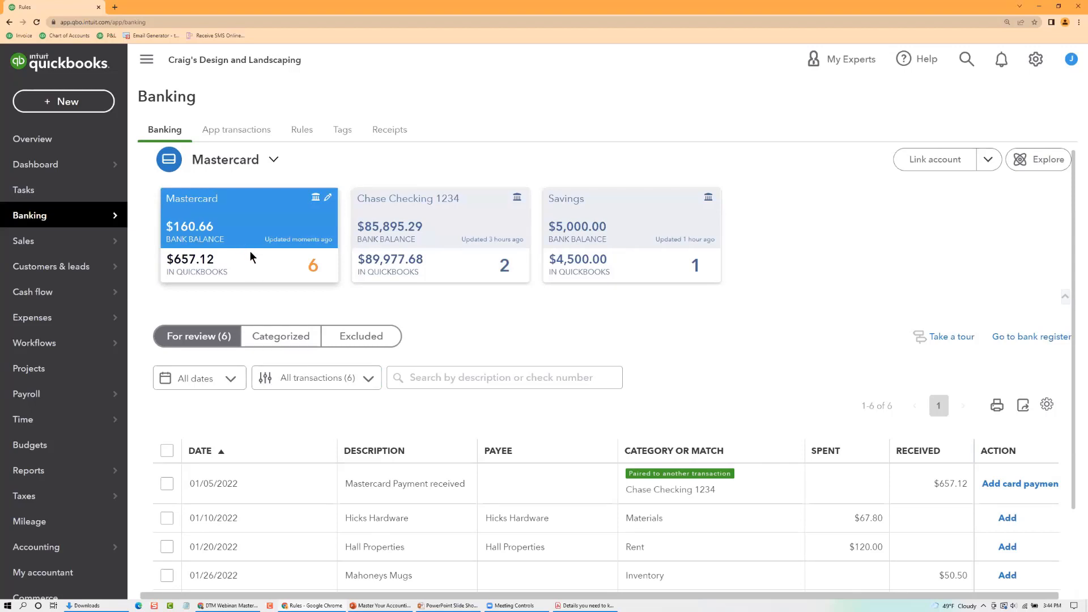
{"action": "scroll", "coordinate": [250, 250], "scroll_direction": "down", "scroll_amount": 3}
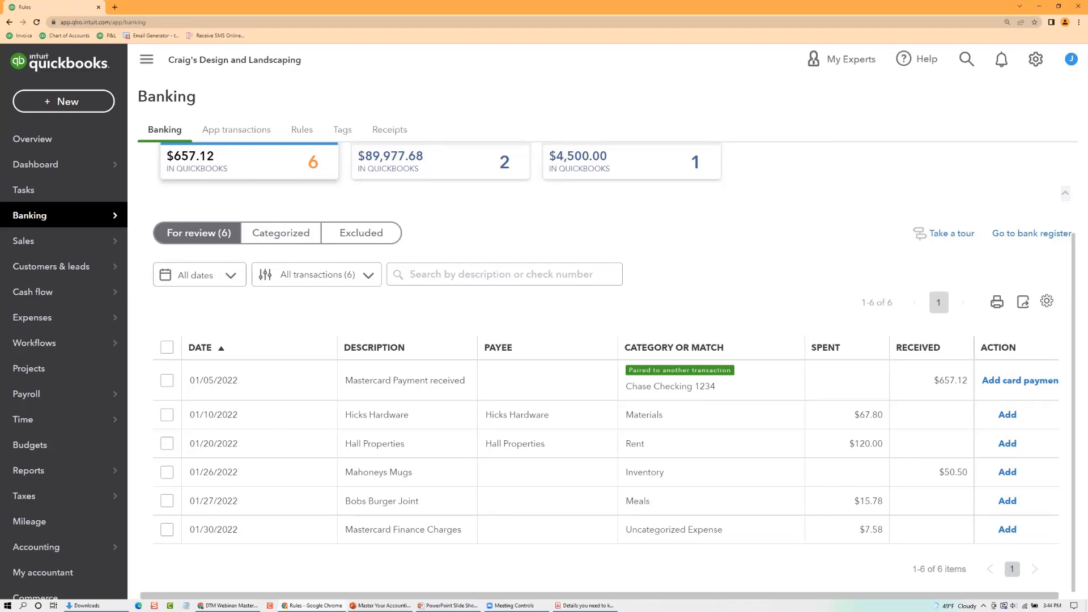
{"action": "left_click", "coordinate": [634, 417]}
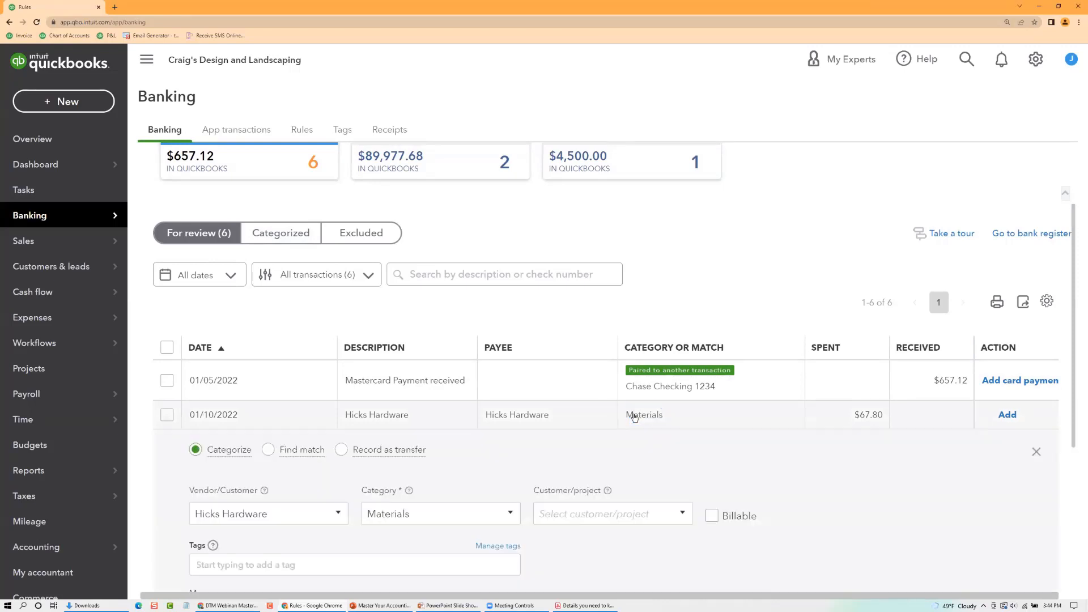
{"action": "scroll", "coordinate": [445, 422], "scroll_direction": "down", "scroll_amount": 3}
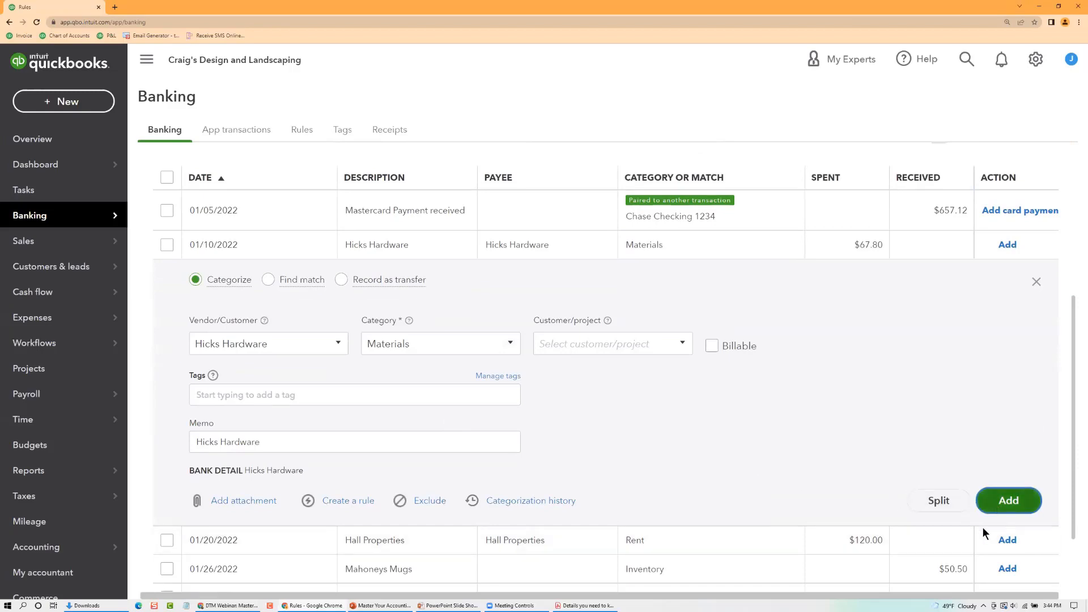
{"action": "left_click", "coordinate": [1005, 508]}
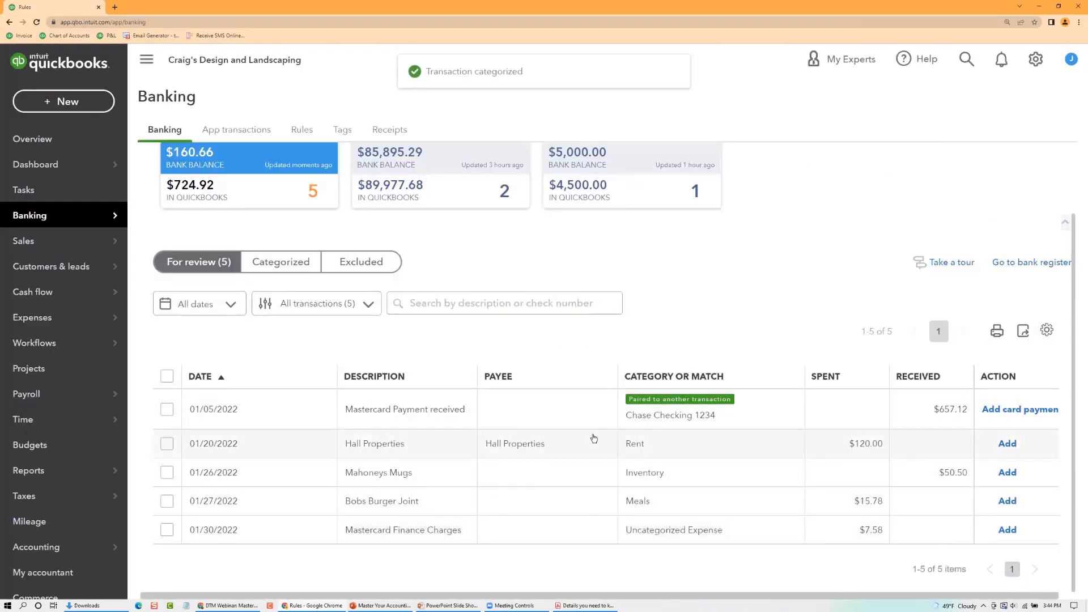
Step: Review the 01/20/2022 Hall Properties transaction and add it under the Rent category
{"action": "left_click", "coordinate": [593, 443]}
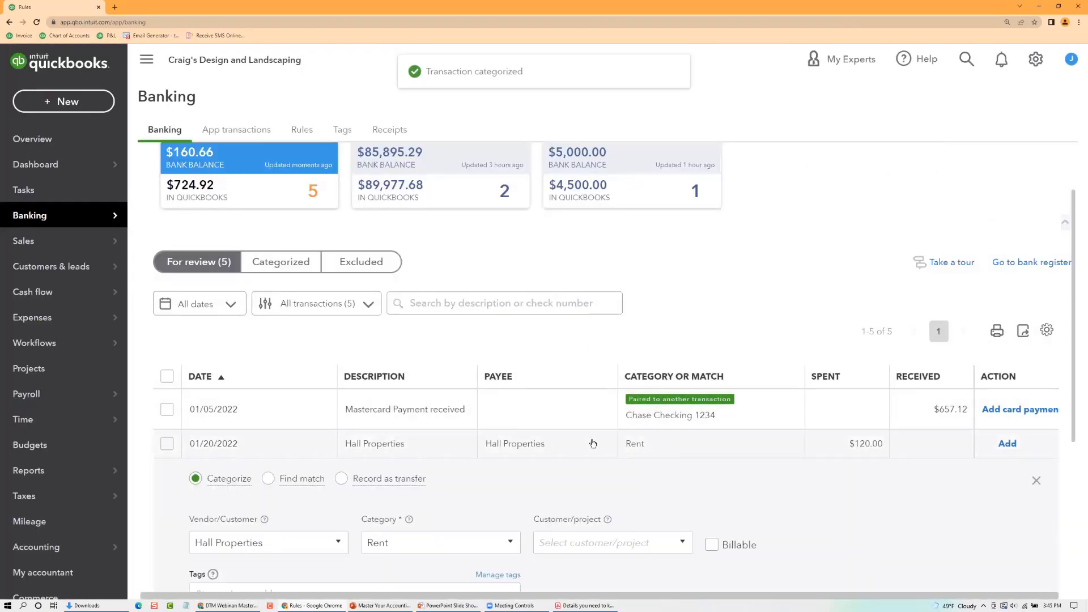
{"action": "scroll", "coordinate": [592, 440], "scroll_direction": "down", "scroll_amount": 1}
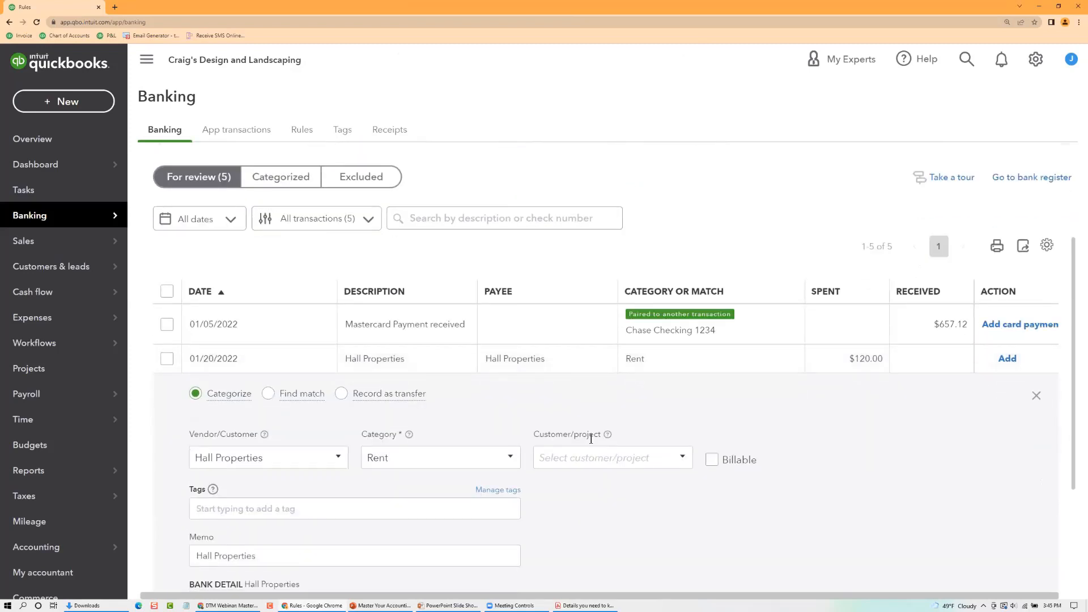
{"action": "scroll", "coordinate": [838, 430], "scroll_direction": "down", "scroll_amount": 1}
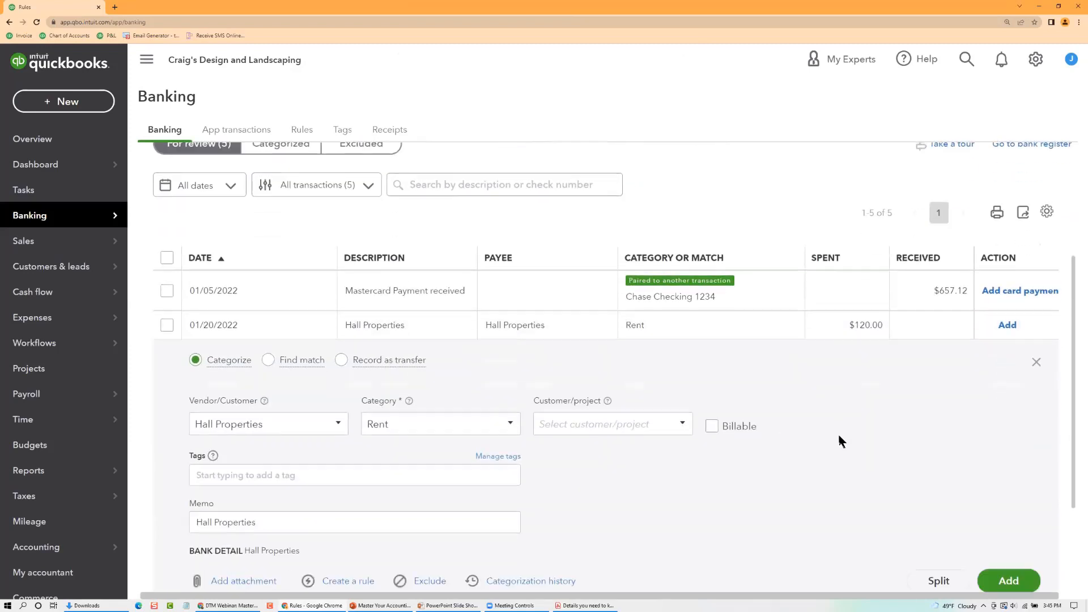
{"action": "scroll", "coordinate": [841, 442], "scroll_direction": "down", "scroll_amount": 1}
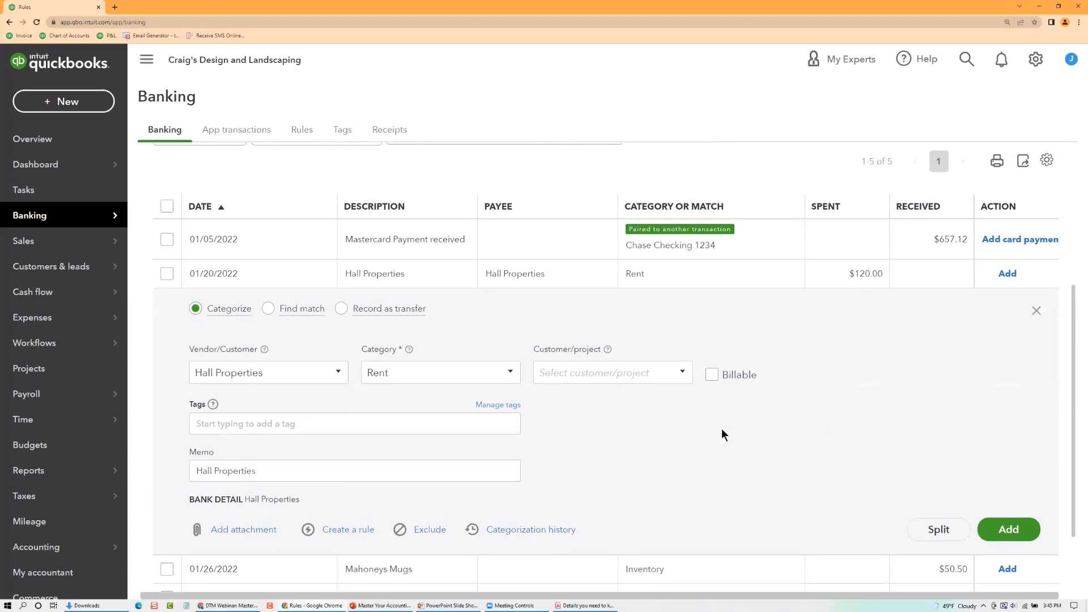
{"action": "left_click", "coordinate": [1003, 530]}
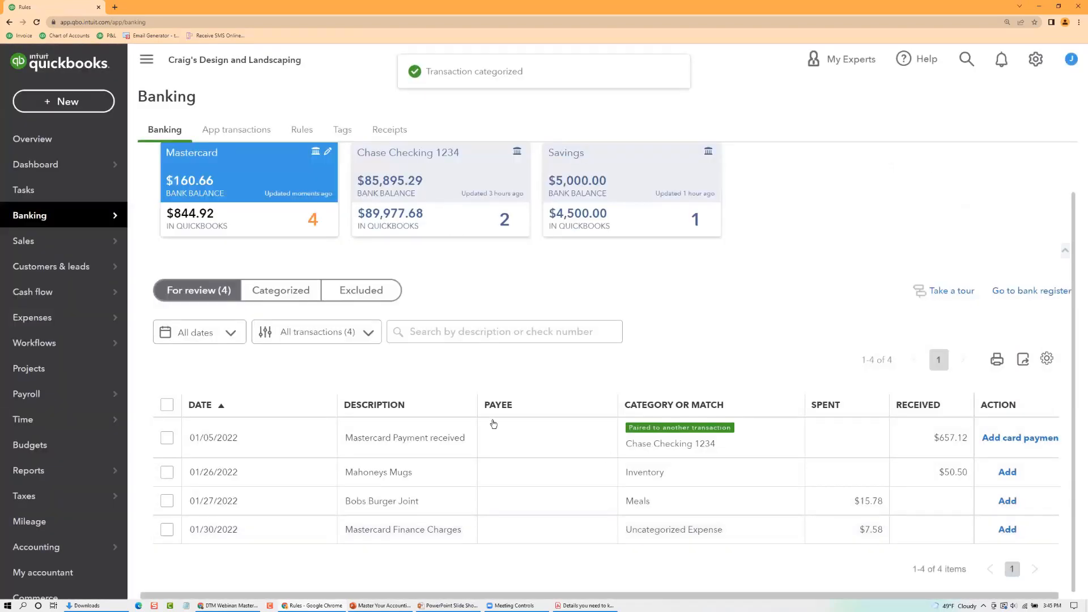
Step: Assign the 01/26/2022 Mahoneys Mugs transaction to vendor Mahoney's Mugs and category Office Supplies, and add it
{"action": "left_click", "coordinate": [481, 468]}
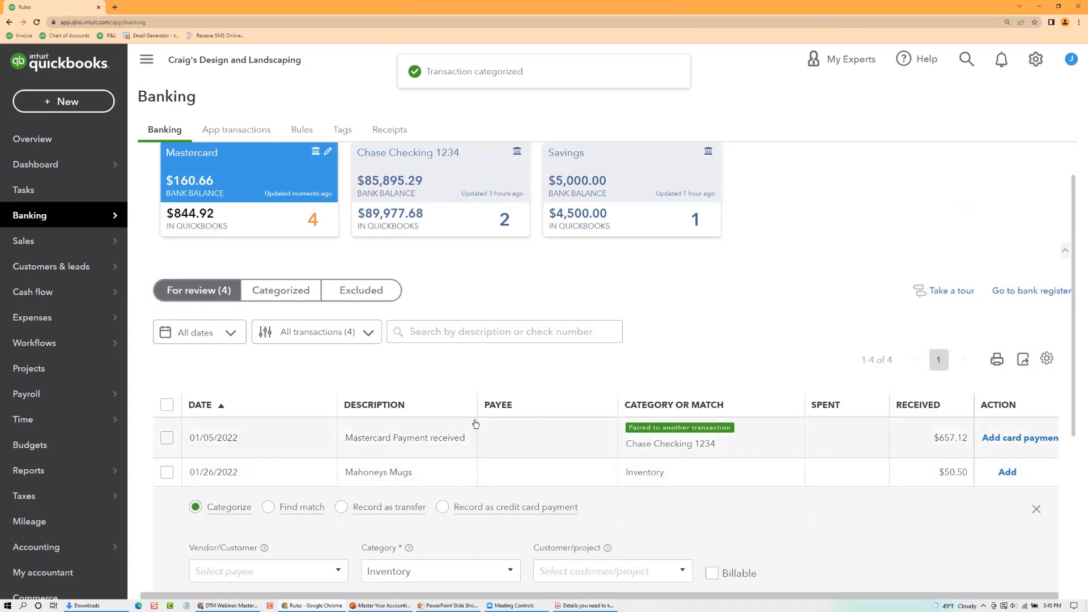
{"action": "scroll", "coordinate": [476, 431], "scroll_direction": "down", "scroll_amount": 3}
{"action": "scroll", "coordinate": [840, 353], "scroll_direction": "down", "scroll_amount": 2}
{"action": "left_click", "coordinate": [272, 316]}
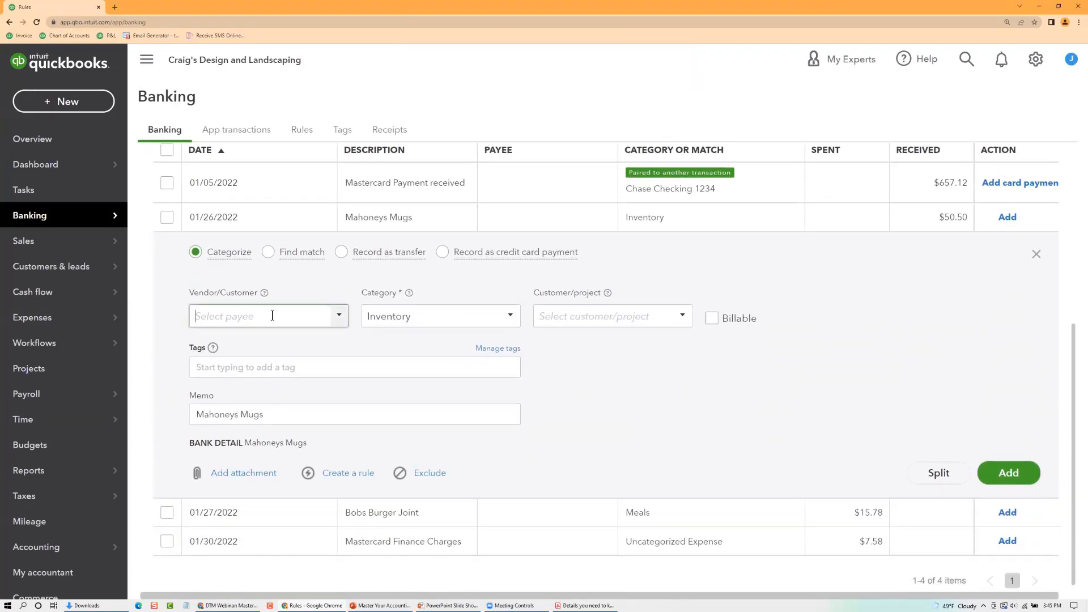
{"action": "type", "text": "Mahoney's Mugs"}
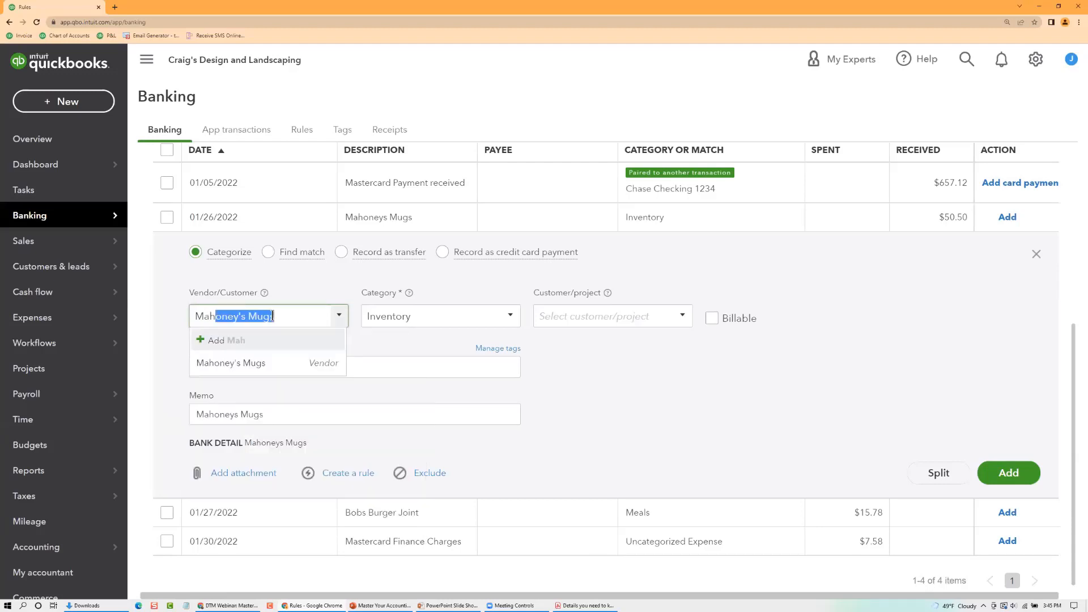
{"action": "left_click", "coordinate": [268, 357]}
{"action": "left_click", "coordinate": [420, 311]}
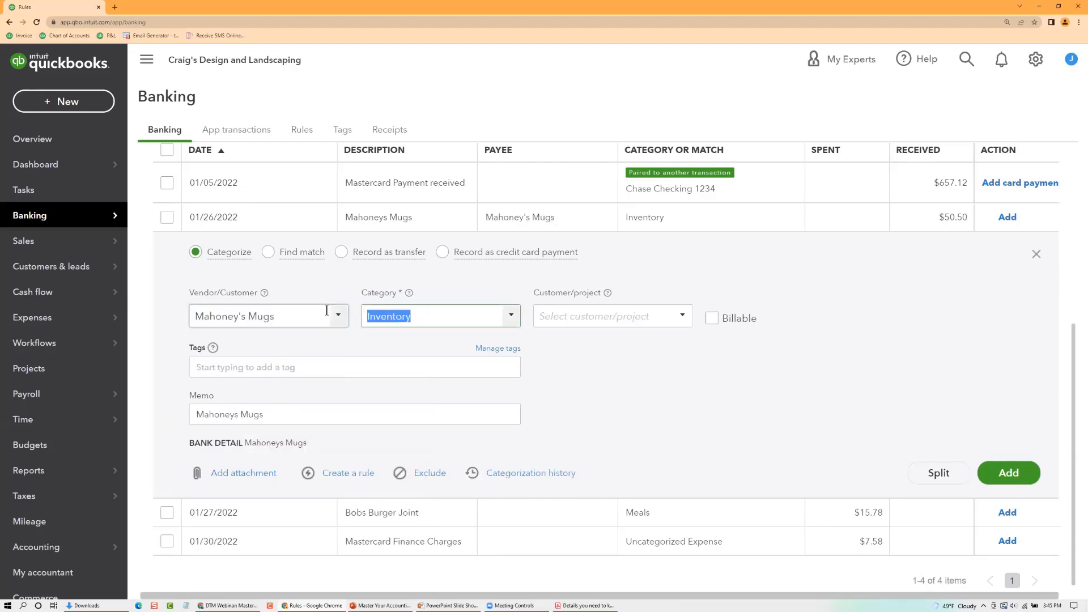
{"action": "type", "text": "Office Rent"}
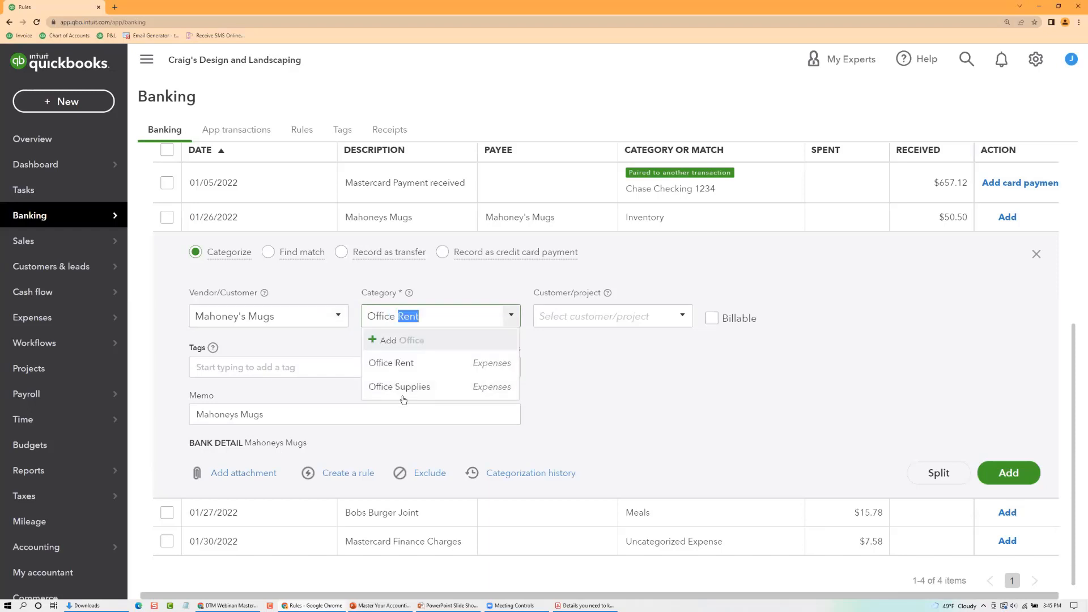
{"action": "left_click", "coordinate": [400, 387]}
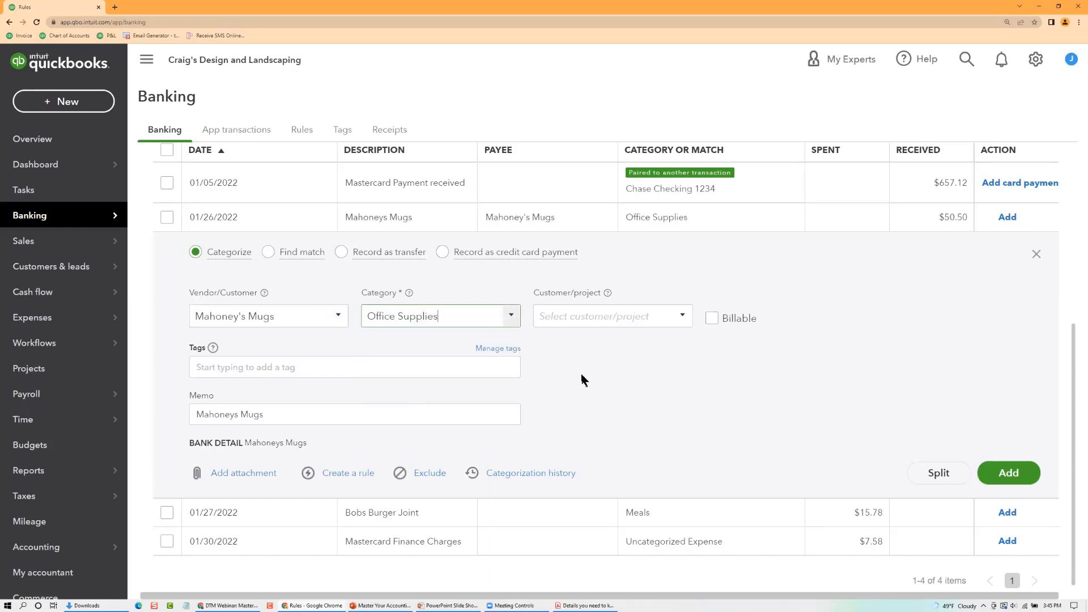
{"action": "left_click", "coordinate": [1007, 474]}
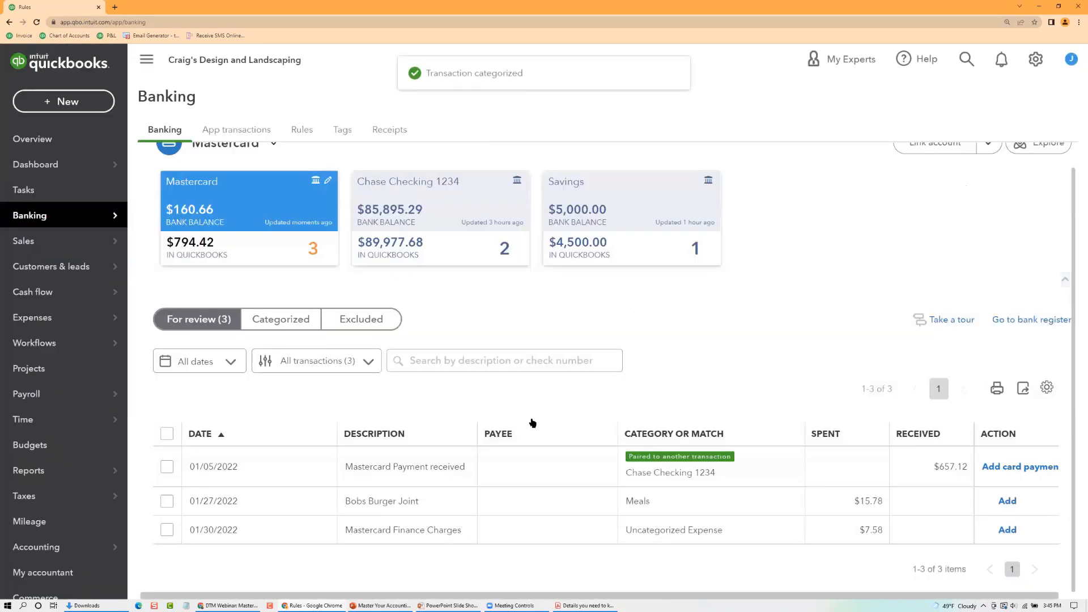
Step: Assign the 01/27/2022 Bobs Burger Joint transaction to vendor Bob's Burger Joint and category Travel:Travel Meals, and add it
{"action": "left_click", "coordinate": [519, 500]}
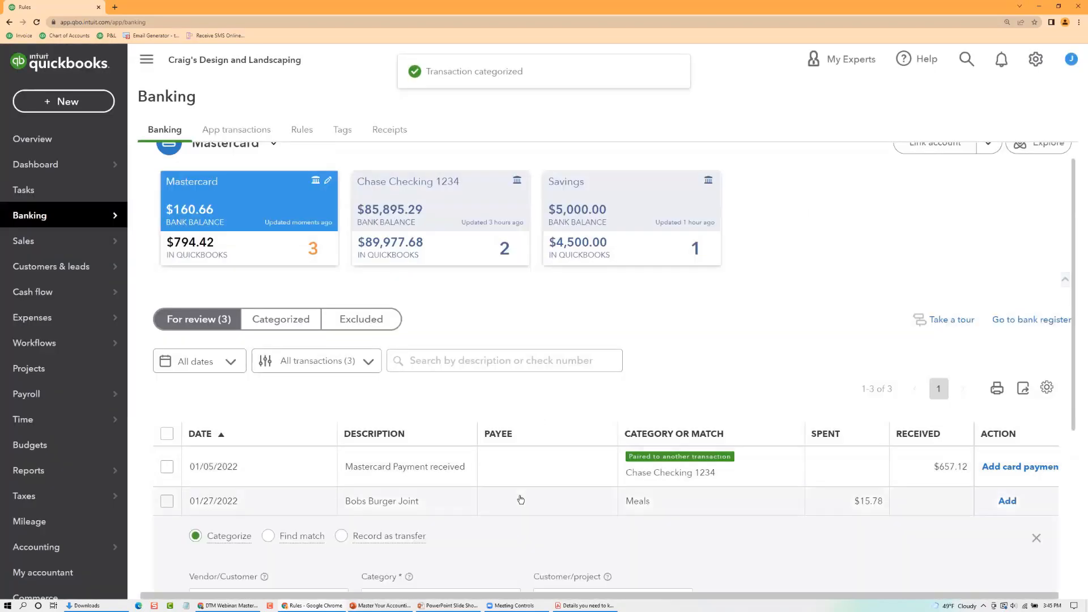
{"action": "scroll", "coordinate": [522, 442], "scroll_direction": "down", "scroll_amount": 5}
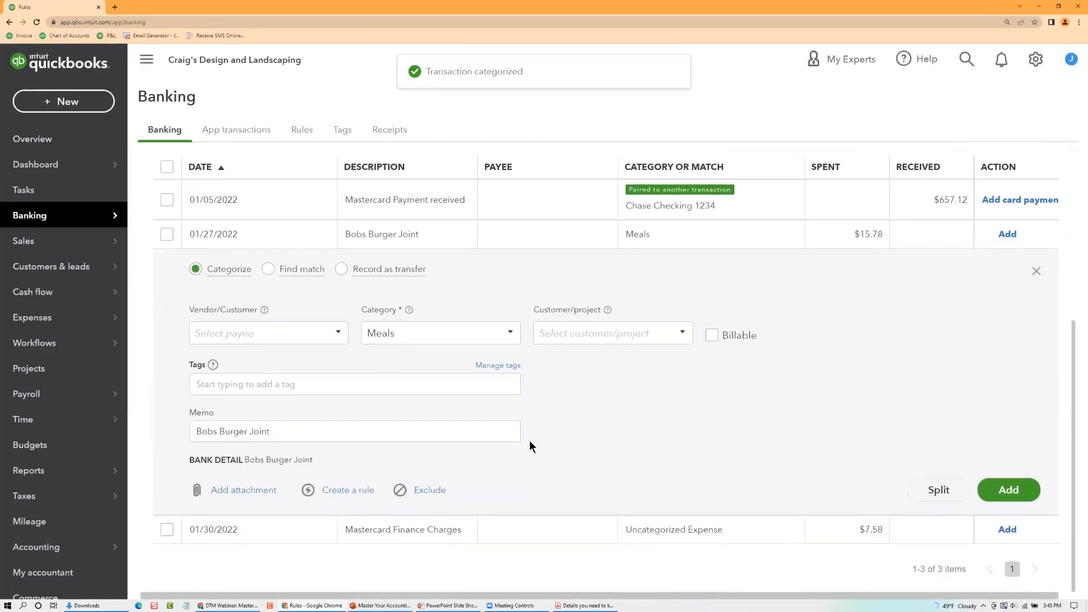
{"action": "left_click", "coordinate": [282, 334]}
{"action": "type", "text": "Bob's Burger Joint"}
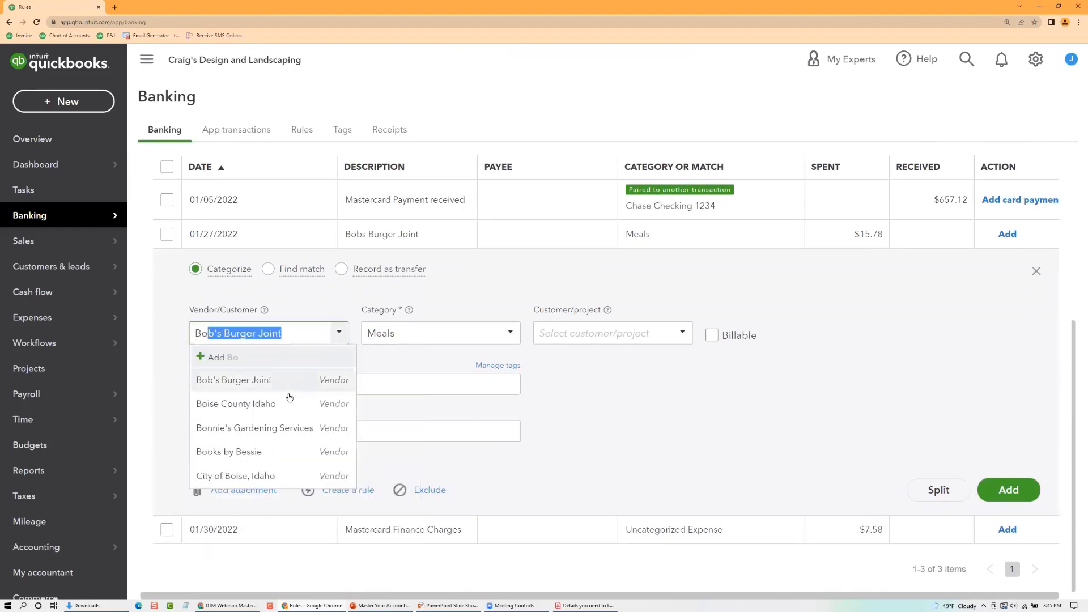
{"action": "left_click", "coordinate": [283, 381]}
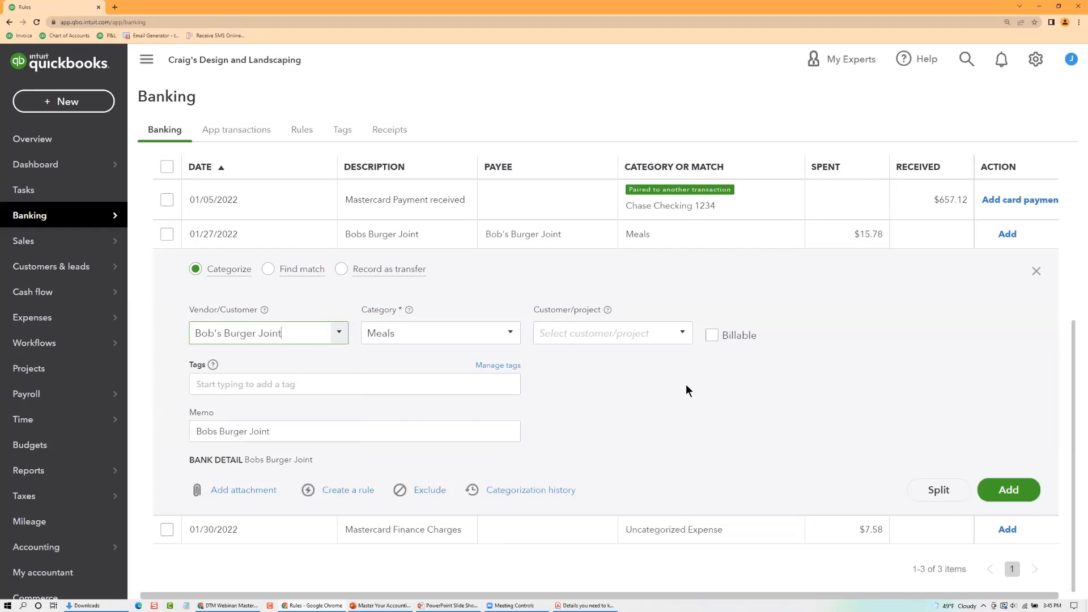
{"action": "left_click_drag", "start_coordinate": [450, 333], "coordinate": [352, 327]}
{"action": "type", "text": "trav"}
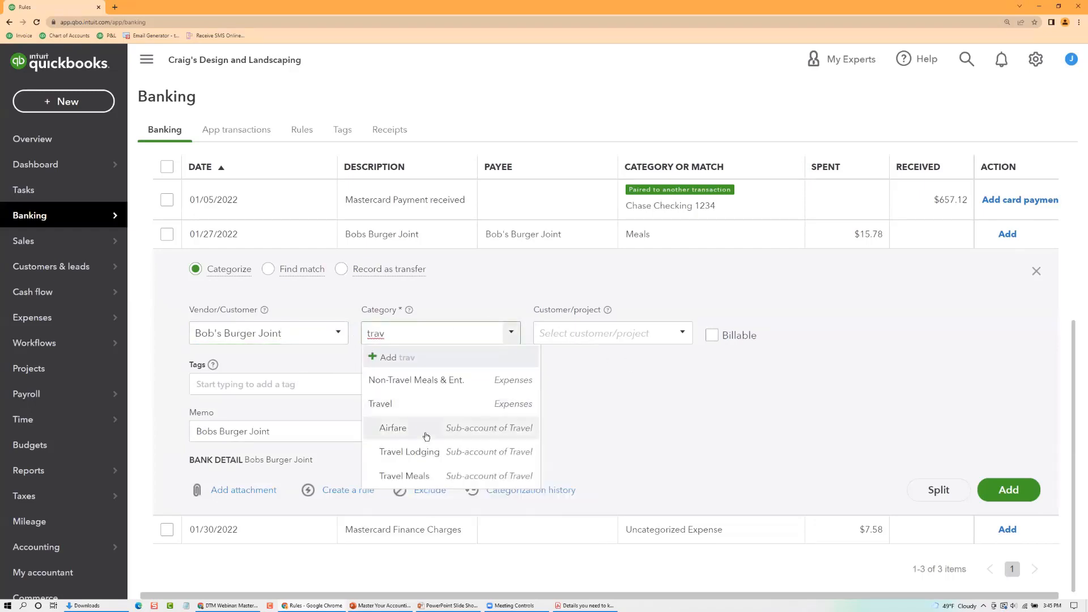
{"action": "left_click", "coordinate": [425, 475]}
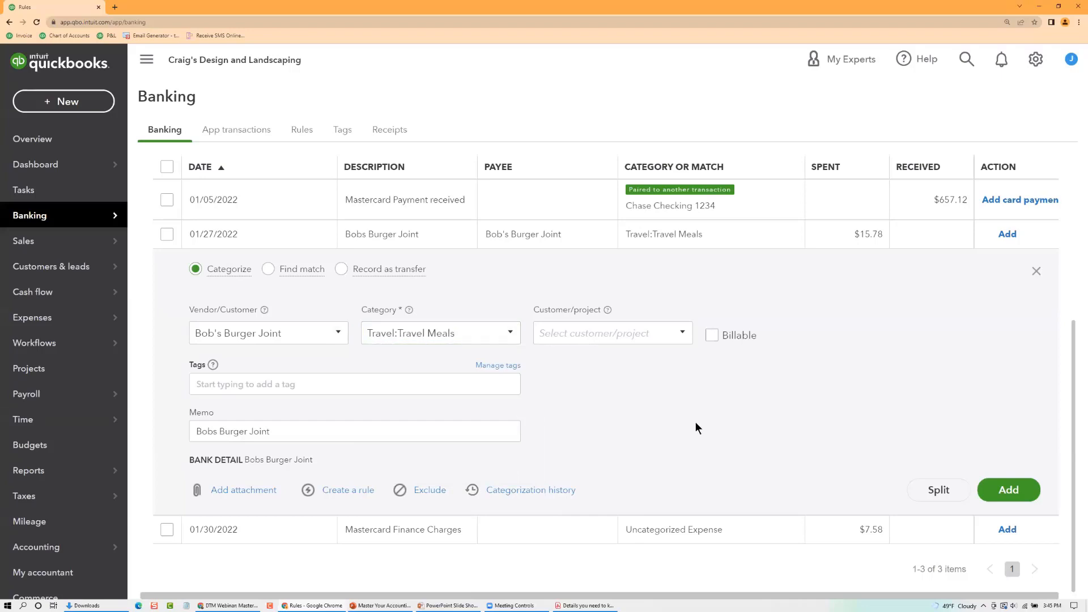
{"action": "left_click", "coordinate": [1008, 489]}
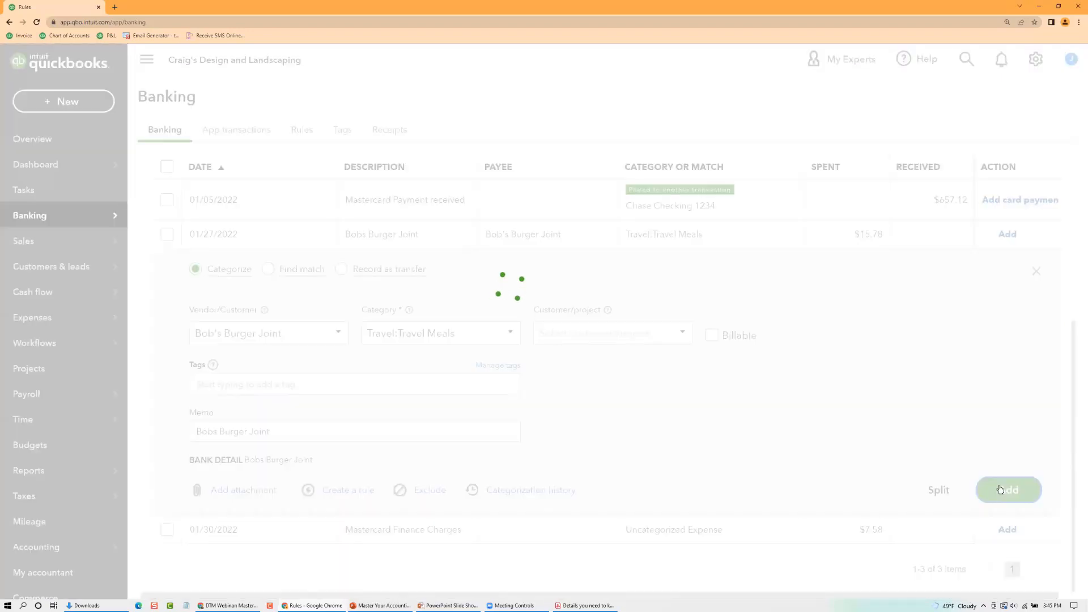
Step: Assign the 01/30/2022 Mastercard Finance Charges transaction to vendor Mastercard and category Credit Card Fees, and add it
{"action": "left_click", "coordinate": [405, 532]}
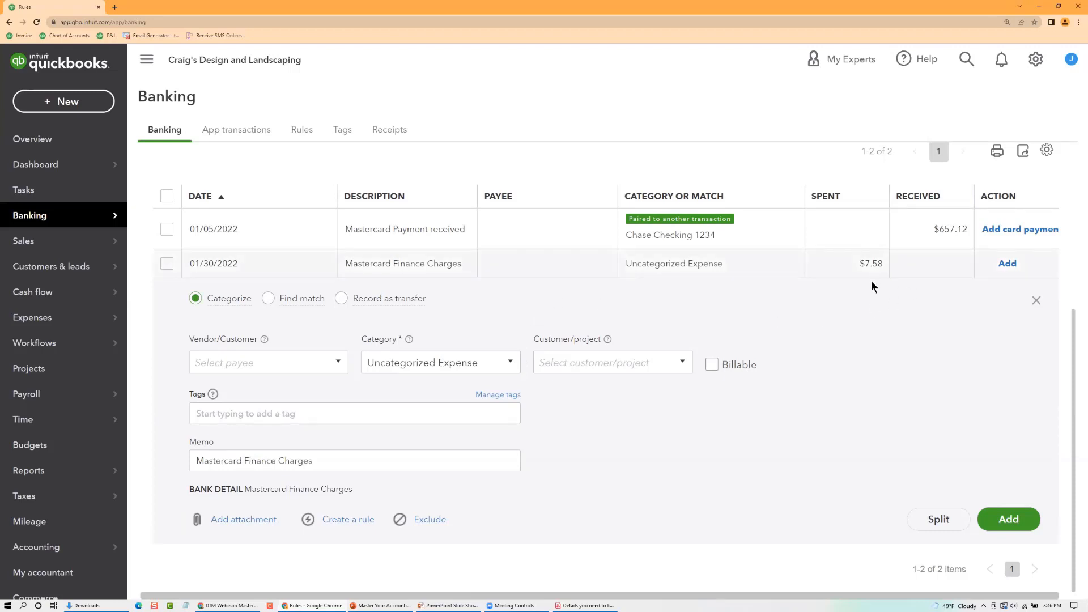
{"action": "left_click", "coordinate": [334, 361]}
{"action": "type", "text": "Mastercard"}
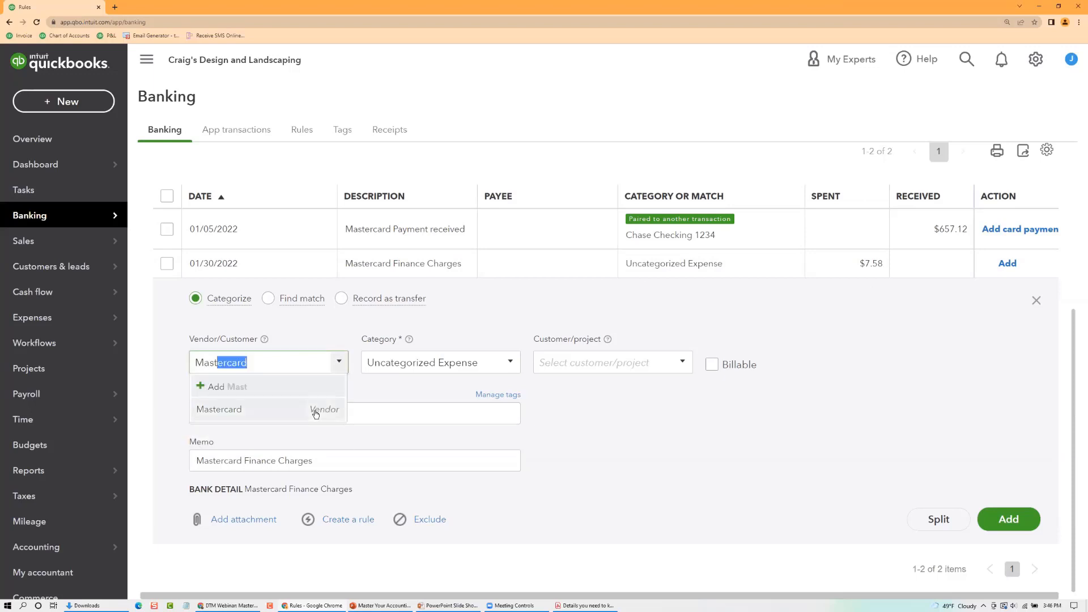
{"action": "left_click", "coordinate": [316, 414]}
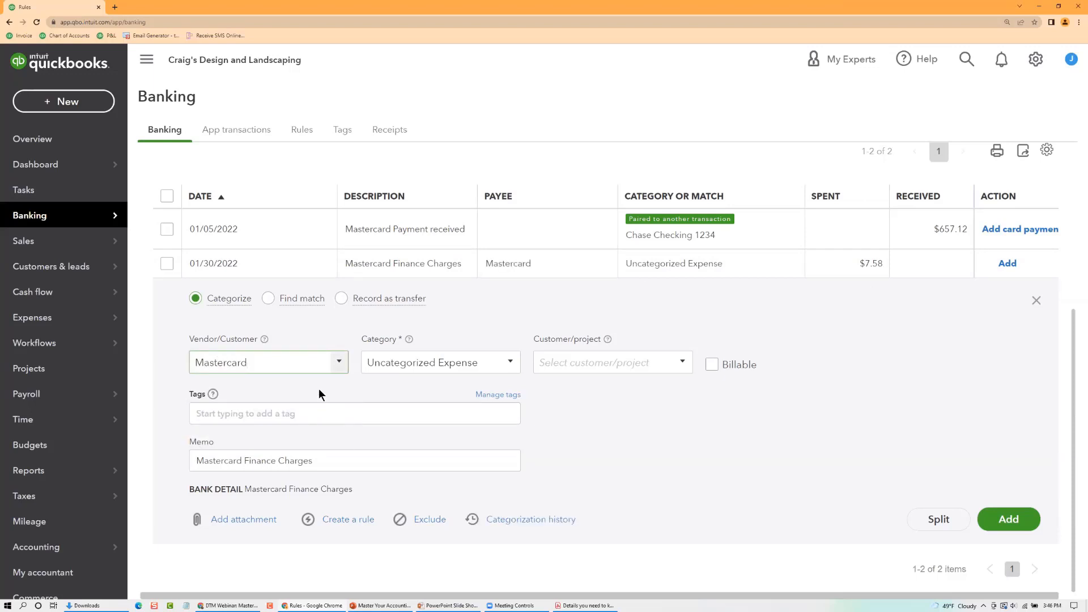
{"action": "left_click", "coordinate": [386, 363]}
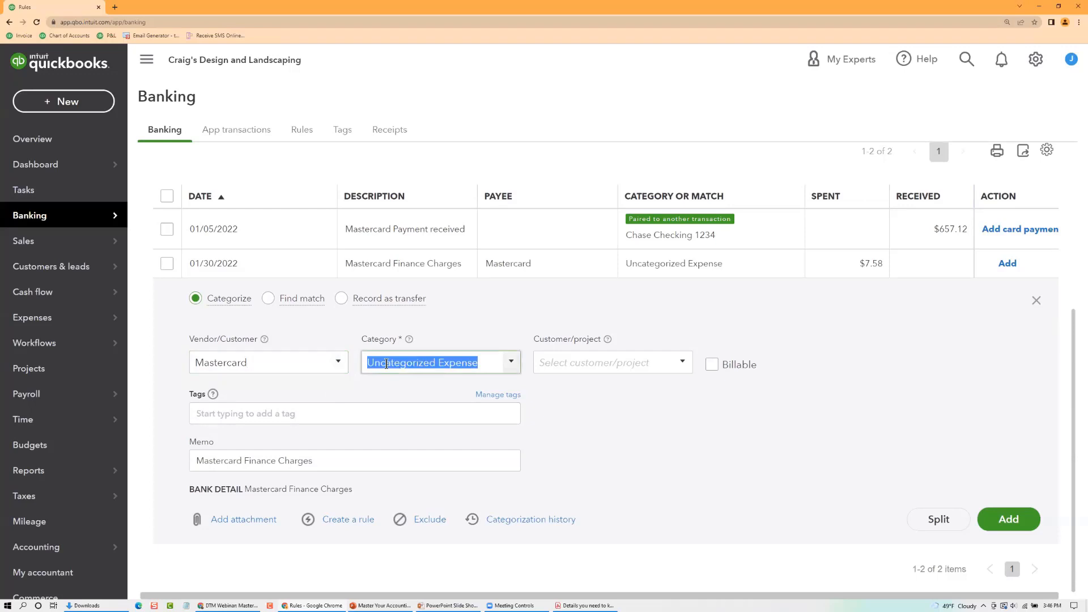
{"action": "type", "text": "Cred"}
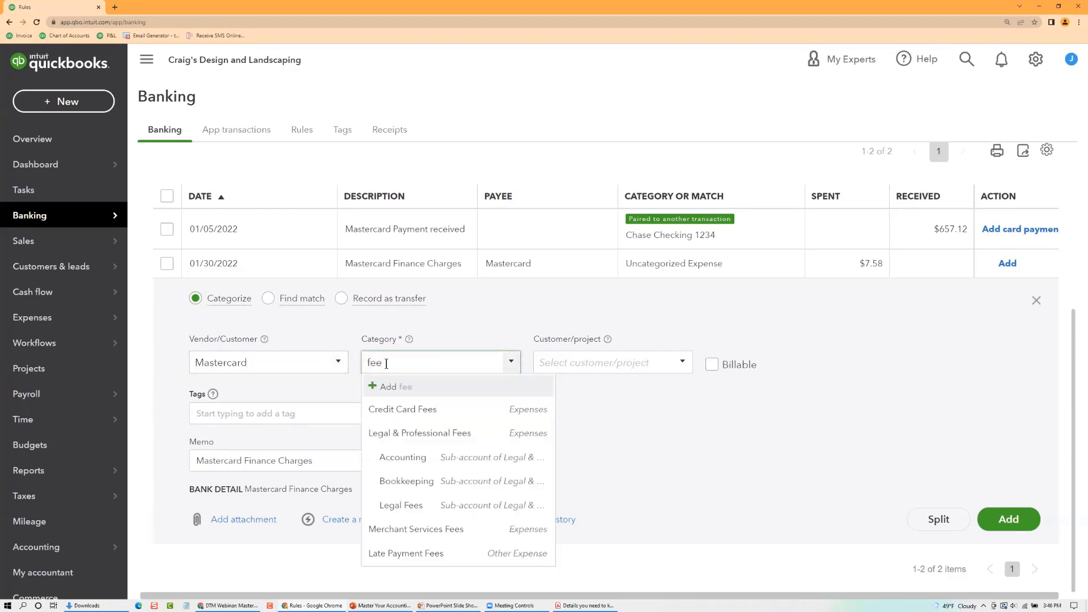
{"action": "left_click", "coordinate": [432, 407]}
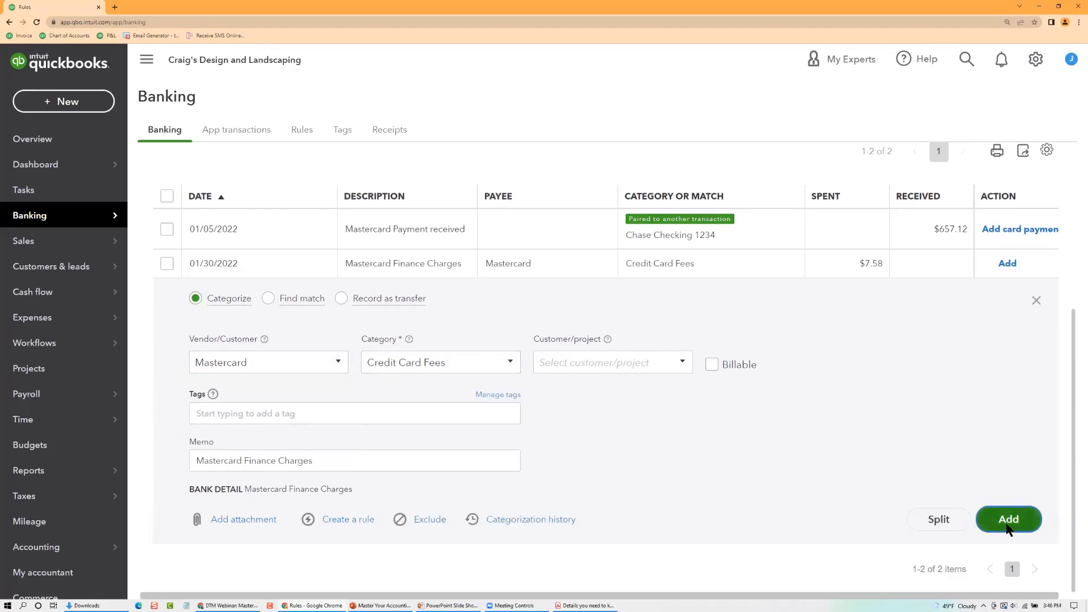
{"action": "left_click", "coordinate": [1008, 519]}
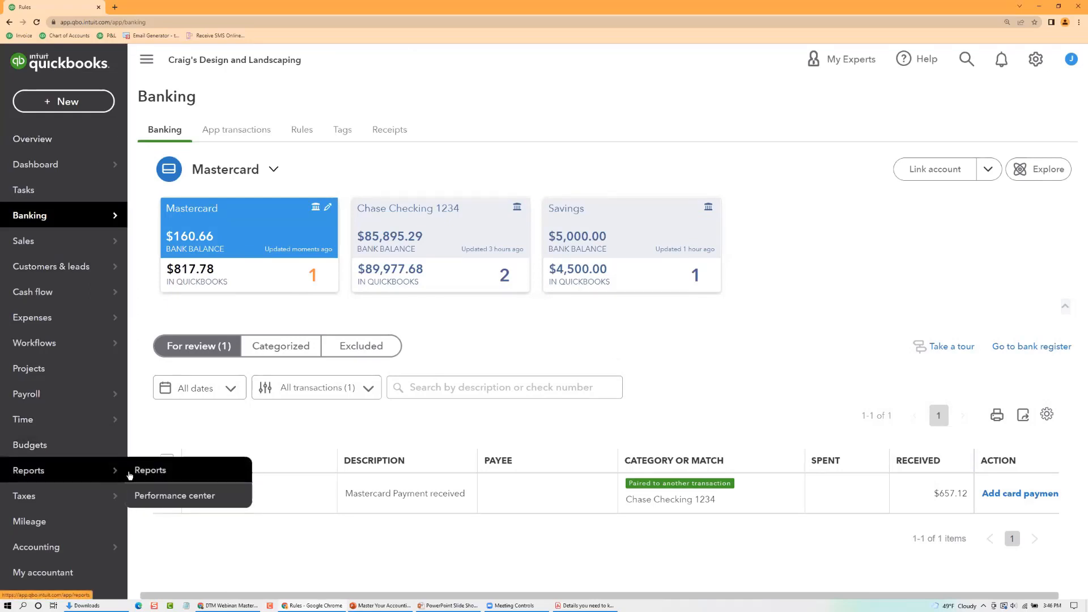
Step: Open the chart of accounts in a new browser tab and switch to it
{"action": "scroll", "coordinate": [71, 496], "scroll_direction": "down", "scroll_amount": 1}
{"action": "mouse_move", "coordinate": [74, 504]}
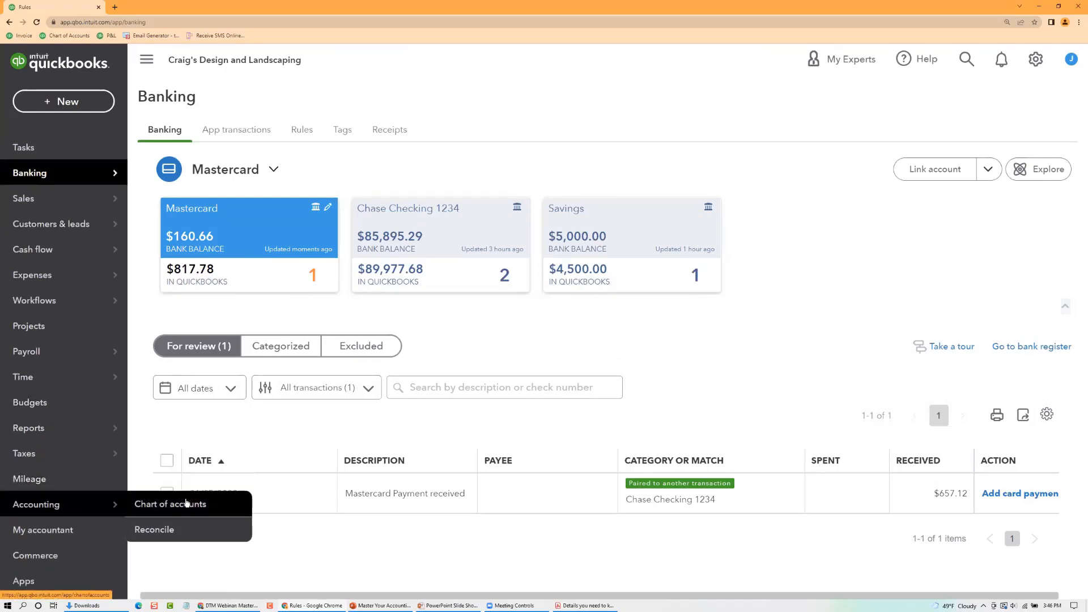
{"action": "right_click", "coordinate": [216, 505]}
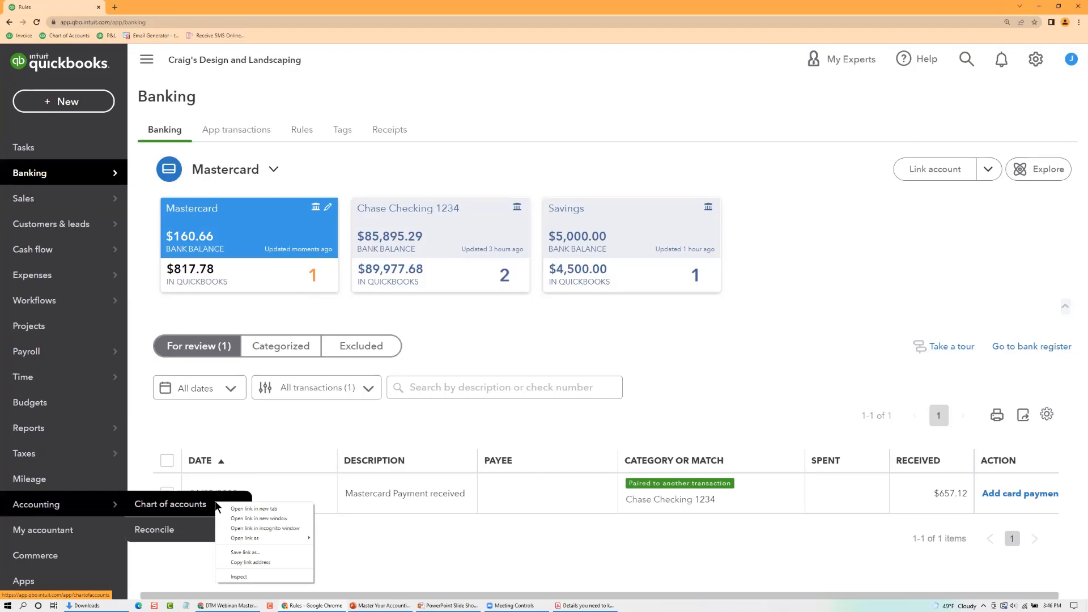
{"action": "left_click", "coordinate": [233, 510]}
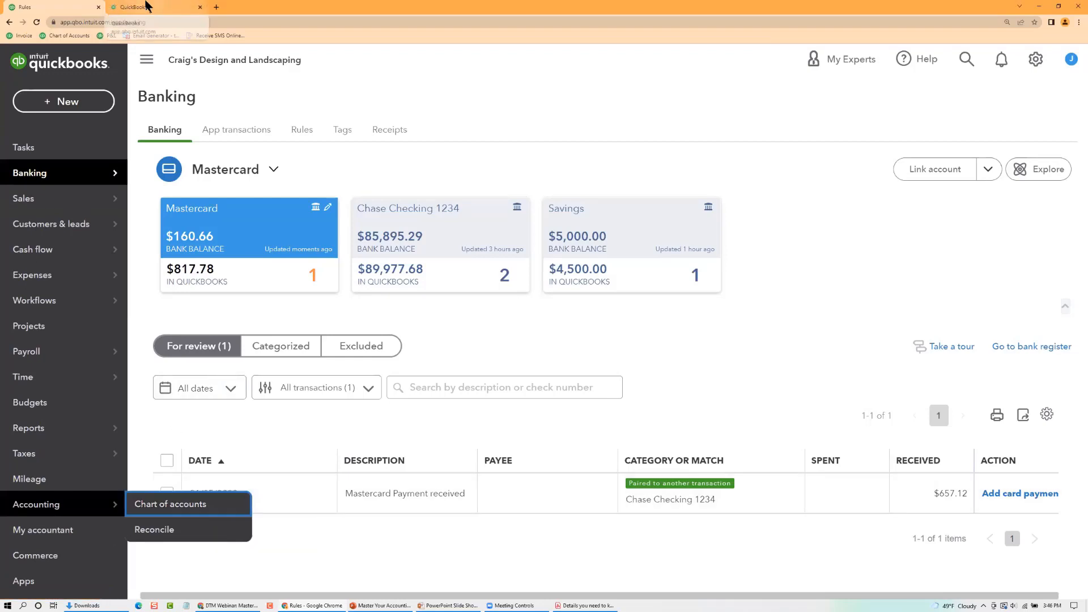
{"action": "left_click", "coordinate": [146, 6]}
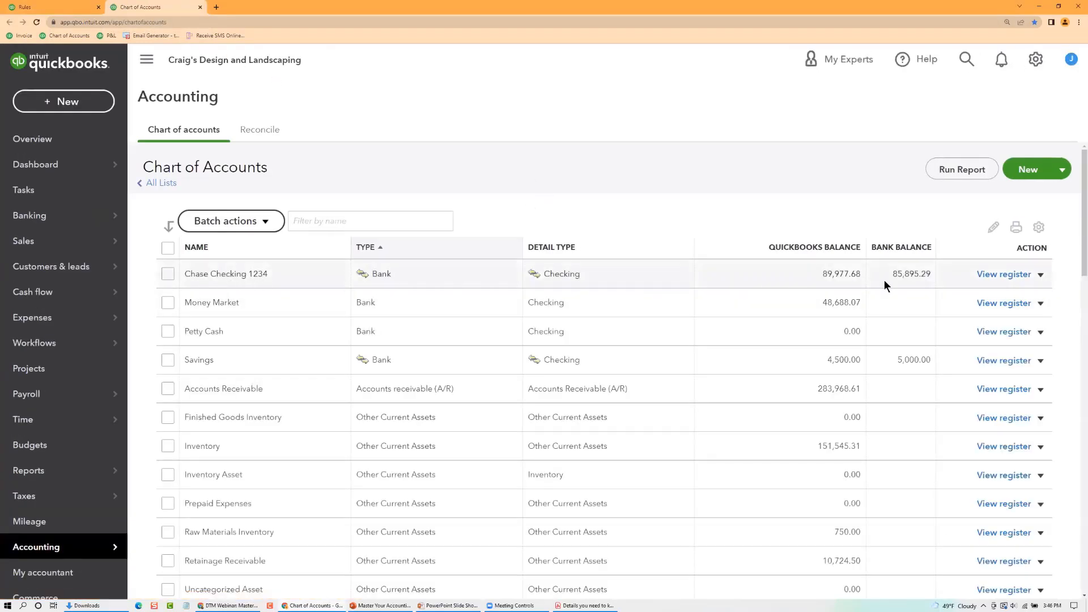
Step: Compare the QuickBooks and bank balances of the Mastercard and Chase Checking accounts in the chart of accounts
{"action": "scroll", "coordinate": [884, 281], "scroll_direction": "down", "scroll_amount": 5}
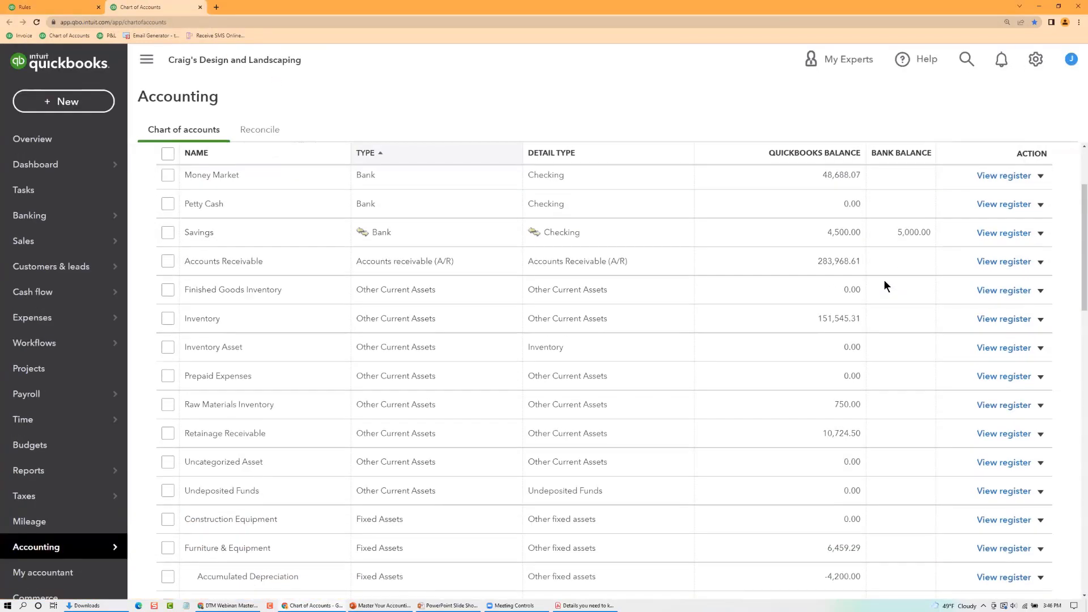
{"action": "scroll", "coordinate": [884, 281], "scroll_direction": "down", "scroll_amount": 5}
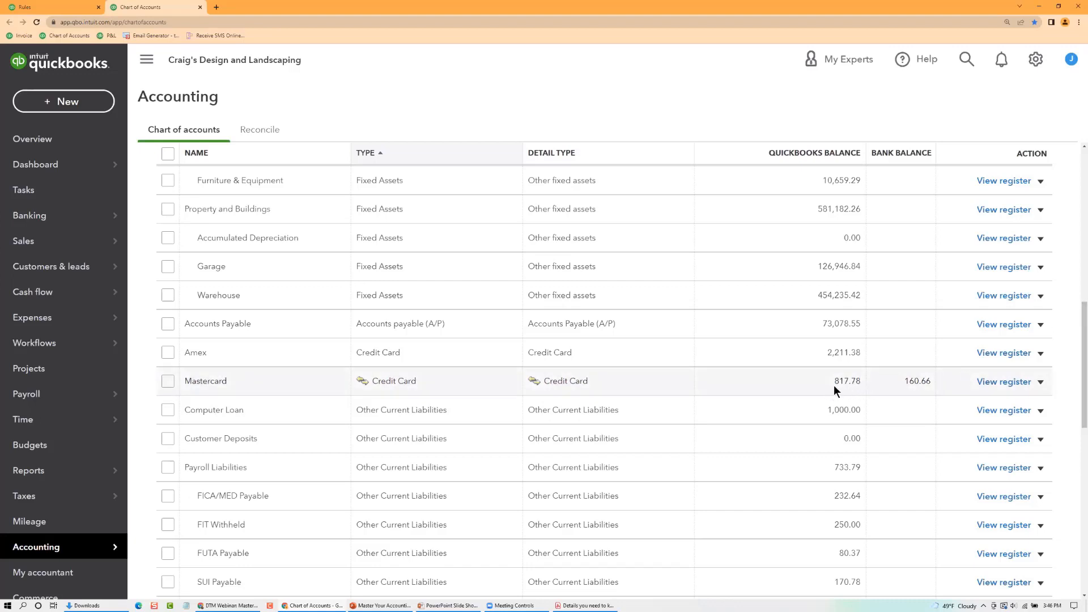
{"action": "left_click_drag", "start_coordinate": [1074, 357], "coordinate": [1062, 225]}
{"action": "scroll", "coordinate": [1062, 226], "scroll_direction": "up", "scroll_amount": 1}
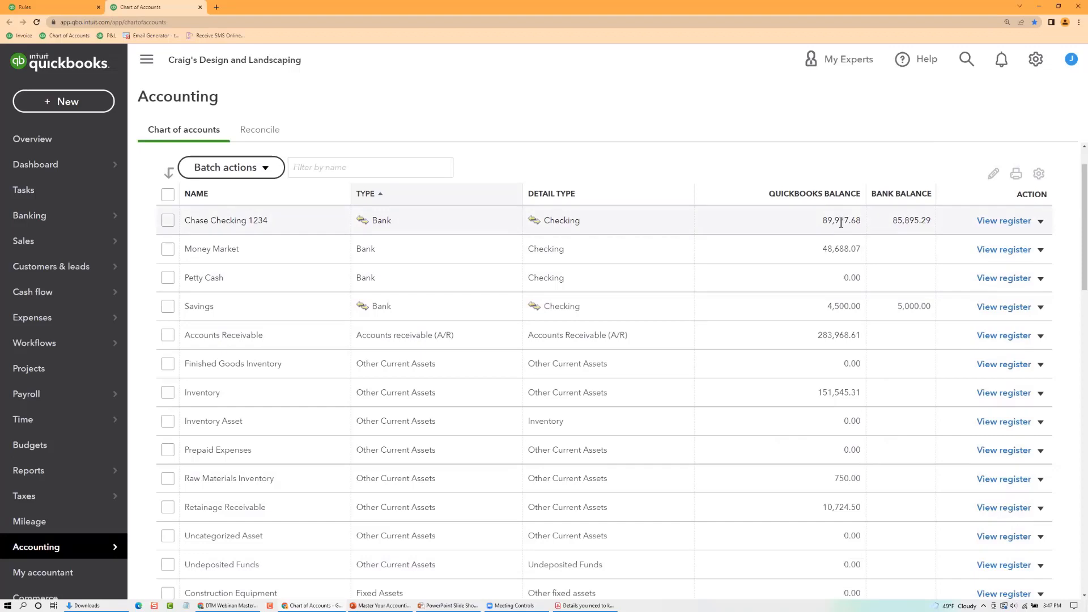
Step: Return to the bank feed and examine the 01/05/2022 Mastercard Payment in Chase Checking with its paired transaction details
{"action": "left_click", "coordinate": [6, 7]}
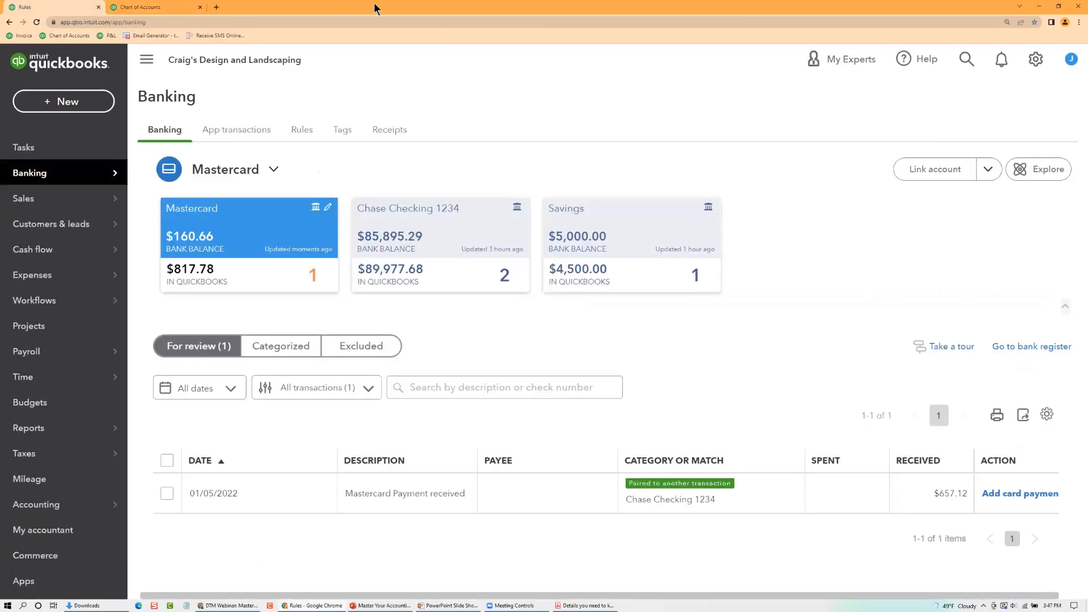
{"action": "left_click", "coordinate": [446, 289]}
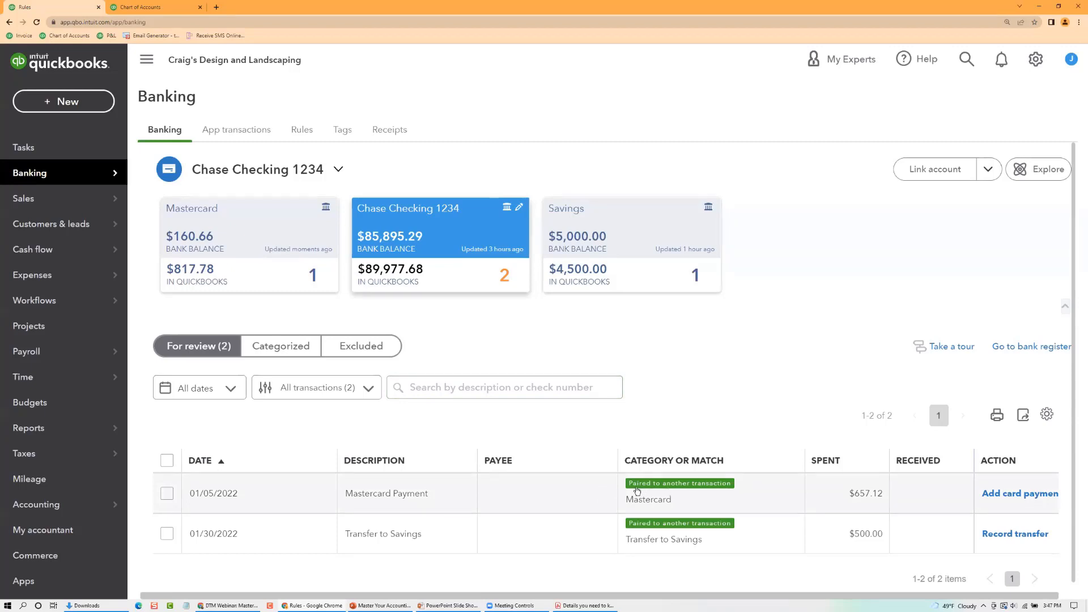
{"action": "left_click", "coordinate": [536, 498]}
{"action": "scroll", "coordinate": [533, 429], "scroll_direction": "down", "scroll_amount": 2}
{"action": "scroll", "coordinate": [534, 431], "scroll_direction": "down", "scroll_amount": 1}
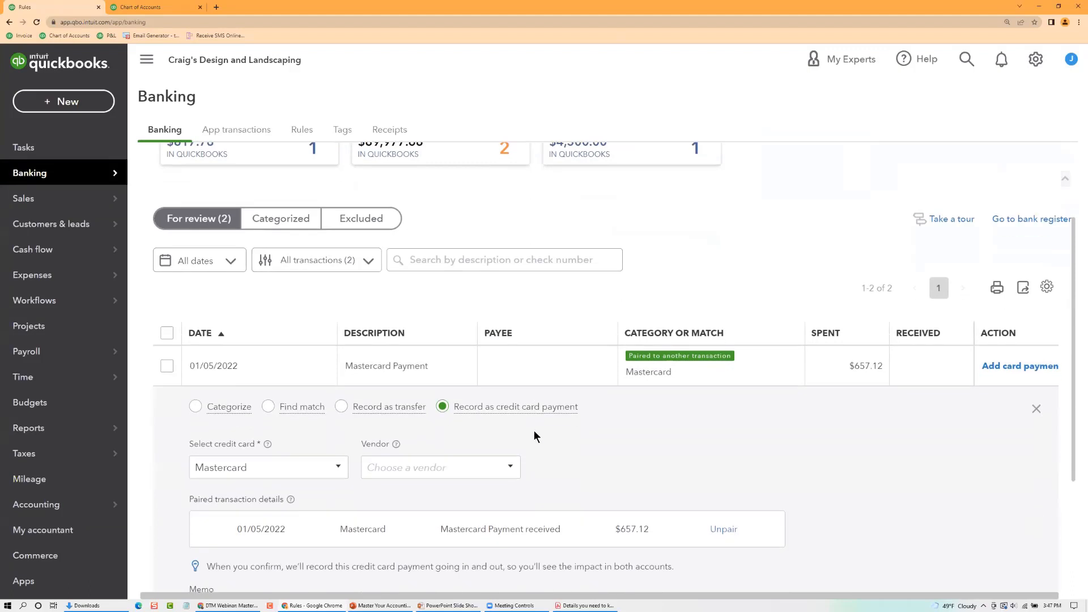
{"action": "scroll", "coordinate": [525, 436], "scroll_direction": "down", "scroll_amount": 1}
{"action": "scroll", "coordinate": [256, 492], "scroll_direction": "down", "scroll_amount": 1}
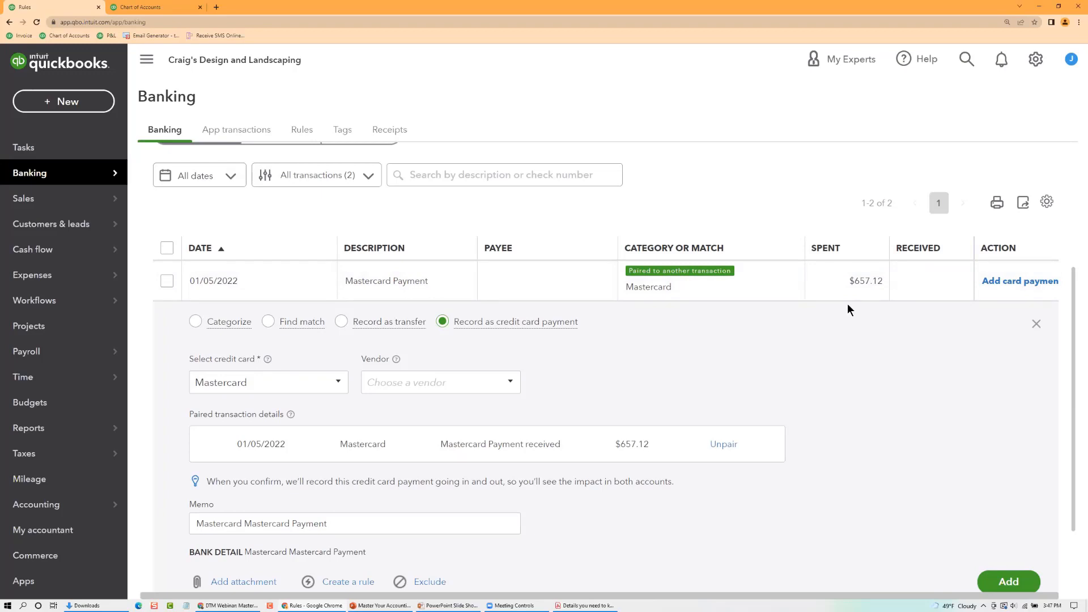
{"action": "scroll", "coordinate": [688, 294], "scroll_direction": "down", "scroll_amount": 2}
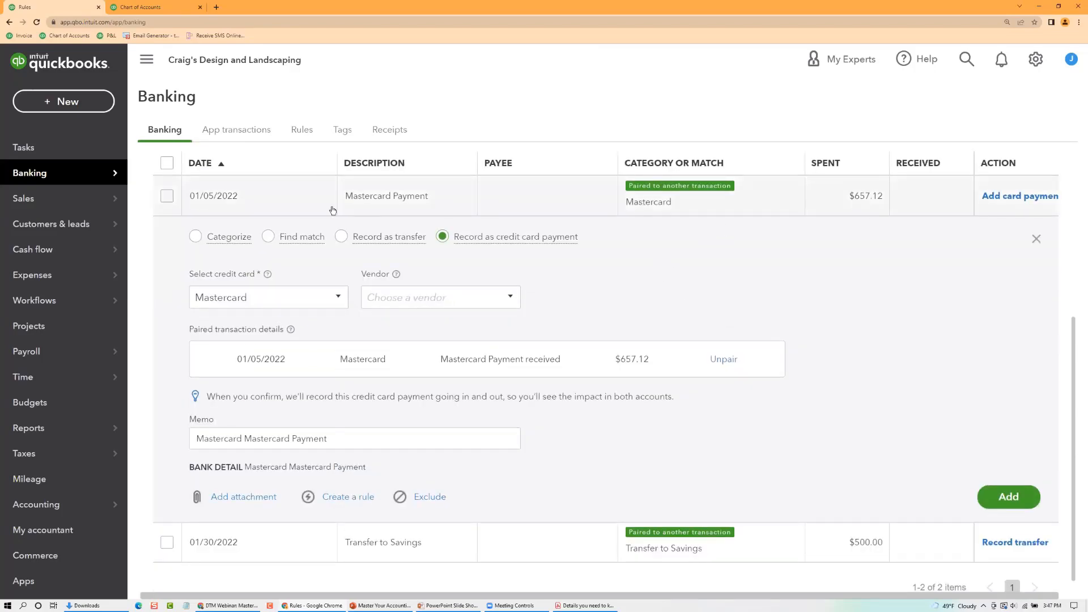
Step: Check the paired payment entry in the Mastercard feed and return to the Chase Checking feed
{"action": "scroll", "coordinate": [332, 211], "scroll_direction": "up", "scroll_amount": 1}
{"action": "scroll", "coordinate": [332, 212], "scroll_direction": "up", "scroll_amount": 5}
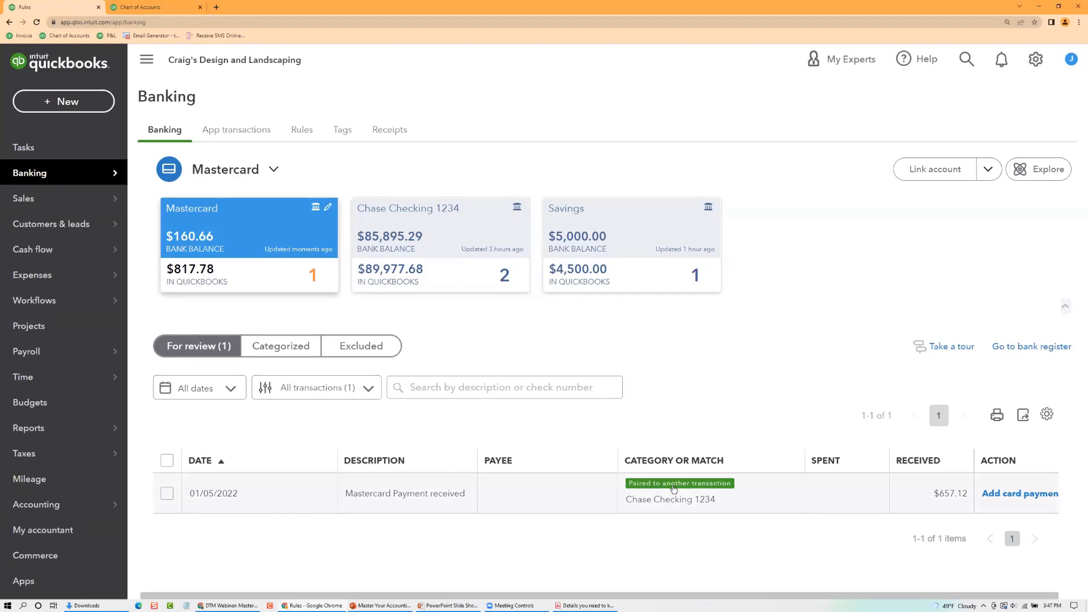
{"action": "left_click", "coordinate": [460, 269]}
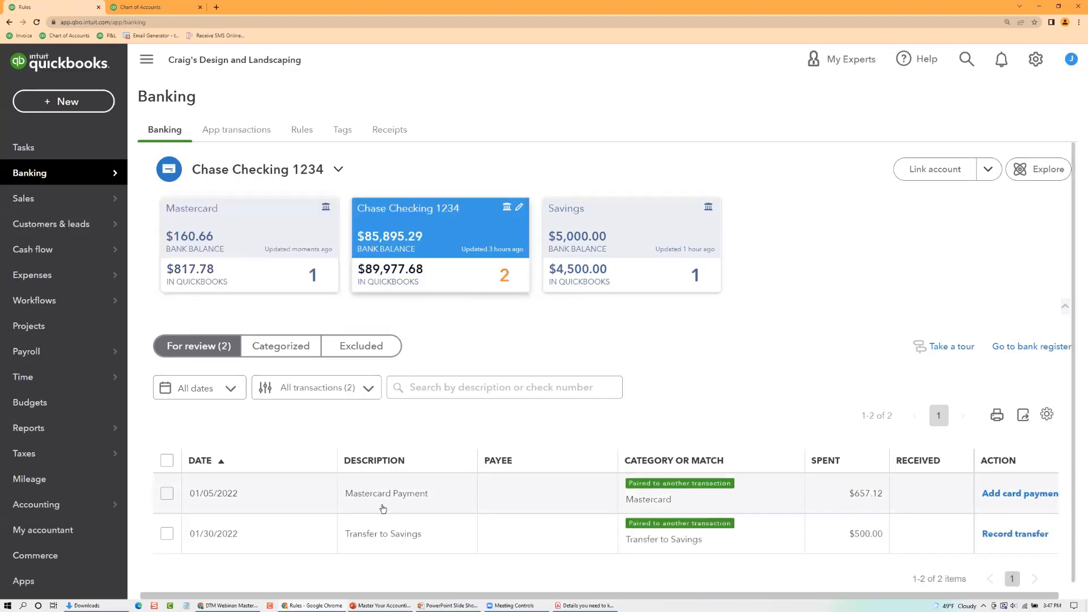
Step: Assign vendor Mastercard to the 01/05/2022 Mastercard Payment in Chase Checking and add it as a credit card payment
{"action": "left_click", "coordinate": [380, 499]}
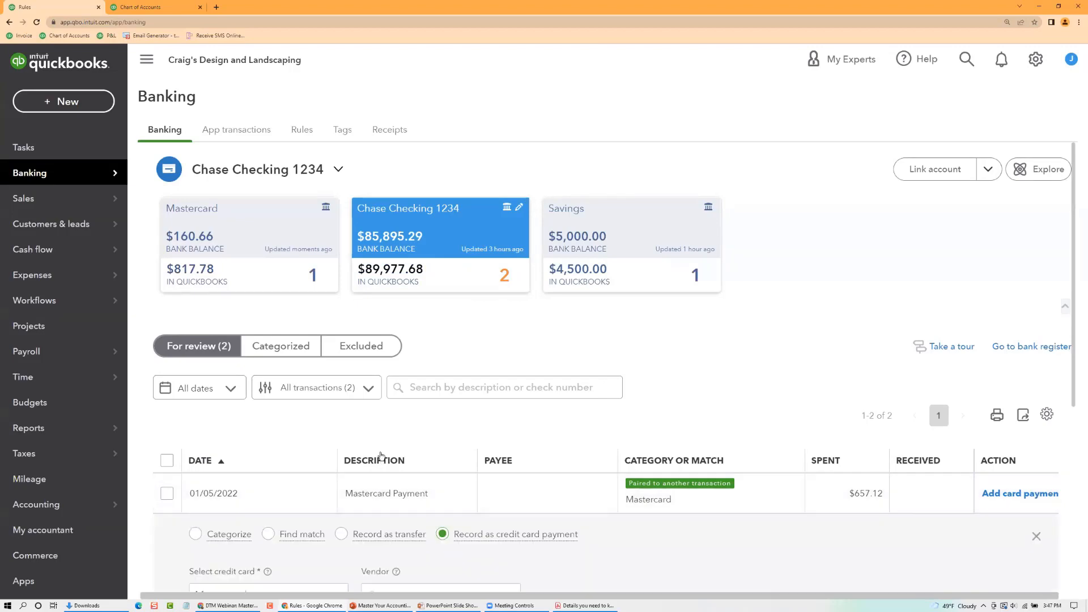
{"action": "left_click", "coordinate": [389, 342]}
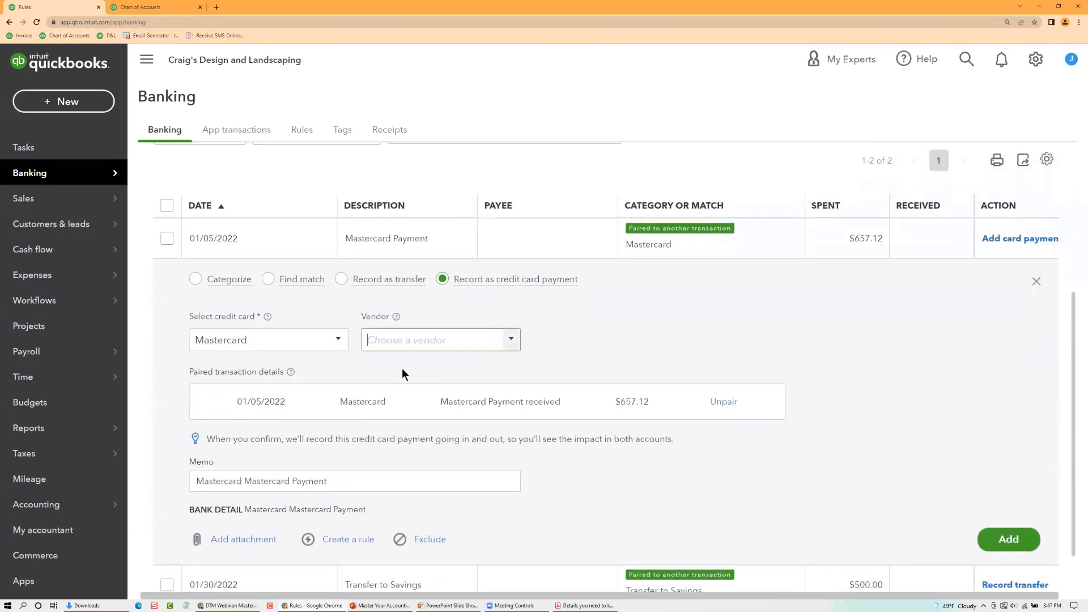
{"action": "type", "text": "Mastercard"}
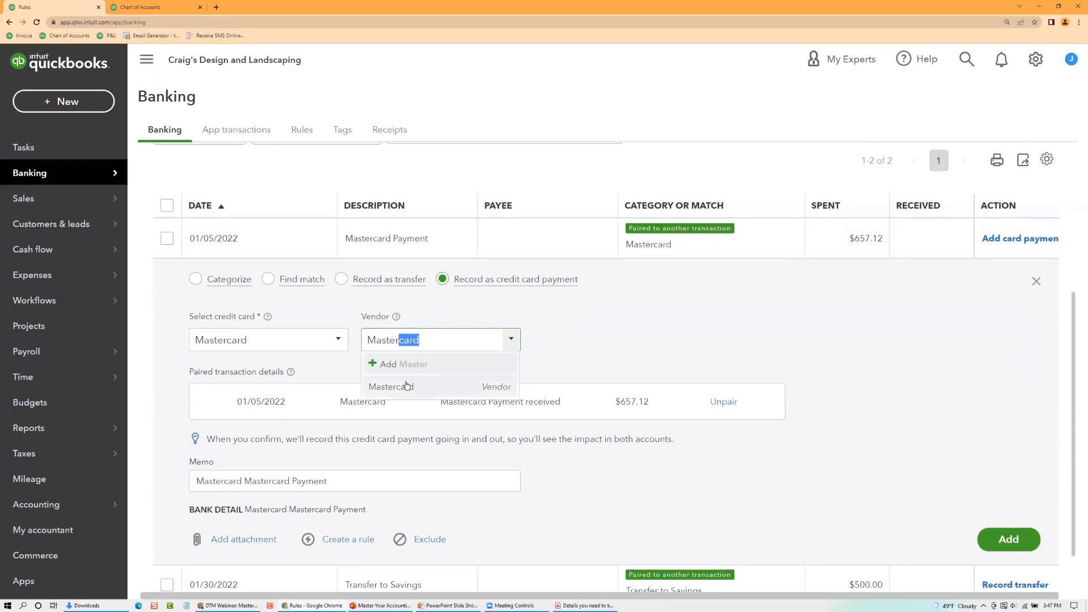
{"action": "left_click", "coordinate": [402, 385]}
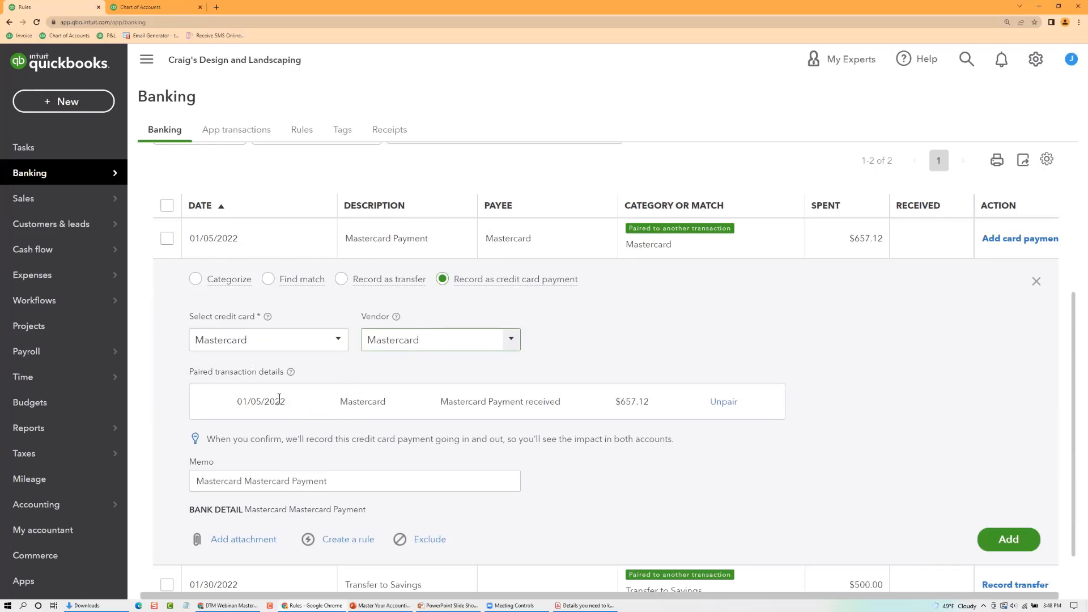
{"action": "left_click", "coordinate": [1029, 542]}
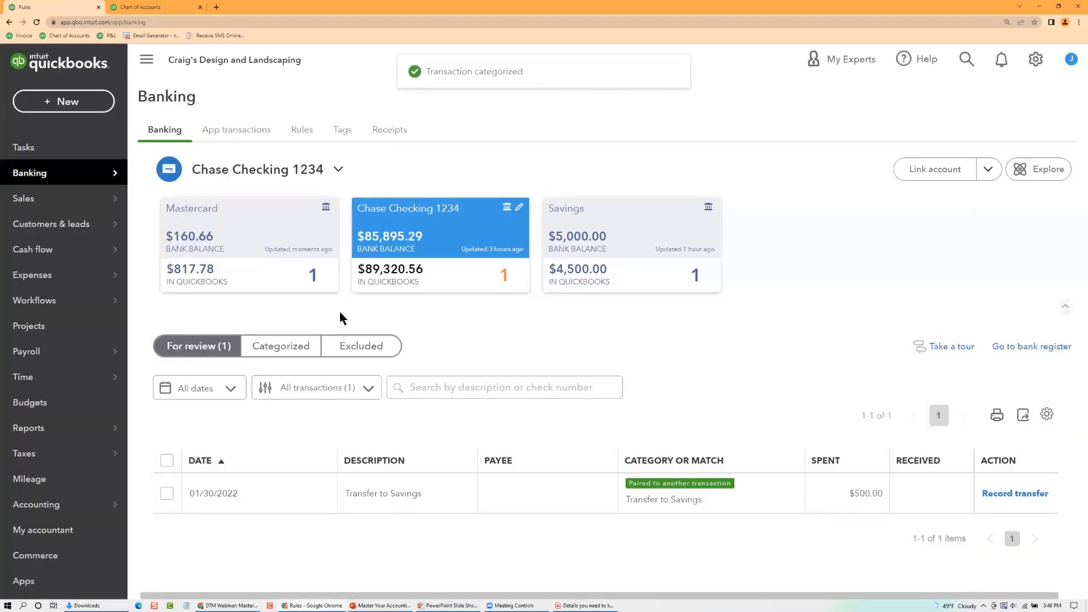
Step: Open the Mastercard feed and reload the page to refresh its balances and review list
{"action": "left_click", "coordinate": [313, 281]}
{"action": "scroll", "coordinate": [564, 495], "scroll_direction": "down", "scroll_amount": 2}
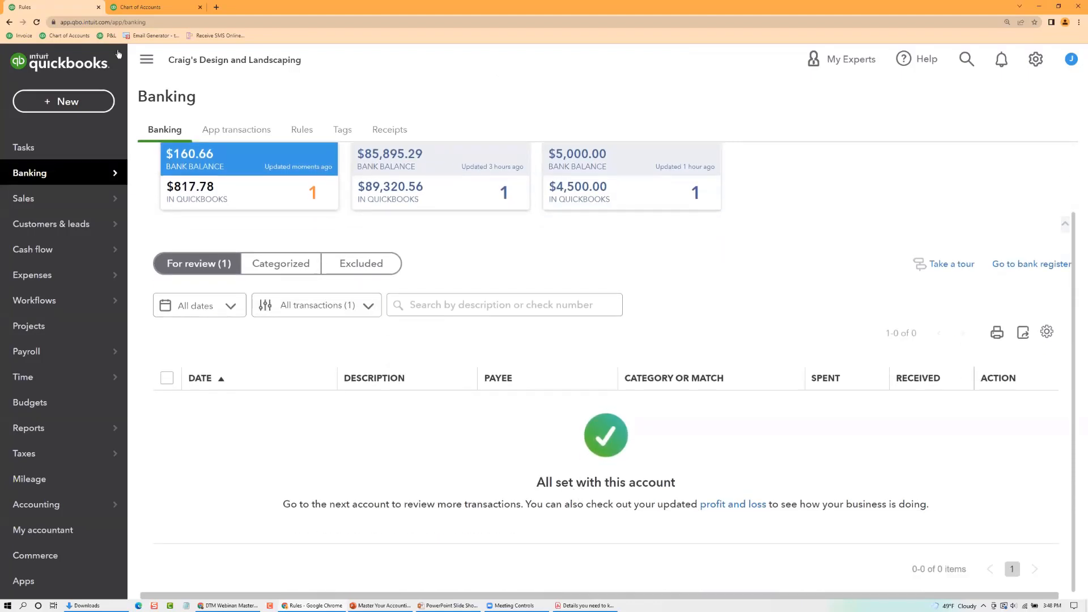
{"action": "left_click", "coordinate": [36, 23]}
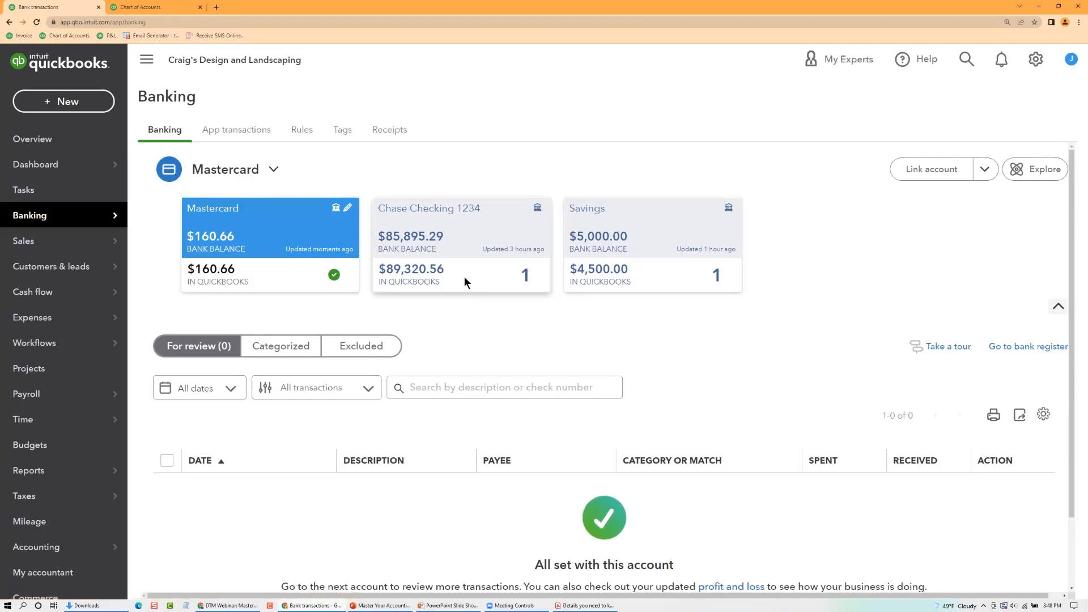
Step: Examine the 01/30/2022 Transfer to Savings in Chase Checking with its paired transaction details, and collapse it
{"action": "left_click", "coordinate": [464, 279]}
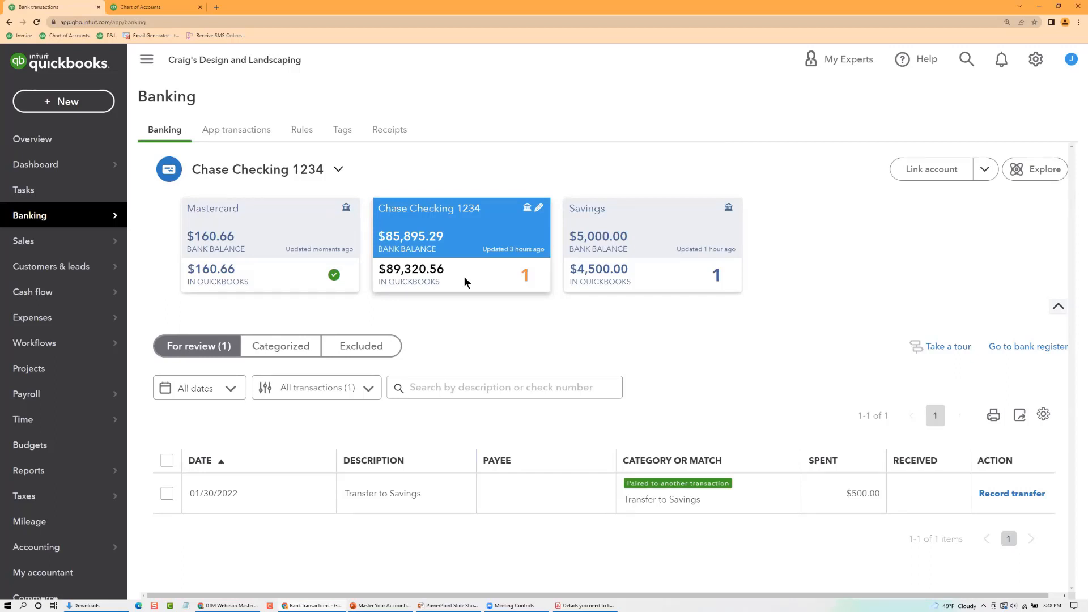
{"action": "left_click", "coordinate": [502, 499]}
{"action": "scroll", "coordinate": [505, 488], "scroll_direction": "down", "scroll_amount": 3}
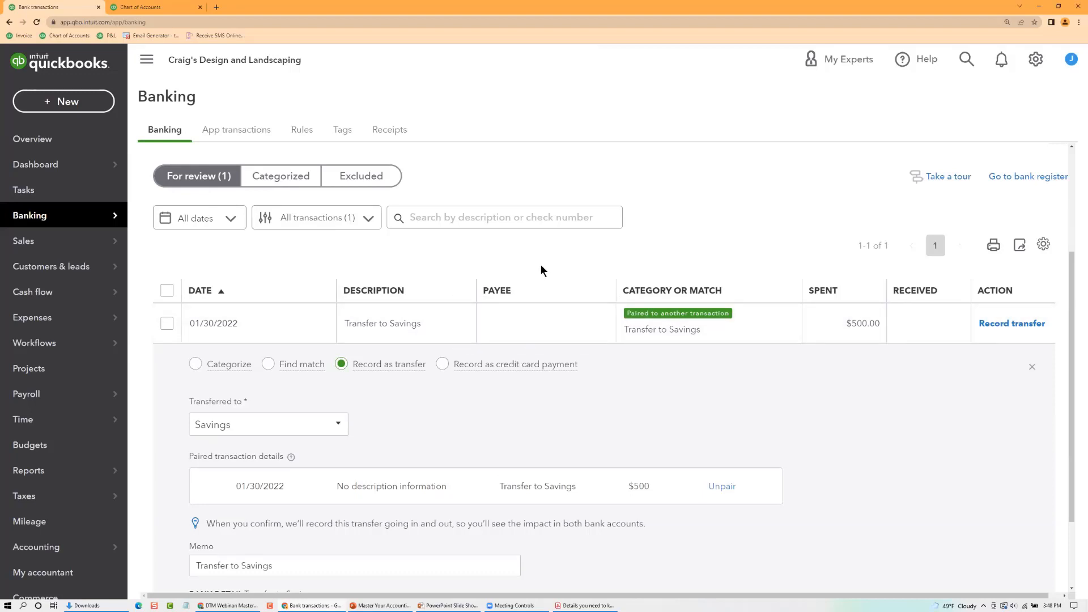
{"action": "left_click", "coordinate": [544, 320]}
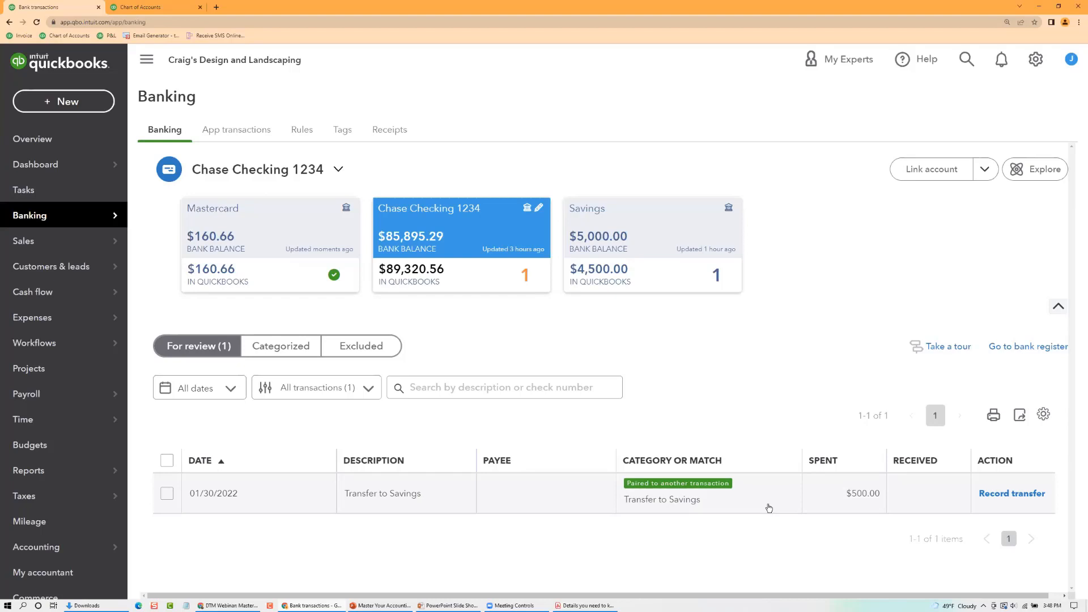
Step: Examine the matching 01/30/2022 transfer from Chase Checking 1234 in the Savings feed
{"action": "left_click", "coordinate": [689, 275]}
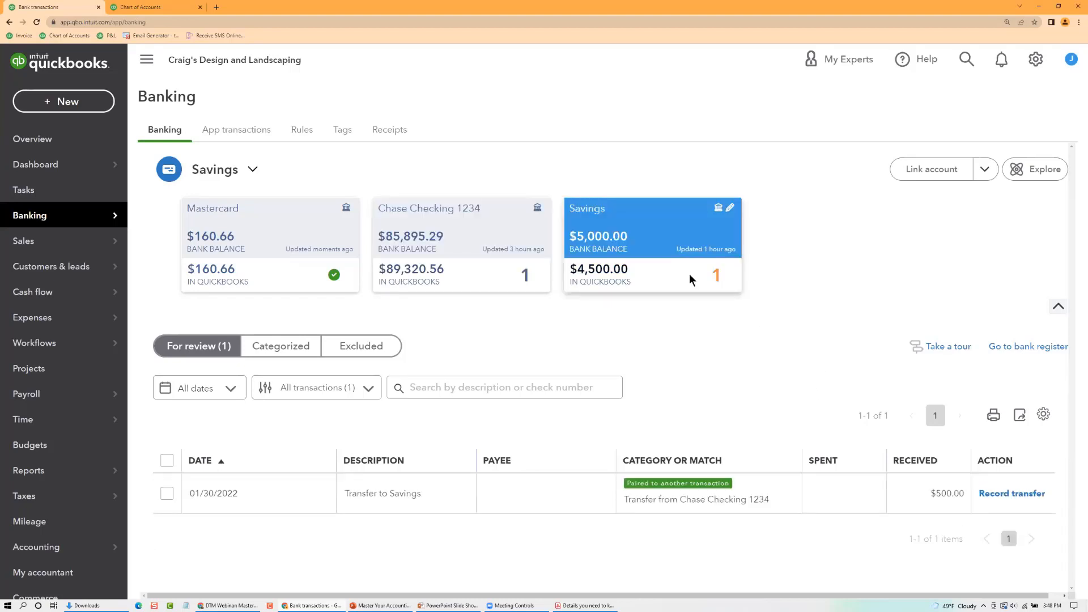
{"action": "left_click", "coordinate": [593, 492]}
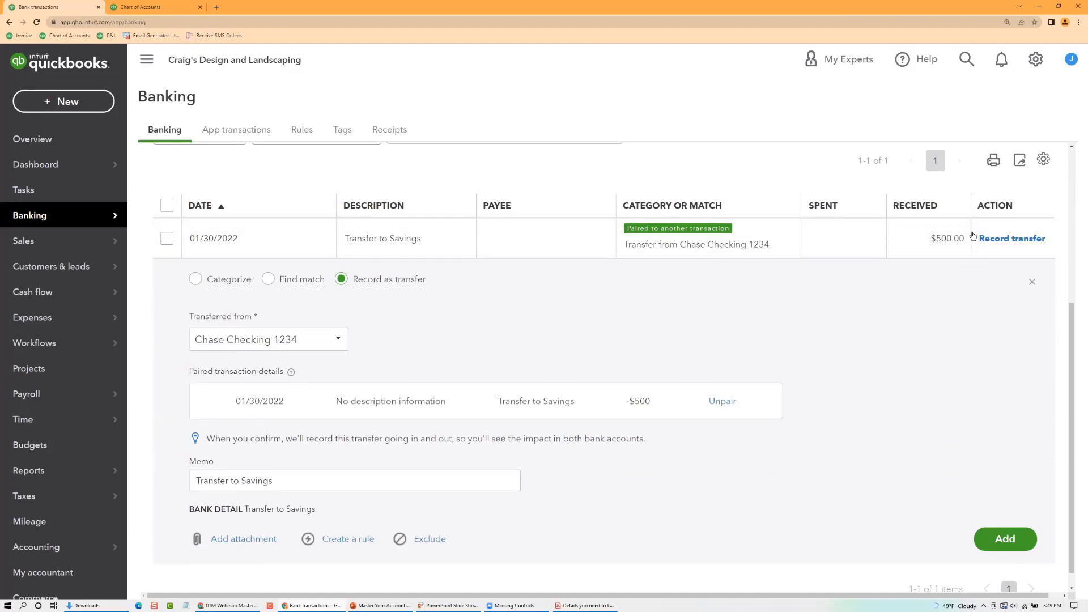
{"action": "scroll", "coordinate": [956, 243], "scroll_direction": "up", "scroll_amount": 2}
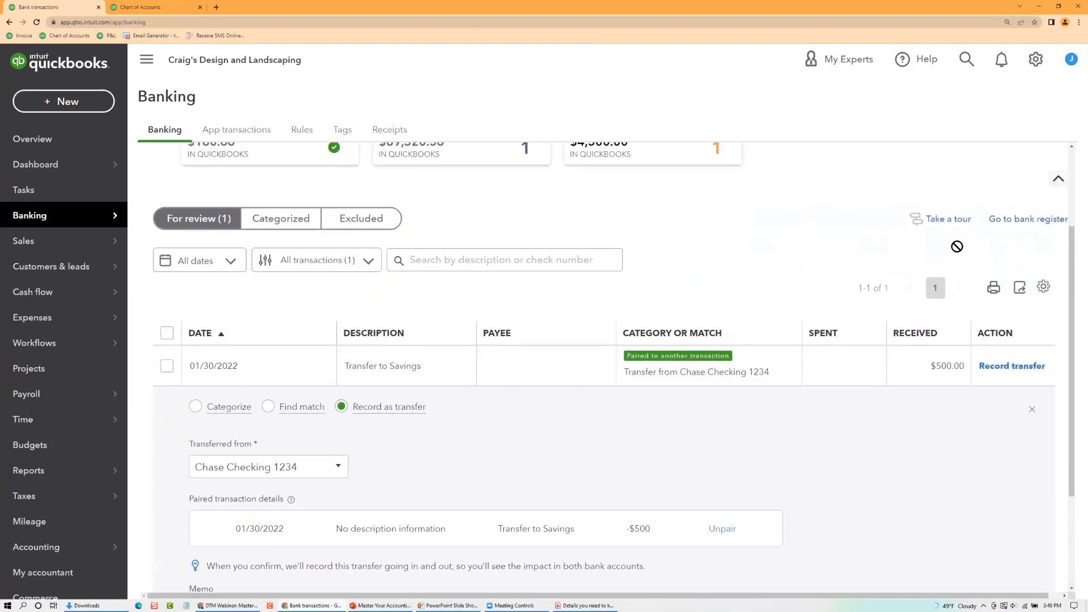
{"action": "scroll", "coordinate": [957, 246], "scroll_direction": "up", "scroll_amount": 2}
{"action": "left_click_drag", "start_coordinate": [1074, 232], "coordinate": [1073, 229]}
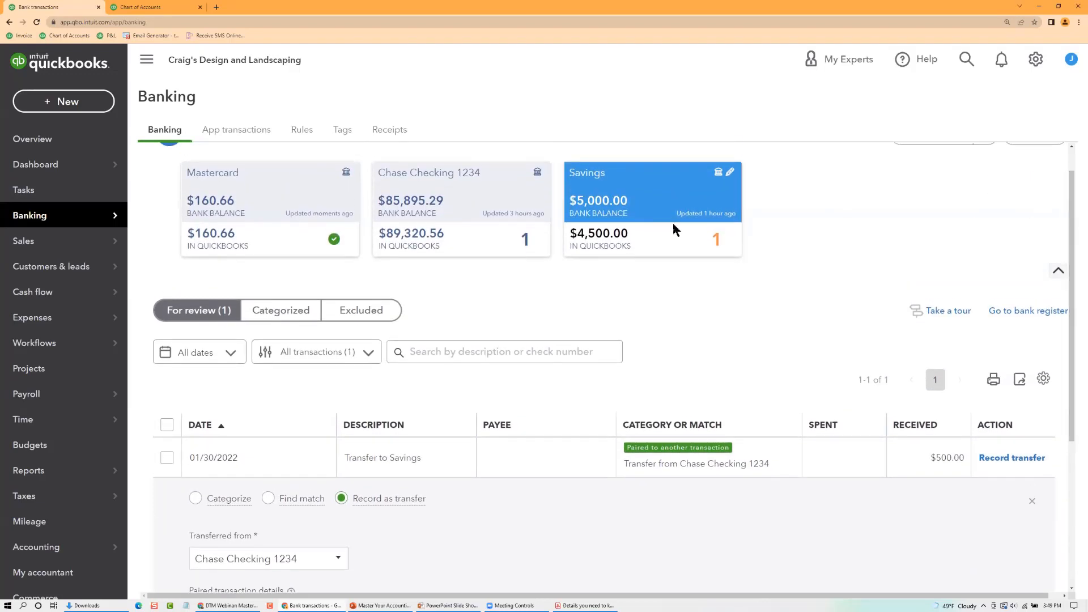
Step: Record the paired 01/30/2022 Transfer to Savings from the Chase Checking feed as a transfer to Savings
{"action": "left_click", "coordinate": [462, 243]}
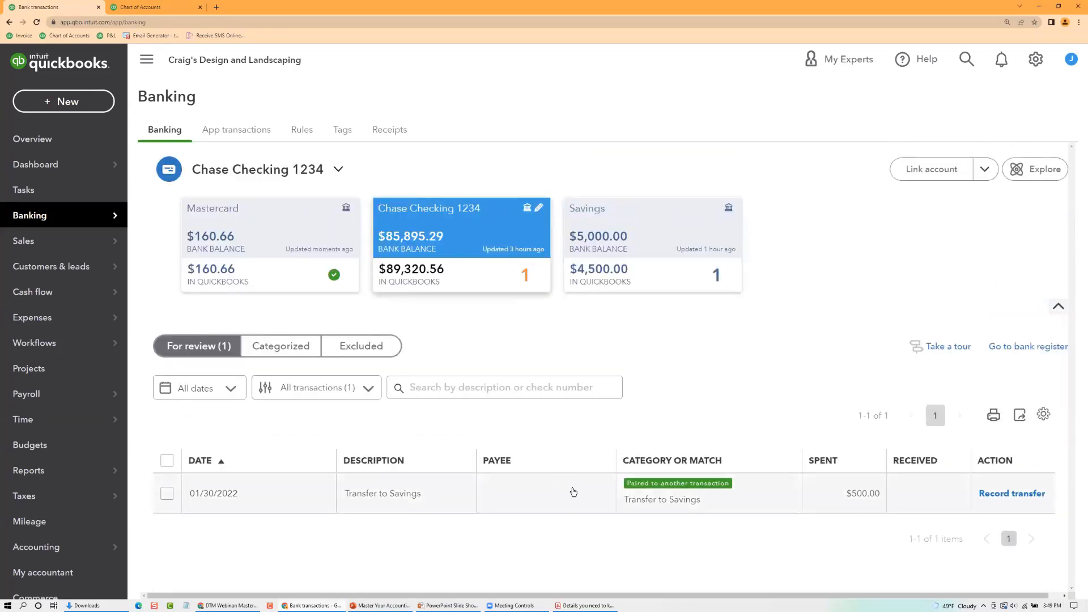
{"action": "left_click", "coordinate": [400, 499]}
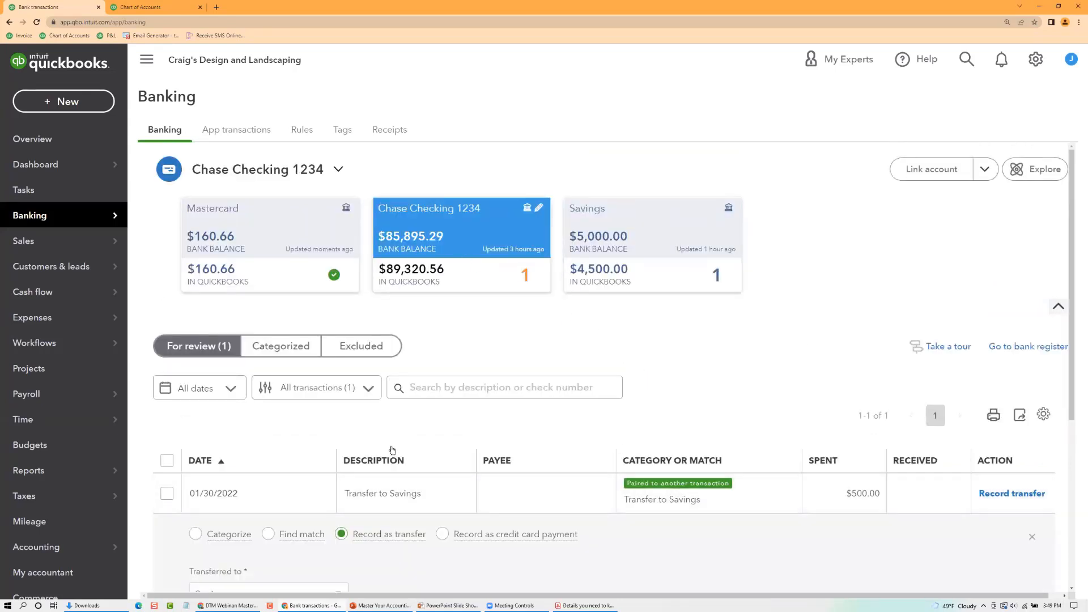
{"action": "scroll", "coordinate": [389, 434], "scroll_direction": "down", "scroll_amount": 3}
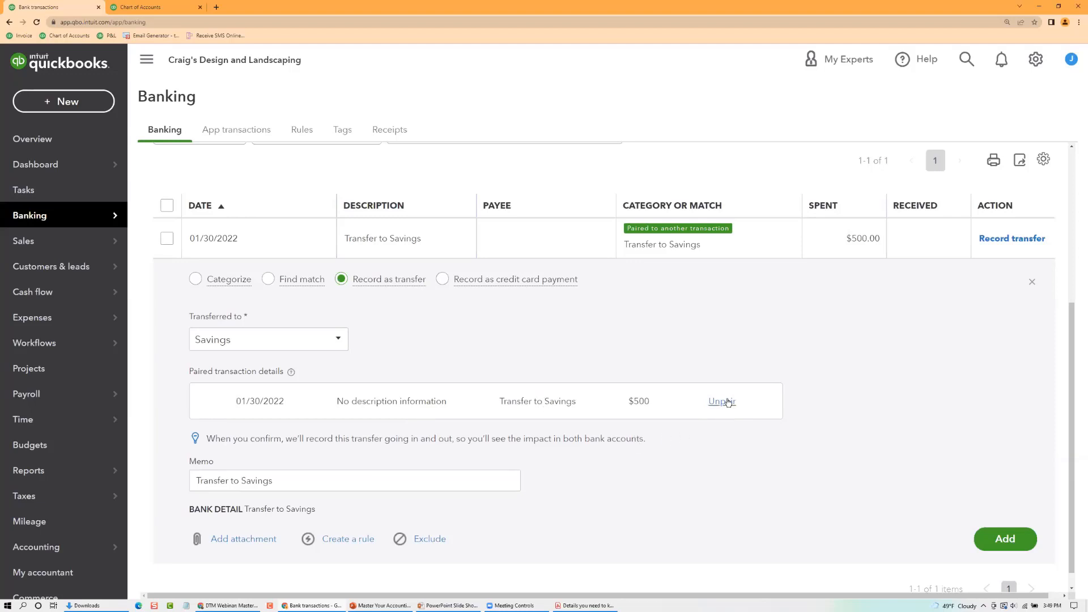
{"action": "left_click", "coordinate": [997, 532]}
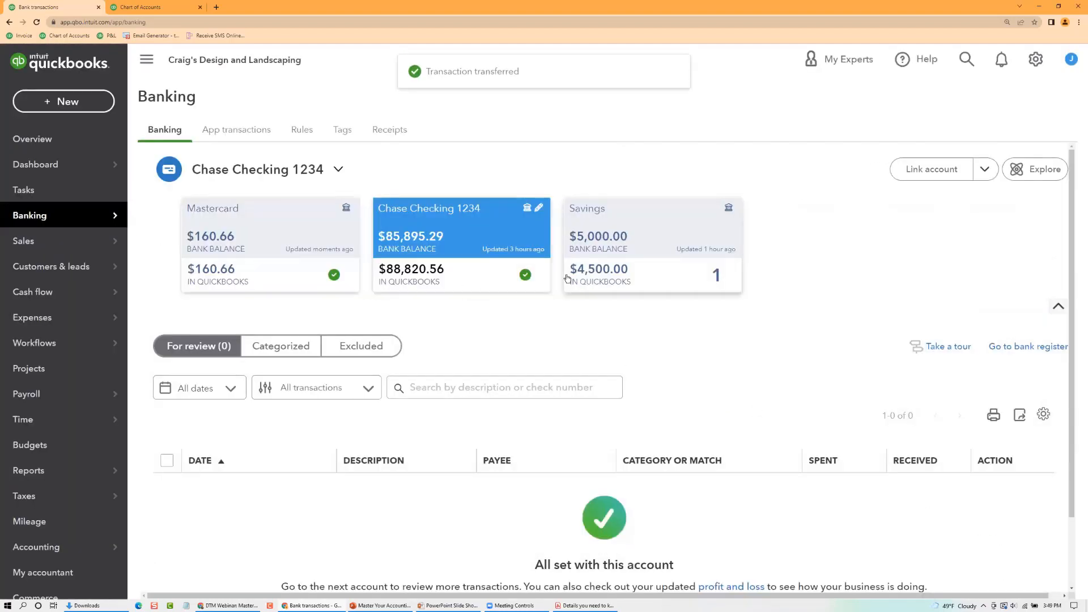
Step: Open the Savings feed and reload the page to refresh its balance and review list
{"action": "left_click", "coordinate": [586, 275]}
{"action": "scroll", "coordinate": [589, 317], "scroll_direction": "down", "scroll_amount": 2}
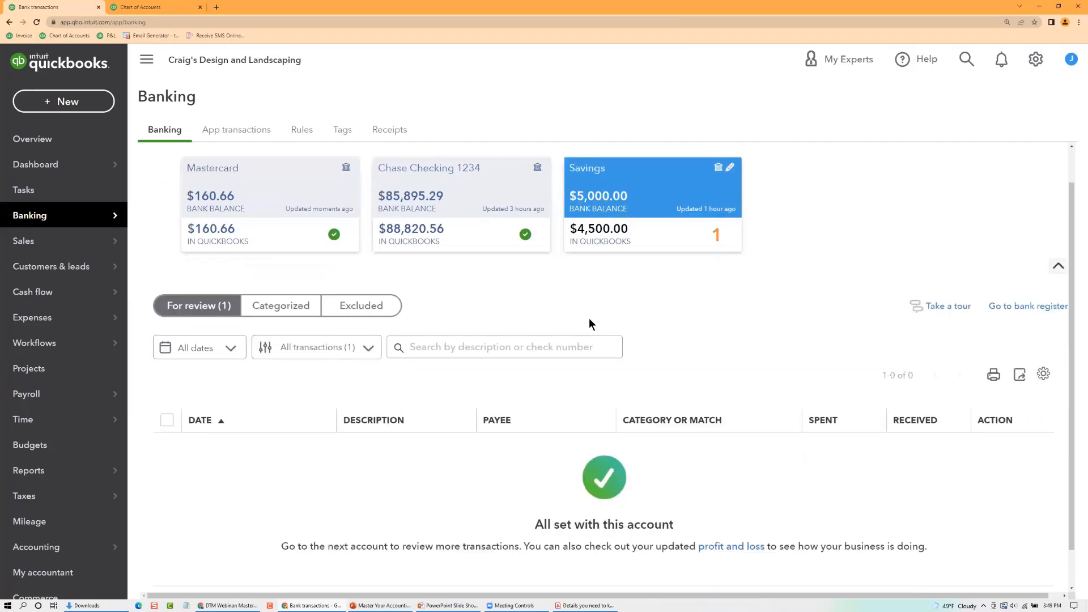
{"action": "left_click", "coordinate": [37, 21]}
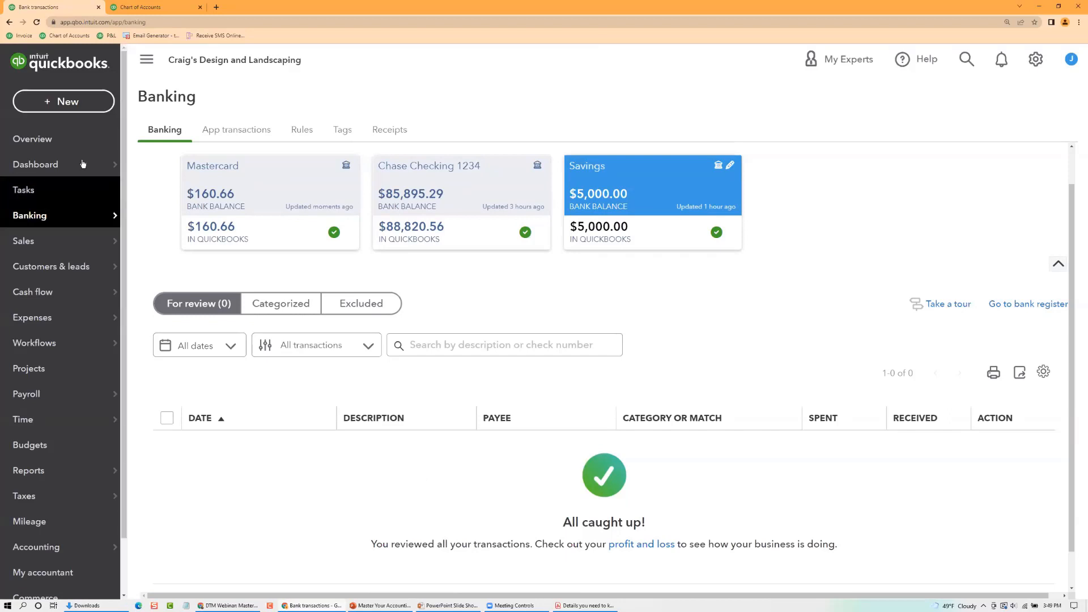
{"action": "left_click", "coordinate": [71, 105]}
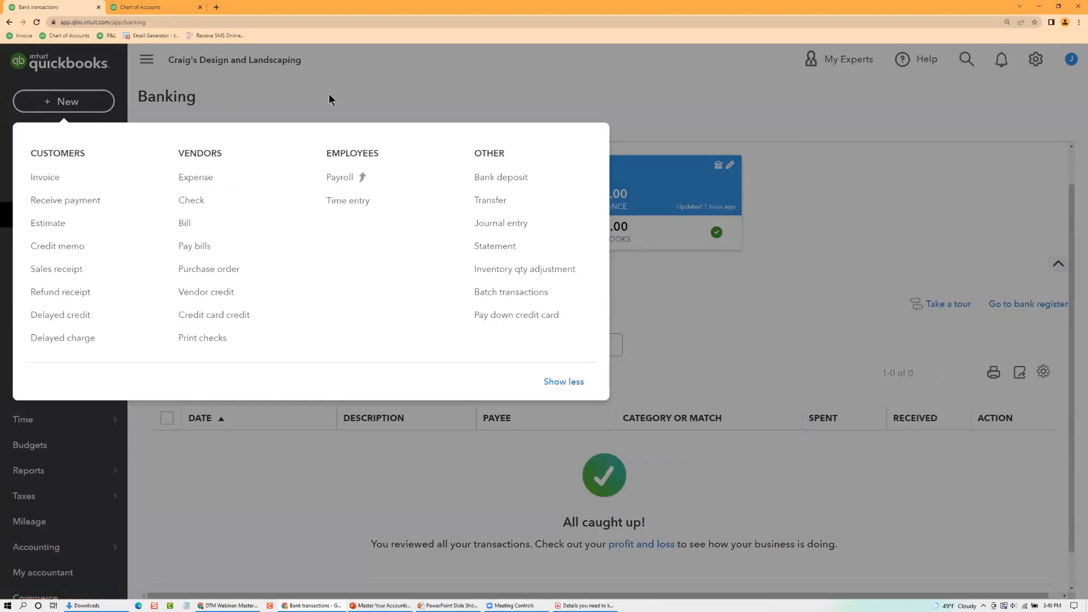
{"action": "key", "text": "Escape"}
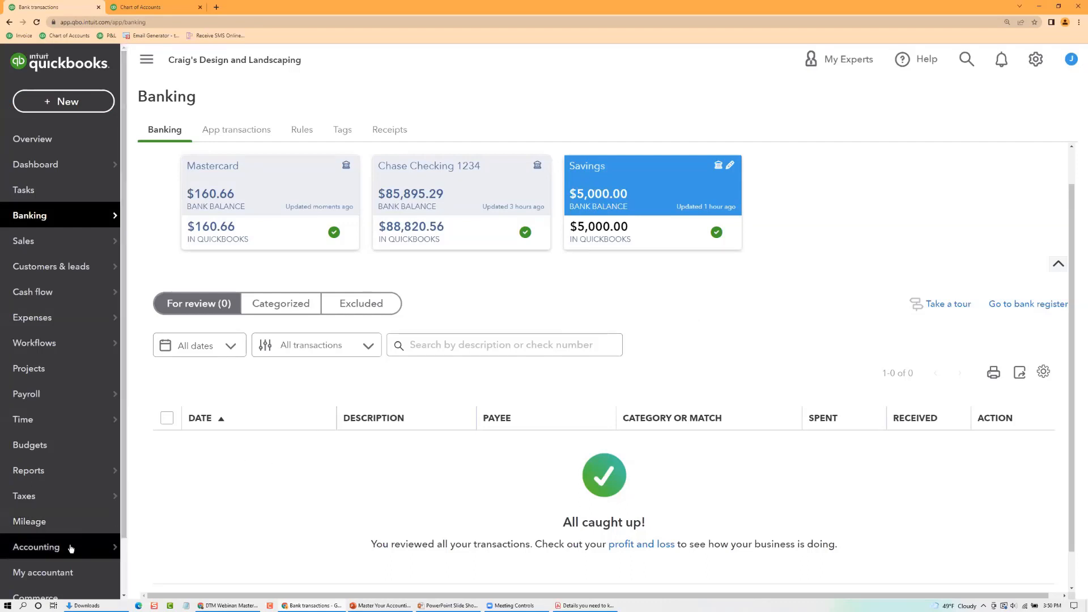
Step: Open the Reconcile page for Chase Checking 1234 and proceed through its introduction
{"action": "mouse_move", "coordinate": [71, 547]}
{"action": "scroll", "coordinate": [44, 548], "scroll_direction": "down", "scroll_amount": 1}
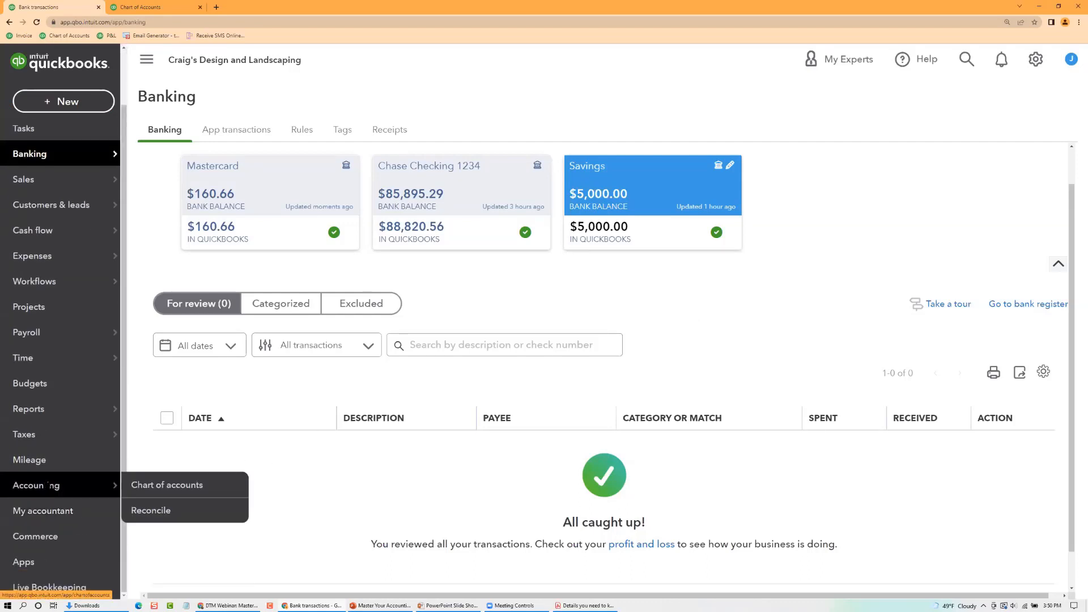
{"action": "left_click", "coordinate": [160, 511]}
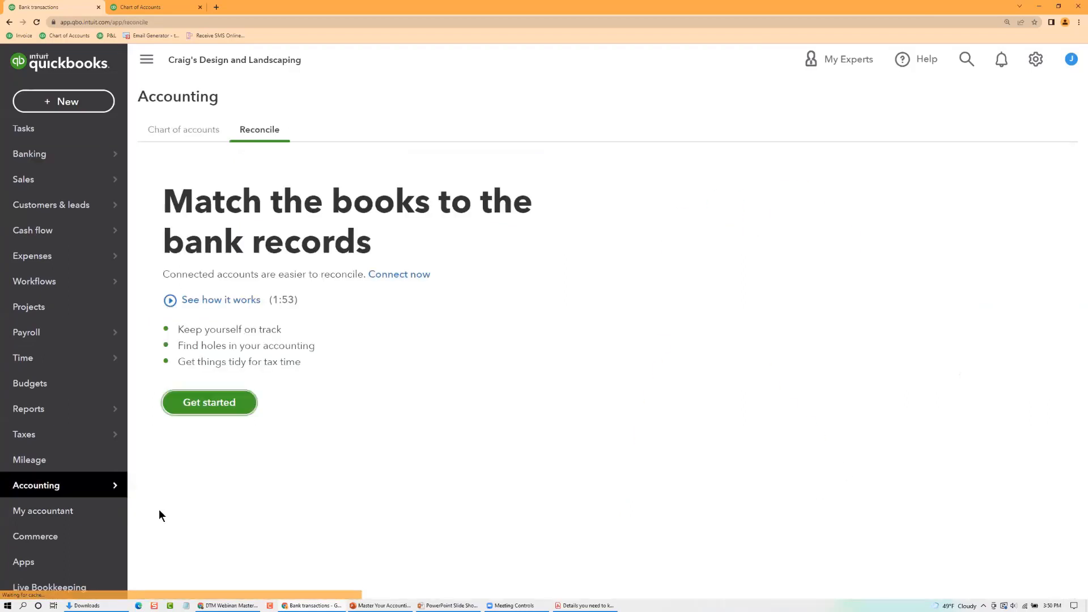
{"action": "left_click", "coordinate": [1037, 60]}
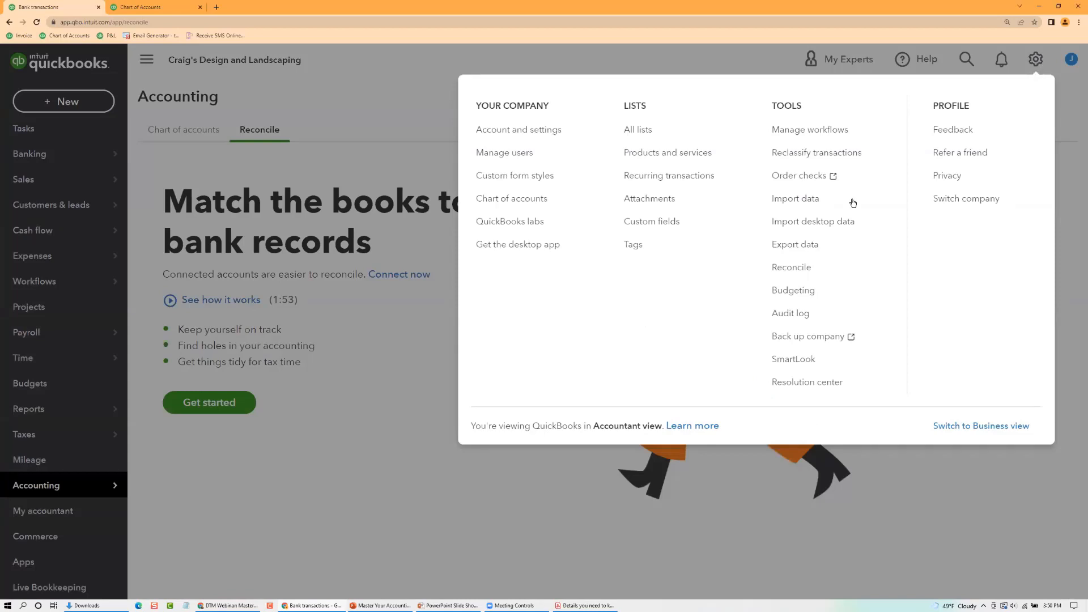
{"action": "left_click", "coordinate": [259, 443]}
{"action": "left_click", "coordinate": [225, 409]}
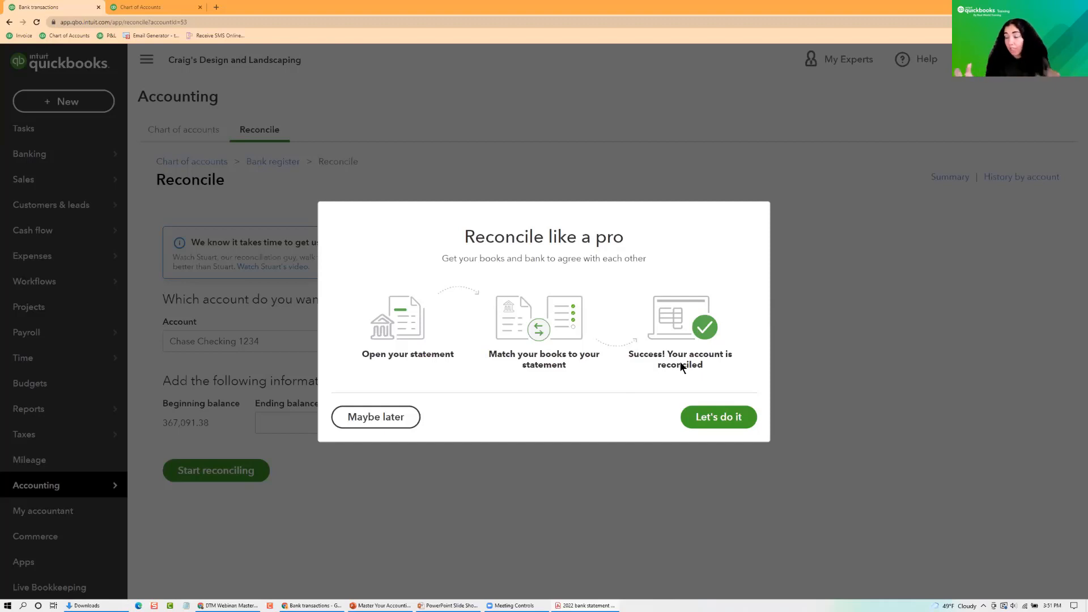
{"action": "left_click", "coordinate": [702, 420]}
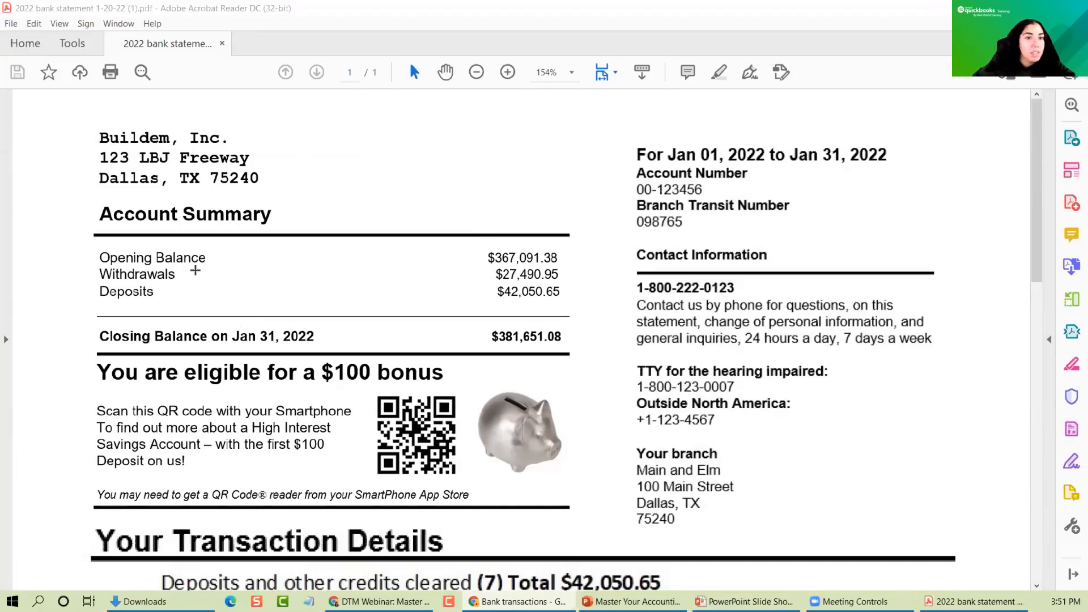
Step: Review the statement period, account summary and transaction details in the January 2022 bank statement PDF in Adobe Acrobat Reader
{"action": "left_click", "coordinate": [89, 138]}
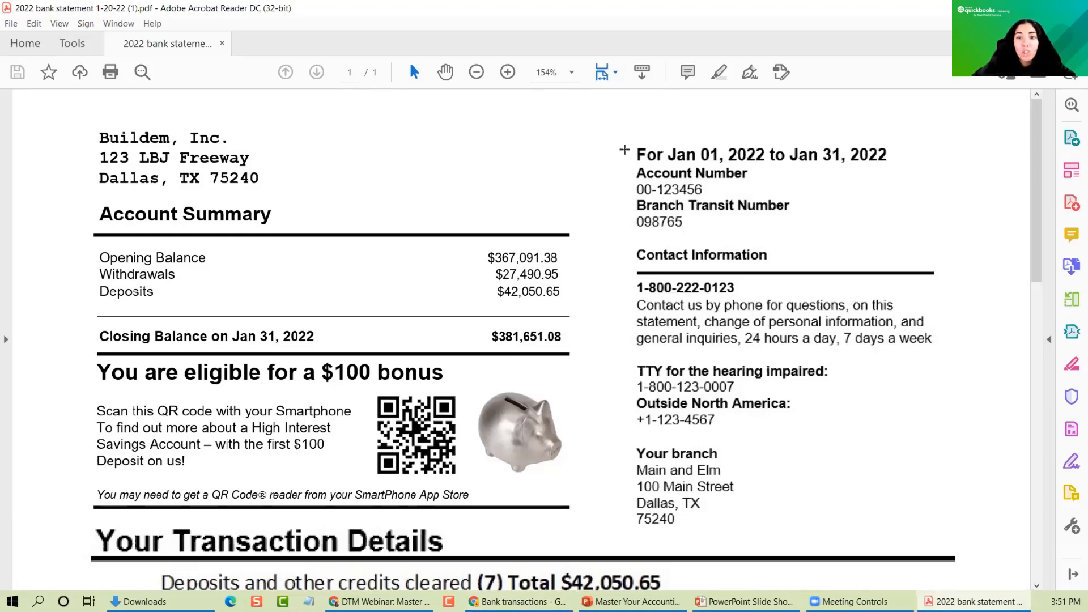
{"action": "left_click", "coordinate": [839, 158]}
{"action": "left_click", "coordinate": [876, 175]}
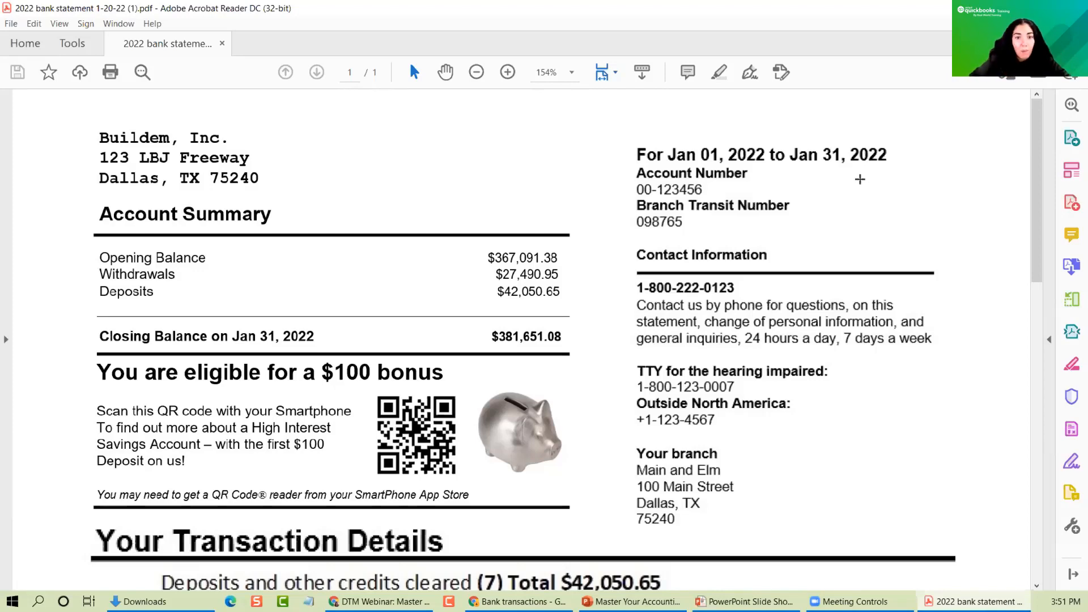
{"action": "scroll", "coordinate": [850, 241], "scroll_direction": "down", "scroll_amount": 4}
{"action": "scroll", "coordinate": [984, 187], "scroll_direction": "down", "scroll_amount": 7}
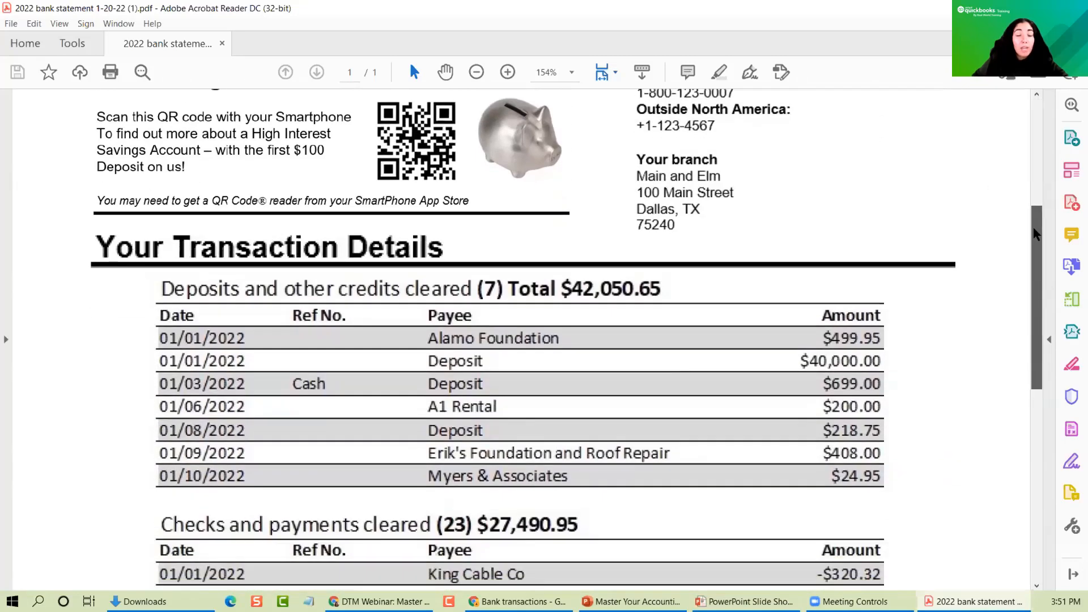
{"action": "left_click_drag", "start_coordinate": [1035, 234], "coordinate": [1001, 160]}
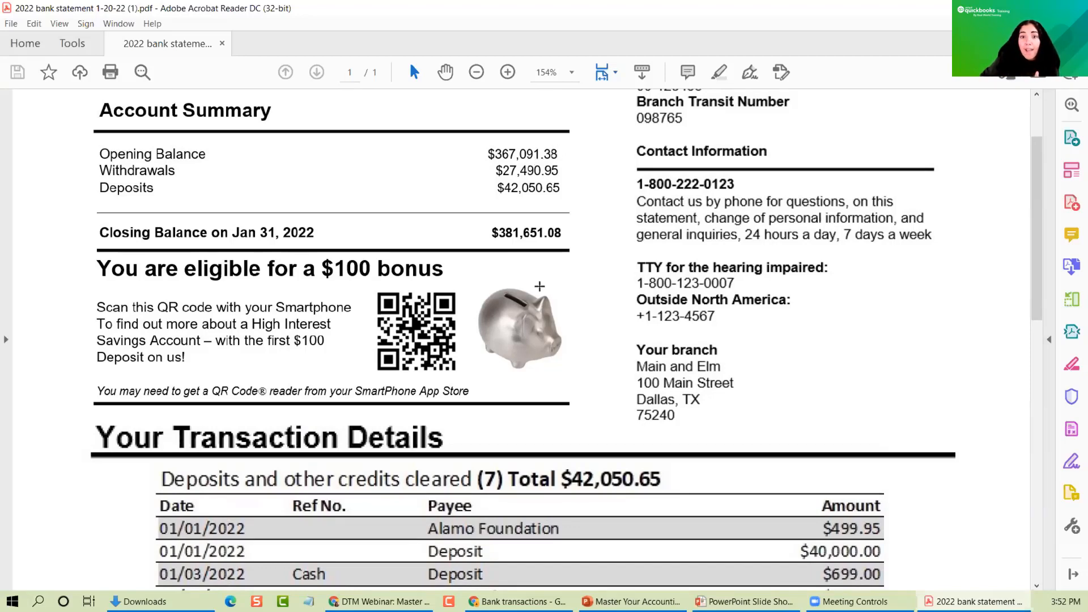
Step: Mark out the closing balance and its Jan 31, 2022 date in the statement's account summary
{"action": "left_click_drag", "start_coordinate": [481, 218], "coordinate": [573, 244]}
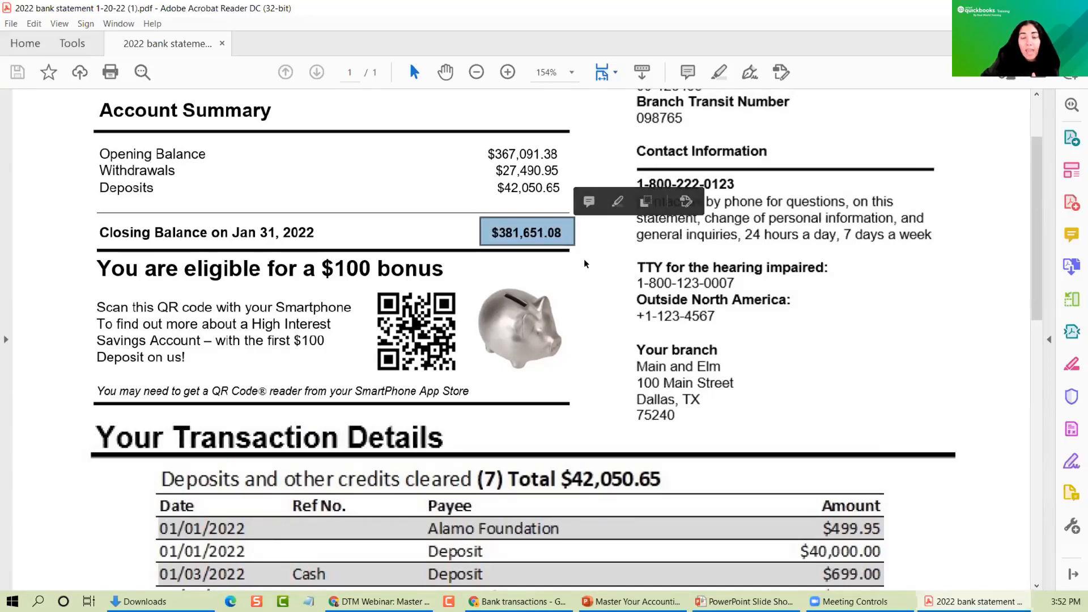
{"action": "left_click", "coordinate": [589, 263]}
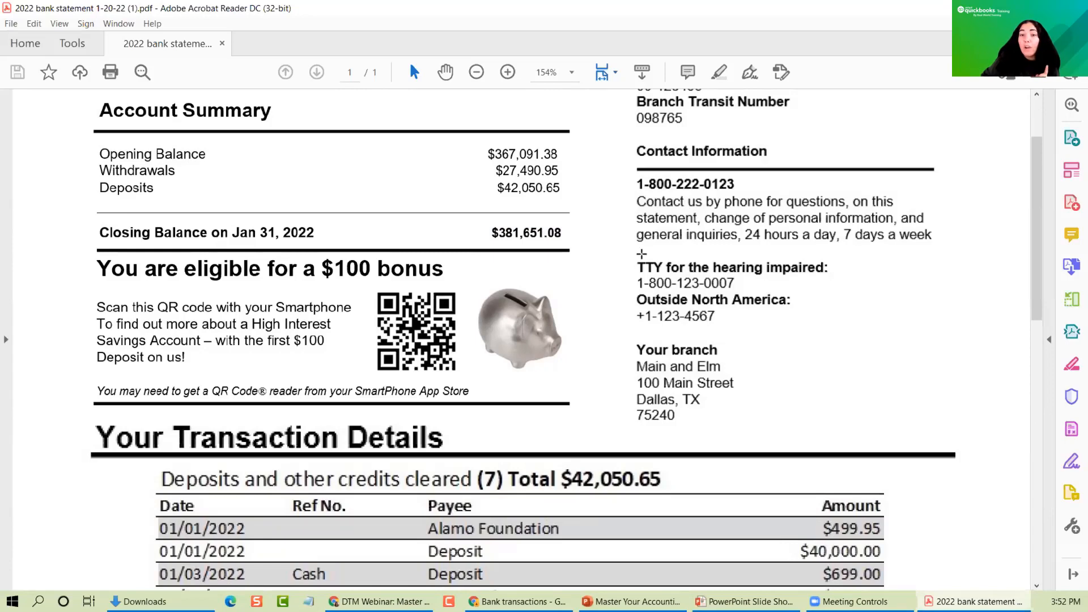
{"action": "left_click_drag", "start_coordinate": [226, 220], "coordinate": [323, 242]}
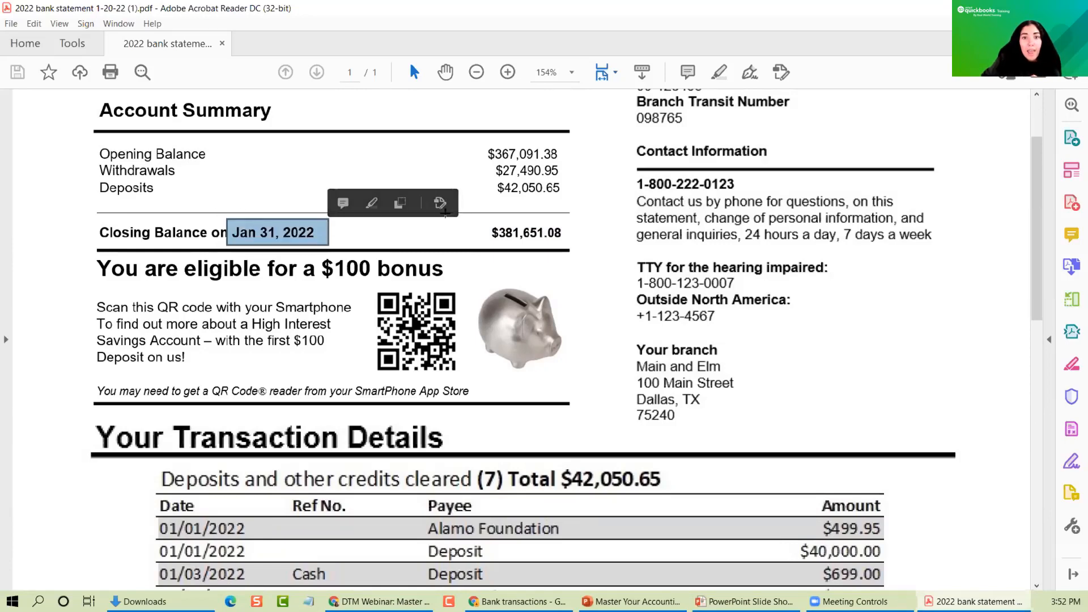
{"action": "left_click_drag", "start_coordinate": [483, 218], "coordinate": [570, 243]}
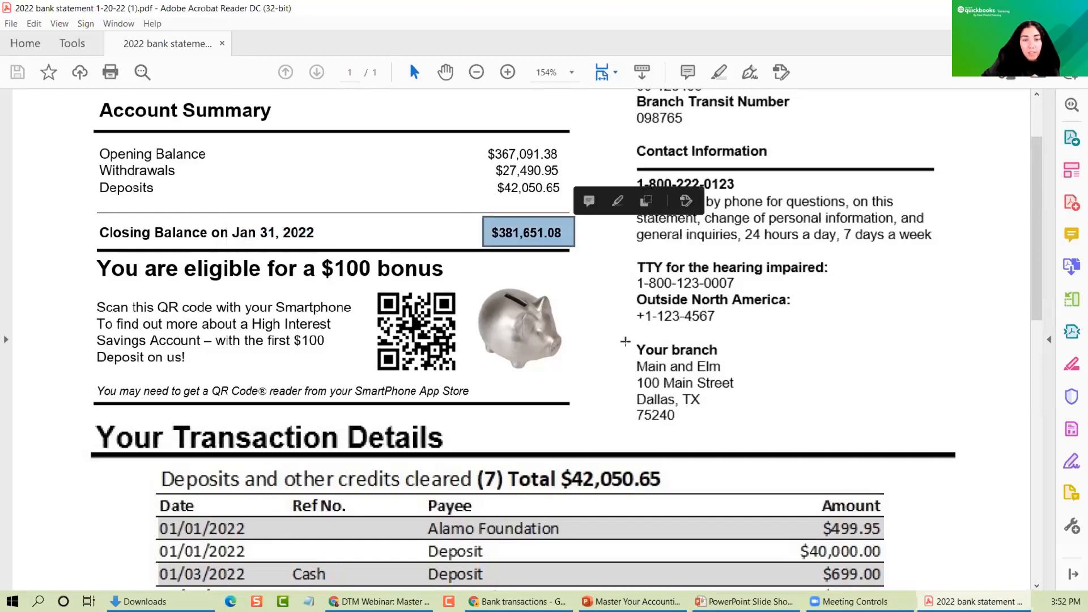
Step: Compare the statement's opening balance with the beginning balance shown for Chase Checking 1234
{"action": "left_click_drag", "start_coordinate": [477, 144], "coordinate": [567, 164]}
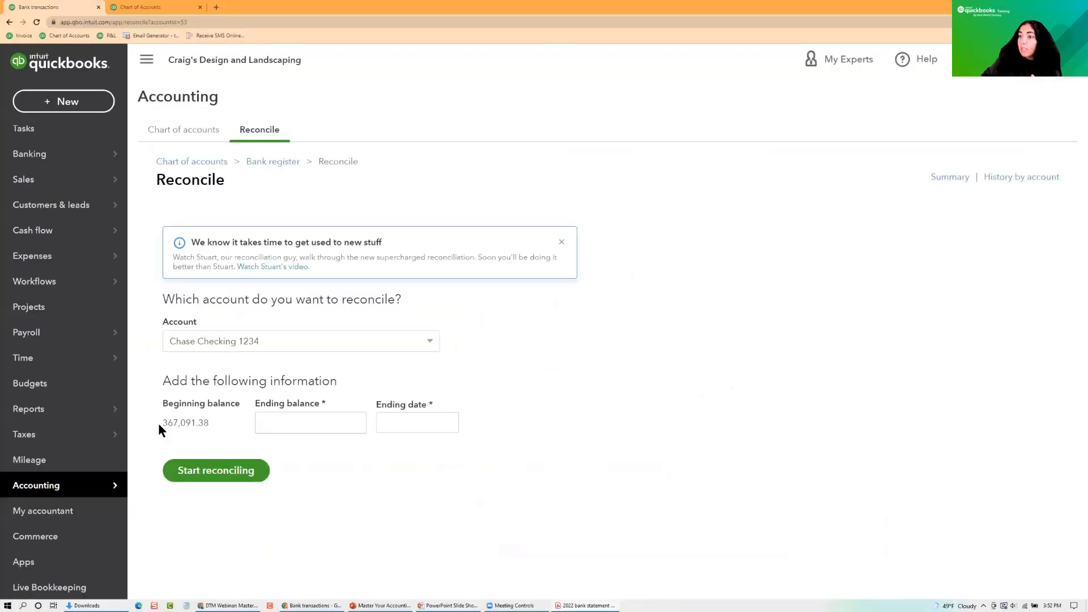
{"action": "left_click_drag", "start_coordinate": [158, 424], "coordinate": [206, 422]}
{"action": "left_click", "coordinate": [210, 423]}
Step: Enter an ending balance of 381,651.08 and an ending date of 01/31/2022 for the Chase Checking reconciliation
{"action": "left_click", "coordinate": [265, 422]}
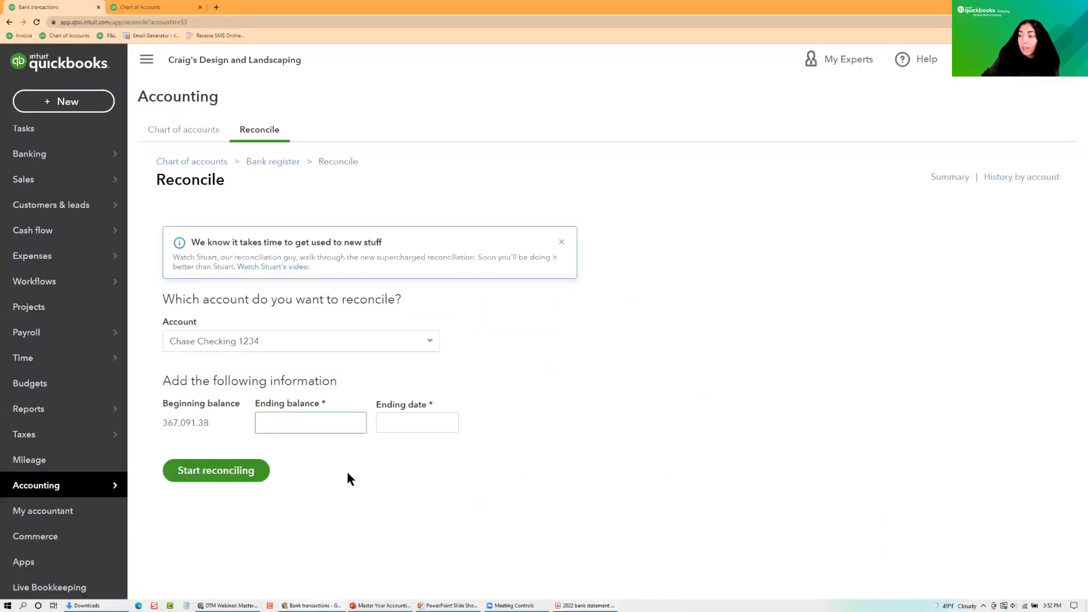
{"action": "type", "text": "381"}
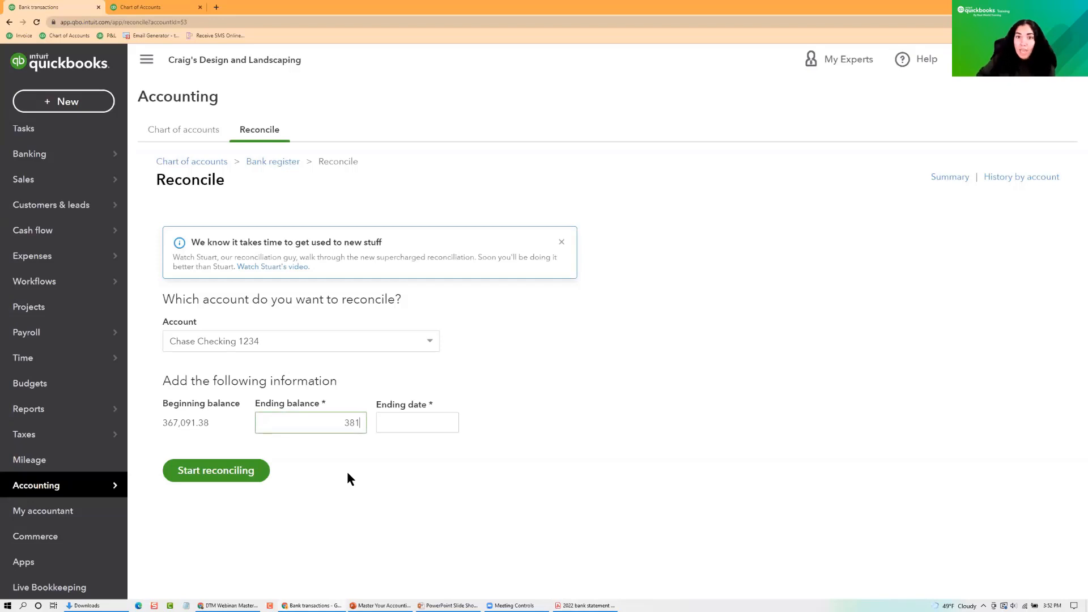
{"action": "type", "text": "651."}
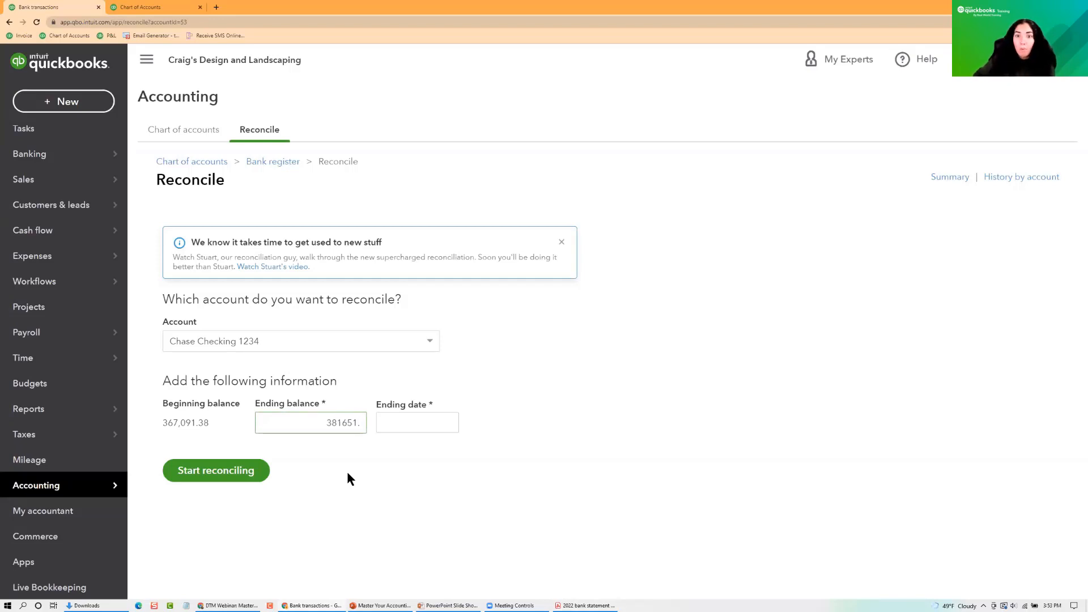
{"action": "type", "text": "08"}
{"action": "key", "text": "Tab"}
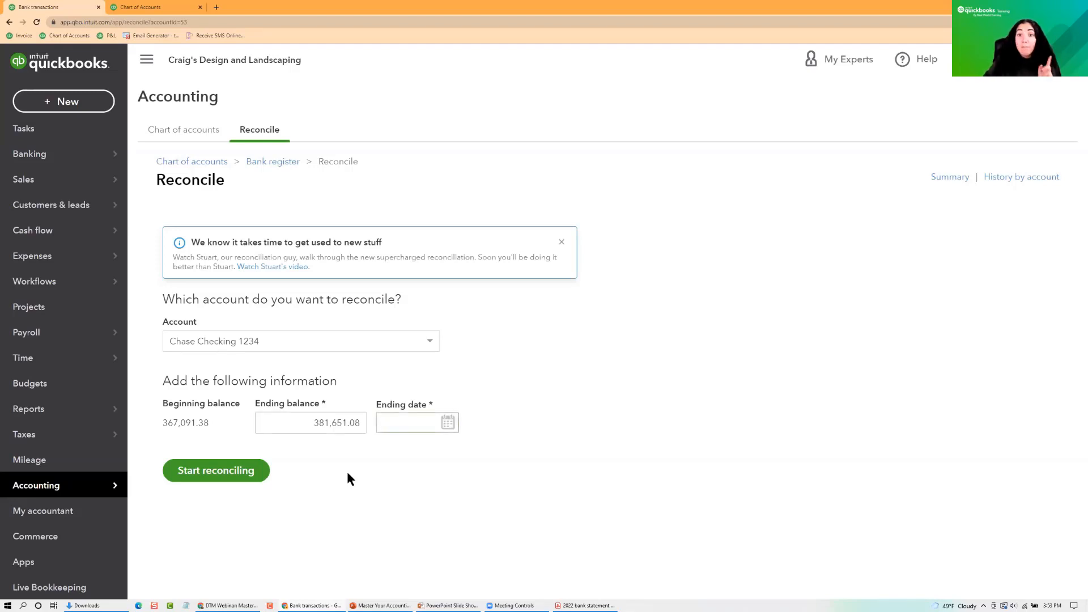
{"action": "type", "text": "01/31/2022"}
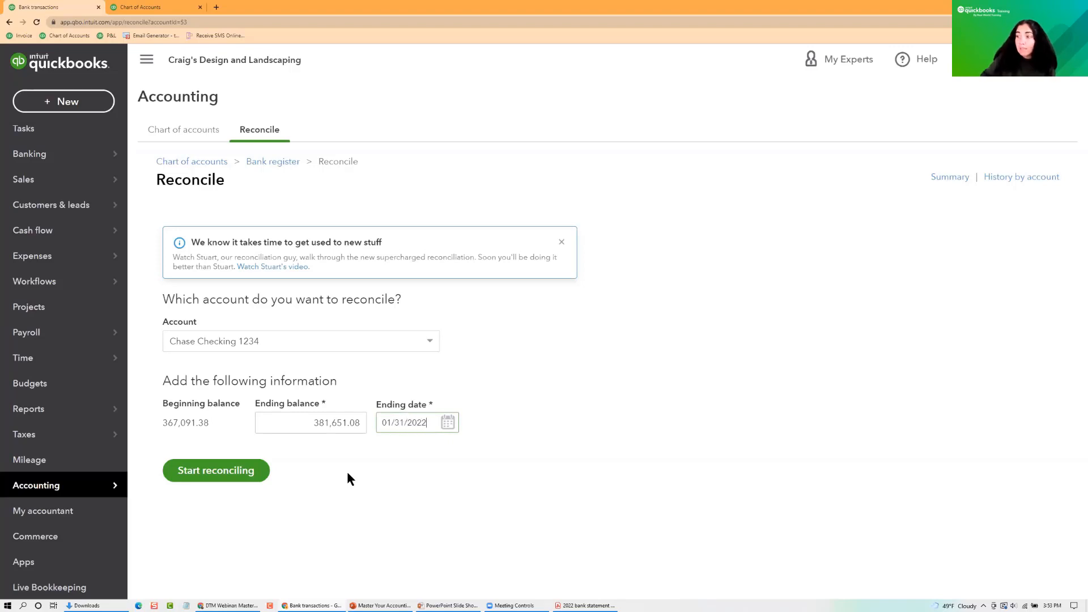
{"action": "left_click", "coordinate": [348, 474]}
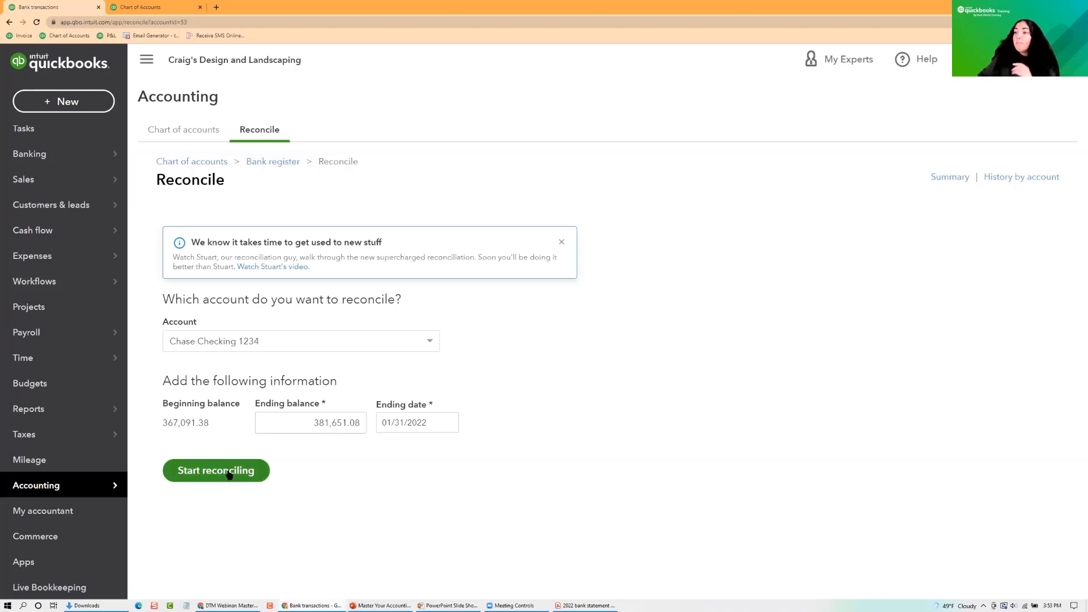
Step: Start reconciling with Chase Checking 1234 kept as the account, and dismiss the guided-tour messages
{"action": "left_click", "coordinate": [265, 341]}
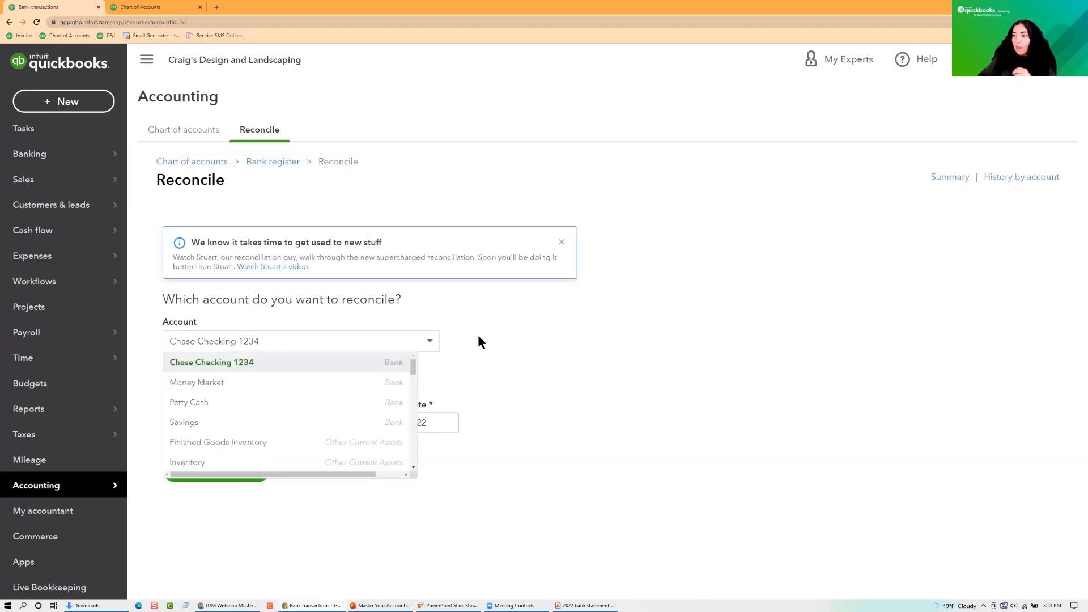
{"action": "left_click", "coordinate": [432, 455]}
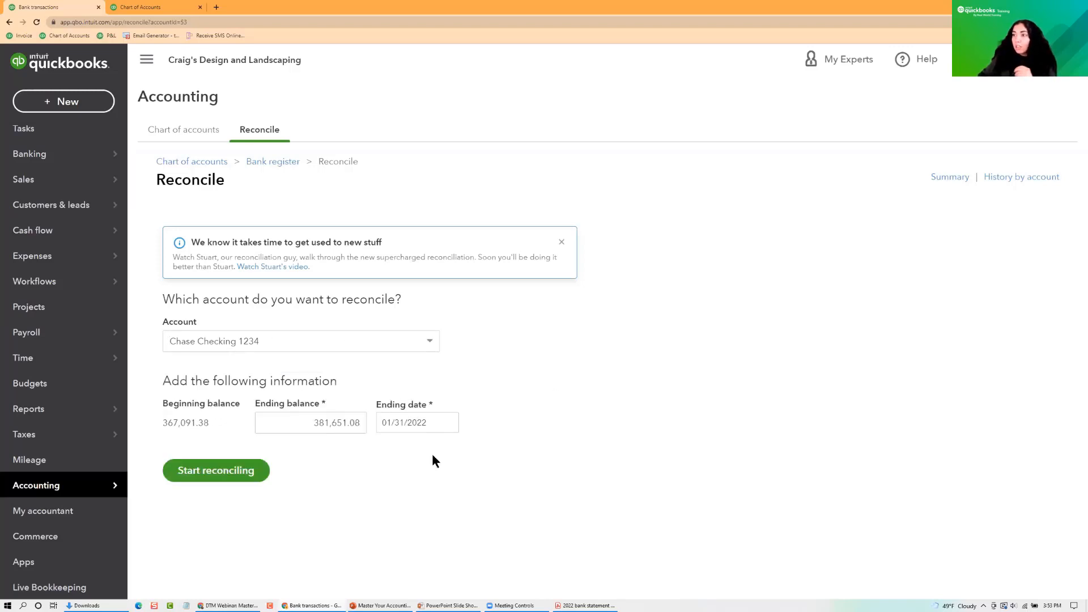
{"action": "left_click", "coordinate": [201, 474]}
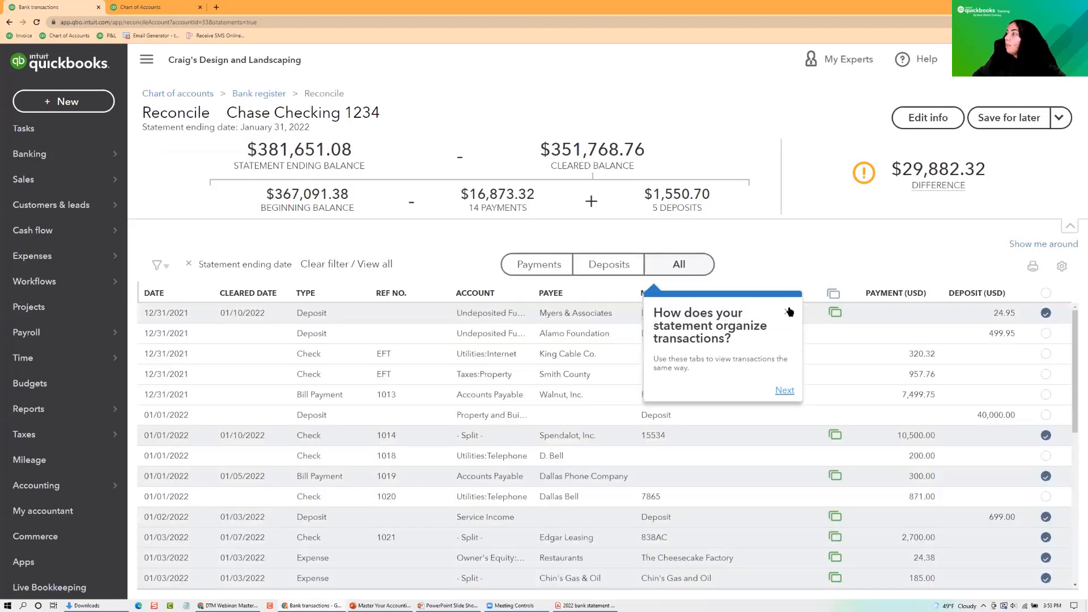
{"action": "left_click", "coordinate": [786, 311]}
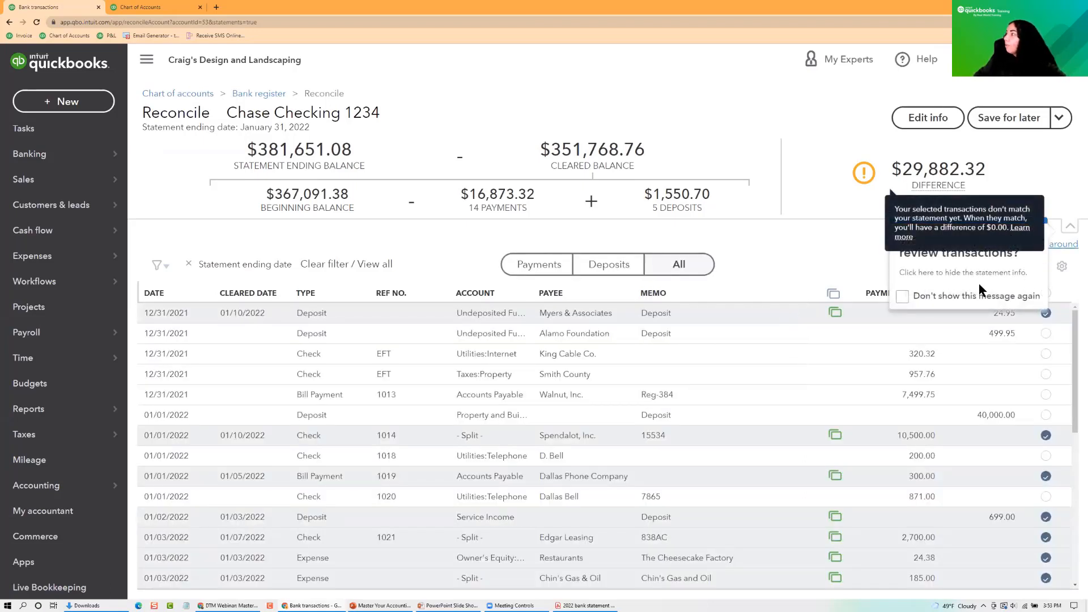
{"action": "left_click", "coordinate": [1041, 233]}
{"action": "left_click", "coordinate": [1023, 279]}
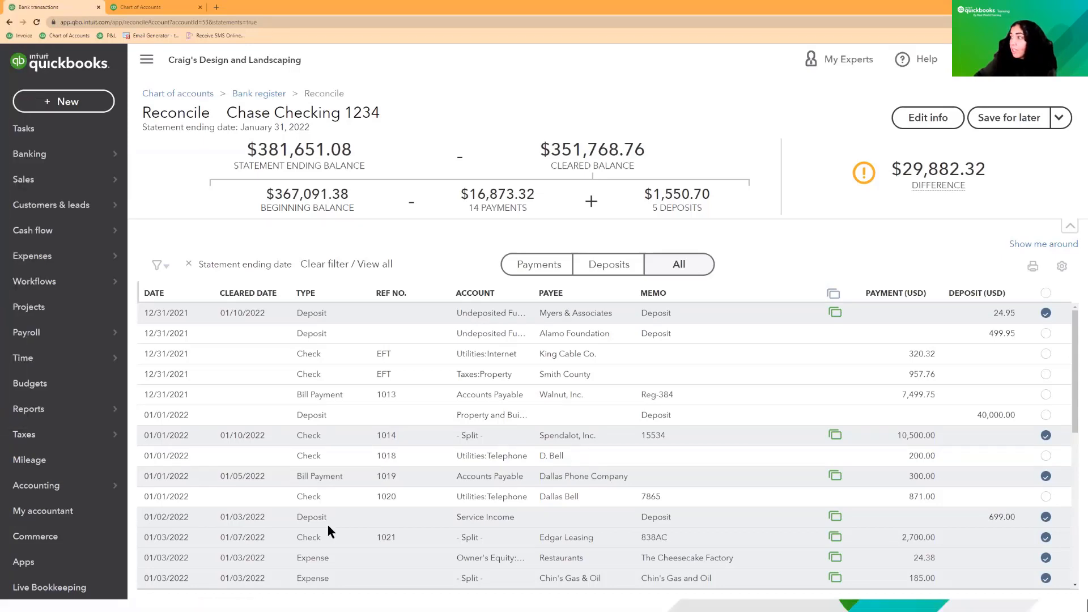
Step: Check against the PDF statement and mark the 499.95 Alamo Foundation deposit and 320.32 King Cable Co. check as cleared
{"action": "key", "text": "alt+Tab"}
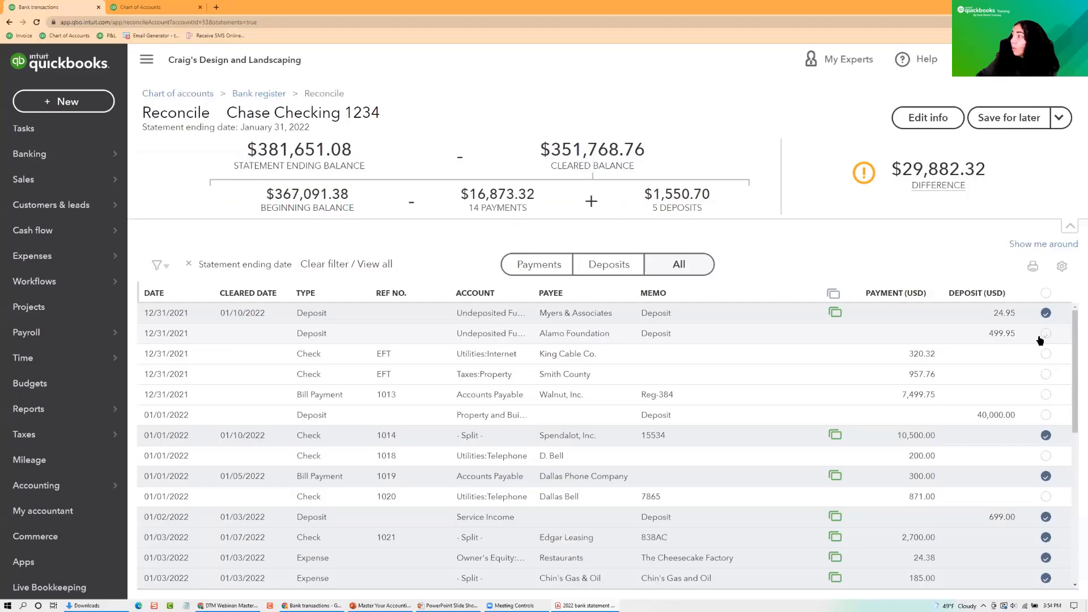
{"action": "left_click", "coordinate": [1040, 338]}
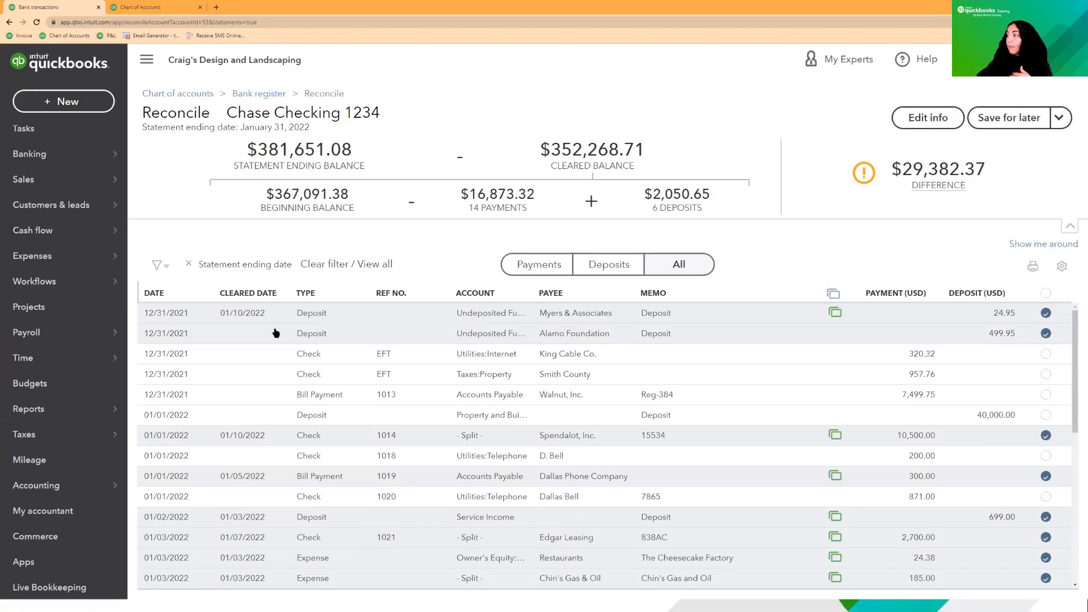
{"action": "key", "text": "alt+Tab"}
{"action": "left_click_drag", "start_coordinate": [804, 451], "coordinate": [887, 475]}
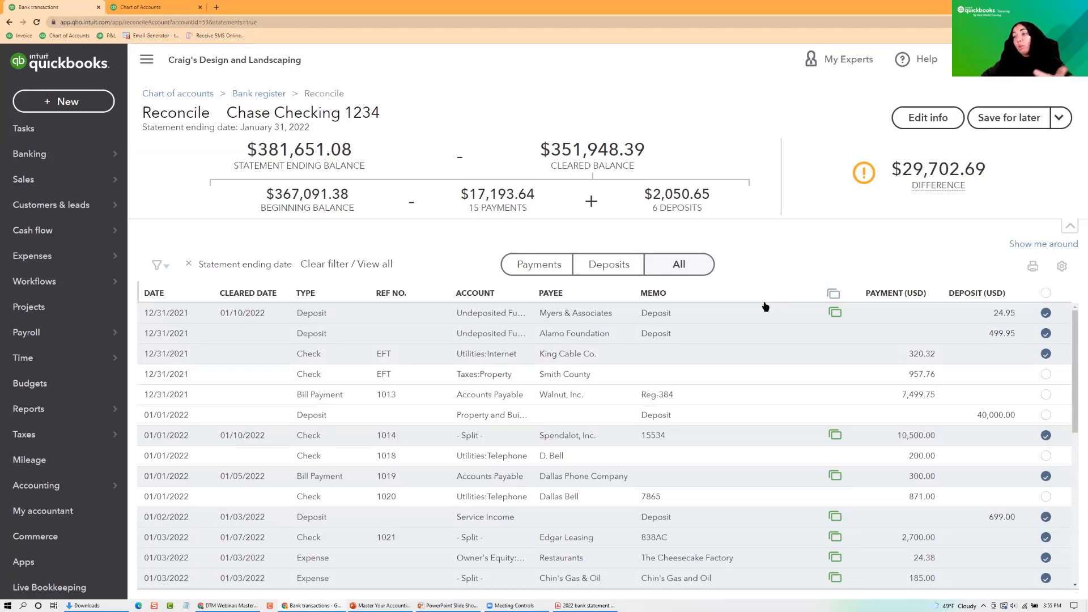
Step: Mark the Smith County check, Walnut, Inc. bill payment, 40,000.00 deposit and checks 1018 and 1020 as cleared
{"action": "left_click", "coordinate": [1045, 374]}
{"action": "left_click", "coordinate": [1045, 395]}
{"action": "left_click", "coordinate": [1045, 415]}
{"action": "scroll", "coordinate": [1047, 397], "scroll_direction": "down", "scroll_amount": 2}
{"action": "left_click", "coordinate": [1045, 370]}
{"action": "left_click", "coordinate": [1045, 412]}
{"action": "scroll", "coordinate": [1044, 431], "scroll_direction": "down", "scroll_amount": 3}
{"action": "scroll", "coordinate": [1043, 427], "scroll_direction": "up", "scroll_amount": 1}
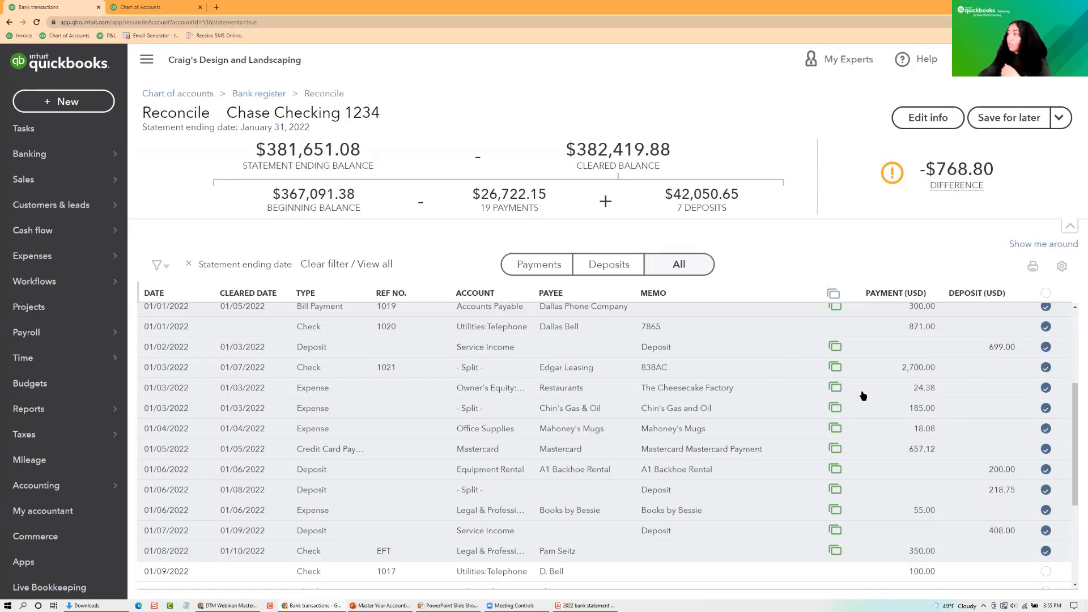
Step: Mark check 1017, the 01/10/2022 Electric, Inc. check, the 01/20/2022 EFT check and the Office Solutions expense as cleared
{"action": "mouse_move", "coordinate": [833, 400]}
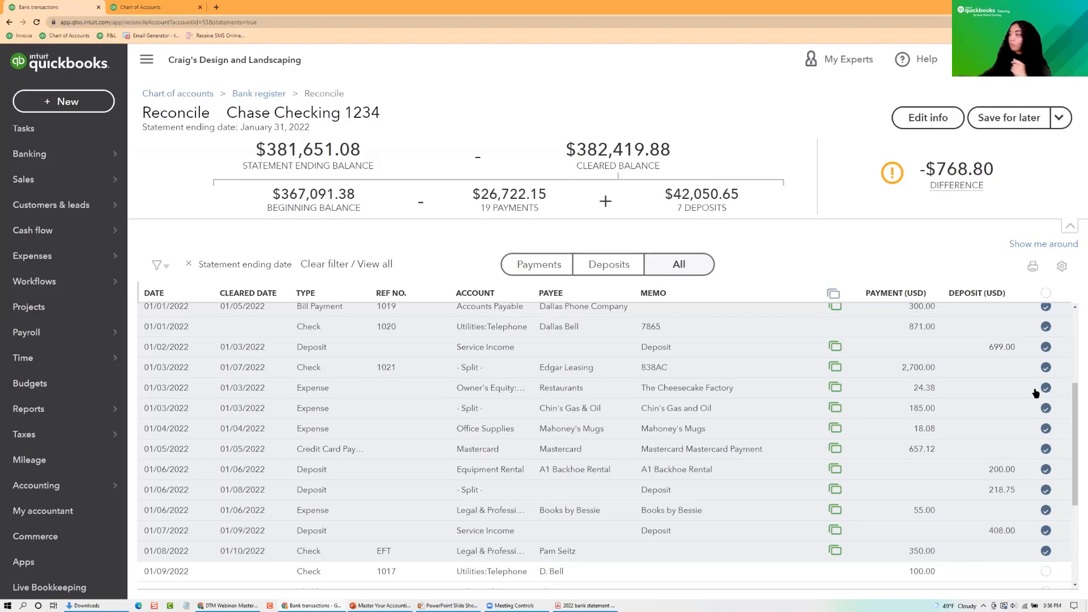
{"action": "scroll", "coordinate": [1036, 393], "scroll_direction": "down", "scroll_amount": 3}
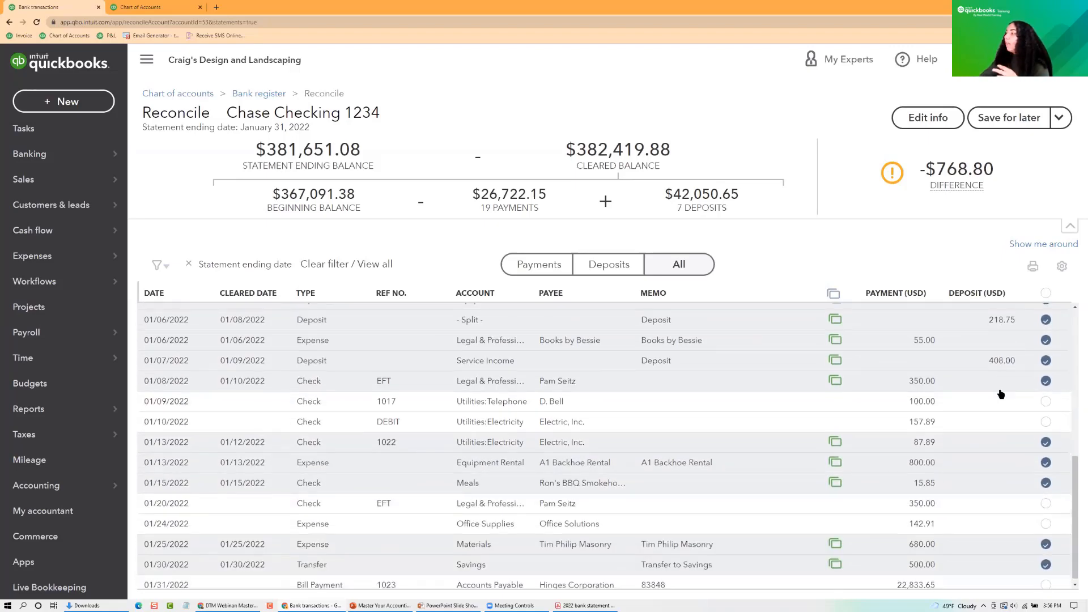
{"action": "left_click", "coordinate": [1045, 393]}
{"action": "left_click", "coordinate": [1045, 415]}
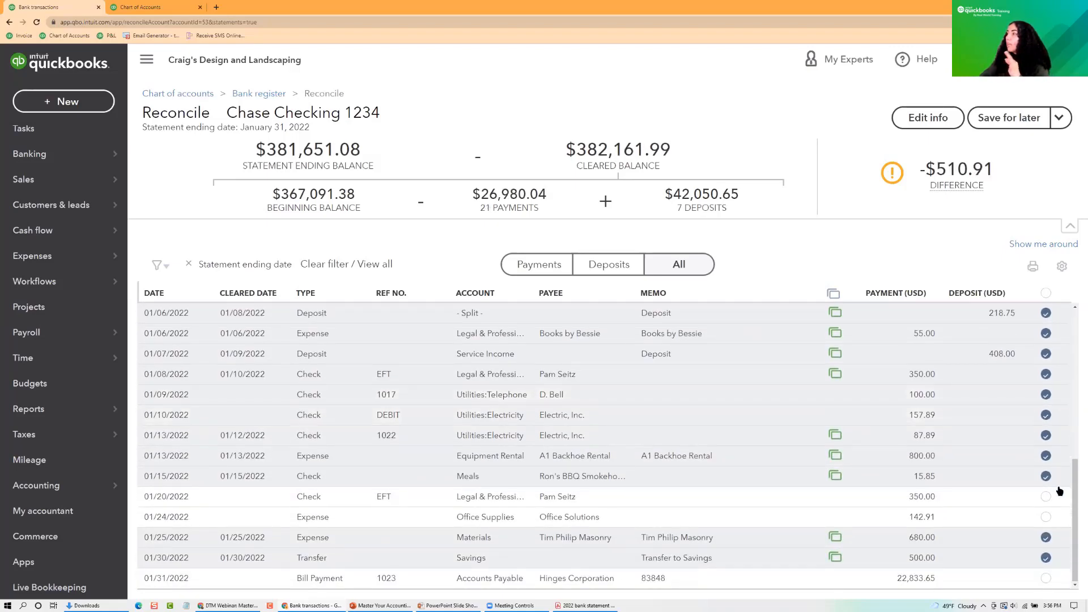
{"action": "left_click", "coordinate": [1044, 497]}
{"action": "left_click", "coordinate": [1045, 516]}
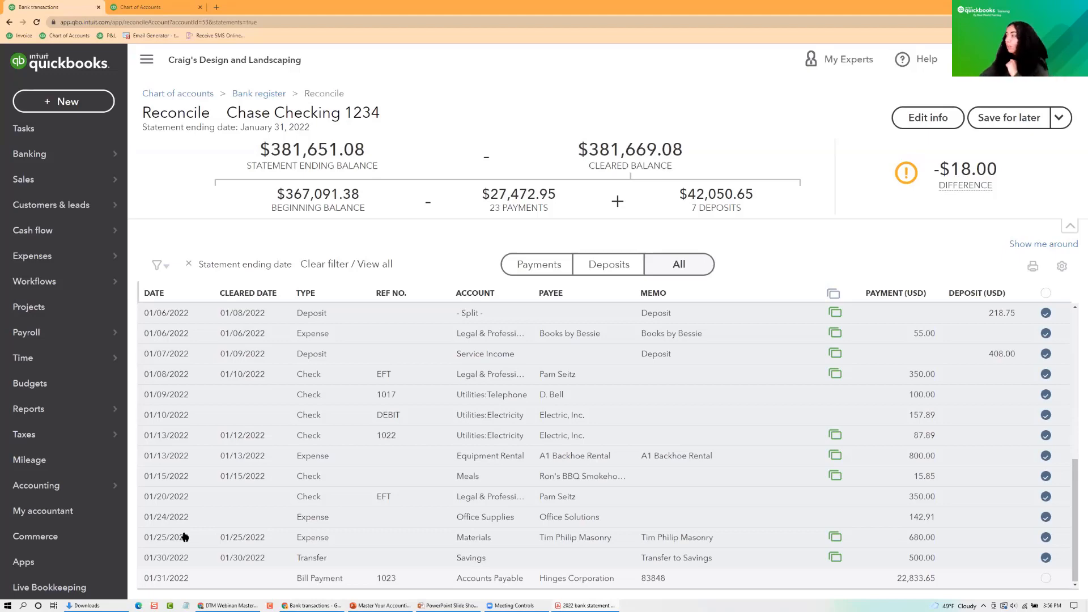
Step: Look through the transactions for the source of the difference and compare the 01/10/2022 Electric, Inc. check with the statement
{"action": "scroll", "coordinate": [809, 464], "scroll_direction": "up", "scroll_amount": 10}
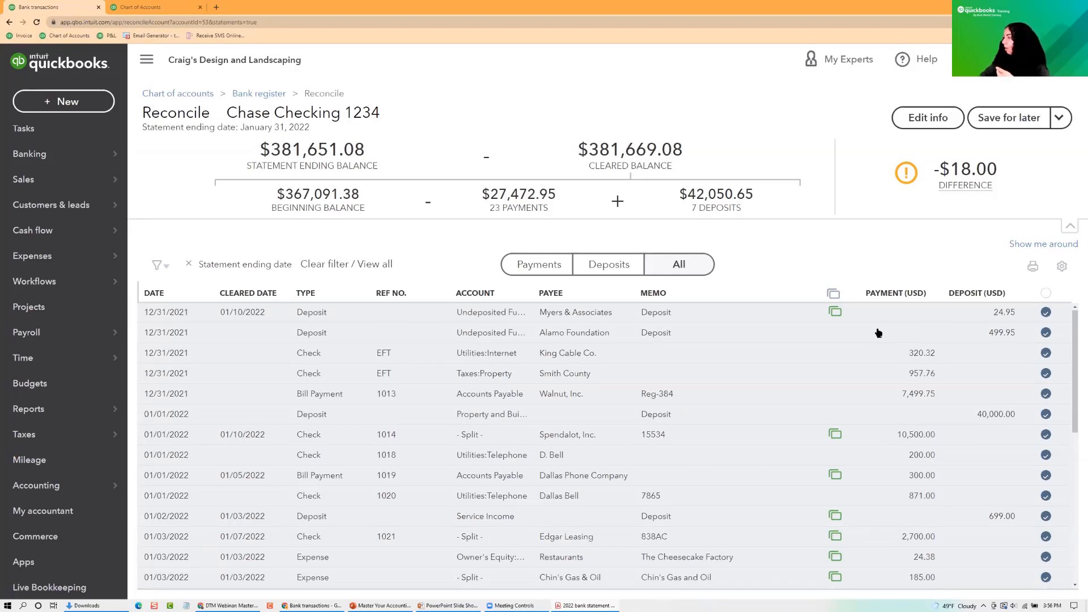
{"action": "scroll", "coordinate": [875, 337], "scroll_direction": "down", "scroll_amount": 3}
{"action": "scroll", "coordinate": [875, 339], "scroll_direction": "down", "scroll_amount": 3}
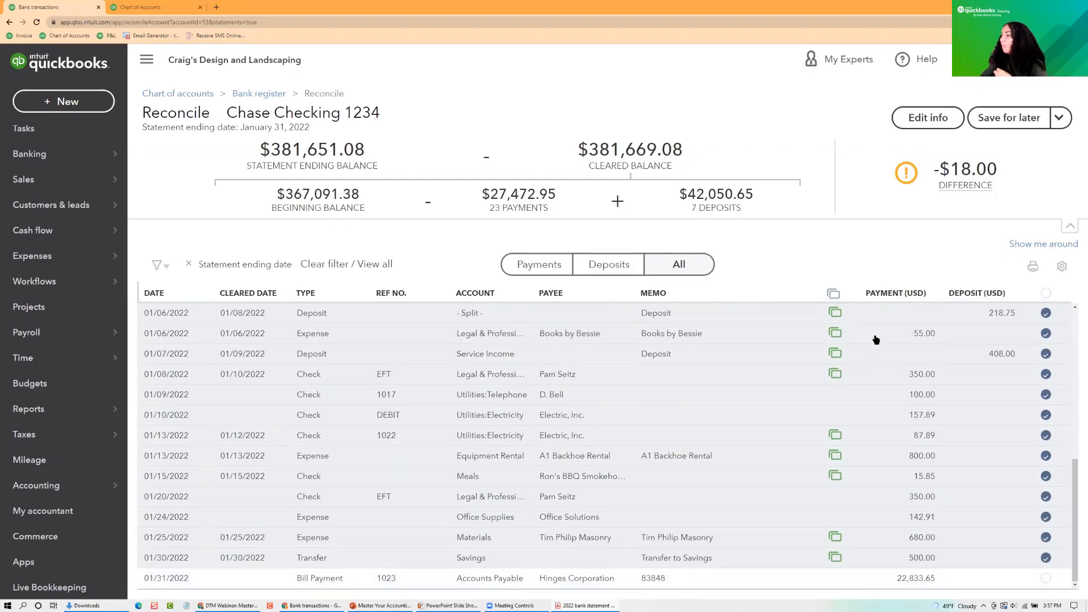
{"action": "left_click", "coordinate": [588, 415]}
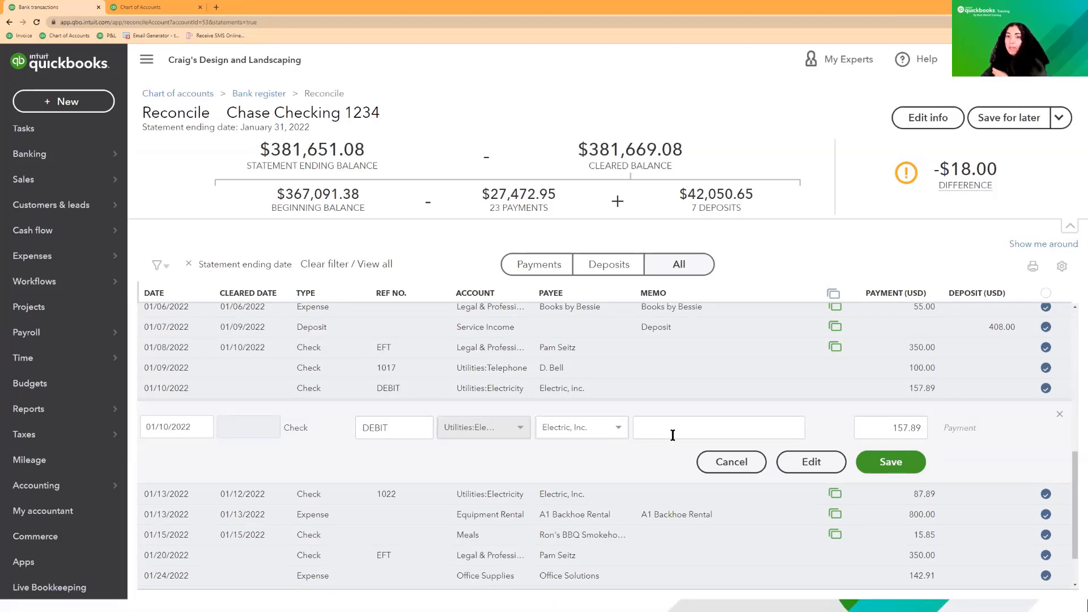
{"action": "key", "text": "alt+Tab"}
{"action": "left_click_drag", "start_coordinate": [809, 387], "coordinate": [884, 407]}
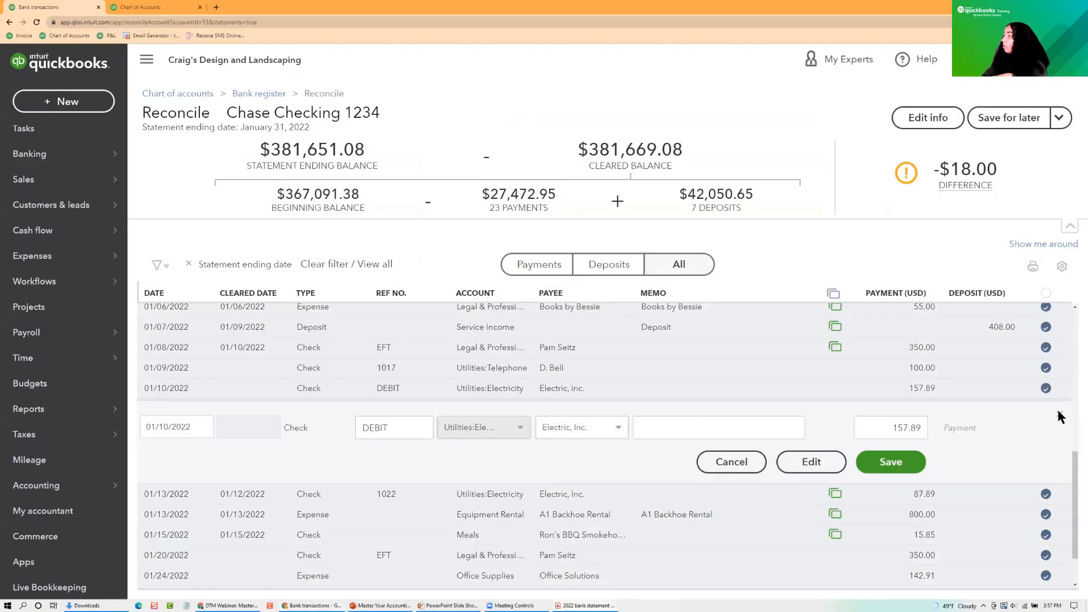
Step: Set the payment amount of the 01/10/2022 Electric, Inc. check to 175.89 and save it
{"action": "left_click", "coordinate": [1058, 414]}
{"action": "left_click", "coordinate": [845, 413]}
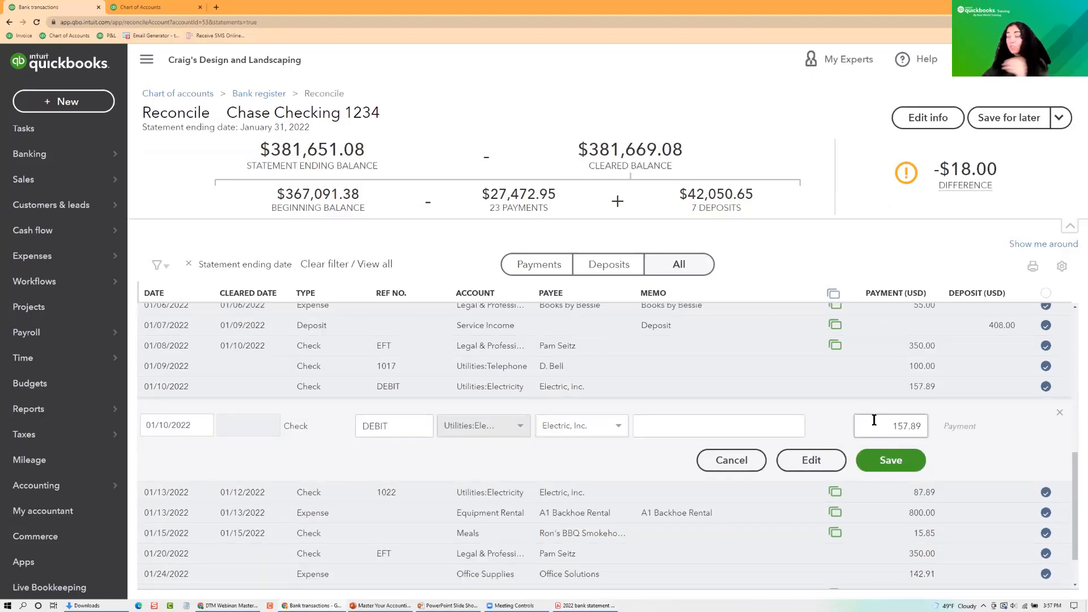
{"action": "left_click", "coordinate": [900, 425]}
{"action": "key", "text": "Delete"}
{"action": "key", "text": "Delete"}
{"action": "type", "text": "75"}
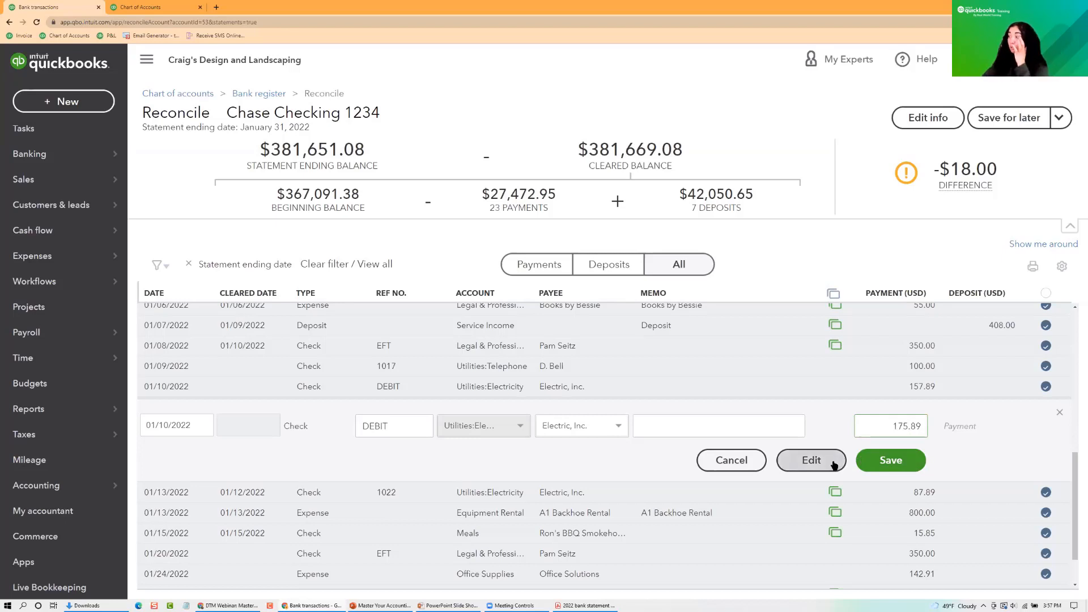
{"action": "left_click", "coordinate": [892, 462]}
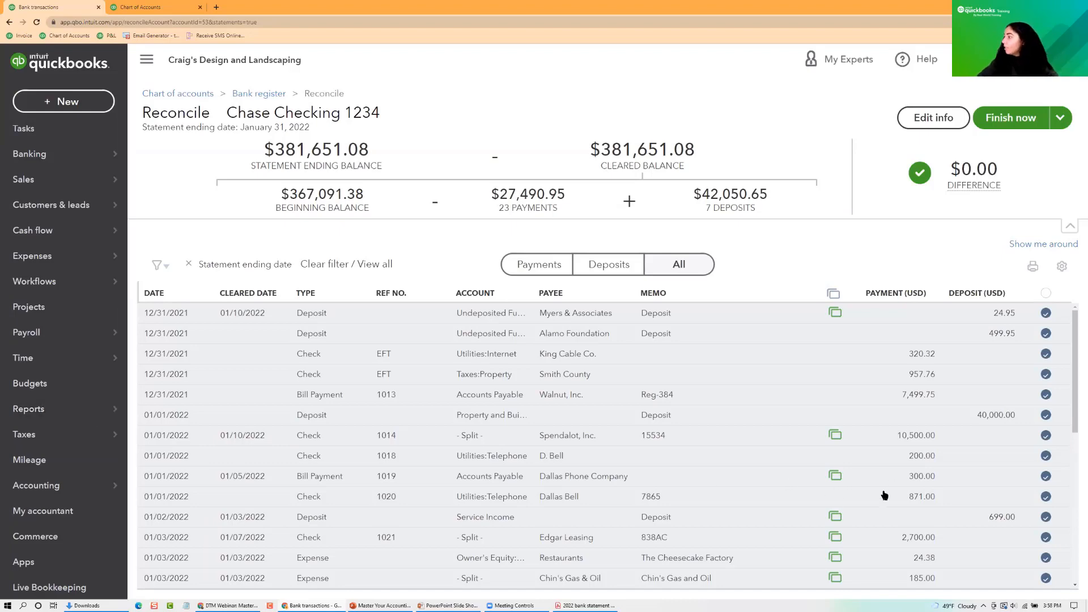
Step: Change the 01/10/2022 Electric, Inc. check's payment amount back to 157.89 and save it
{"action": "scroll", "coordinate": [926, 517], "scroll_direction": "down", "scroll_amount": 3}
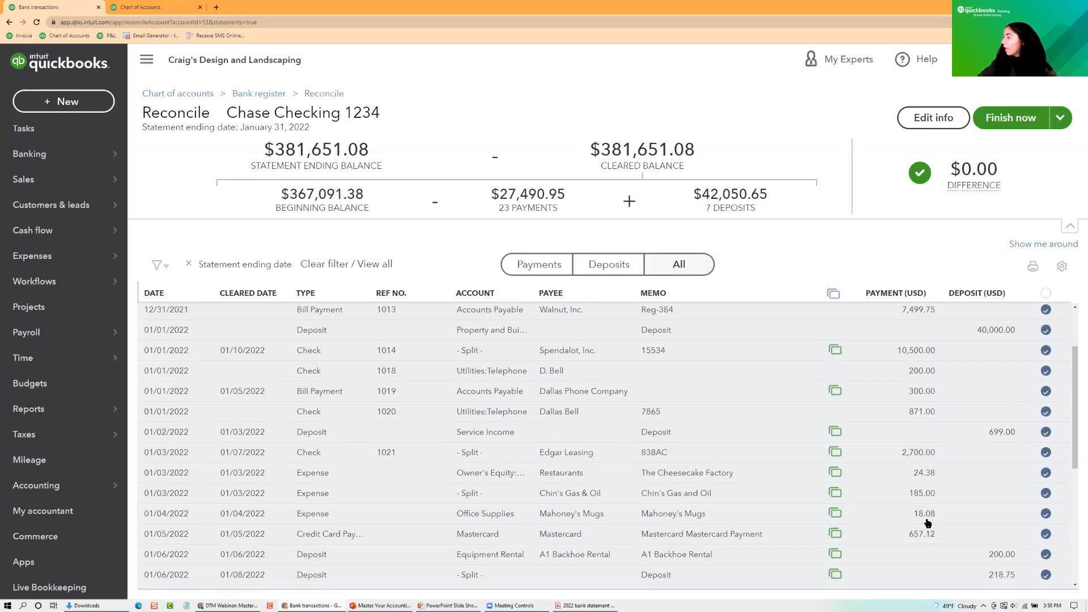
{"action": "scroll", "coordinate": [927, 518], "scroll_direction": "down", "scroll_amount": 3}
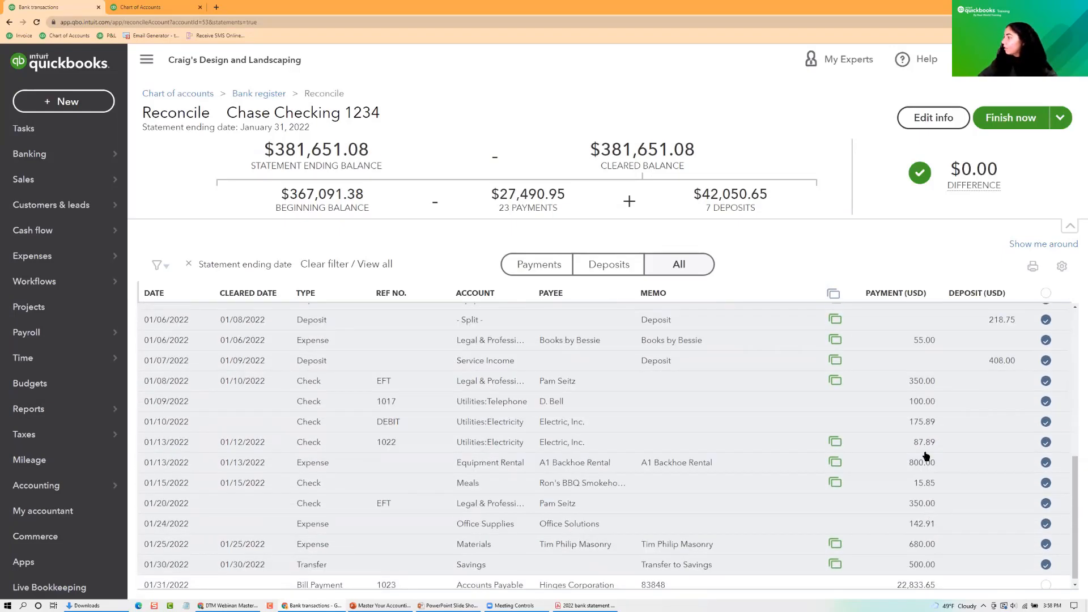
{"action": "left_click", "coordinate": [931, 422]}
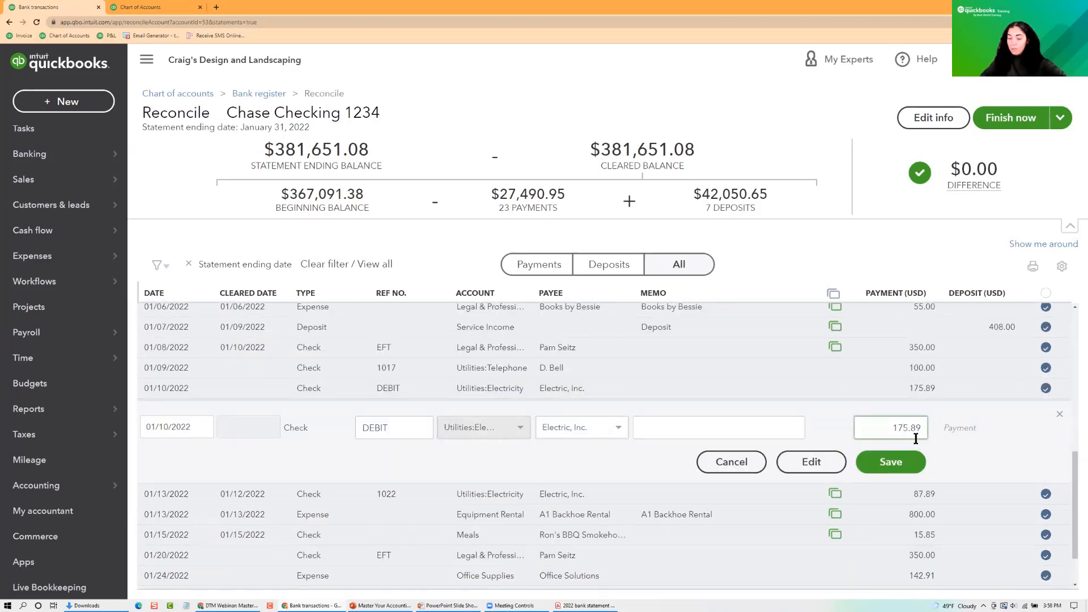
{"action": "key", "text": "BackSpace"}
{"action": "key", "text": "BackSpace"}
{"action": "type", "text": "57"}
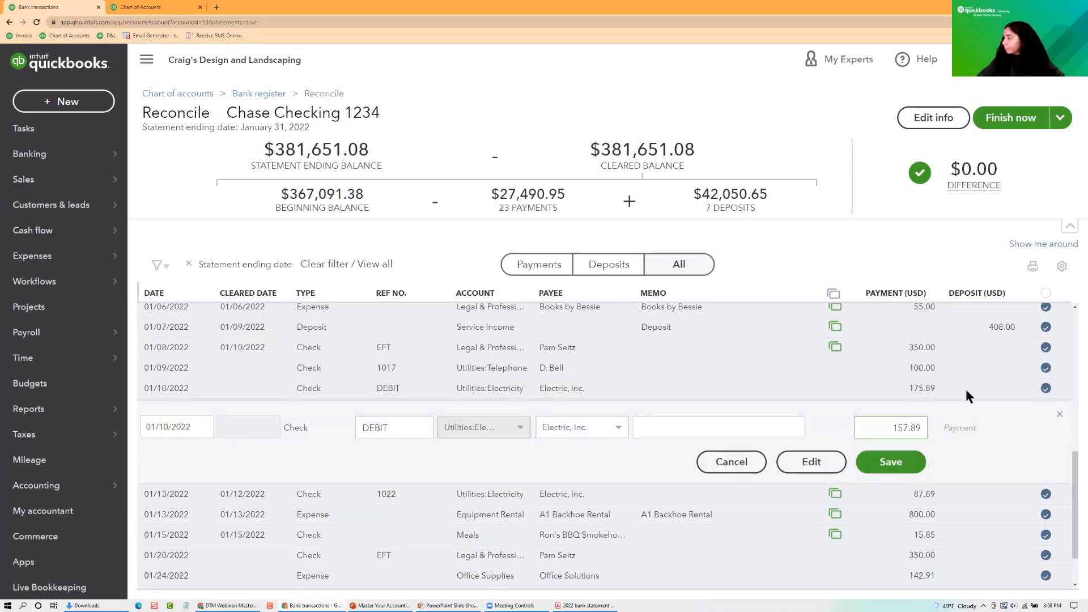
{"action": "left_click", "coordinate": [908, 470]}
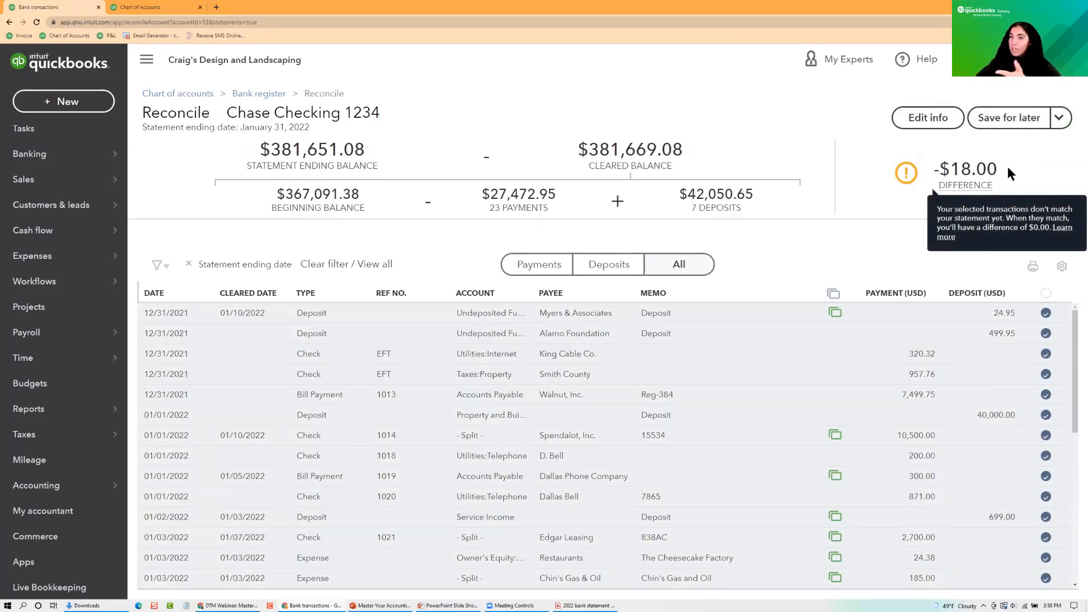
Step: Try to finish the reconciliation with a remaining difference, then leave the adjustment prompt and return to the January transactions
{"action": "left_click", "coordinate": [1065, 123]}
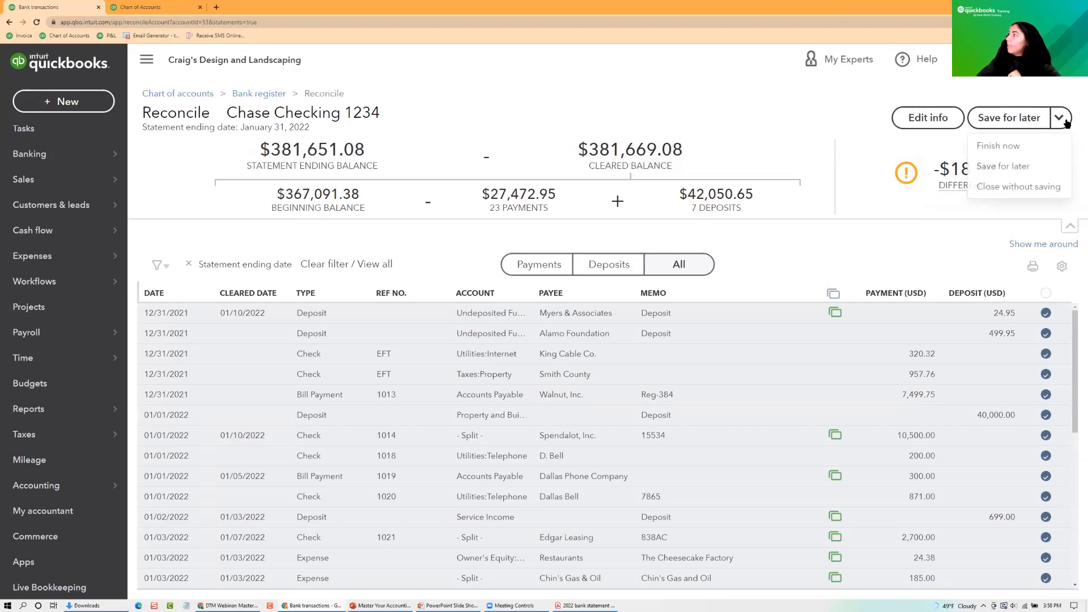
{"action": "left_click", "coordinate": [1041, 150]}
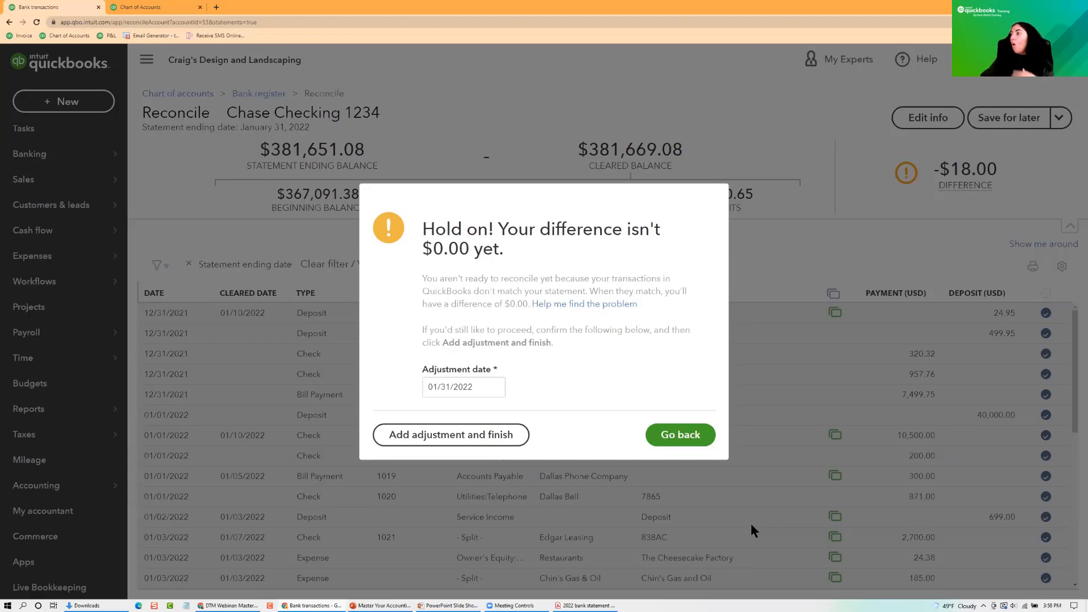
{"action": "left_click", "coordinate": [858, 462]}
{"action": "scroll", "coordinate": [892, 478], "scroll_direction": "down", "scroll_amount": 7}
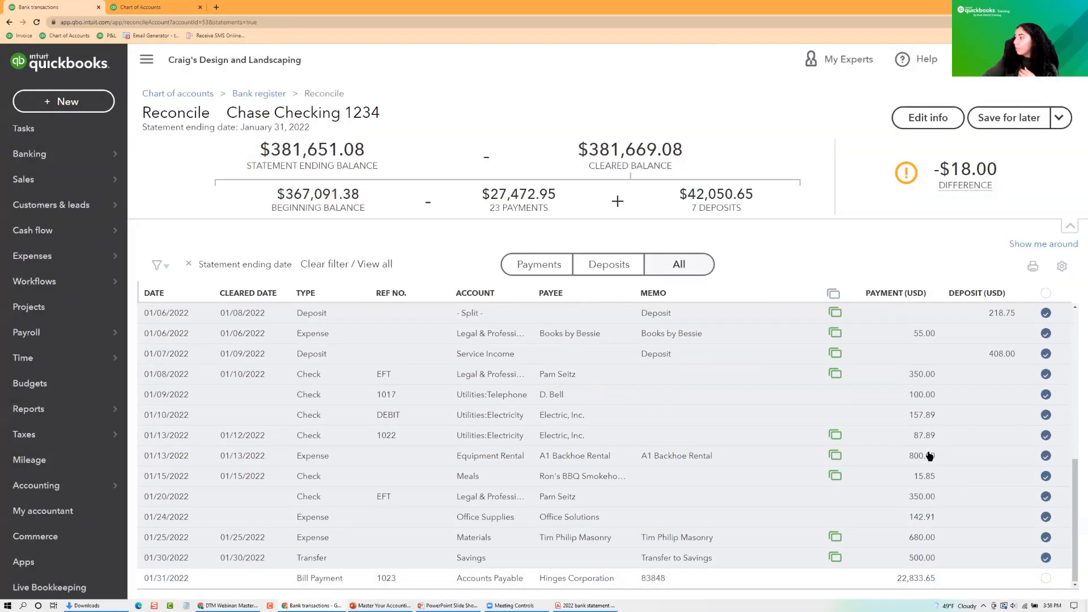
Step: Set the payment amount of the 01/10/2022 Electric, Inc. check to 175.89 and save it
{"action": "left_click", "coordinate": [924, 392]}
{"action": "left_click", "coordinate": [909, 425]}
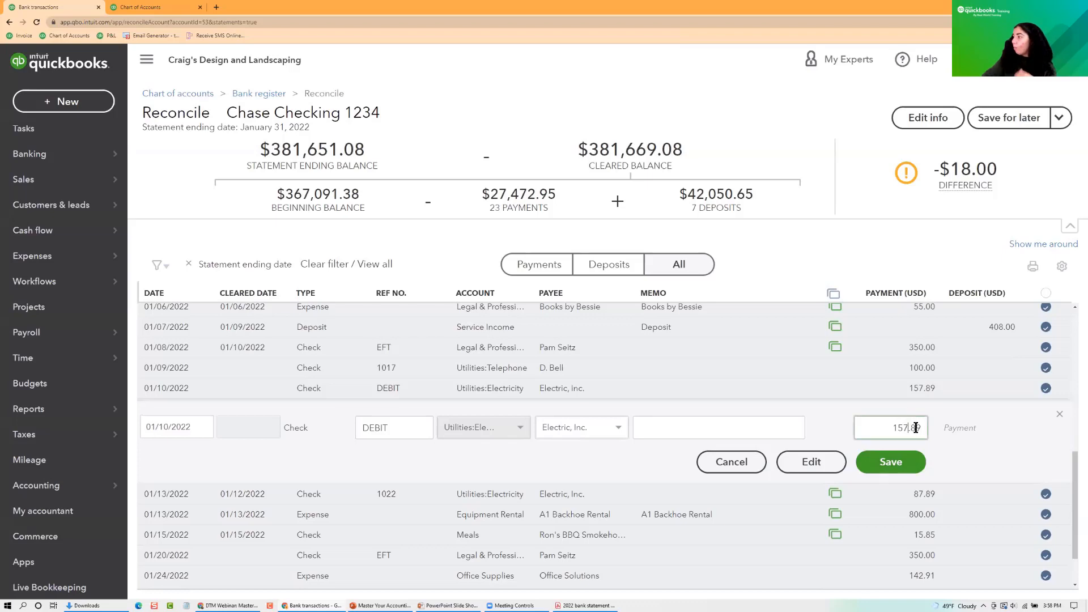
{"action": "key", "text": "BackSpace"}
{"action": "key", "text": "BackSpace"}
{"action": "type", "text": "75"}
{"action": "left_click", "coordinate": [910, 455]}
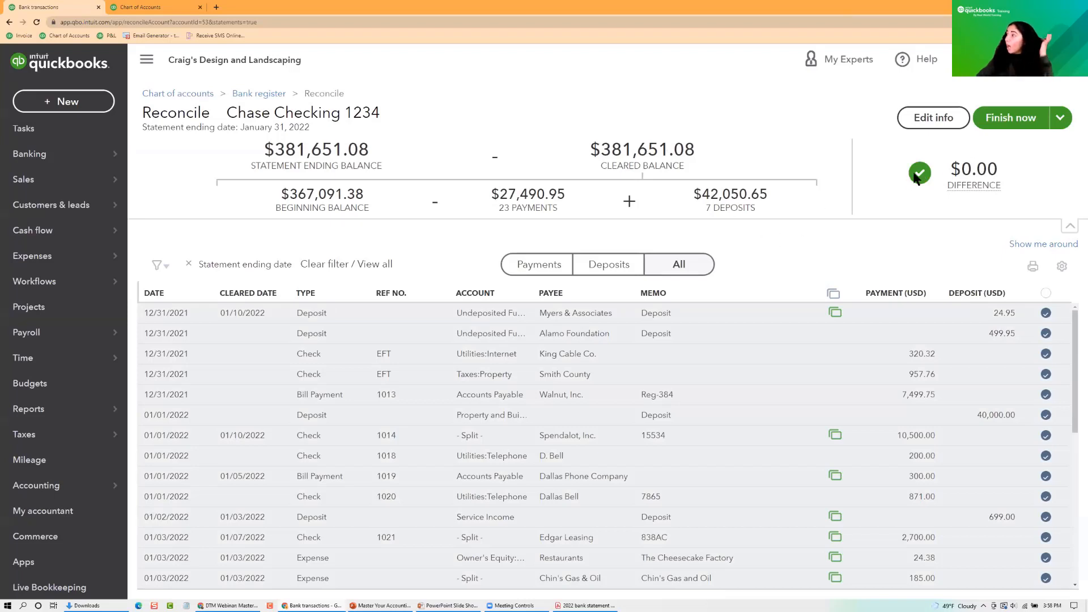
Step: Finish the January 2022 Chase Checking 1234 reconciliation and dismiss the informational notice above the account selection
{"action": "left_click", "coordinate": [1010, 124]}
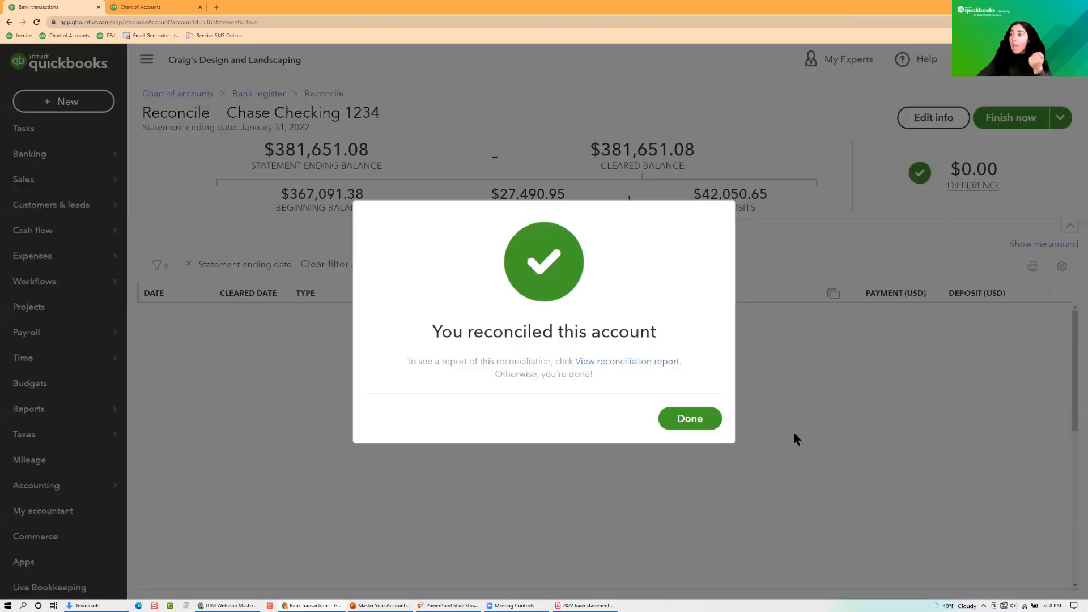
{"action": "left_click", "coordinate": [687, 419]}
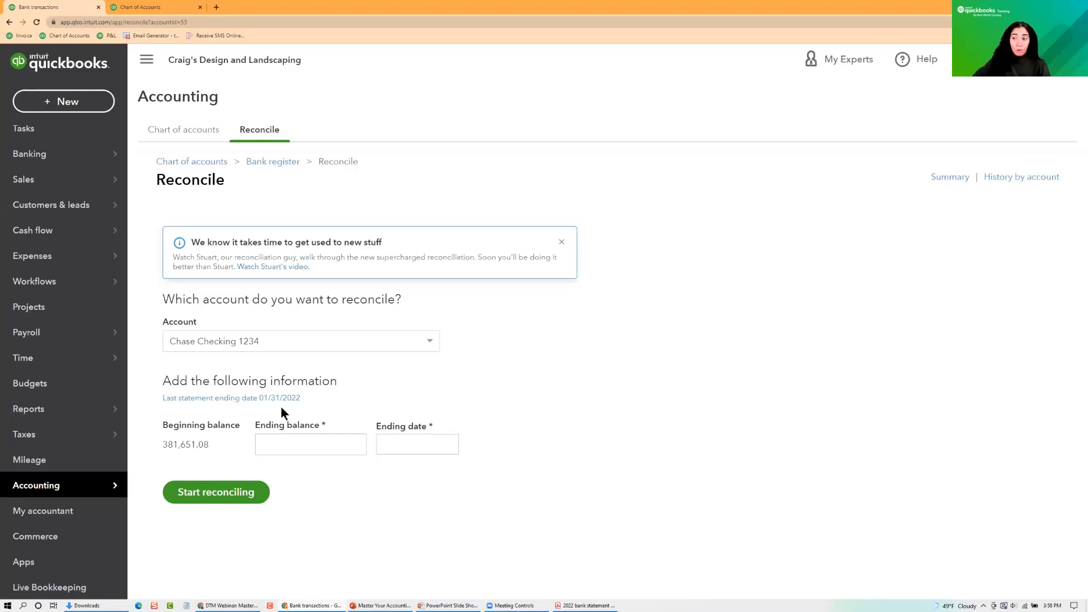
{"action": "left_click_drag", "start_coordinate": [164, 447], "coordinate": [216, 447]}
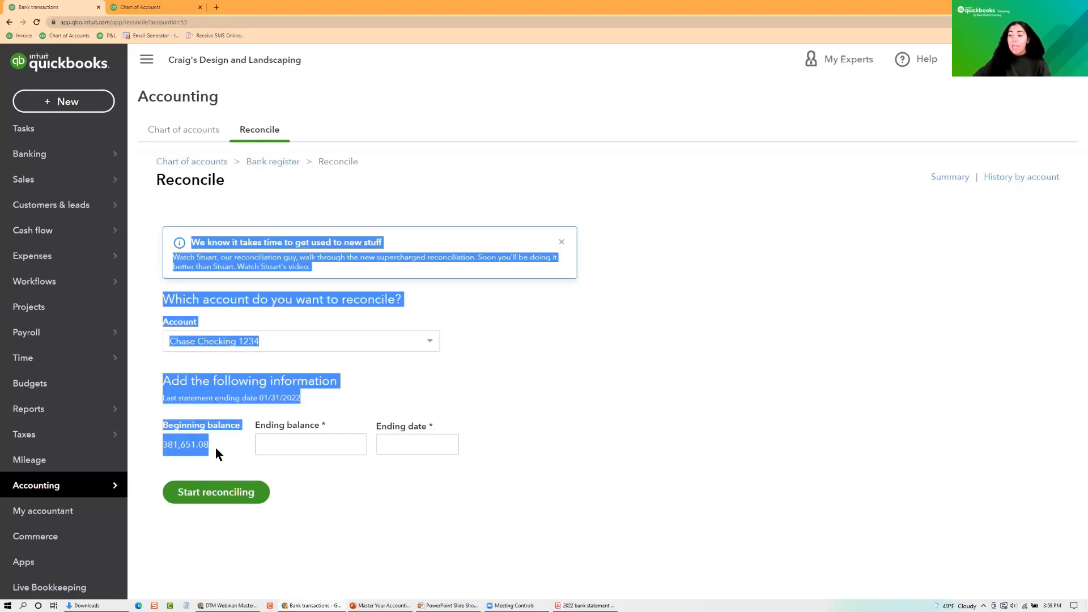
{"action": "left_click", "coordinate": [152, 449]}
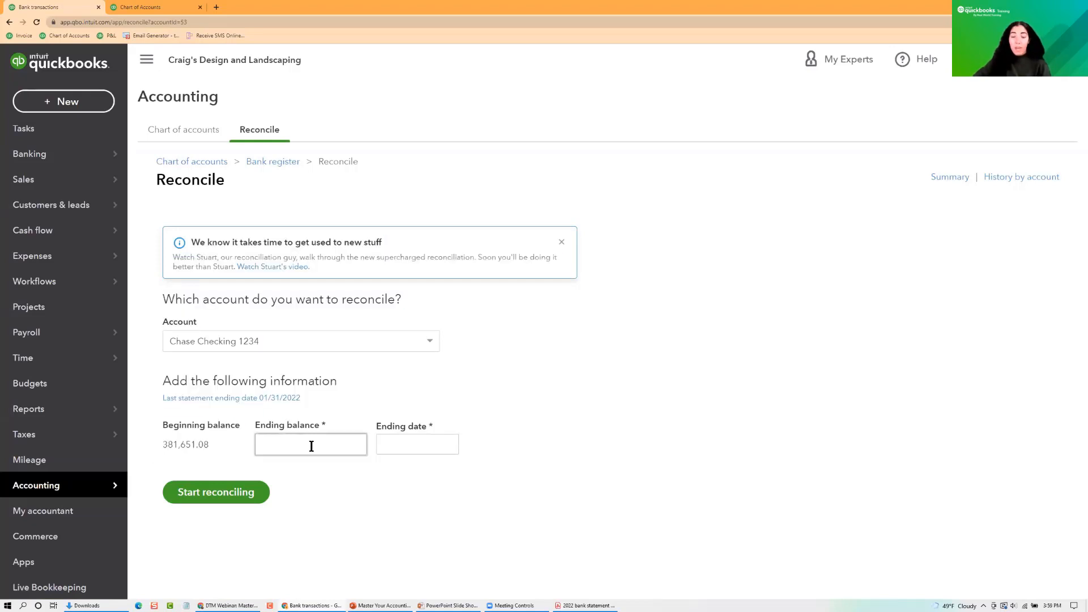
{"action": "left_click", "coordinate": [561, 242]}
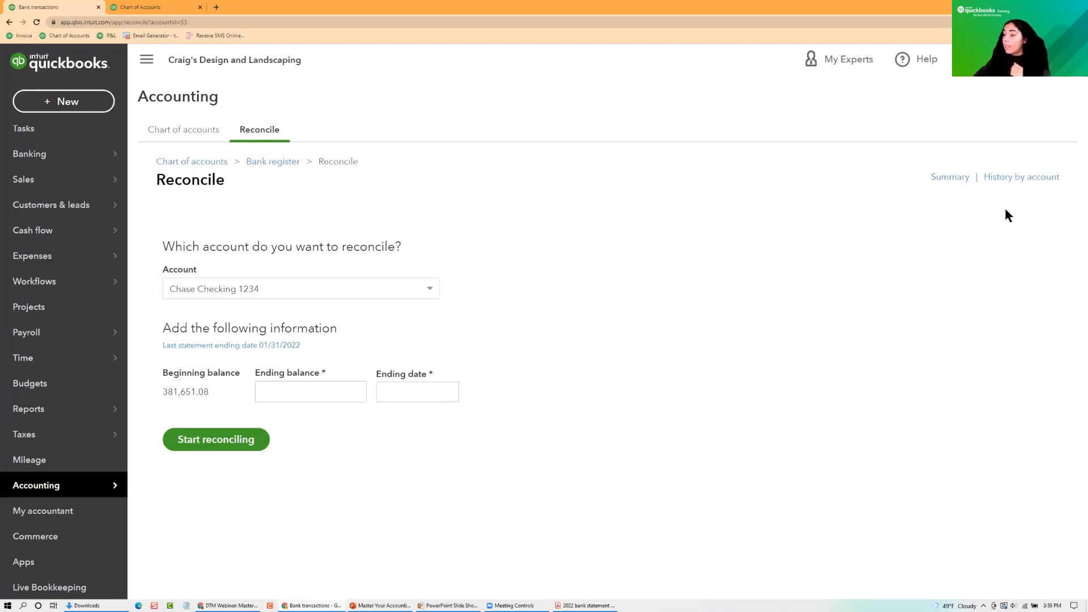
Step: View the Chase Checking 1234 reconciliation history and its 01/31/2022 reconciliation report, then return to the Reconcile page
{"action": "left_click", "coordinate": [1009, 177]}
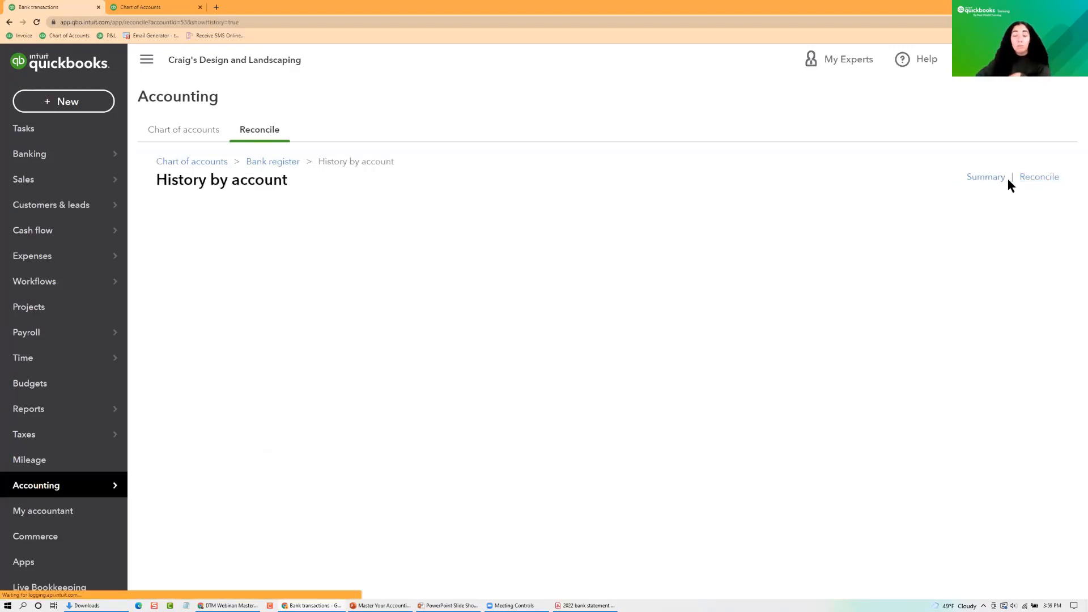
{"action": "left_click", "coordinate": [478, 235]}
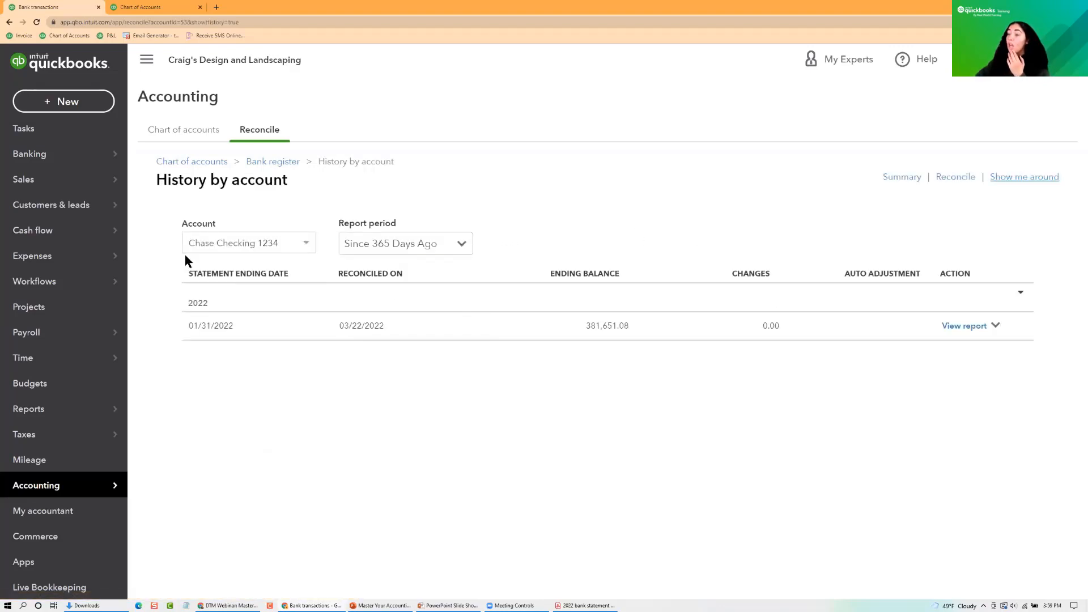
{"action": "left_click", "coordinate": [192, 242]}
{"action": "left_click", "coordinate": [346, 188]}
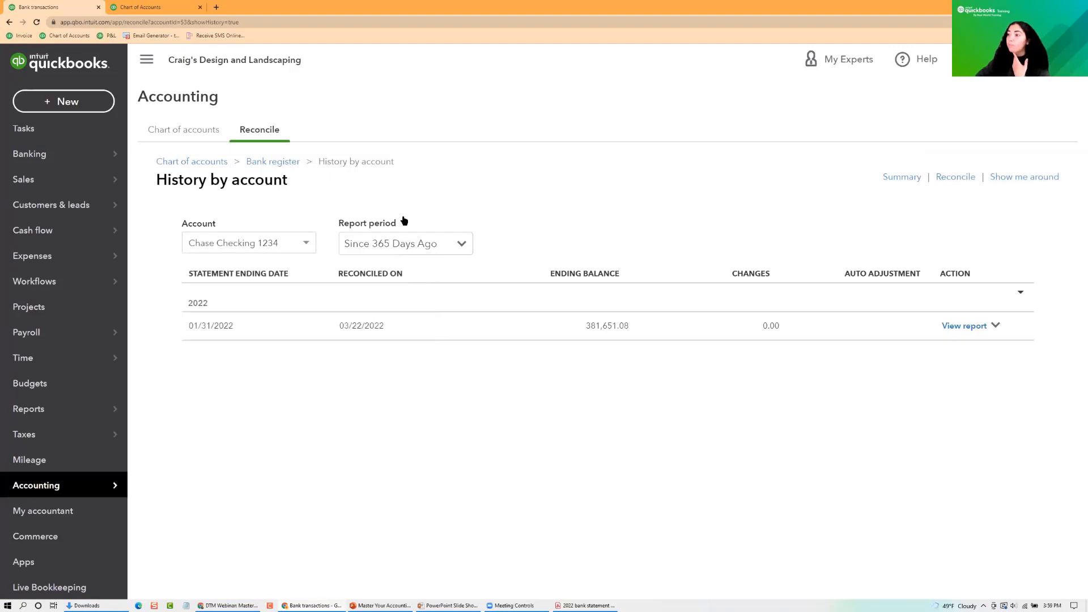
{"action": "left_click", "coordinate": [995, 325]}
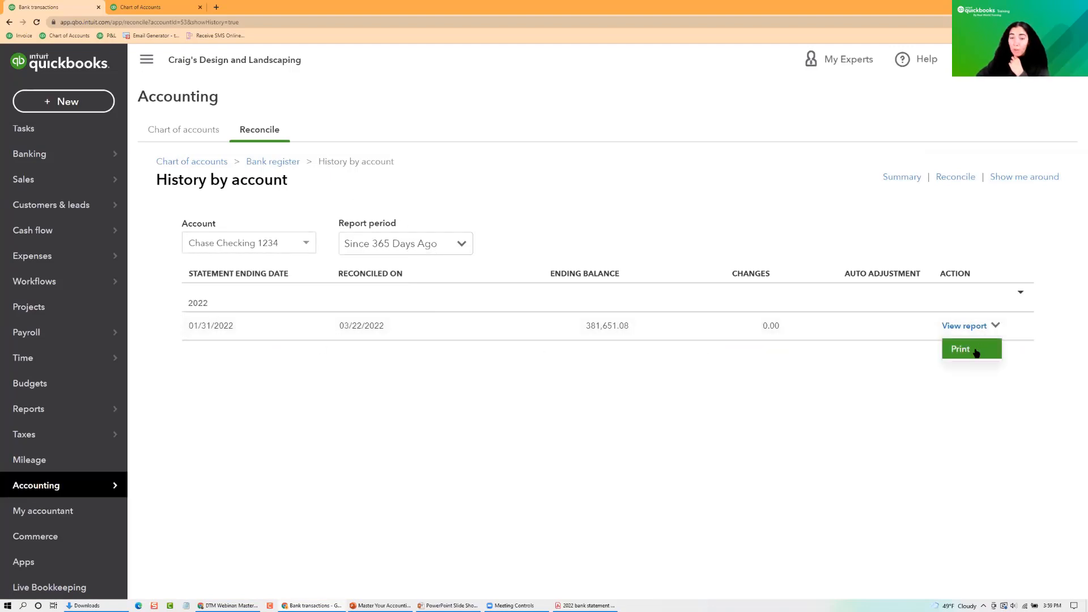
{"action": "left_click", "coordinate": [965, 324]}
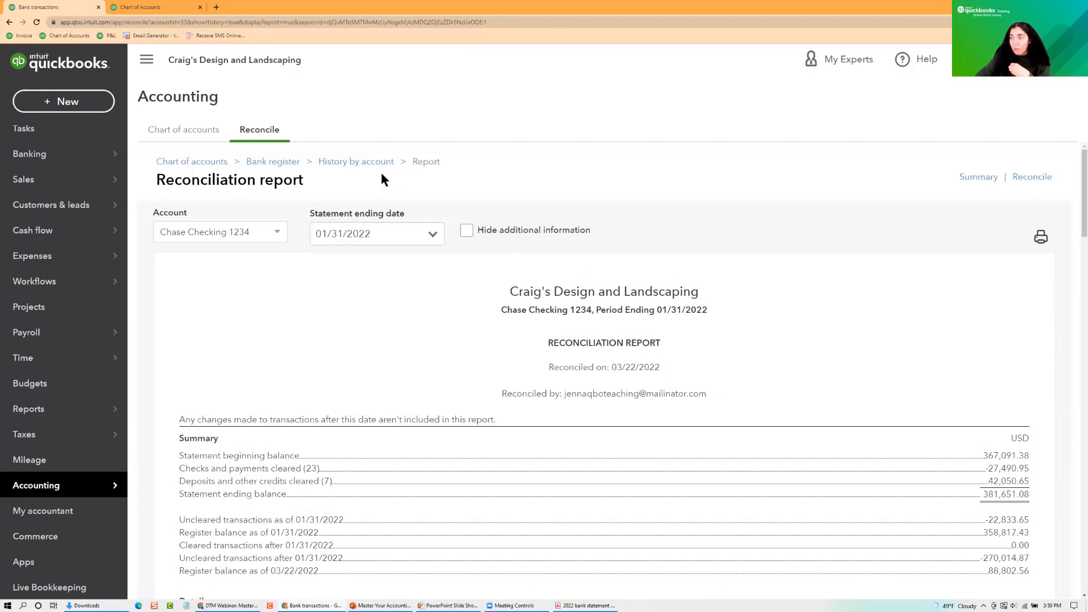
{"action": "left_click", "coordinate": [323, 164]}
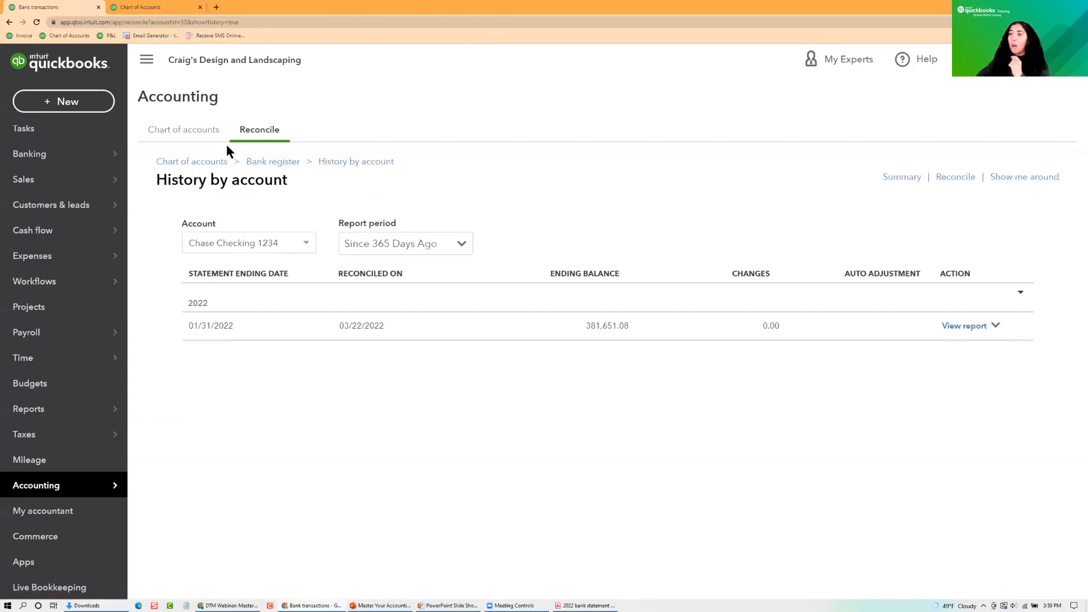
{"action": "left_click", "coordinate": [273, 130]}
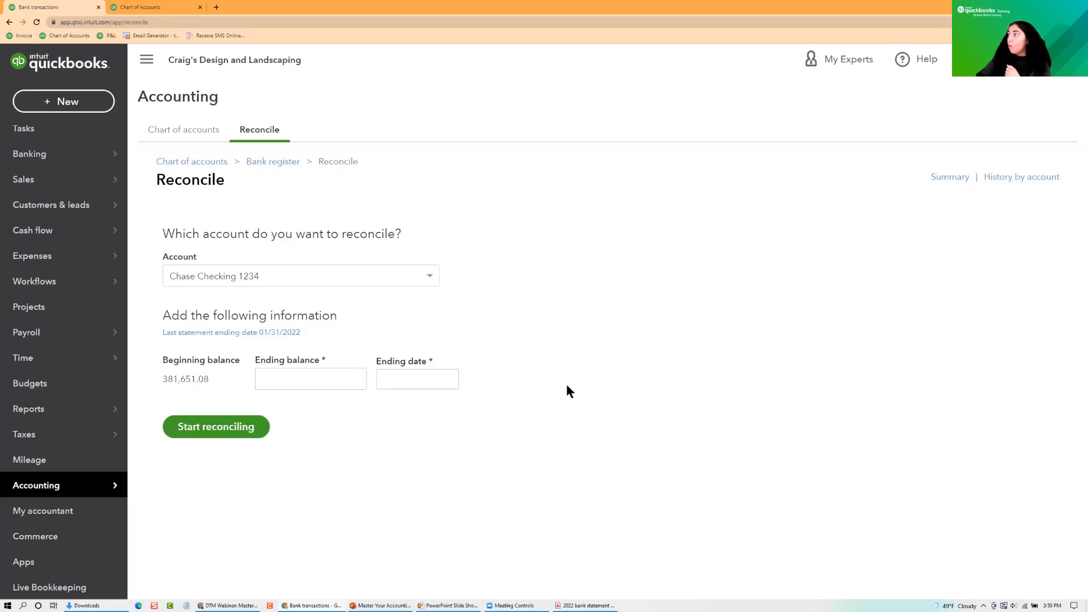
Step: Show the print option for the 01/31/2022 report in the reconciliation history and go back to the Reconcile page
{"action": "left_click", "coordinate": [1020, 177]}
{"action": "left_click", "coordinate": [996, 326]}
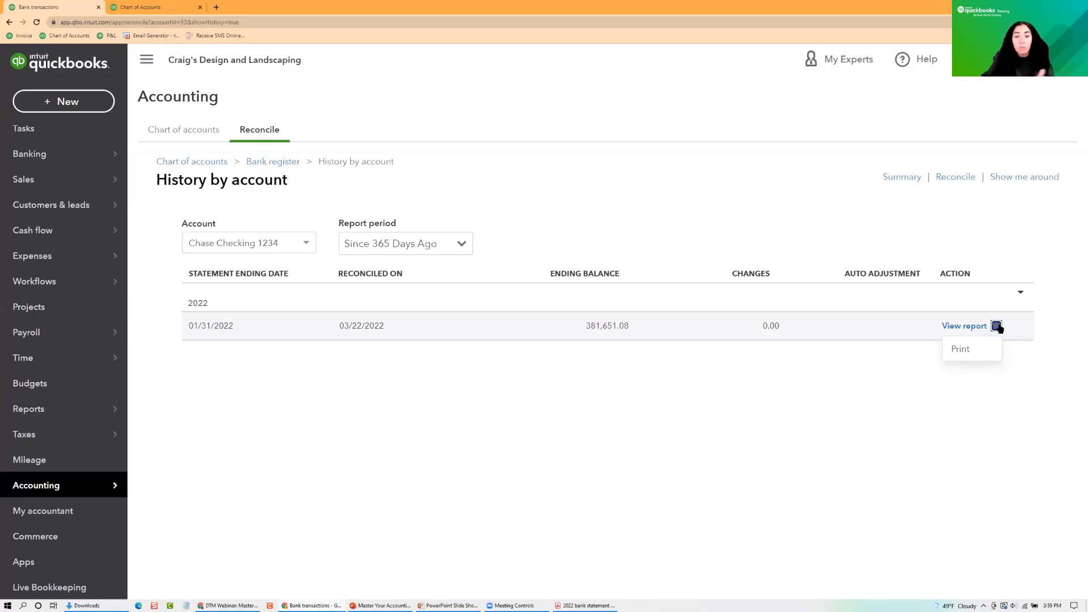
{"action": "left_click", "coordinate": [272, 130]}
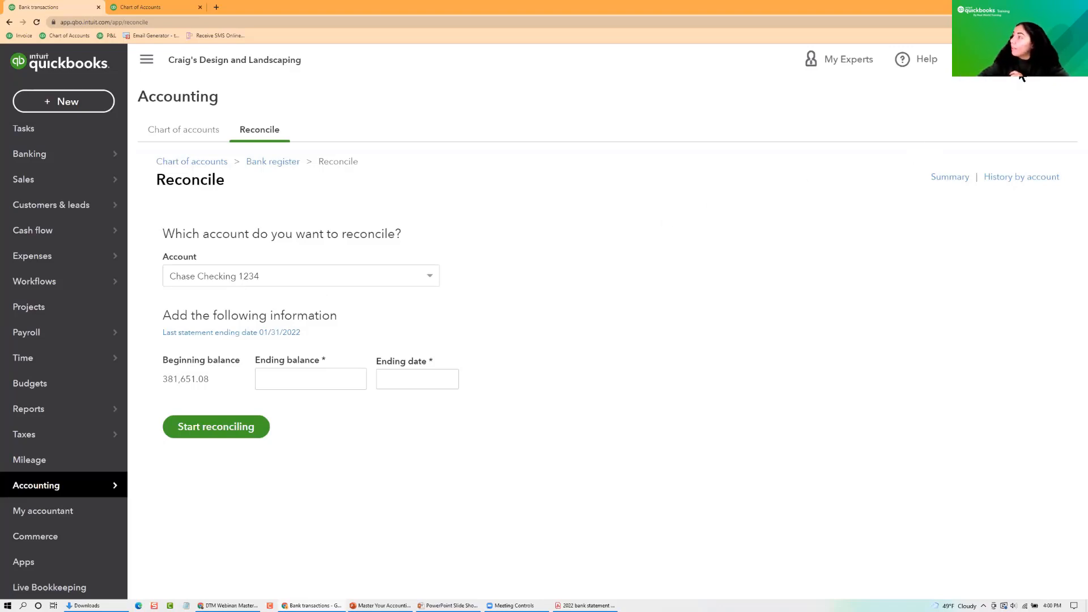
Step: Turn on closing the books in the advanced accounting settings with 01/31/2022 as the closing date
{"action": "left_click", "coordinate": [1026, 59]}
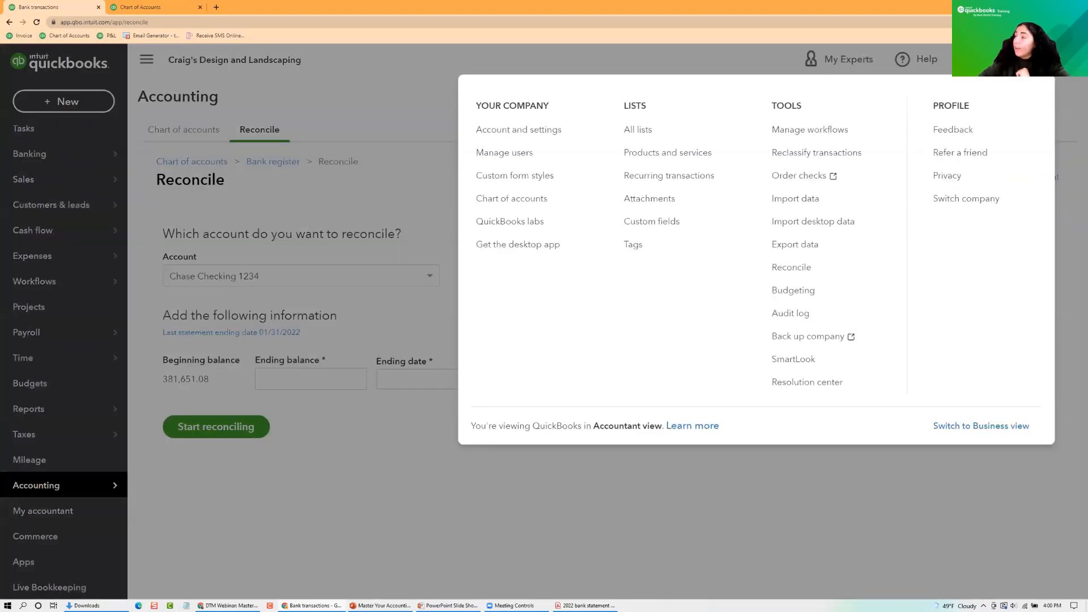
{"action": "left_click", "coordinate": [535, 129]}
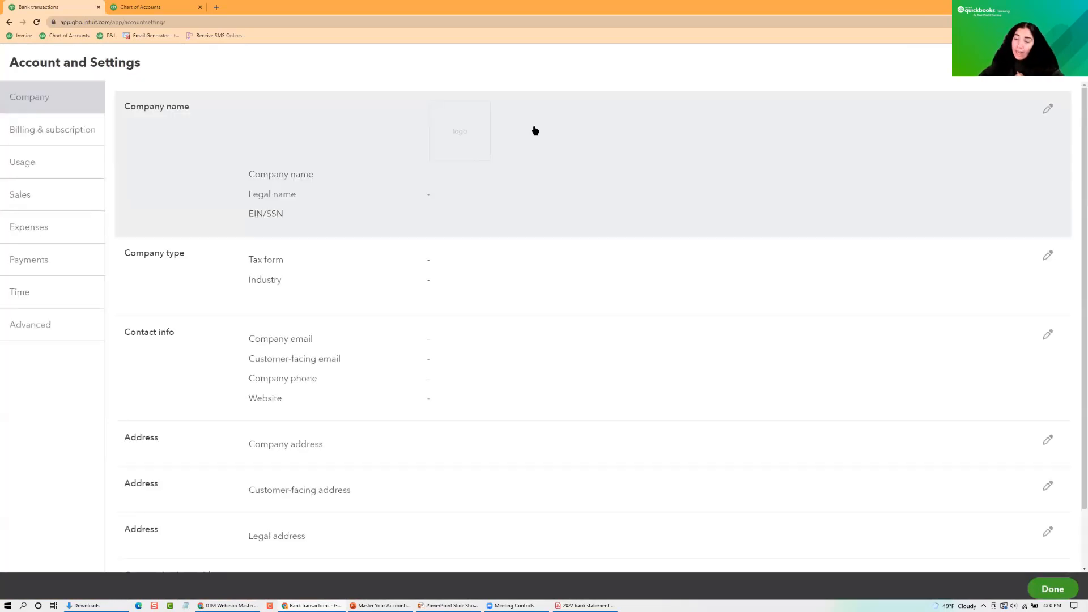
{"action": "left_click", "coordinate": [48, 323]}
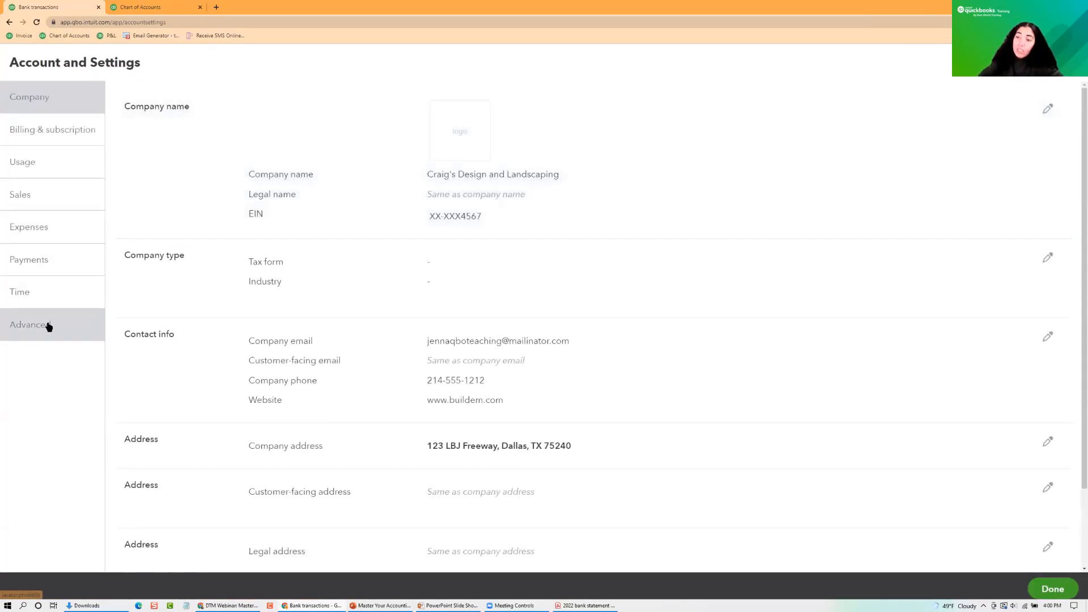
{"action": "left_click", "coordinate": [636, 151]}
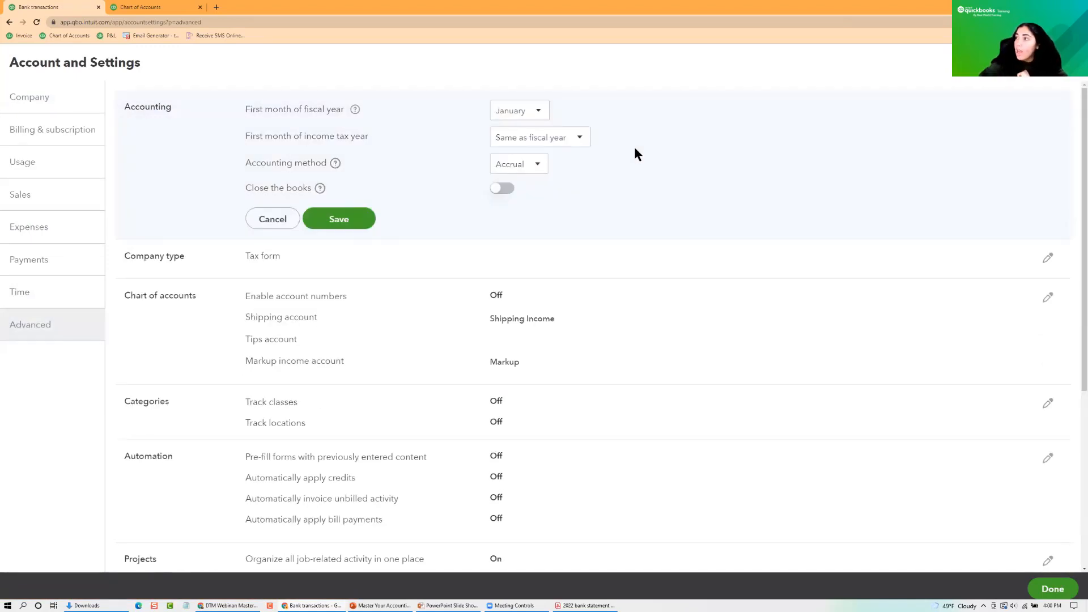
{"action": "left_click", "coordinate": [500, 190]}
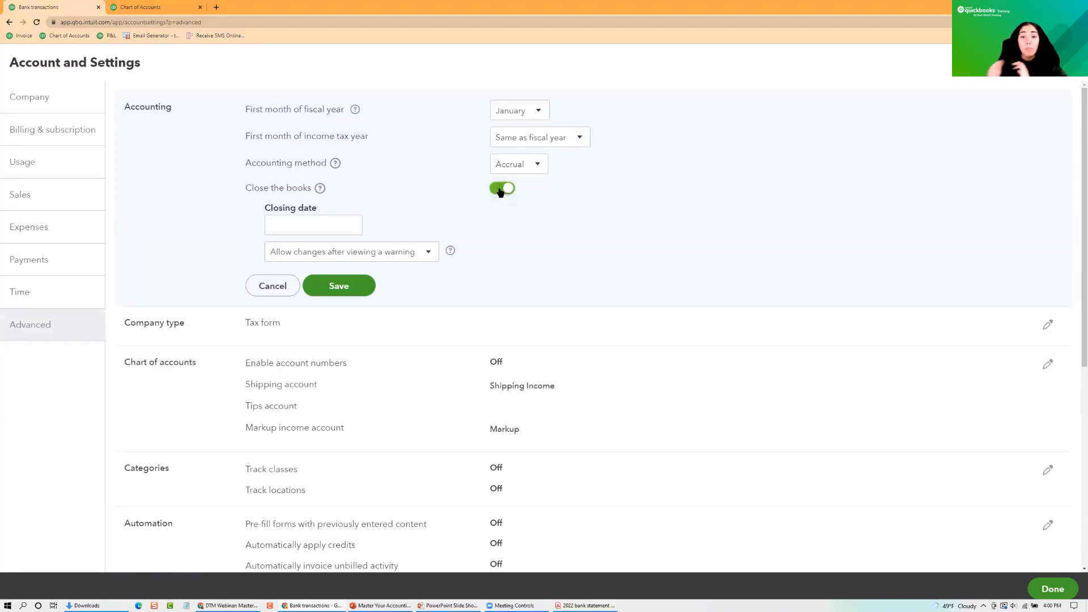
{"action": "left_click", "coordinate": [325, 223]}
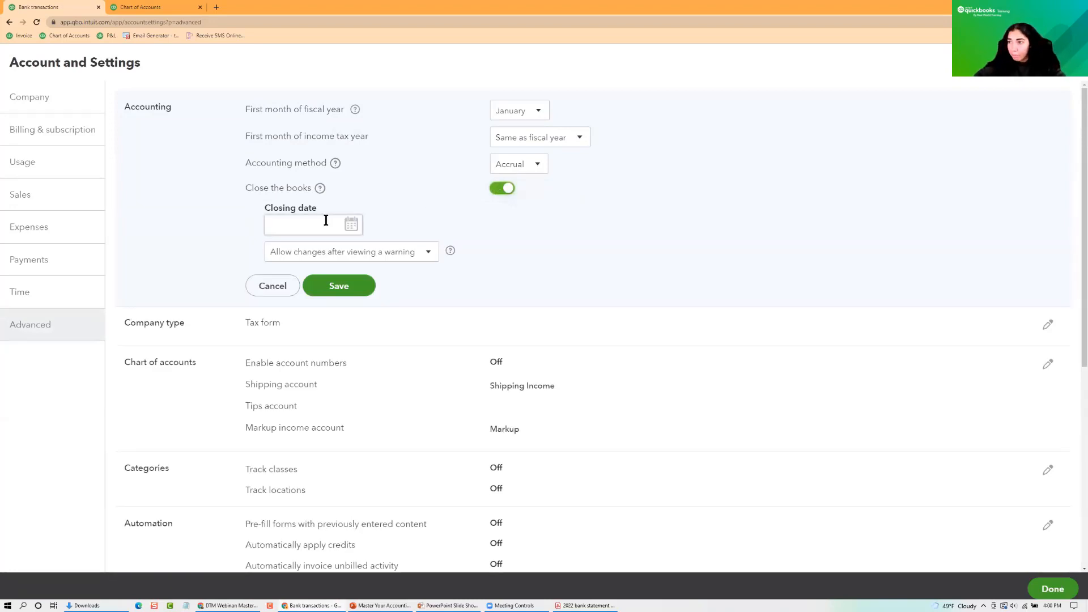
{"action": "type", "text": "01/3"}
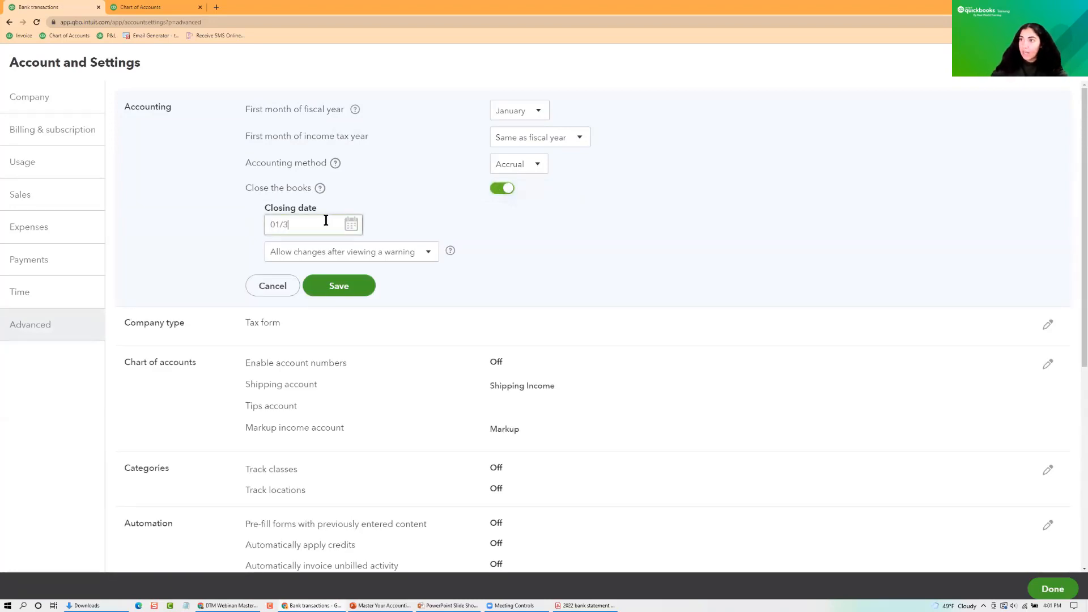
{"action": "type", "text": "1/2022"}
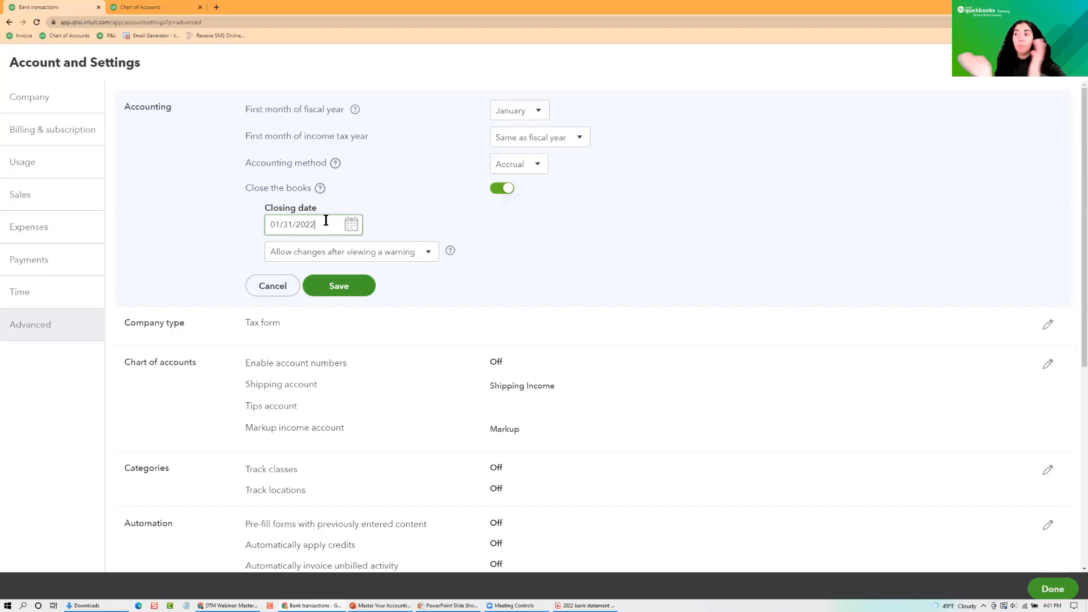
Step: Allow closed-period changes only after viewing a warning and entering a password, save the setting, and leave the account settings
{"action": "left_click", "coordinate": [365, 252]}
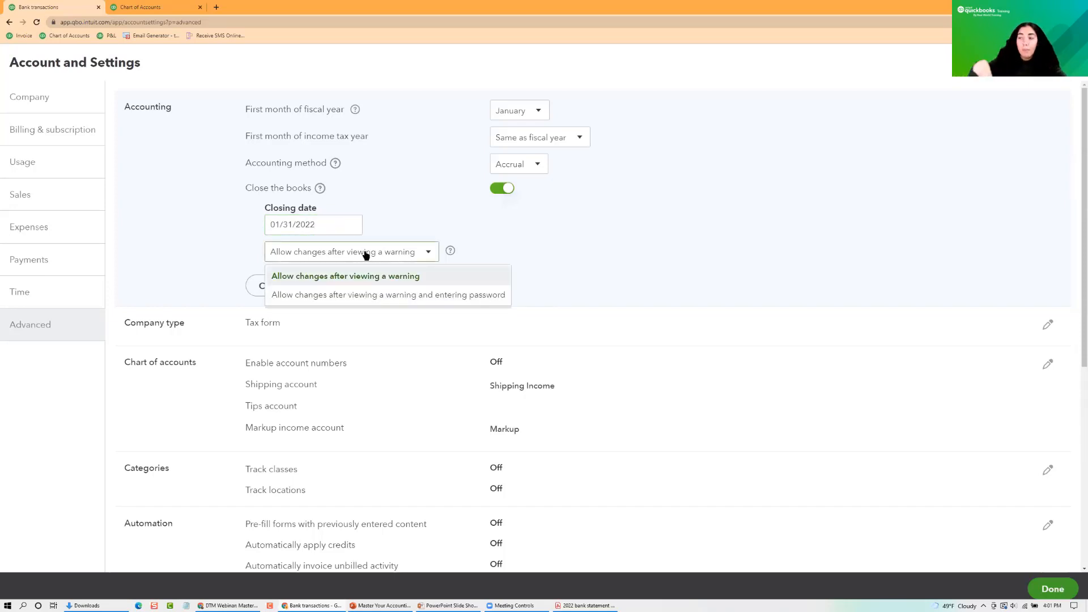
{"action": "left_click", "coordinate": [391, 294]}
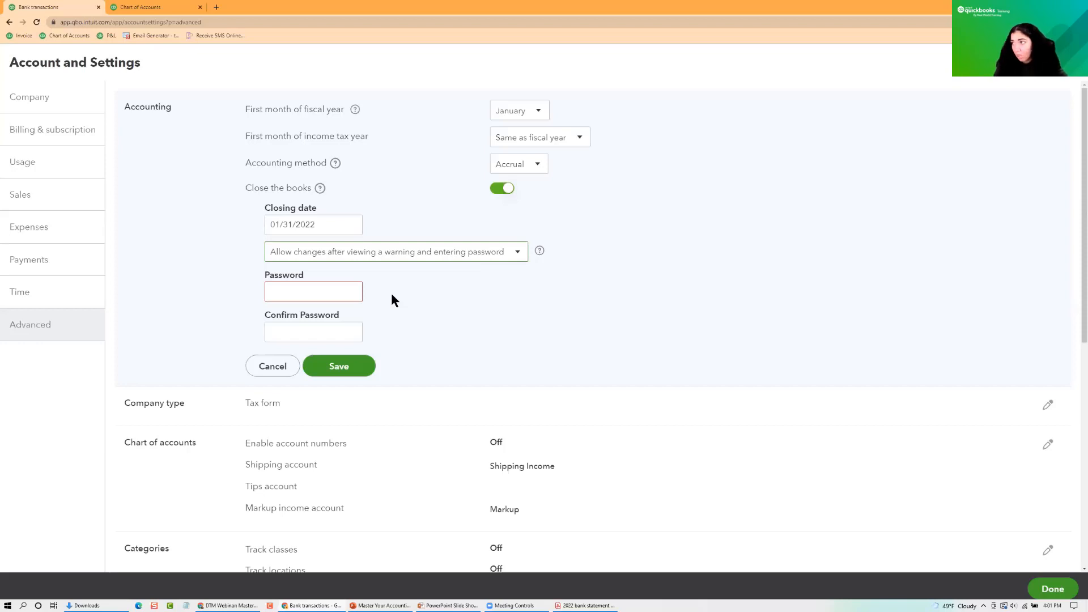
{"action": "left_click", "coordinate": [339, 366]}
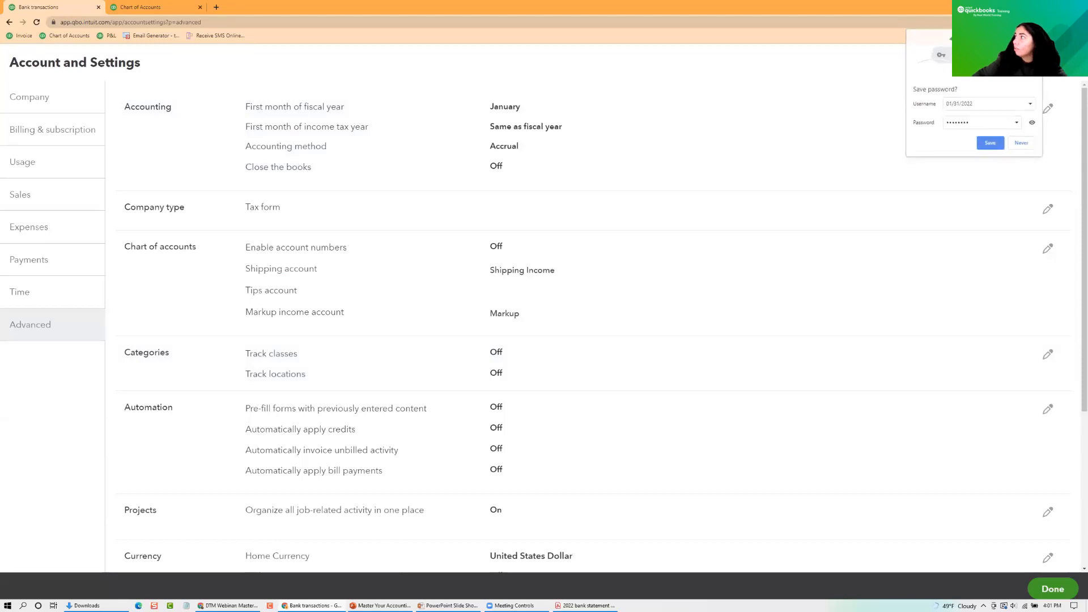
{"action": "left_click", "coordinate": [989, 142]}
{"action": "left_click", "coordinate": [1070, 61]}
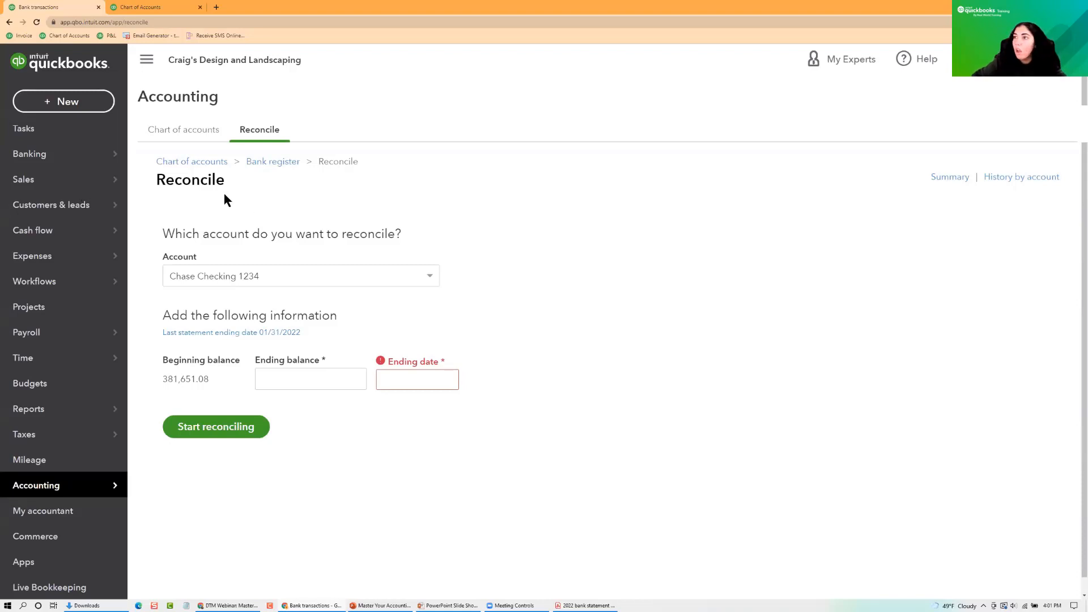
Step: Open the Chase Checking 1234 bank register, dismiss the register tour, and clear the filter to show all transactions
{"action": "left_click", "coordinate": [250, 163]}
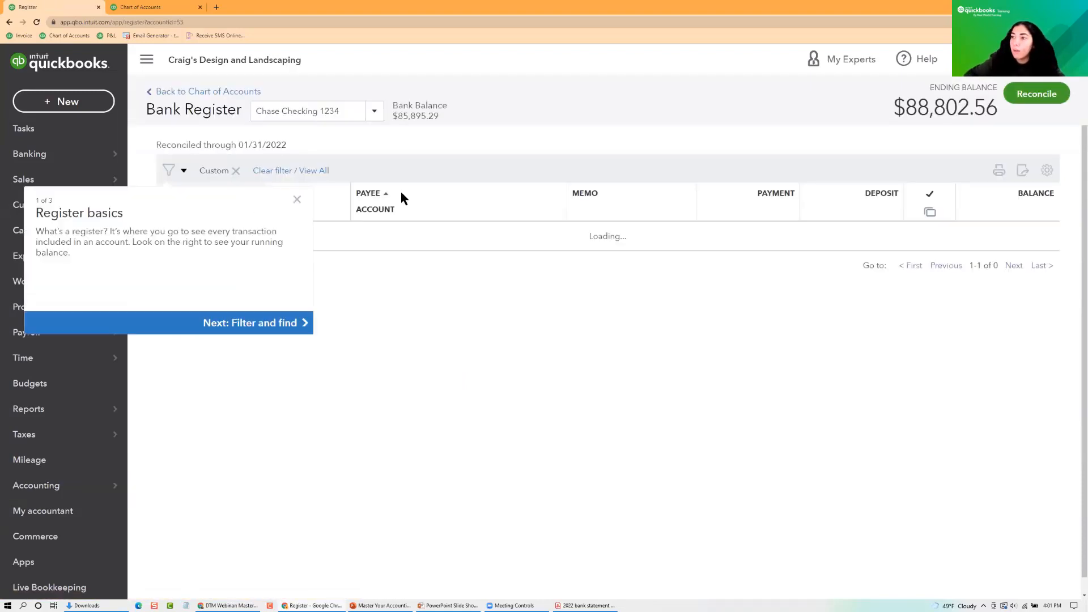
{"action": "left_click", "coordinate": [294, 202]}
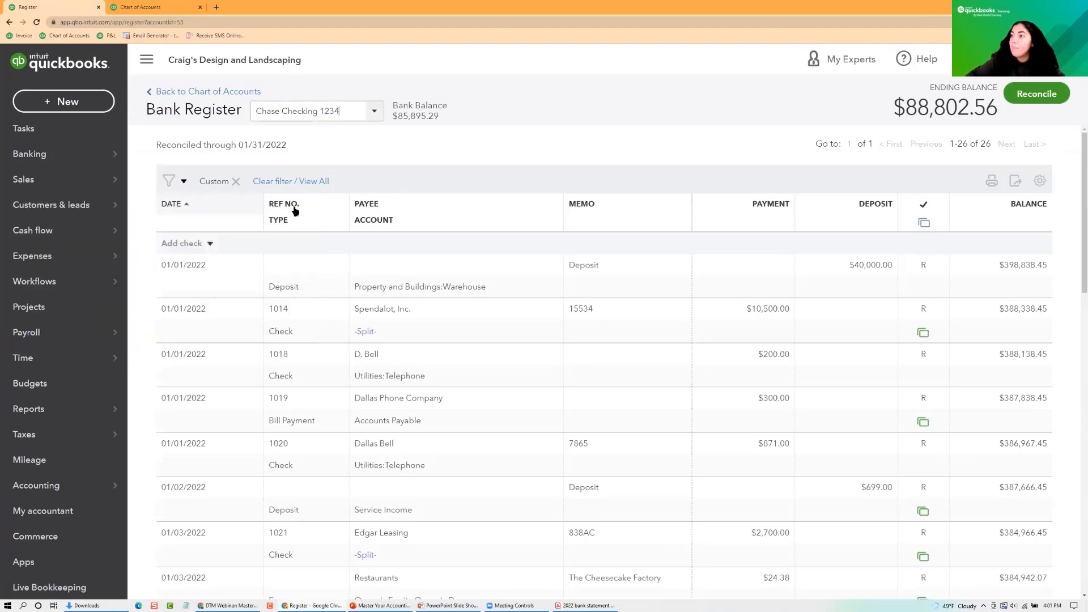
{"action": "left_click", "coordinate": [307, 181]}
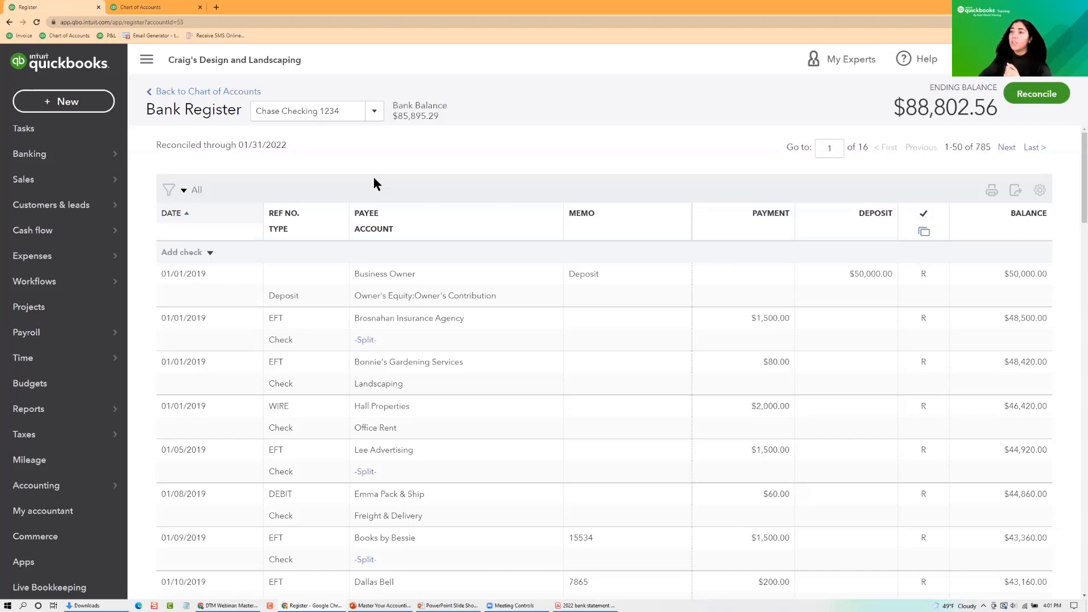
Step: Reopen the Chase Checking 1234 register from the chart of accounts and check the 01/01/2019 deposit's reconcile status without saving changes
{"action": "left_click", "coordinate": [253, 91]}
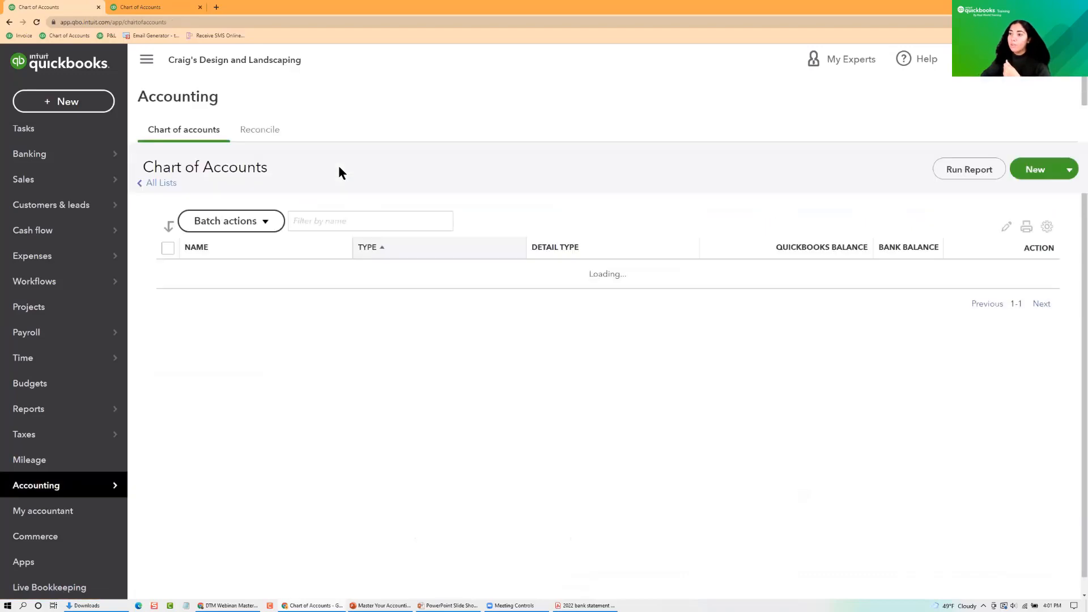
{"action": "scroll", "coordinate": [387, 255], "scroll_direction": "up", "scroll_amount": 3}
{"action": "scroll", "coordinate": [387, 256], "scroll_direction": "up", "scroll_amount": 5}
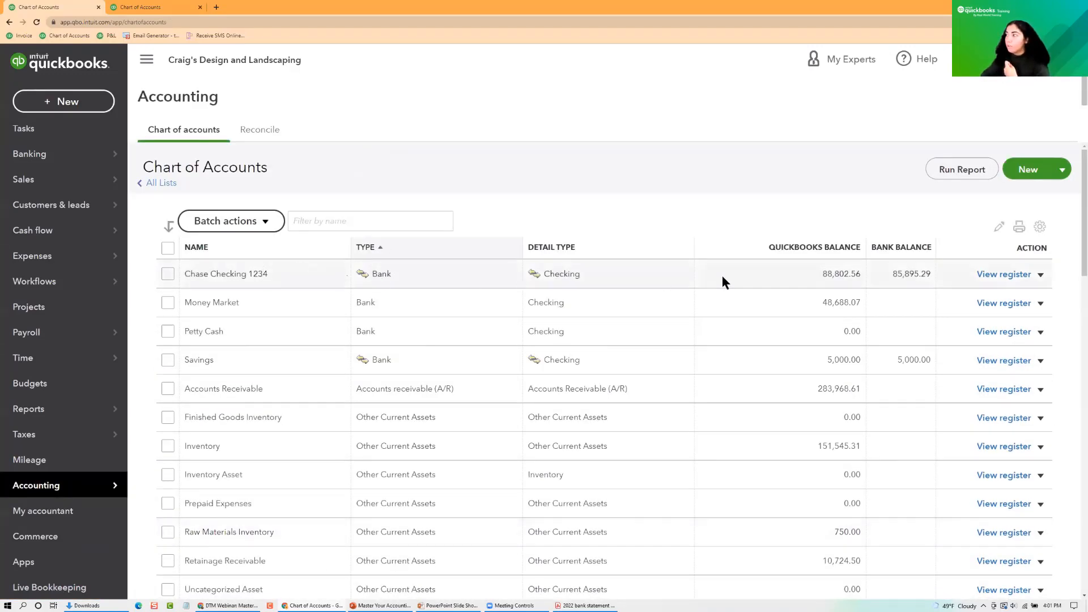
{"action": "left_click", "coordinate": [999, 276]}
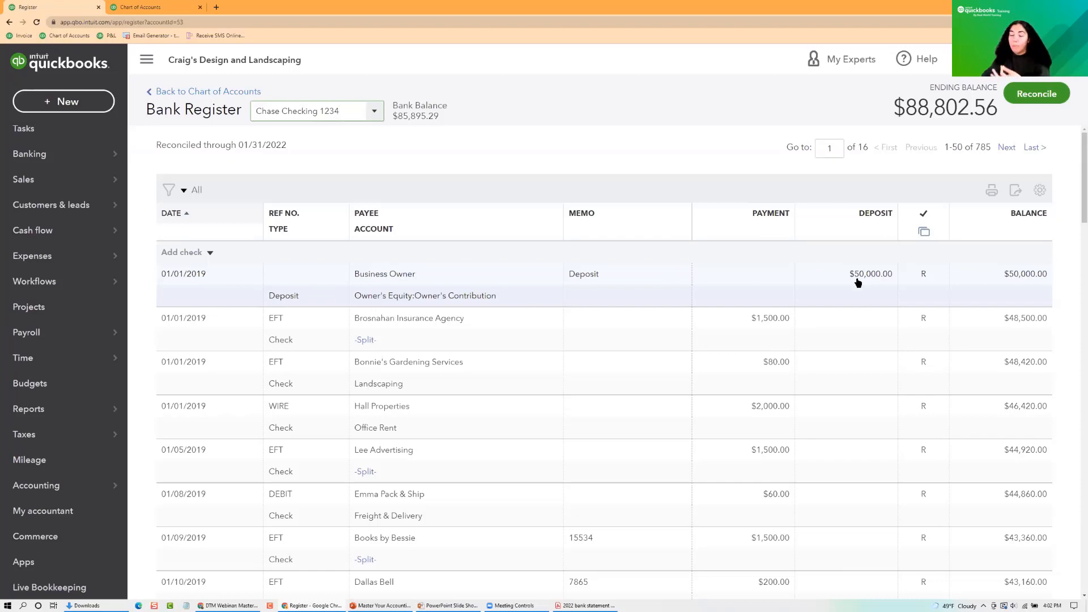
{"action": "left_click", "coordinate": [929, 274]}
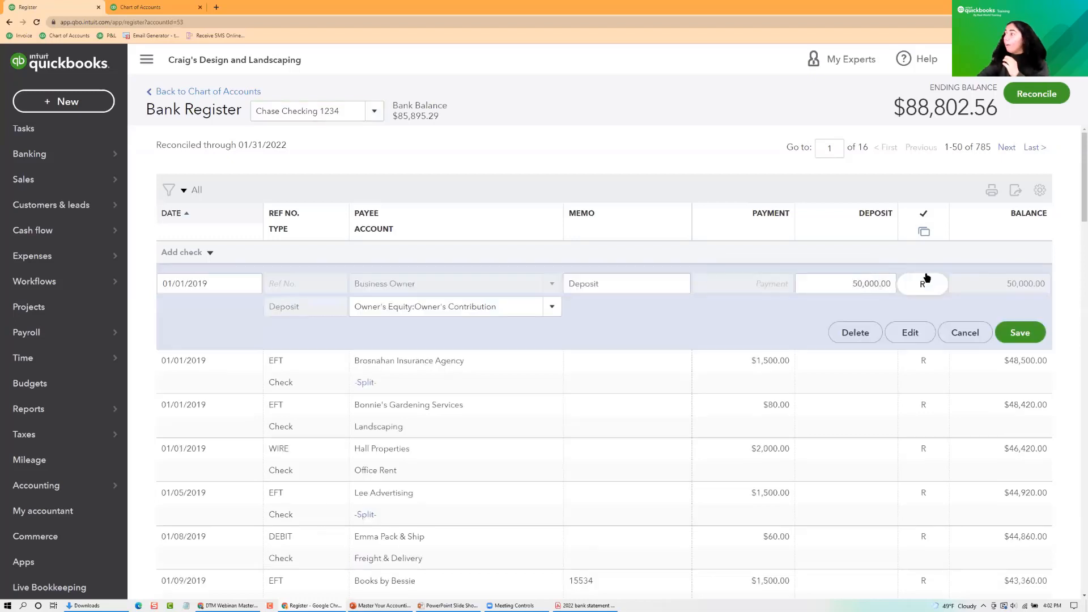
{"action": "left_click", "coordinate": [965, 332]}
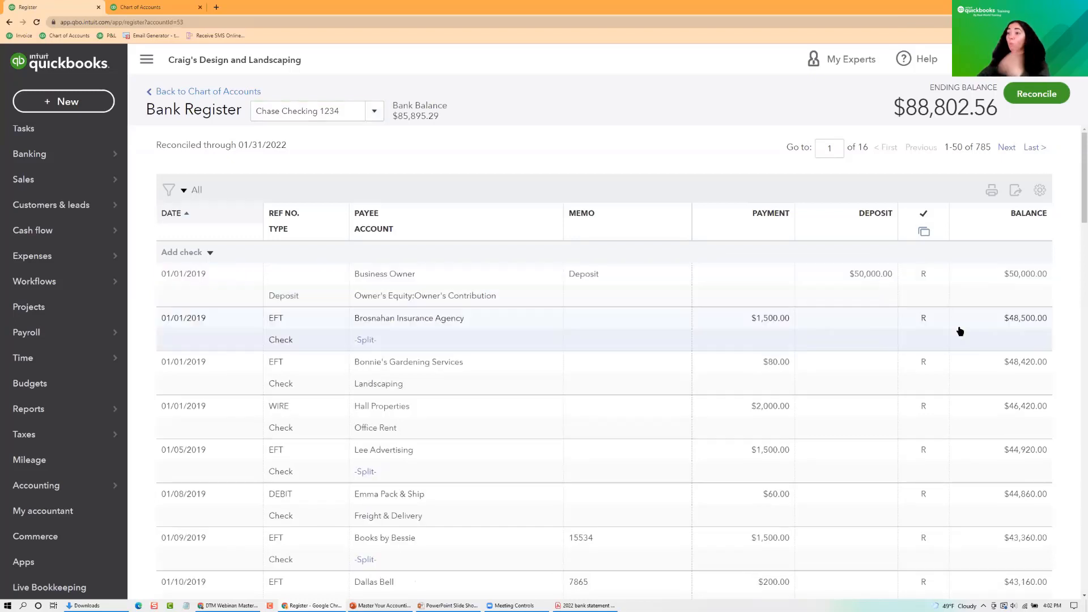
Step: Sort the Chase Checking 1234 register by date with the newest transactions first
{"action": "left_click_drag", "start_coordinate": [1075, 195], "coordinate": [1046, 187]}
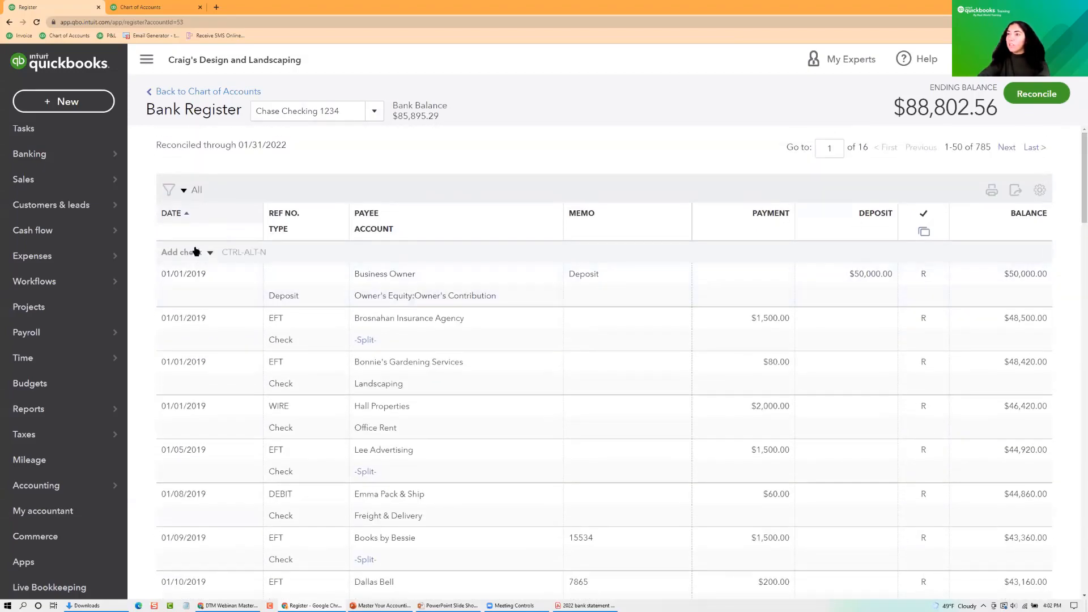
{"action": "left_click", "coordinate": [176, 214]}
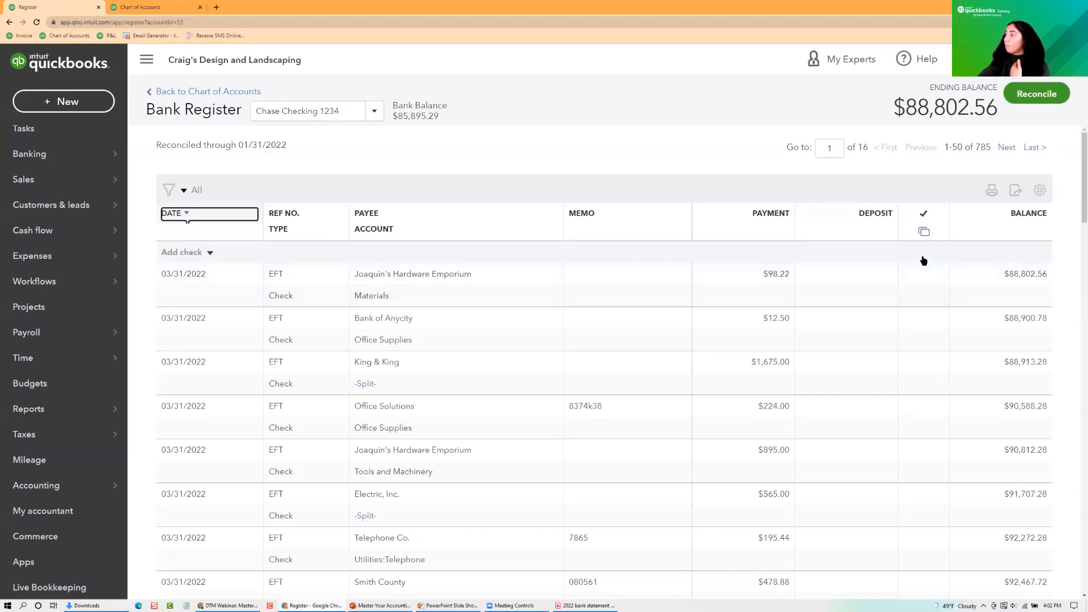
{"action": "scroll", "coordinate": [924, 317], "scroll_direction": "down", "scroll_amount": 2}
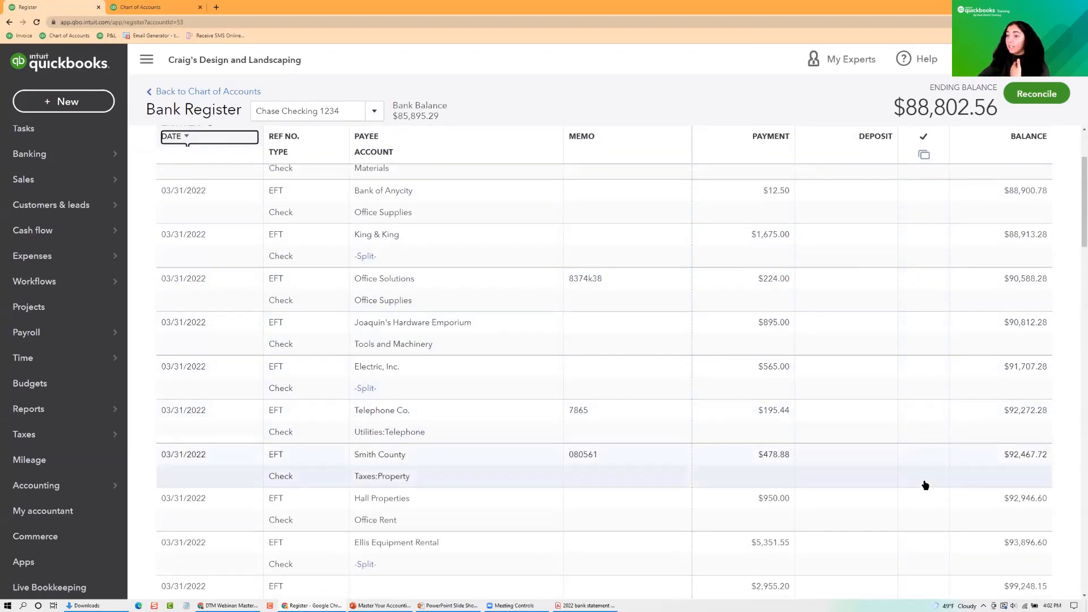
Step: Cycle the reconcile status of the 03/31/2022 Electric, Inc. check through C, R and blank, and cancel the edit
{"action": "left_click", "coordinate": [933, 377]}
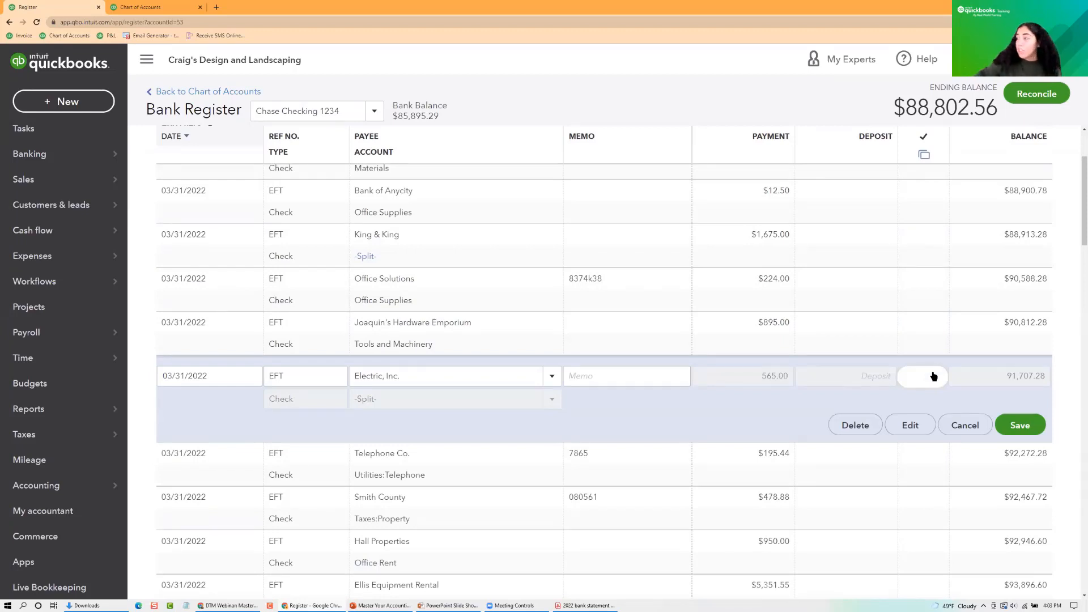
{"action": "left_click", "coordinate": [928, 383]}
{"action": "left_click", "coordinate": [928, 384]}
{"action": "left_click", "coordinate": [928, 383]}
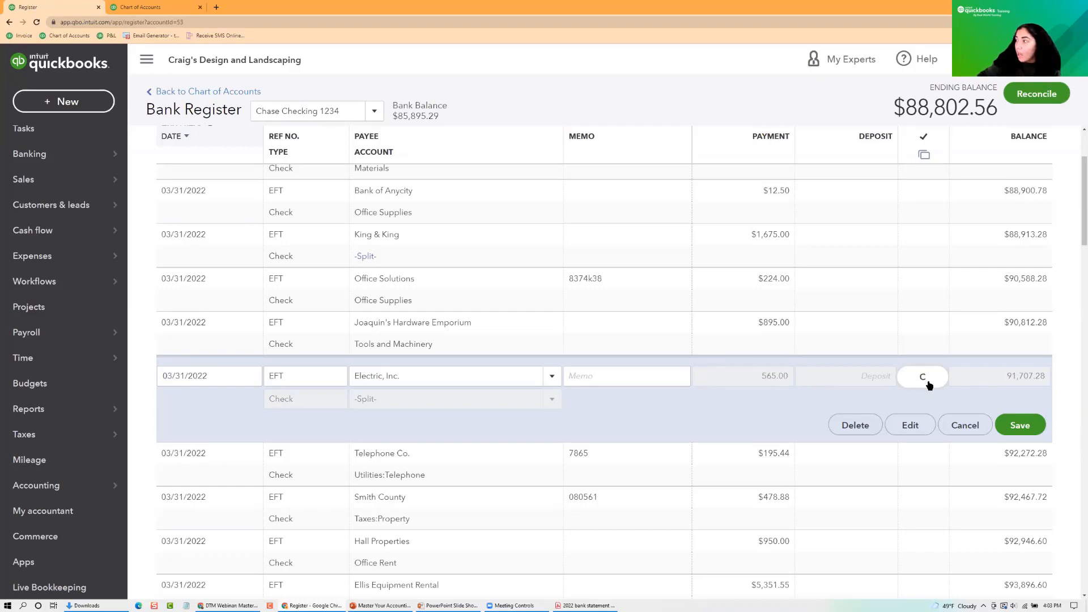
{"action": "left_click", "coordinate": [928, 383]}
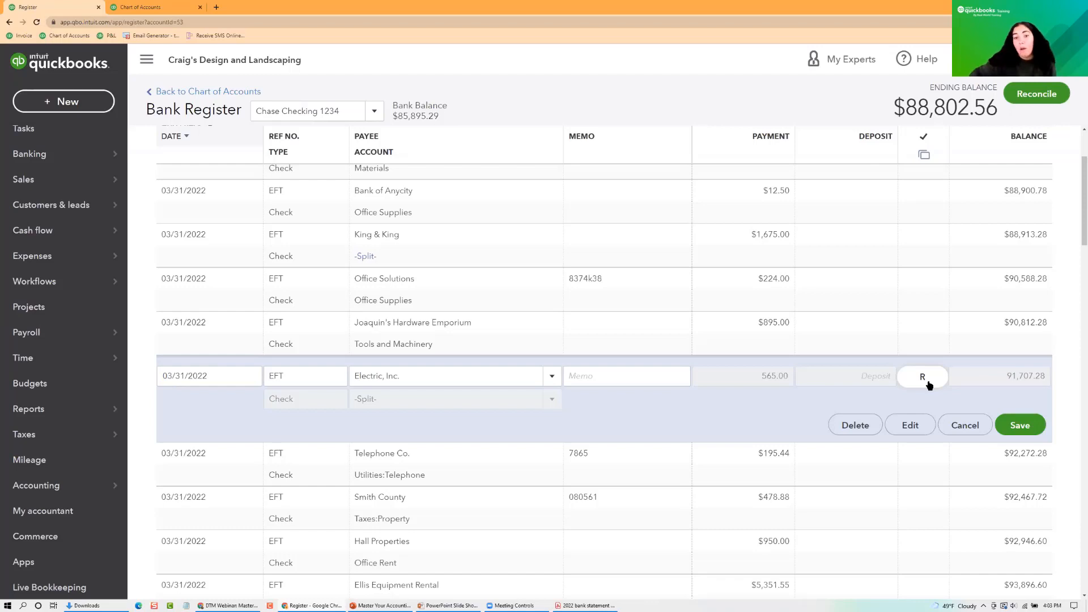
{"action": "left_click", "coordinate": [928, 383]}
{"action": "left_click", "coordinate": [928, 383]}
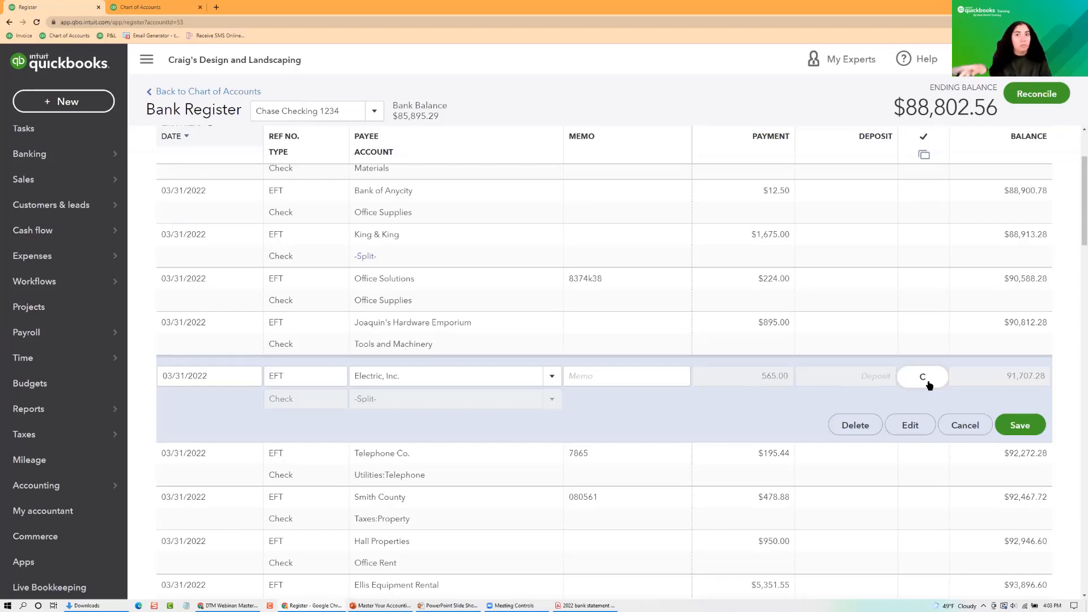
{"action": "left_click", "coordinate": [986, 425]}
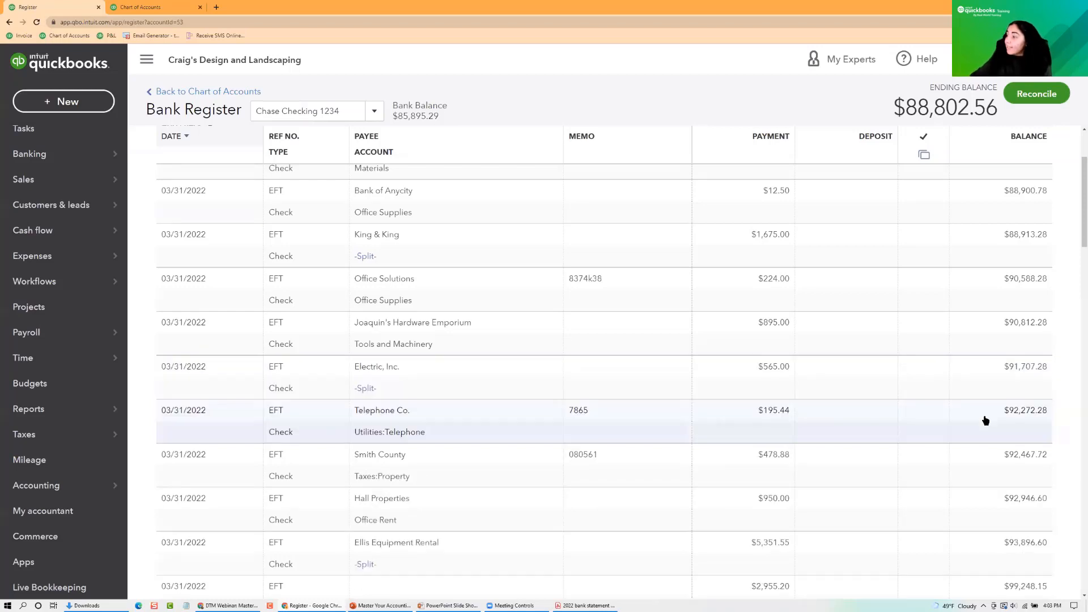
Step: Show the register's filter options, close them without applying a filter, and go to the Banking page
{"action": "scroll", "coordinate": [1004, 346], "scroll_direction": "up", "scroll_amount": 3}
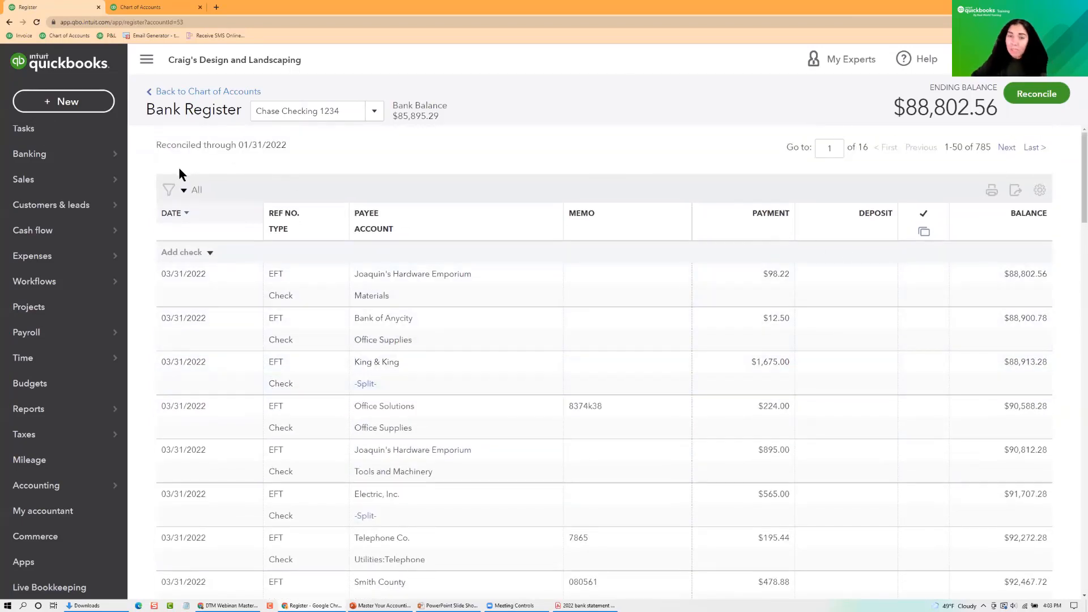
{"action": "left_click", "coordinate": [168, 190]}
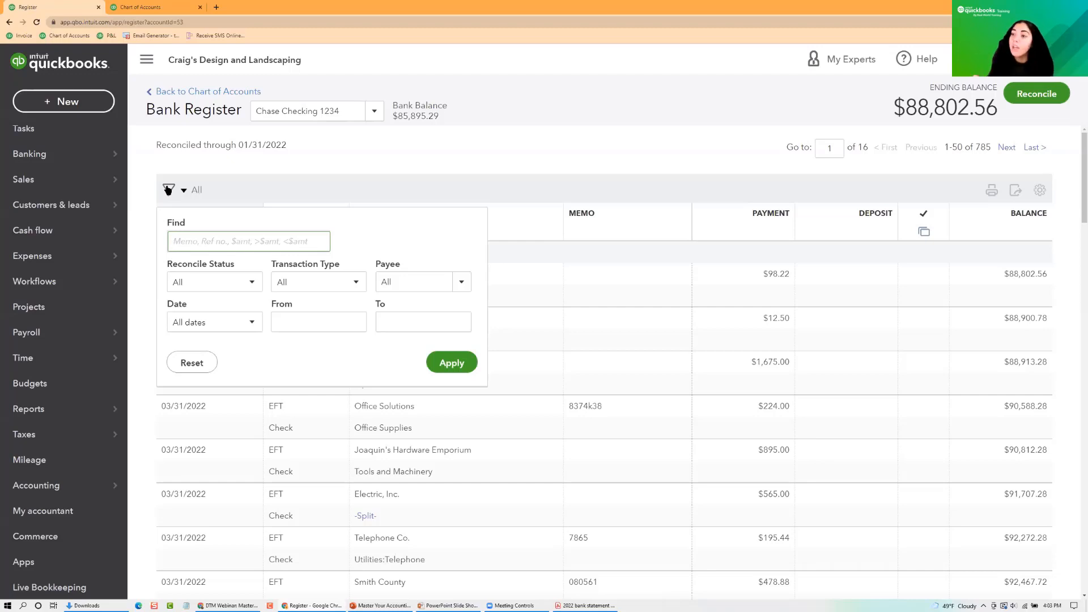
{"action": "left_click", "coordinate": [325, 149]}
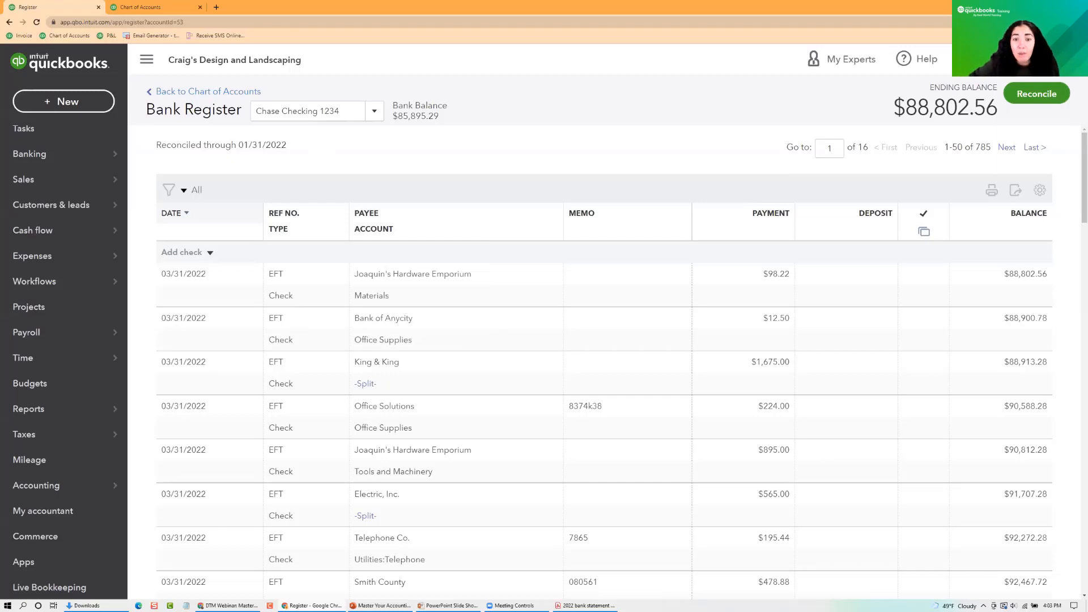
{"action": "left_click", "coordinate": [29, 153]}
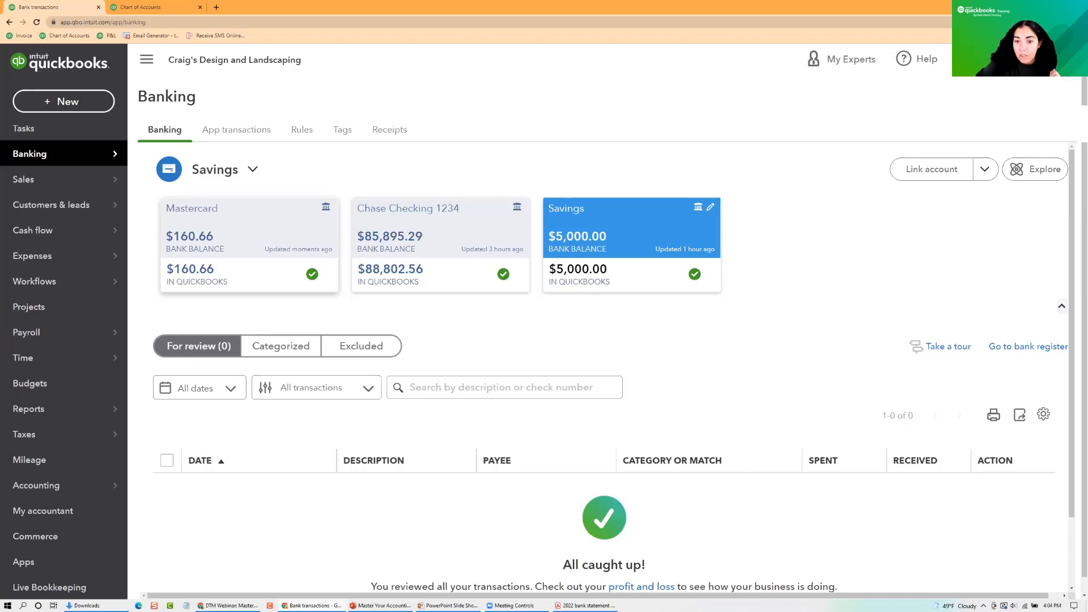
{"action": "key", "text": "alt+Tab"}
{"action": "left_click", "coordinate": [406, 317]}
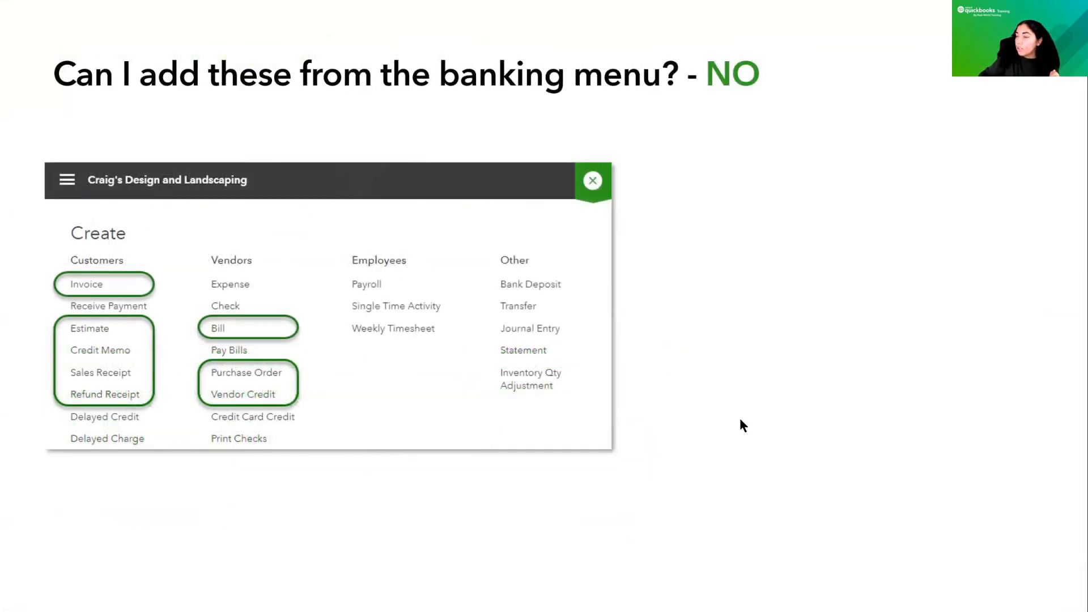
{"action": "left_click", "coordinate": [529, 422]}
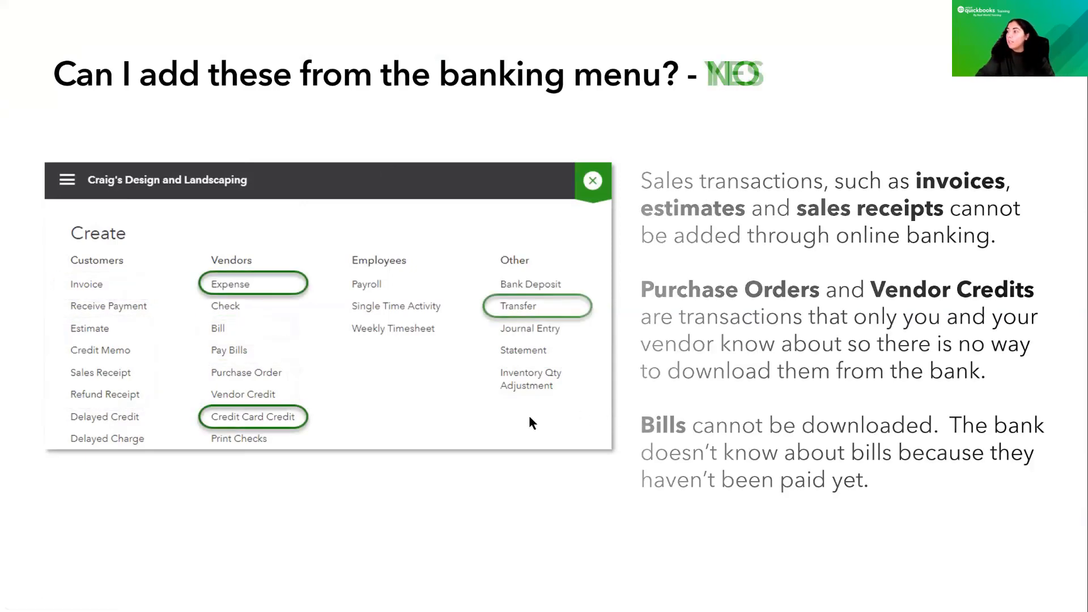
{"action": "key", "text": "Left"}
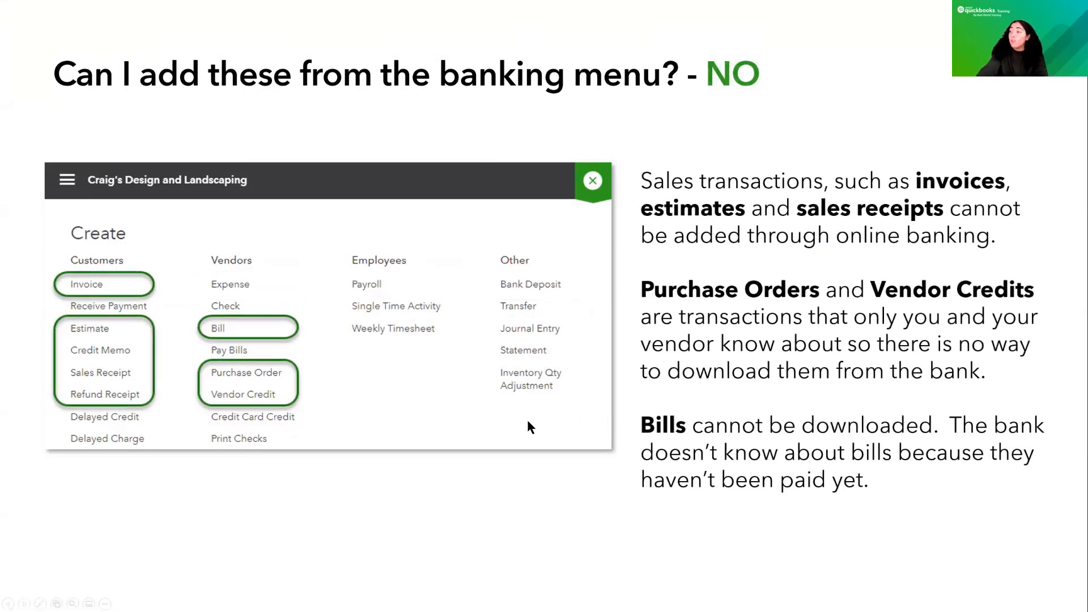